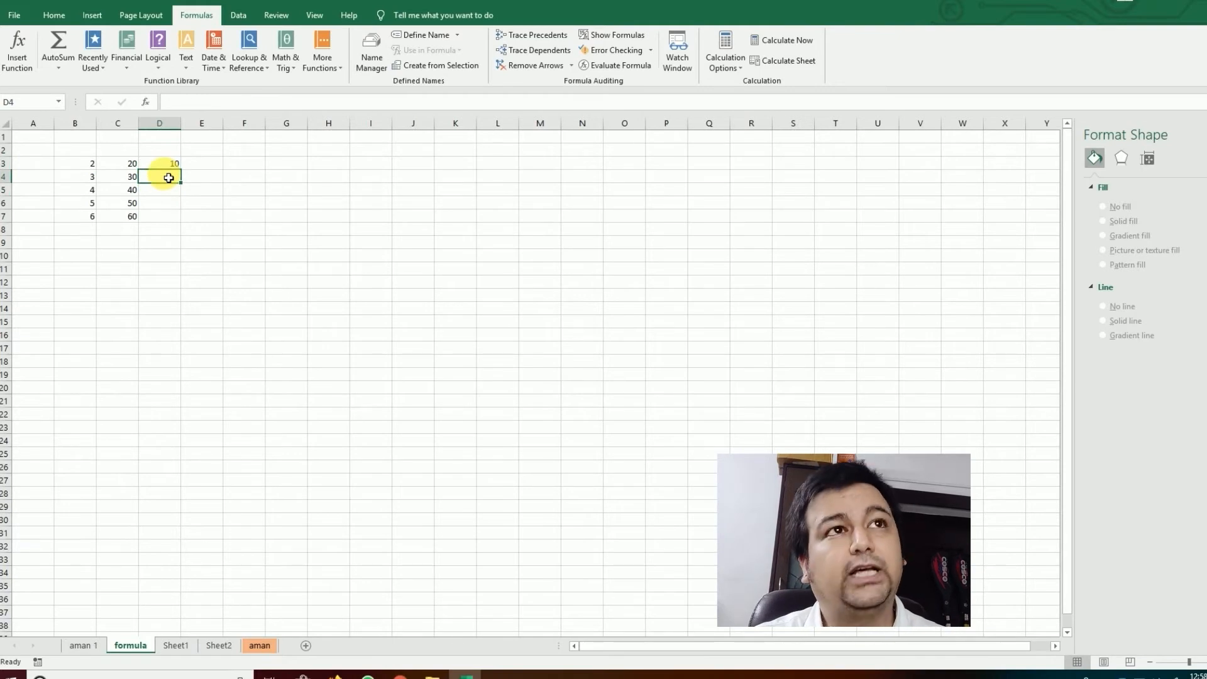
Step: Enter a formula in D4 that divides C4 by B4
type("=")
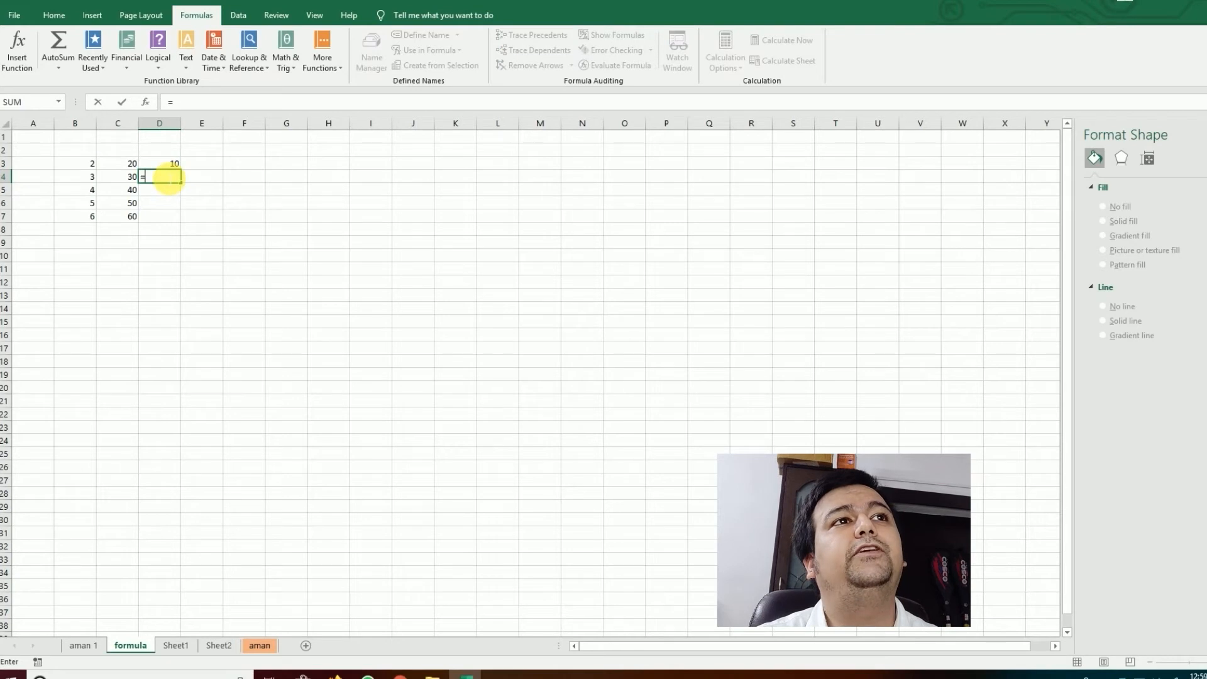
left_click(123, 182)
type("/")
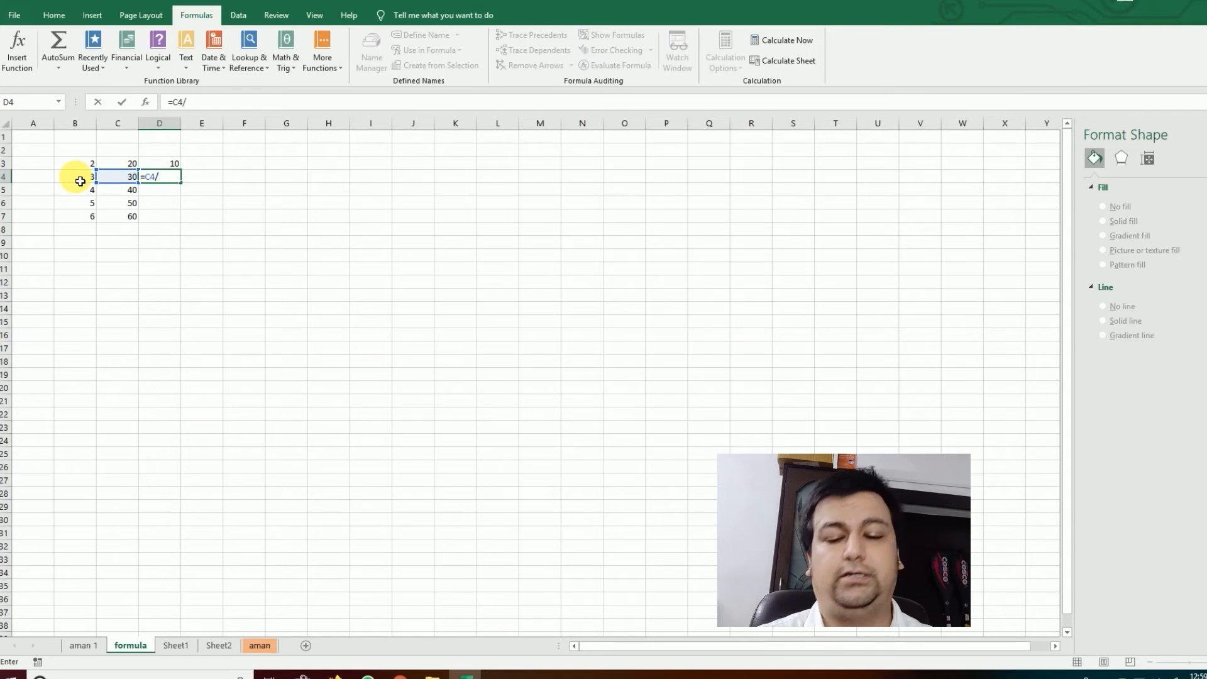
left_click(81, 181)
key("Return")
Step: Fill the division formulas in D3:D4 down through D7
left_click_drag(162, 167, 169, 182)
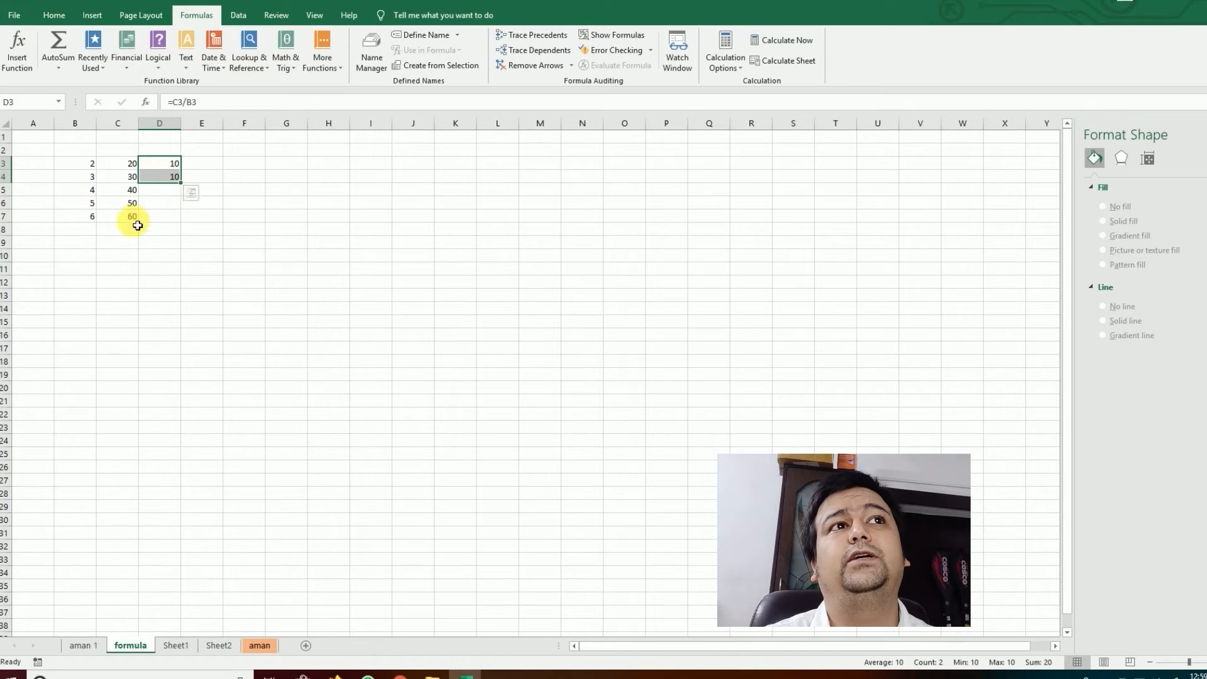
double_click(188, 186)
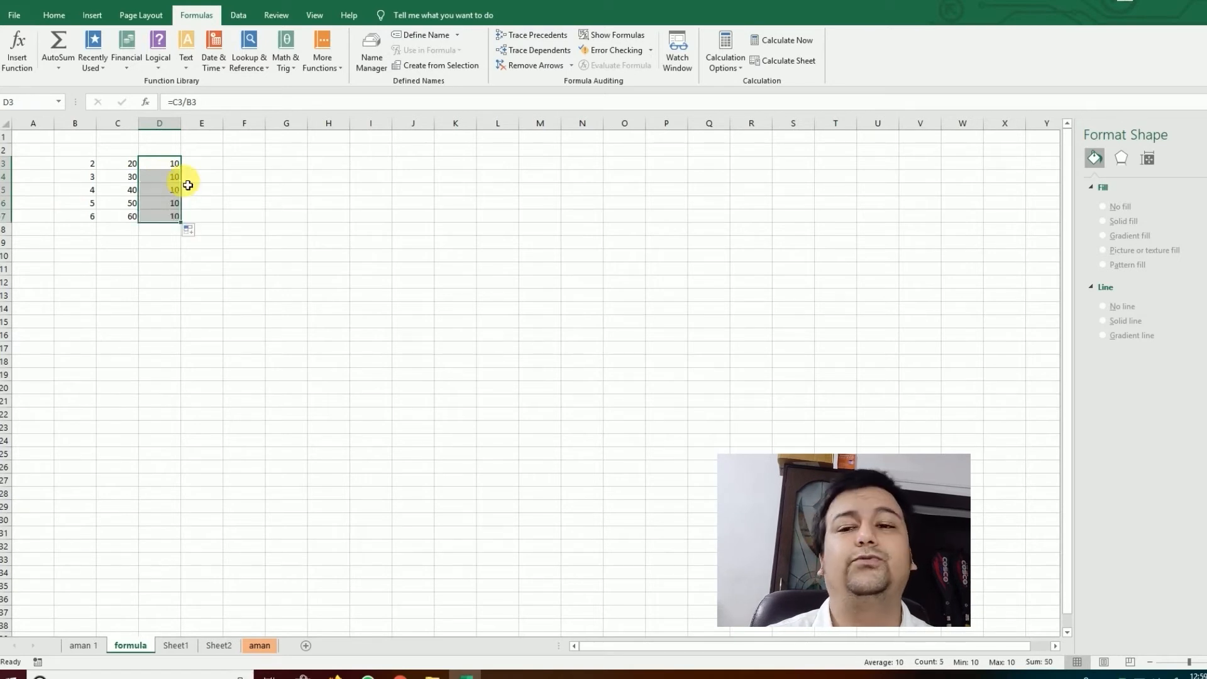
left_click(421, 271)
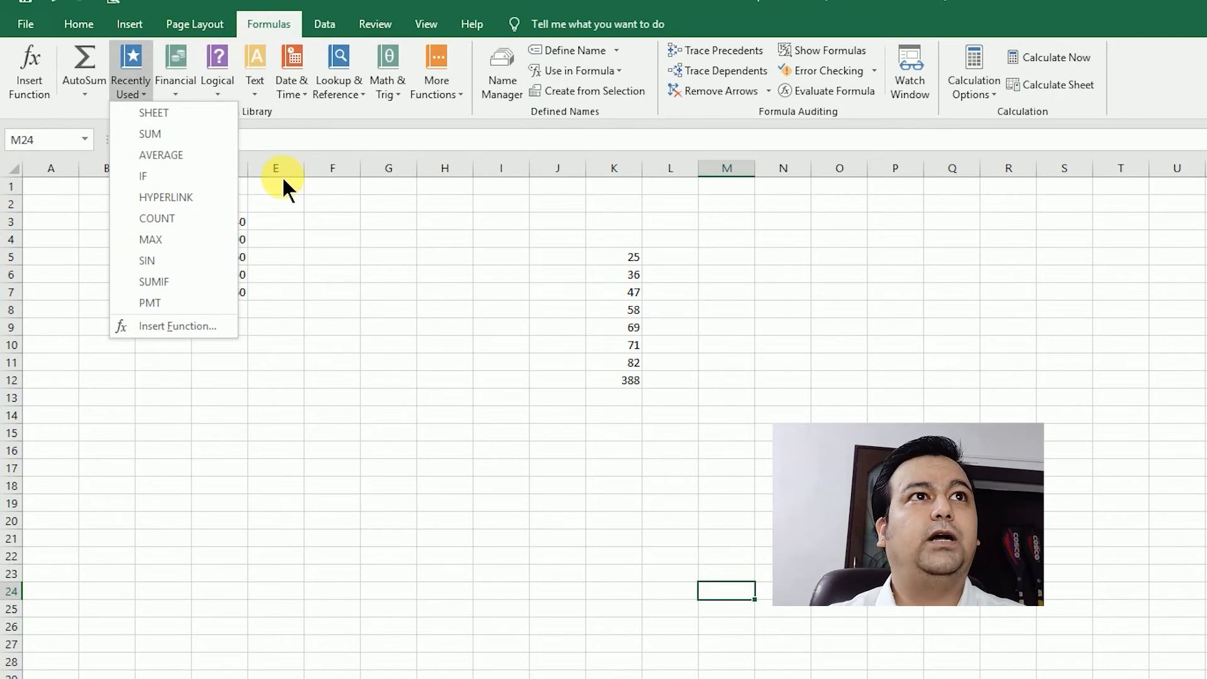
left_click(339, 218)
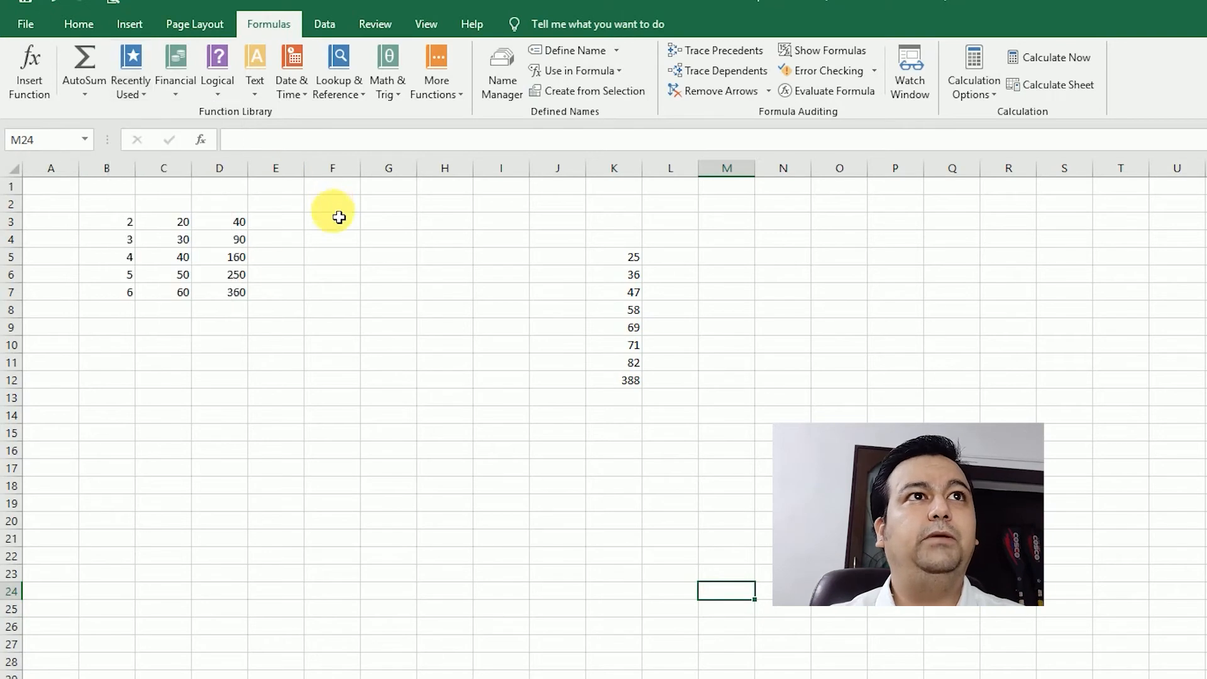
left_click(280, 226)
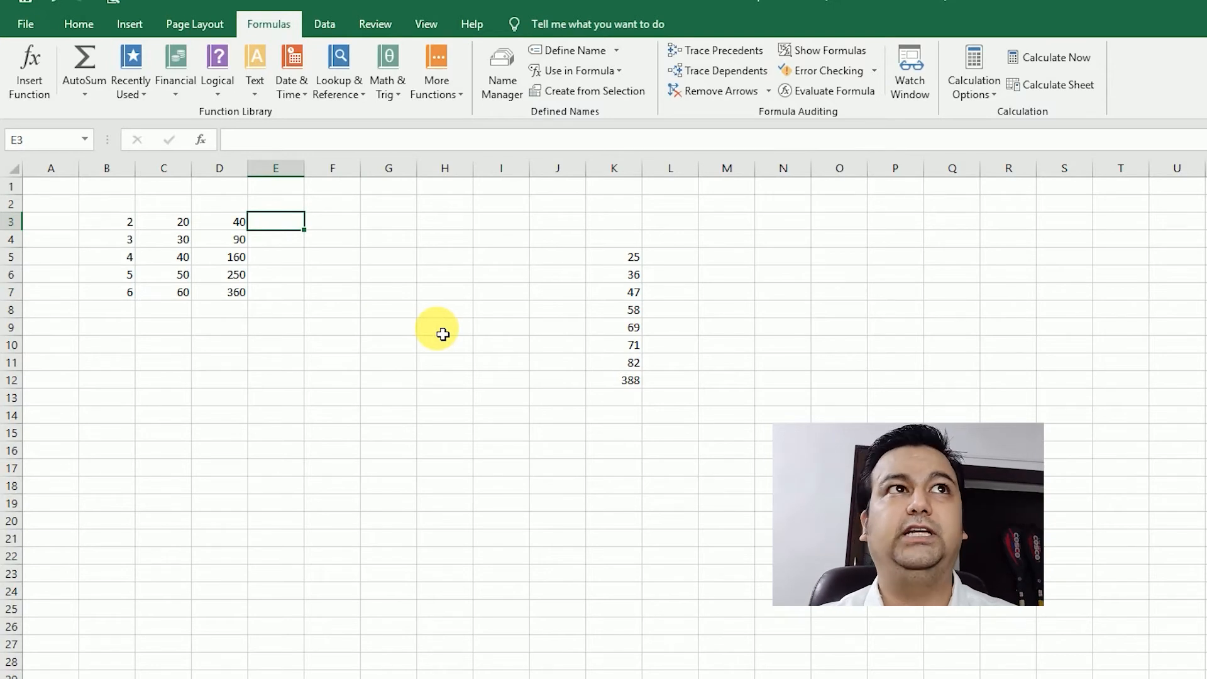
left_click(331, 380)
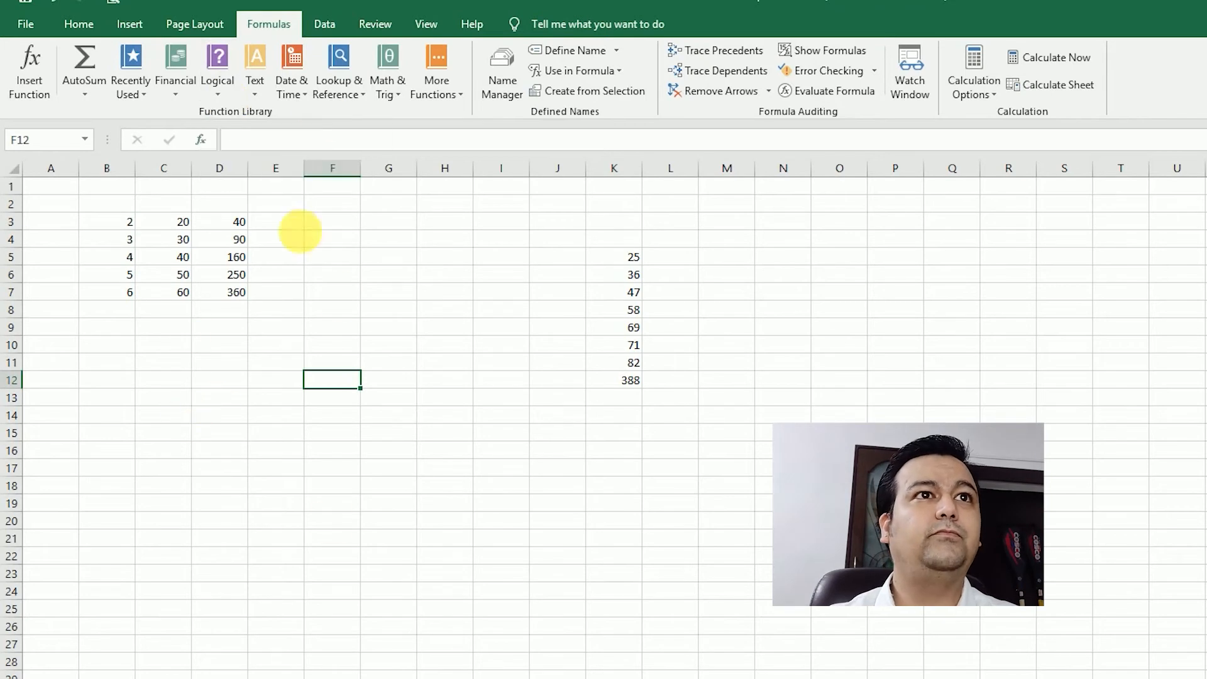
left_click(331, 474)
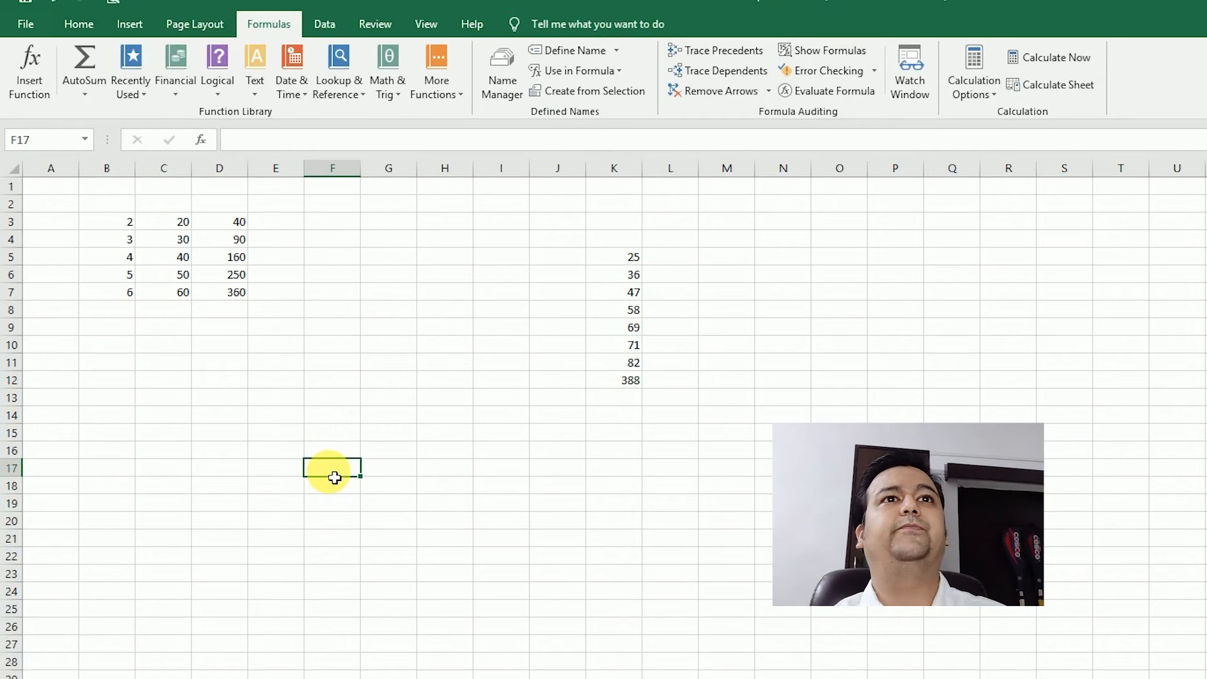
Step: Select the column K values from K5 downward to show the numbers being evaluated
key("Up")
key("Up")
key("Up")
key("Up")
key("Up")
key("Up")
key("Up")
key("Up")
key("Up")
key("Up")
key("Up")
key("Up")
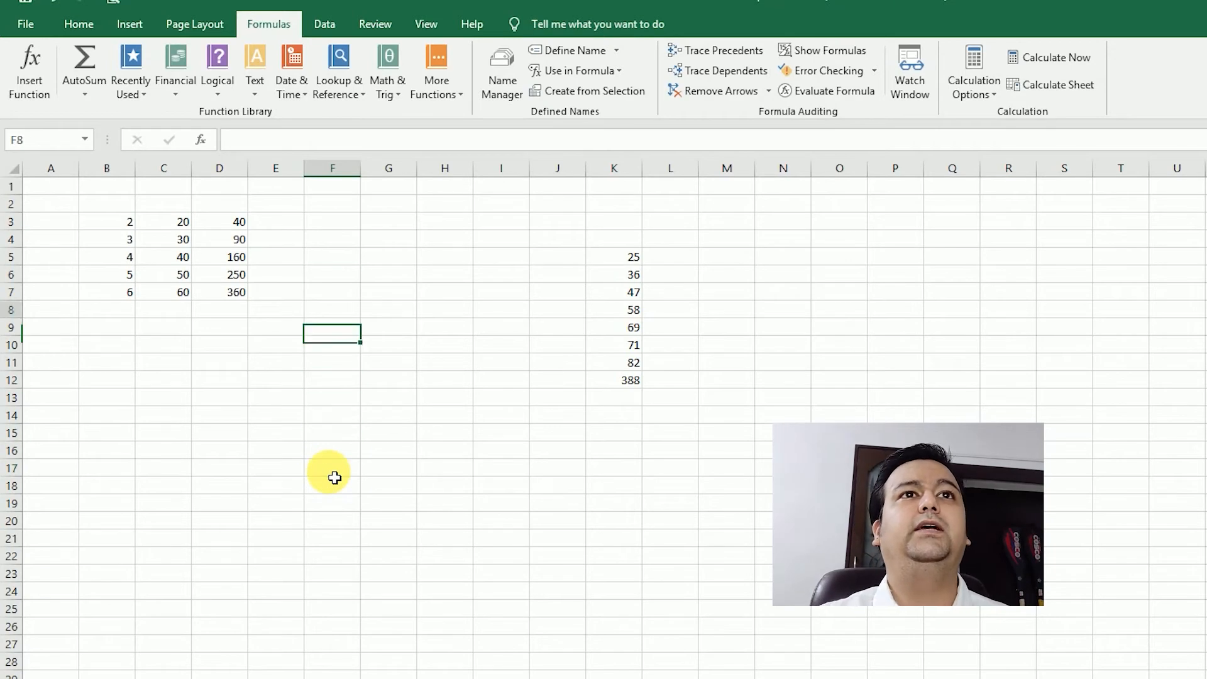
key("Right")
key("Right")
key("Right")
key("Right")
key("Right")
key("Right")
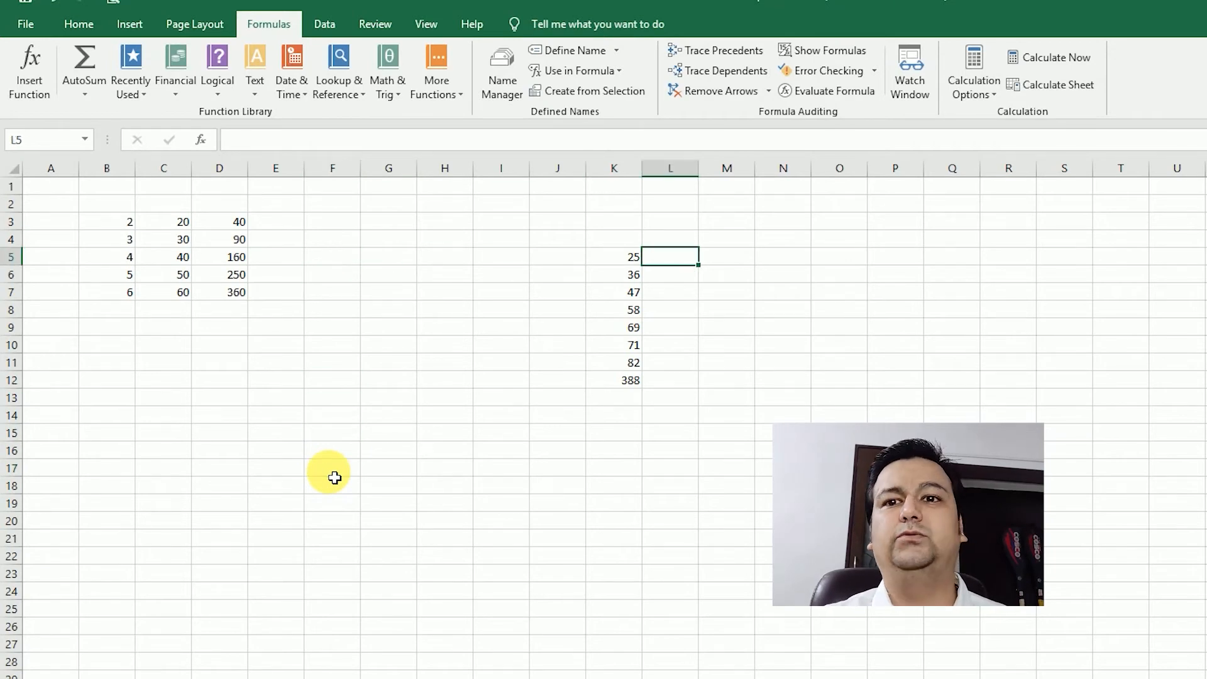
key("Left")
key("shift+Down")
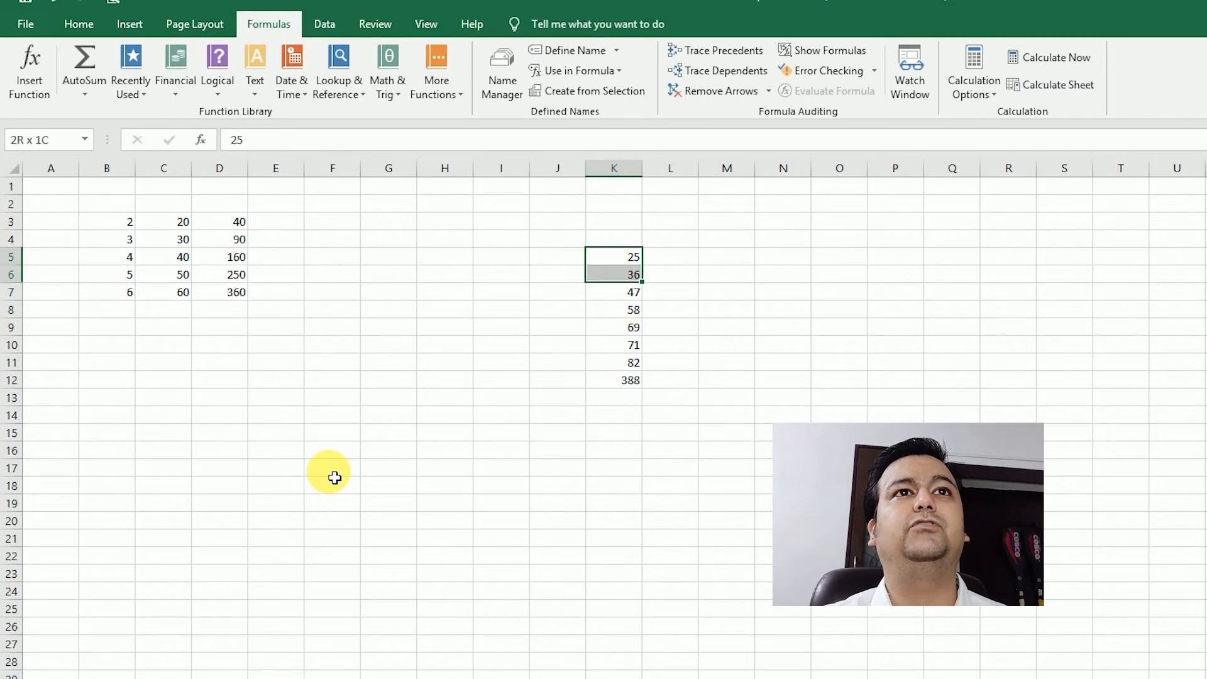
key("shift+Down")
key("shift+Down")
key("shift+Down")
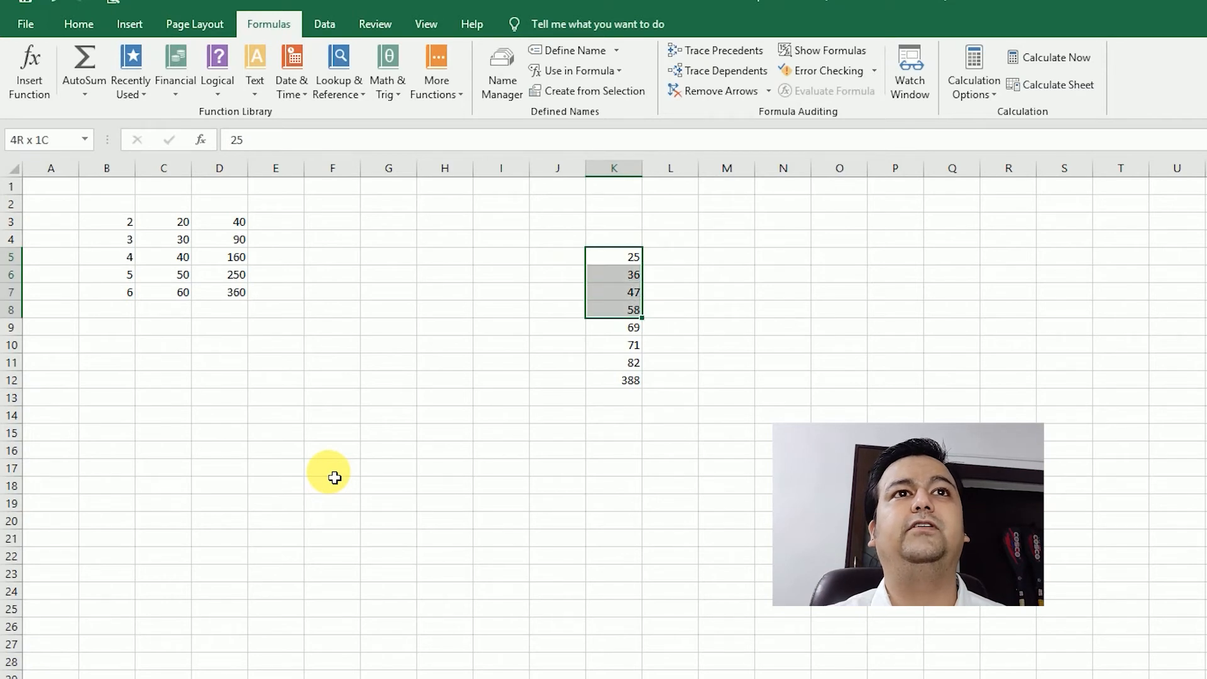
key("shift+Down")
key("shift+Down")
key("shift+Down")
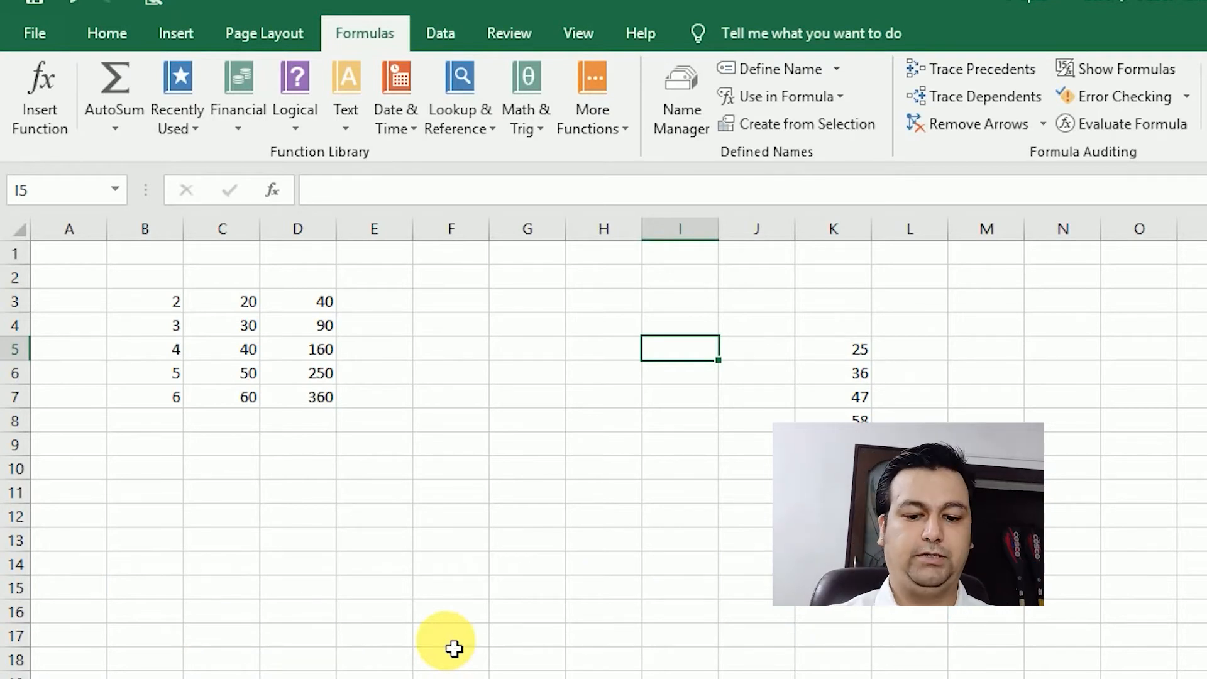
Step: Start an IF formula in I5 with the logical test K5>40
type("=if")
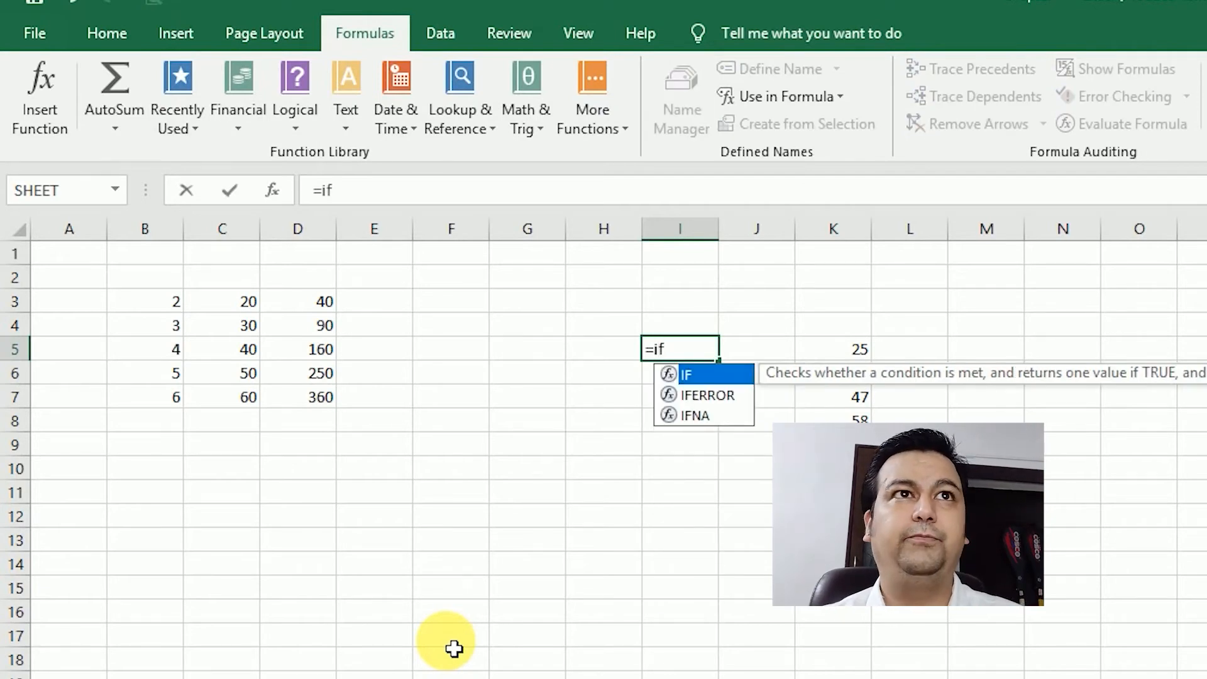
key("Tab")
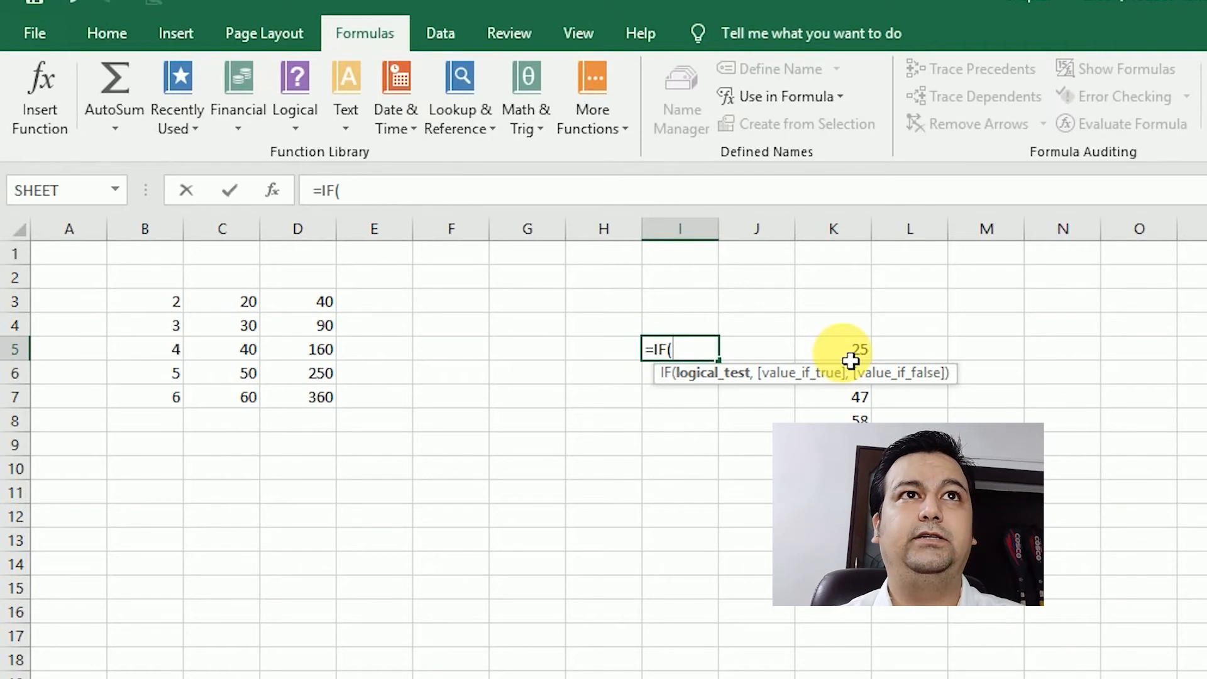
left_click(850, 358)
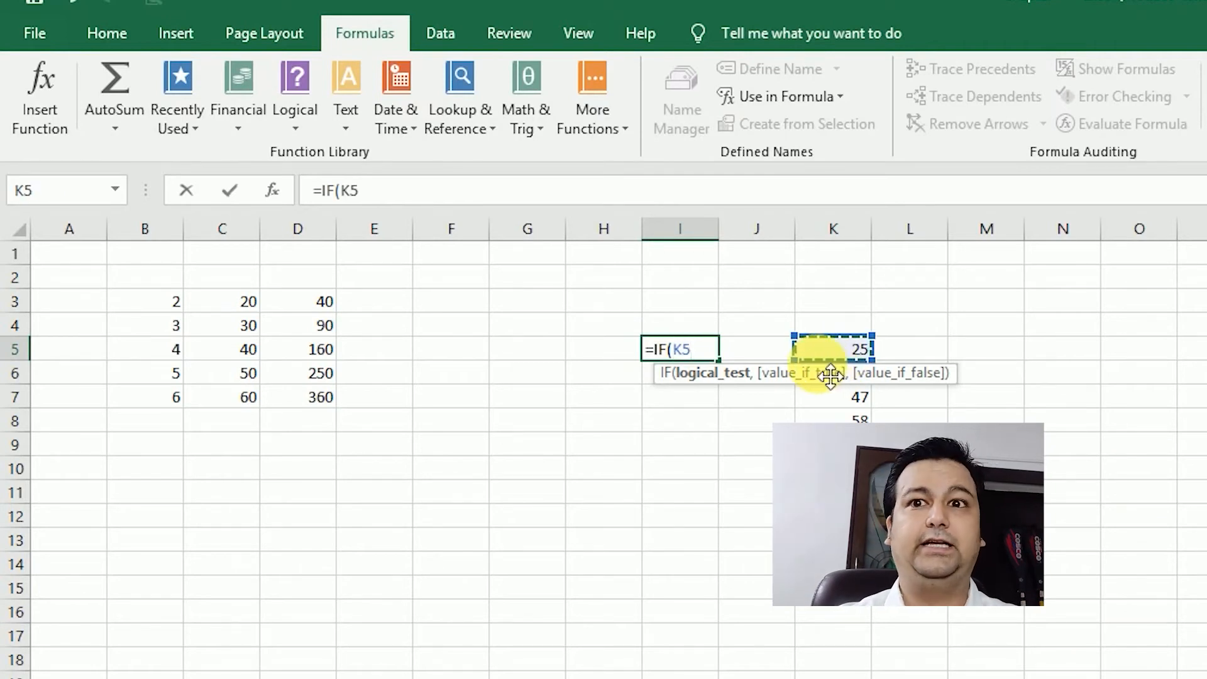
type(">")
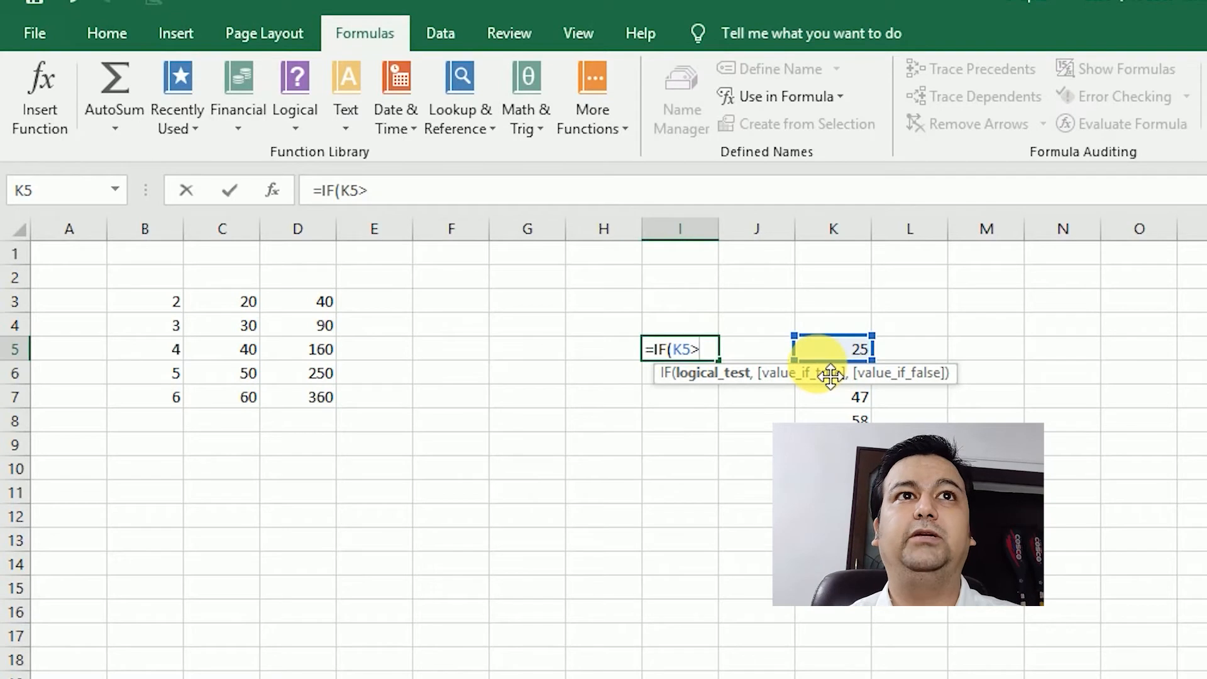
type("4")
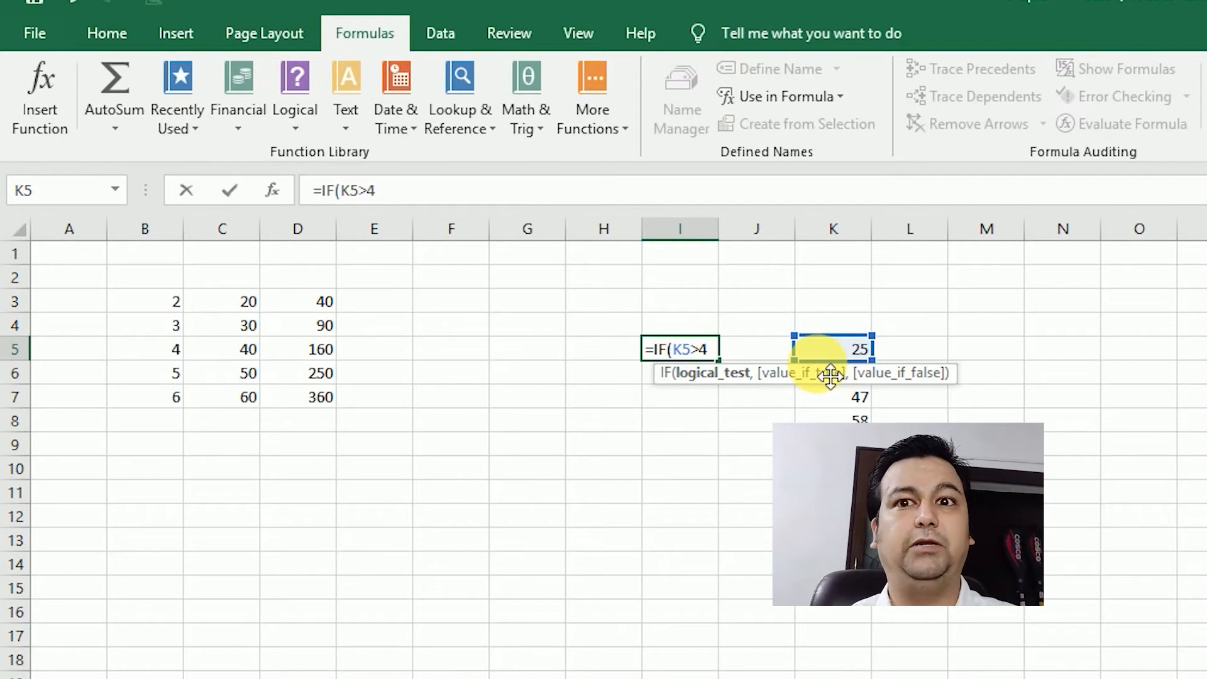
type("0")
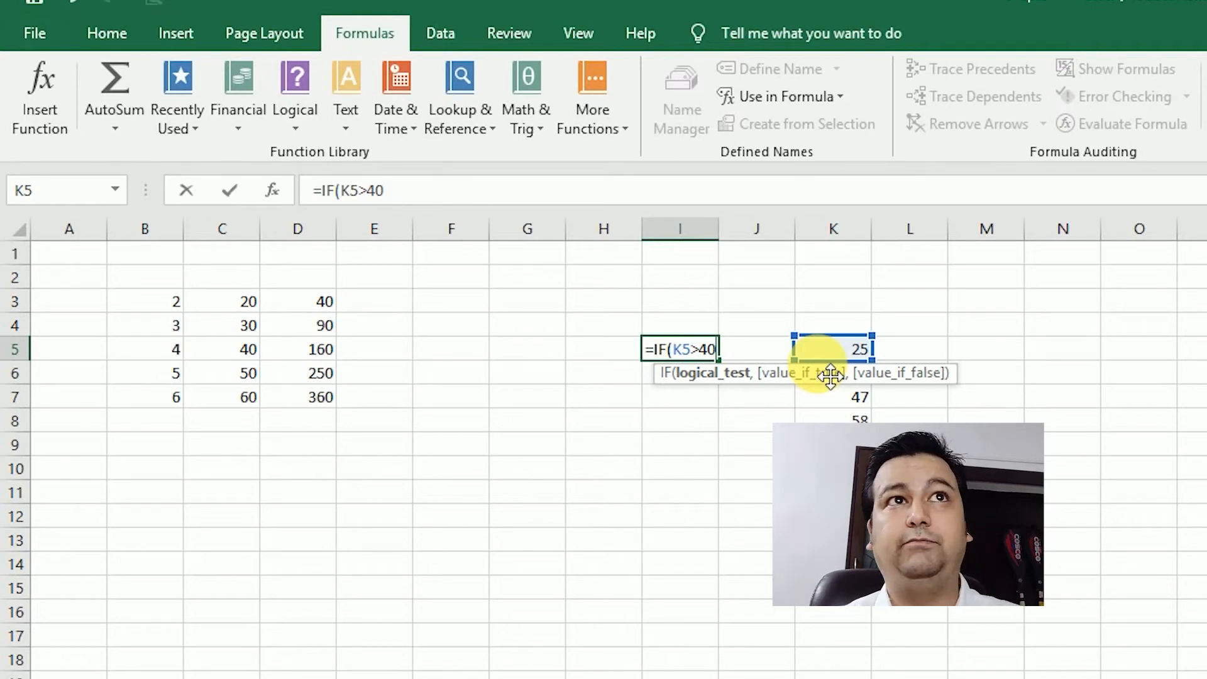
type(",")
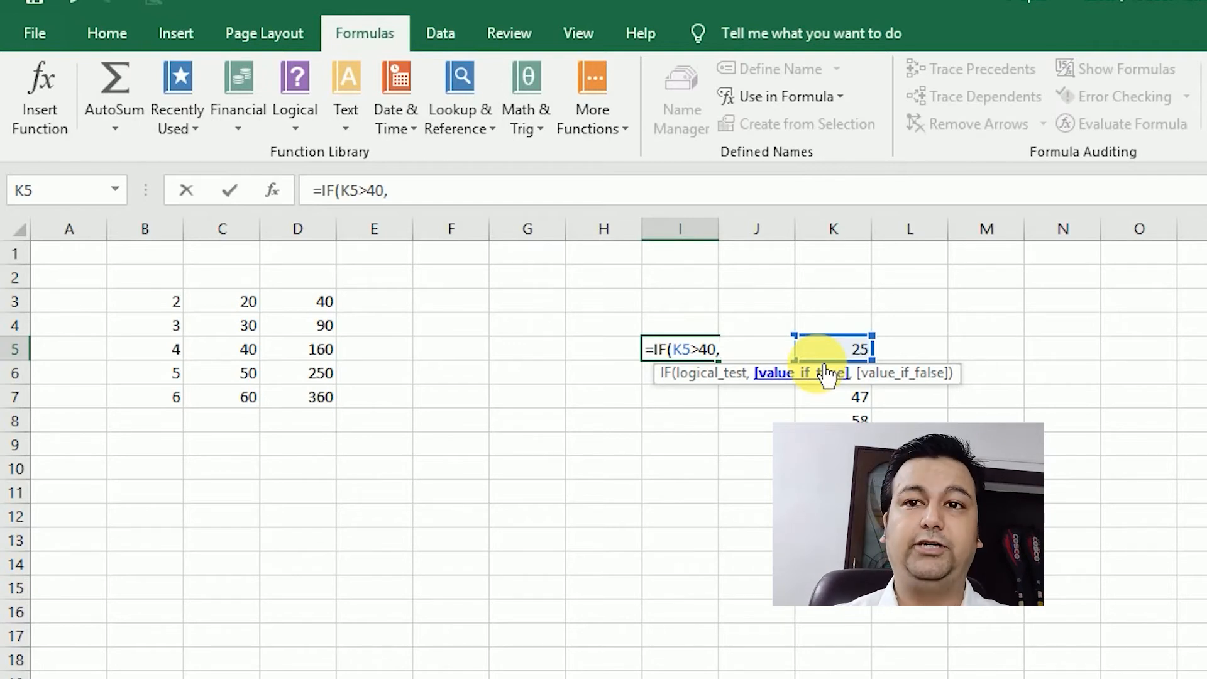
Step: Complete the IF formula in I5 so it returns "pass" when true and "fail" when false
type("\"")
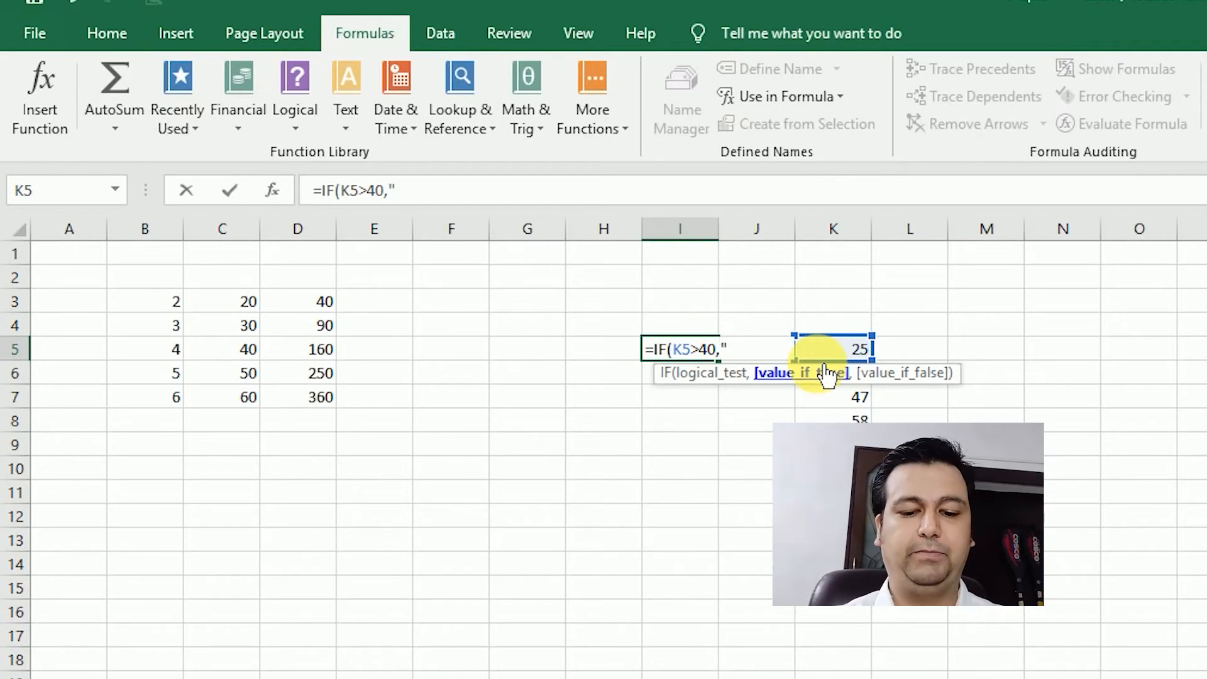
type("pass")
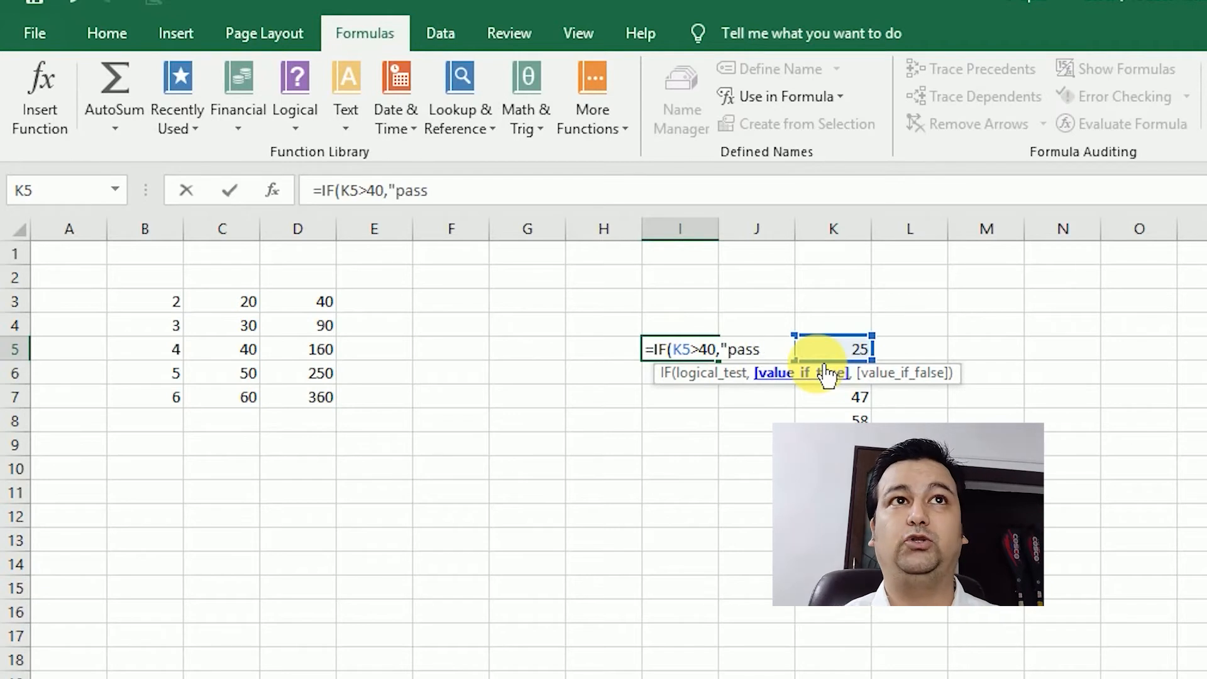
type("\"")
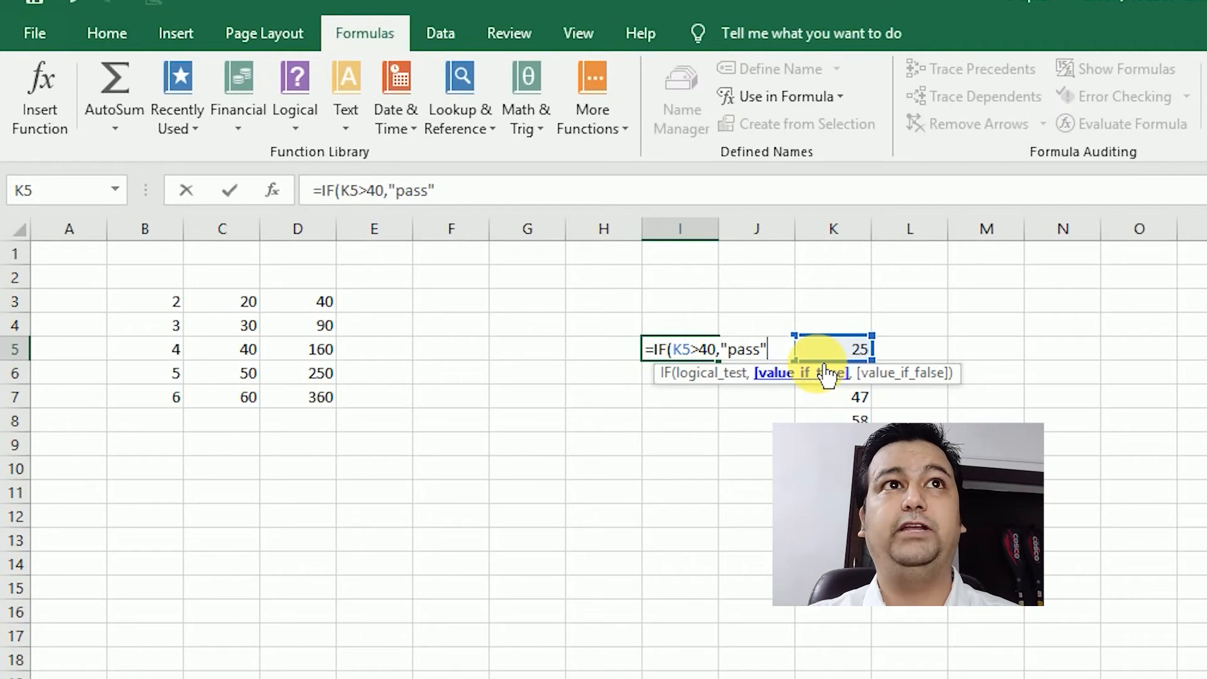
type(",")
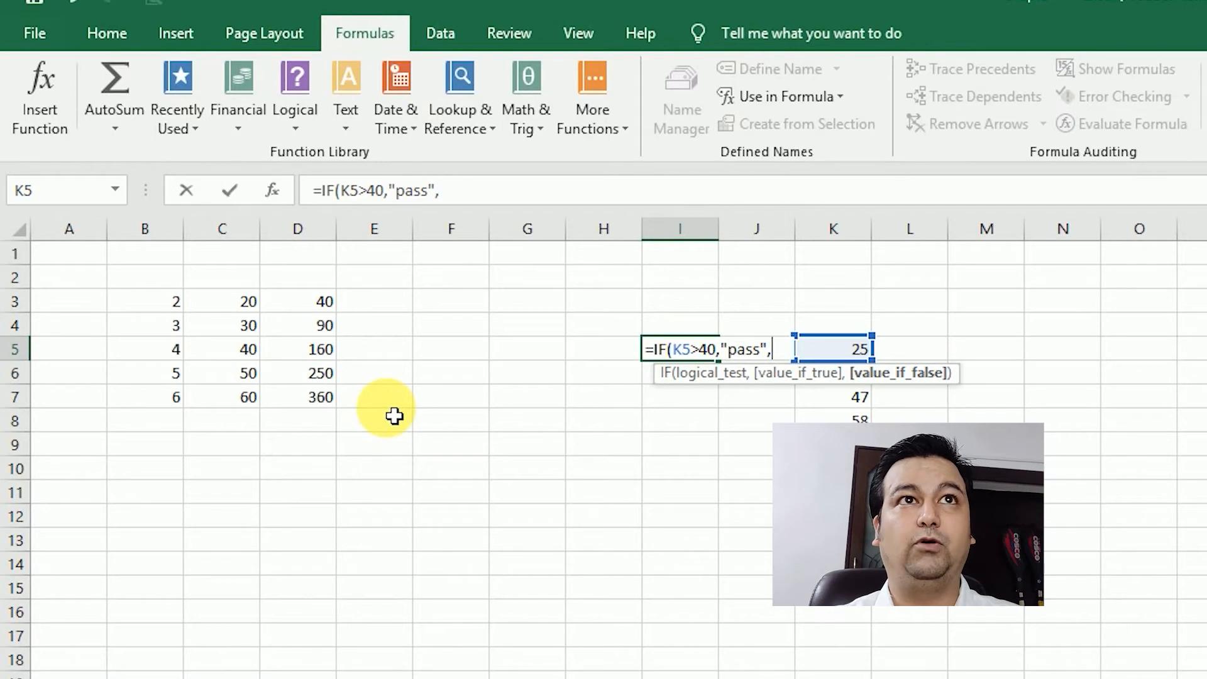
type("\"")
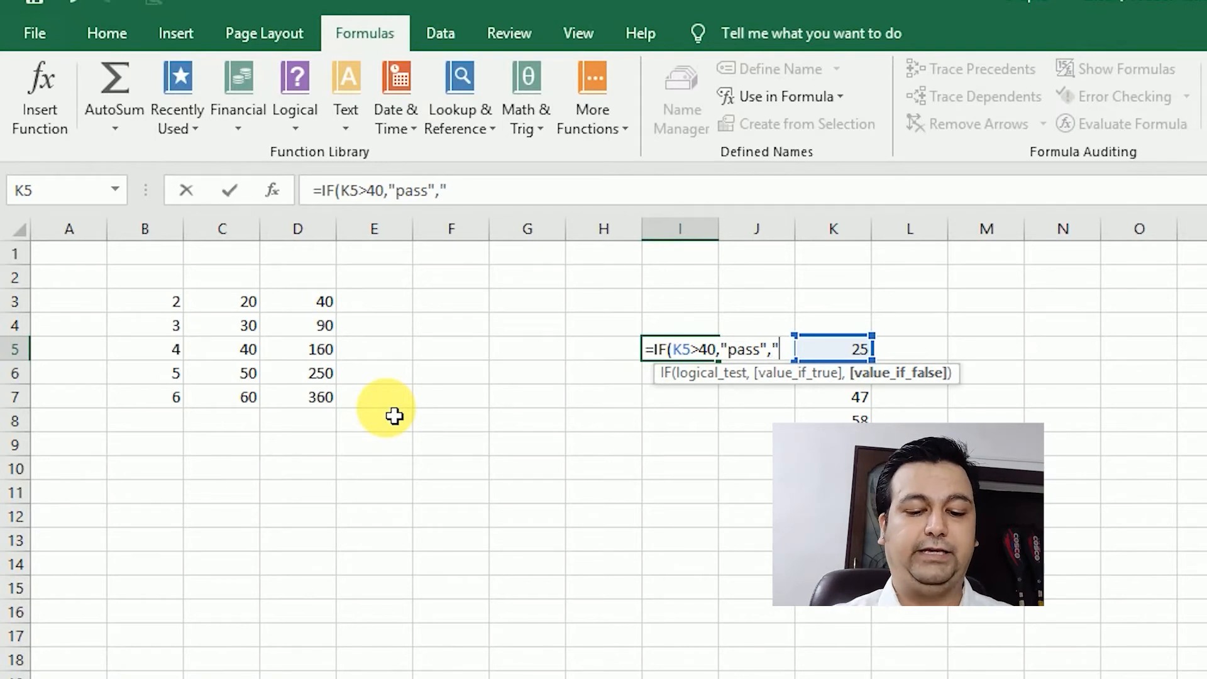
type("fail")
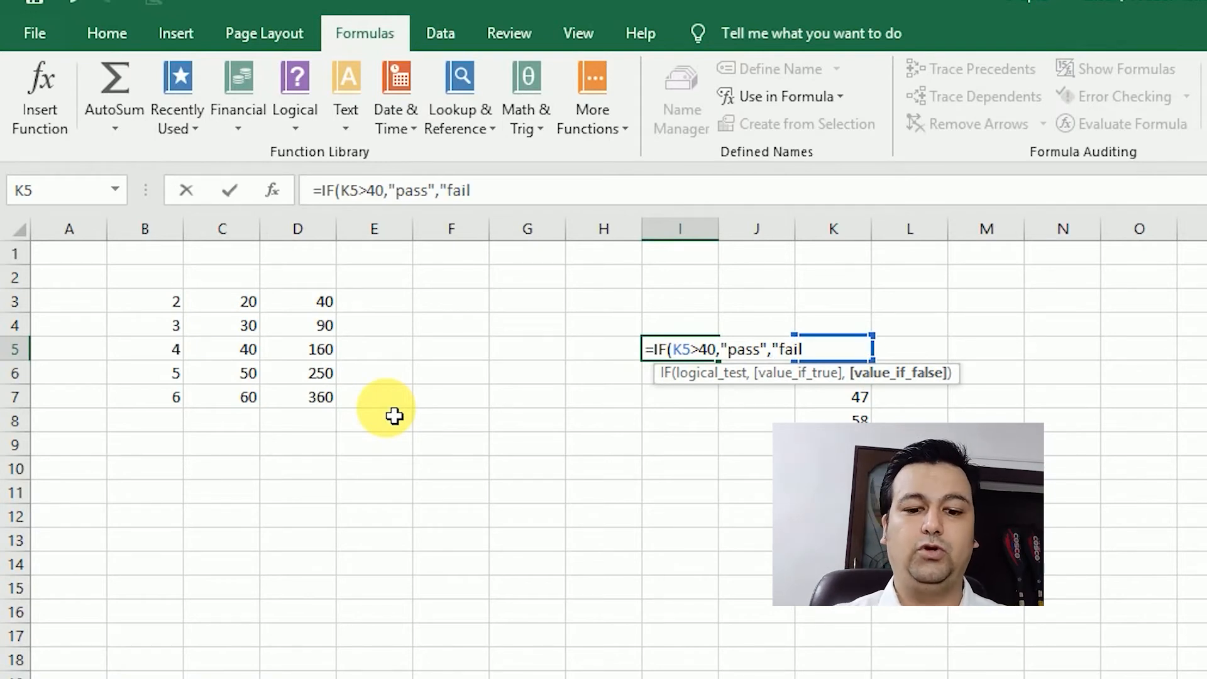
type("\")")
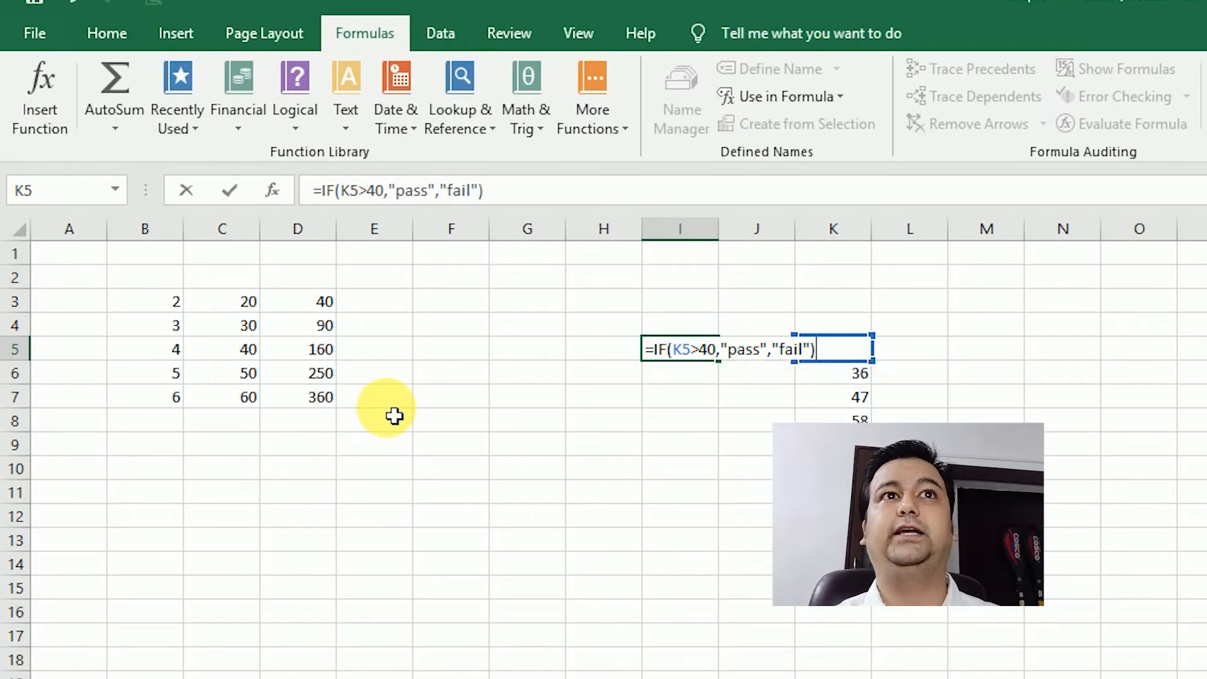
key("Return")
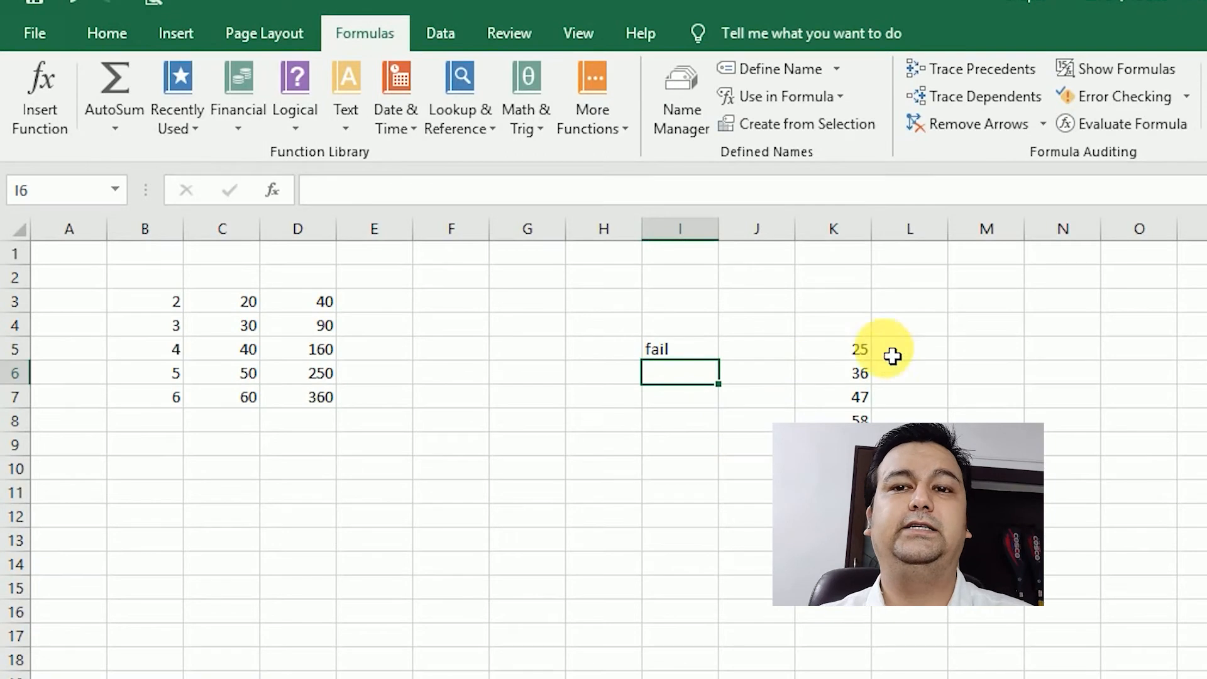
Step: Copy the IF formula from I5 down through I11
left_click(863, 356)
left_click(679, 348)
left_click_drag(718, 360, 741, 535)
left_click(835, 402)
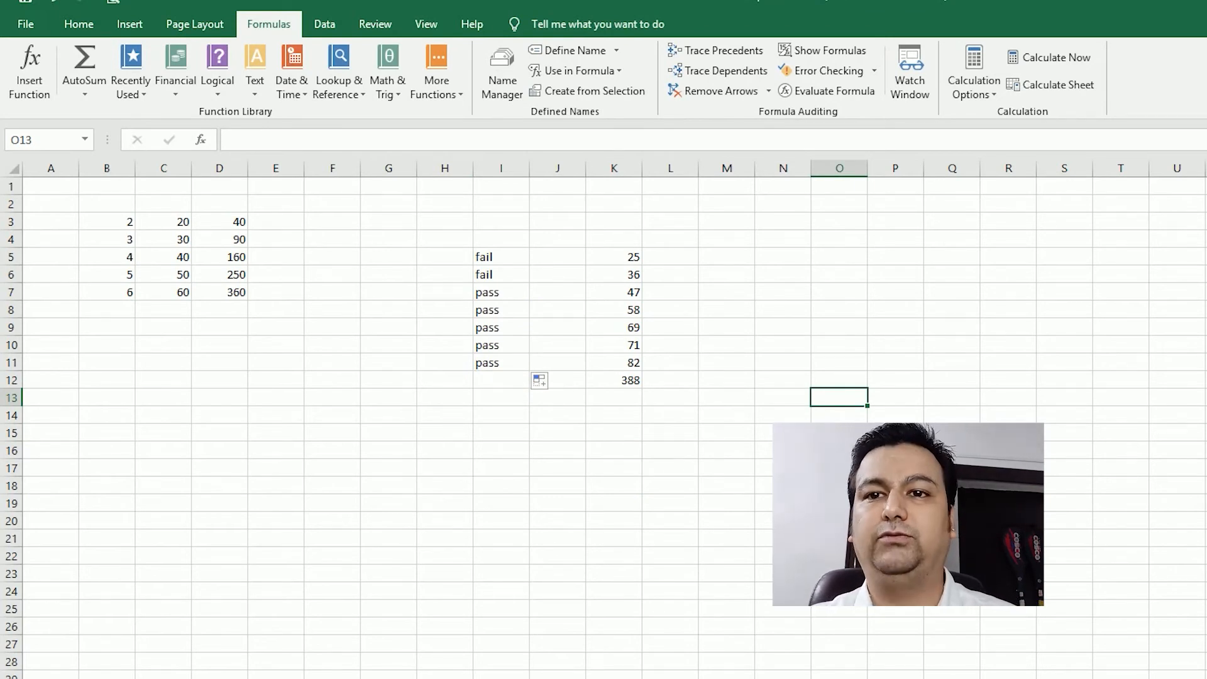
Step: Start a COUNTIF formula in I12 with I5:I11 as the range
left_click(485, 386)
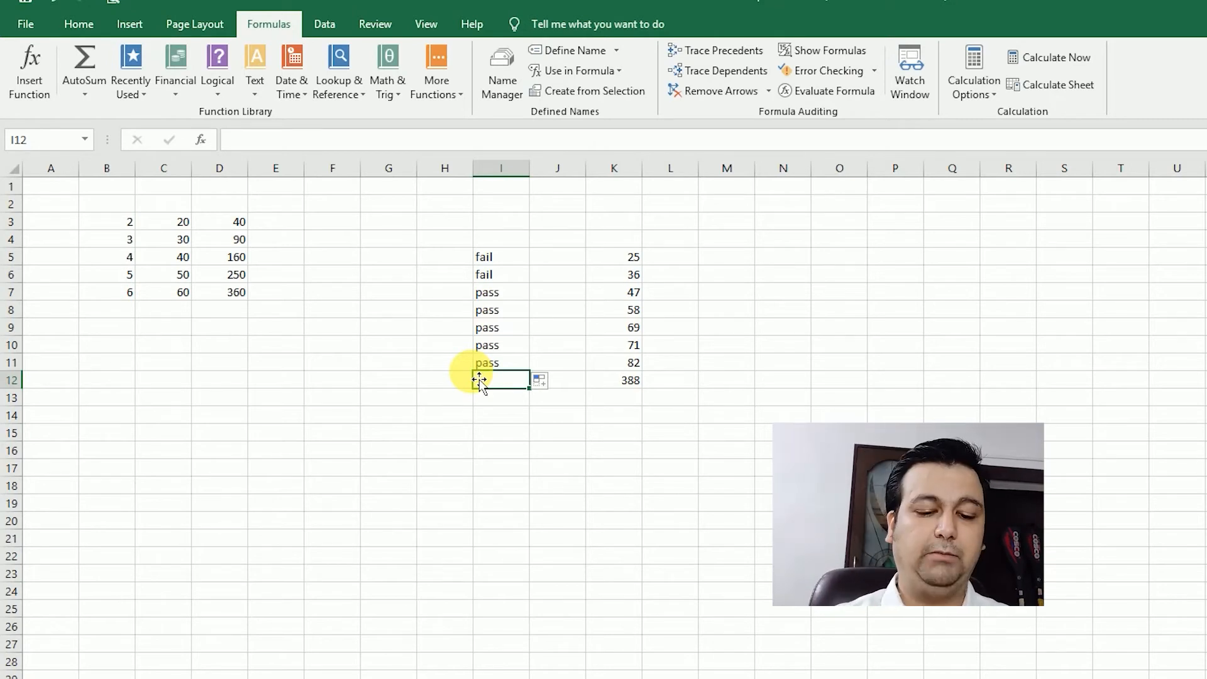
type("=countif")
key("Tab")
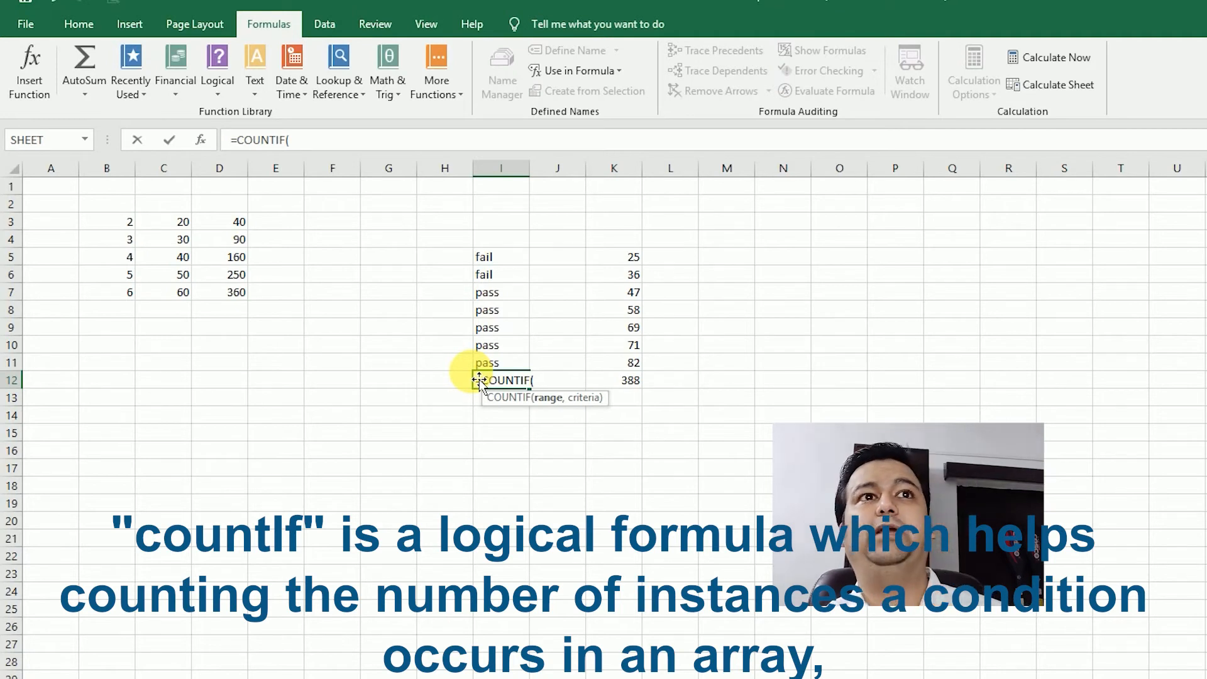
key("Up")
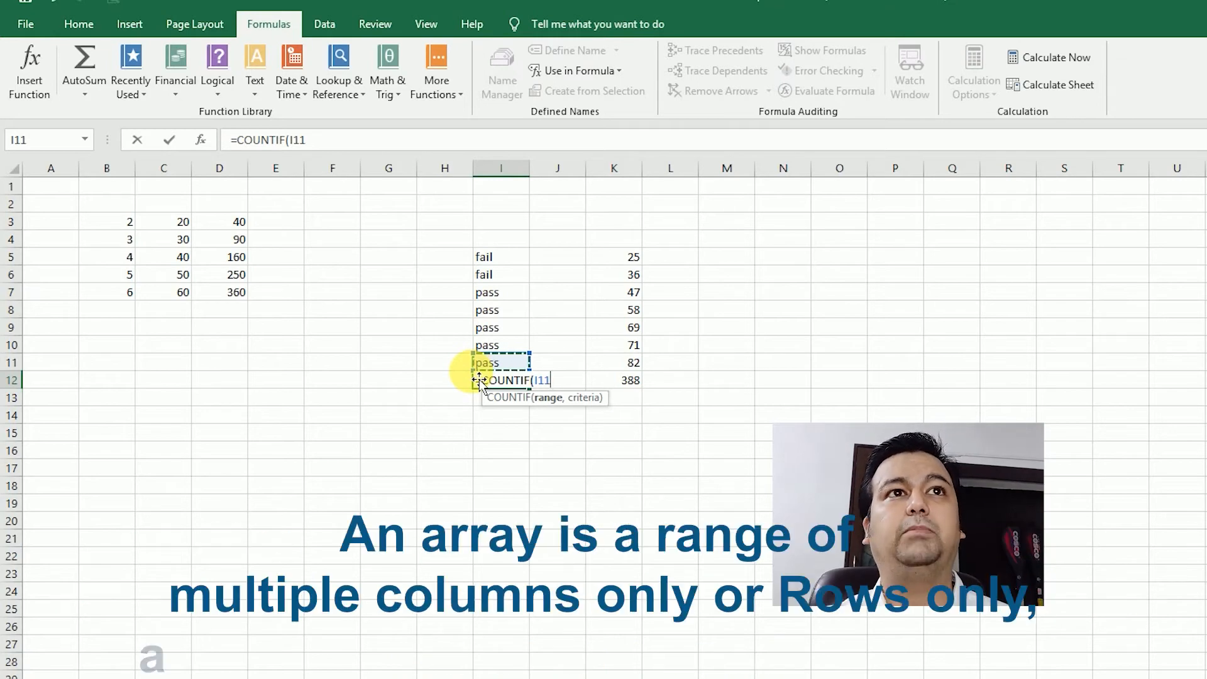
key("shift+Up")
key("shift+Up")
key("shift+Up")
key("shift+Up")
key("shift+Up")
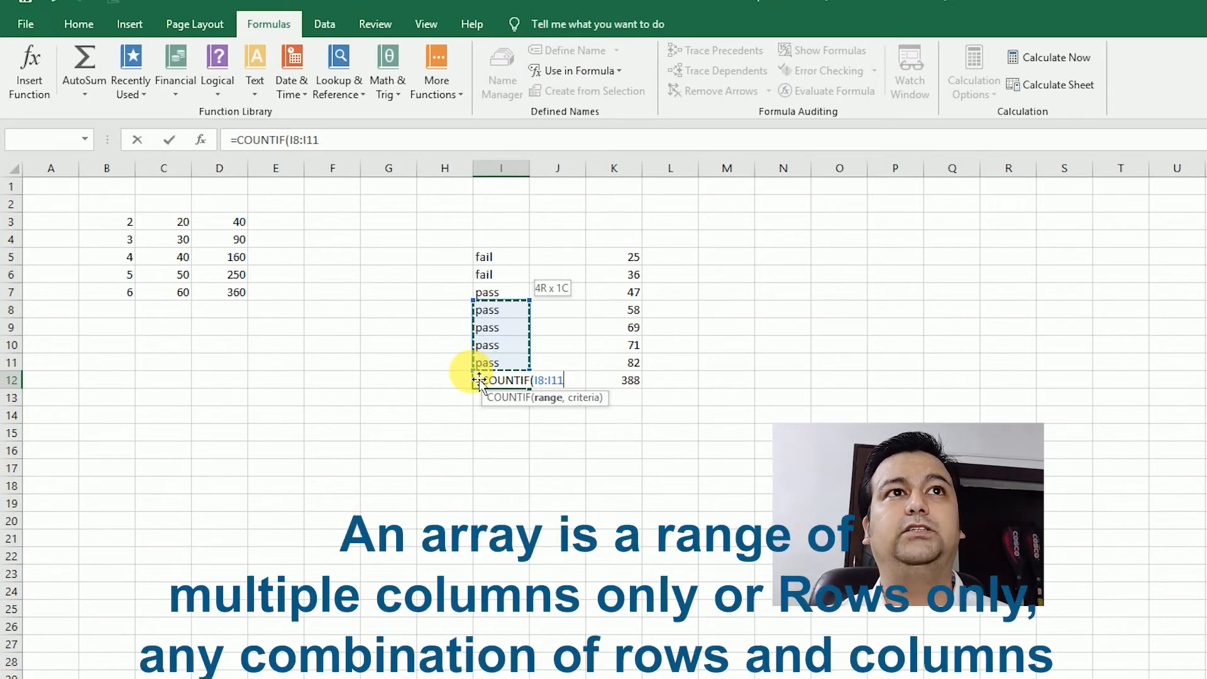
key("shift+Up")
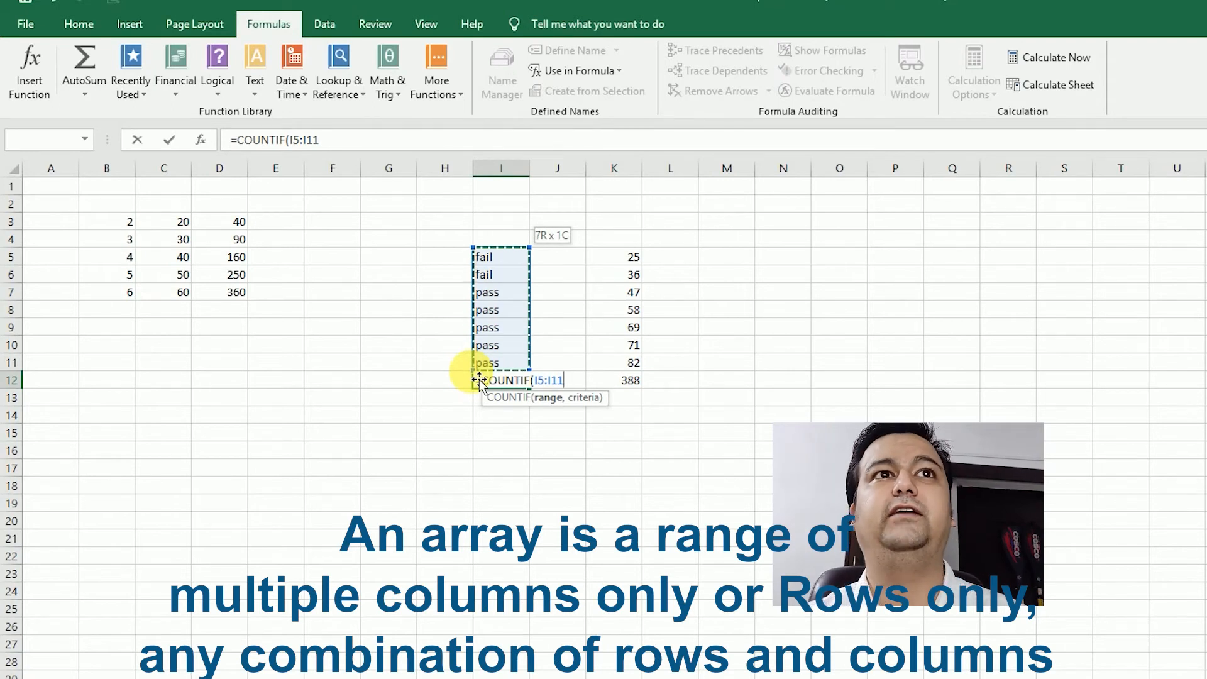
Step: Complete the COUNTIF formula in I12 with "pass" as the criterion
type(",")
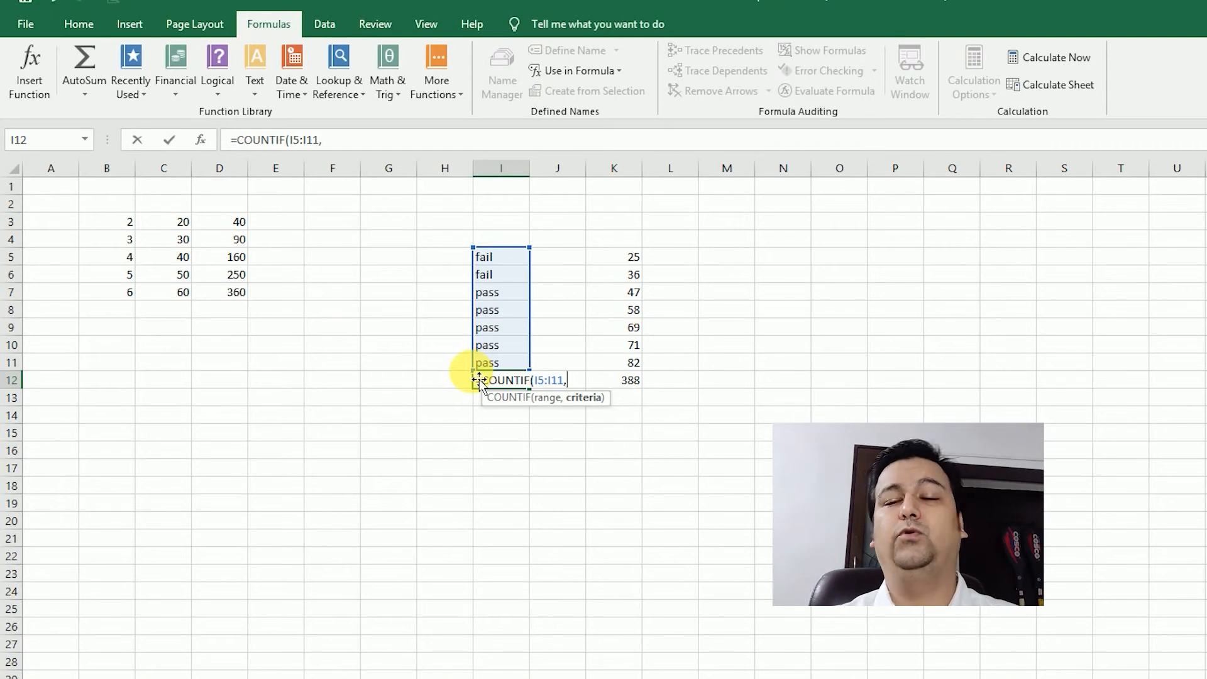
type("\"")
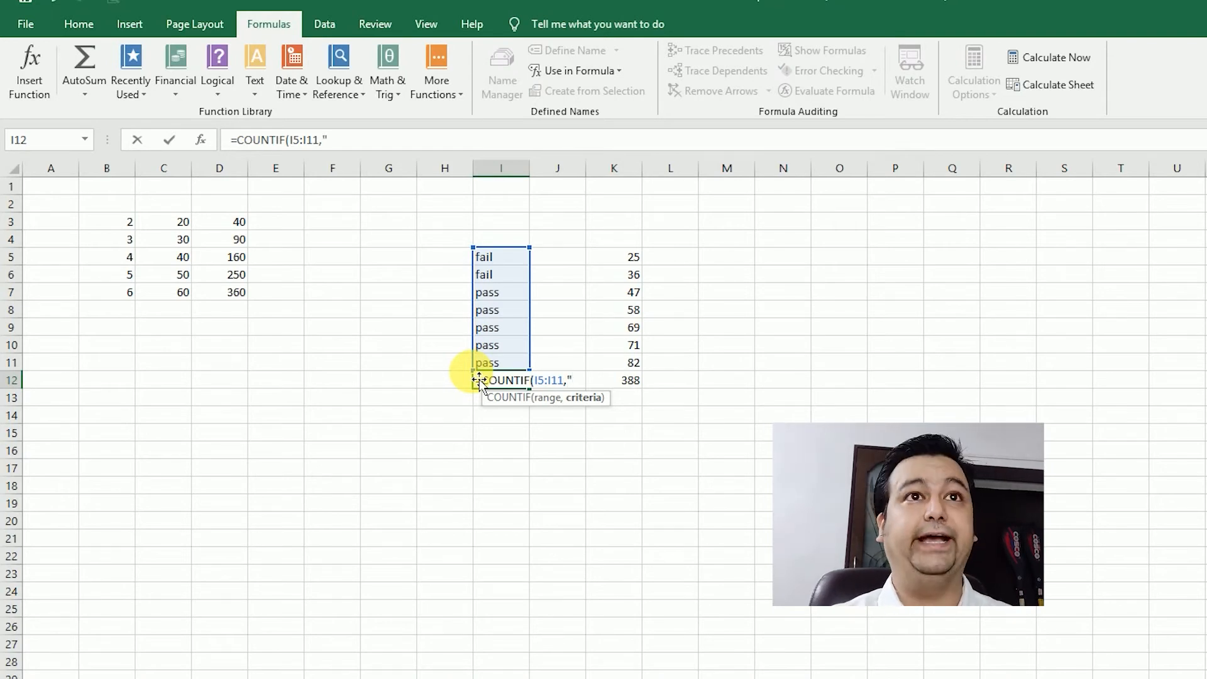
type("pass")
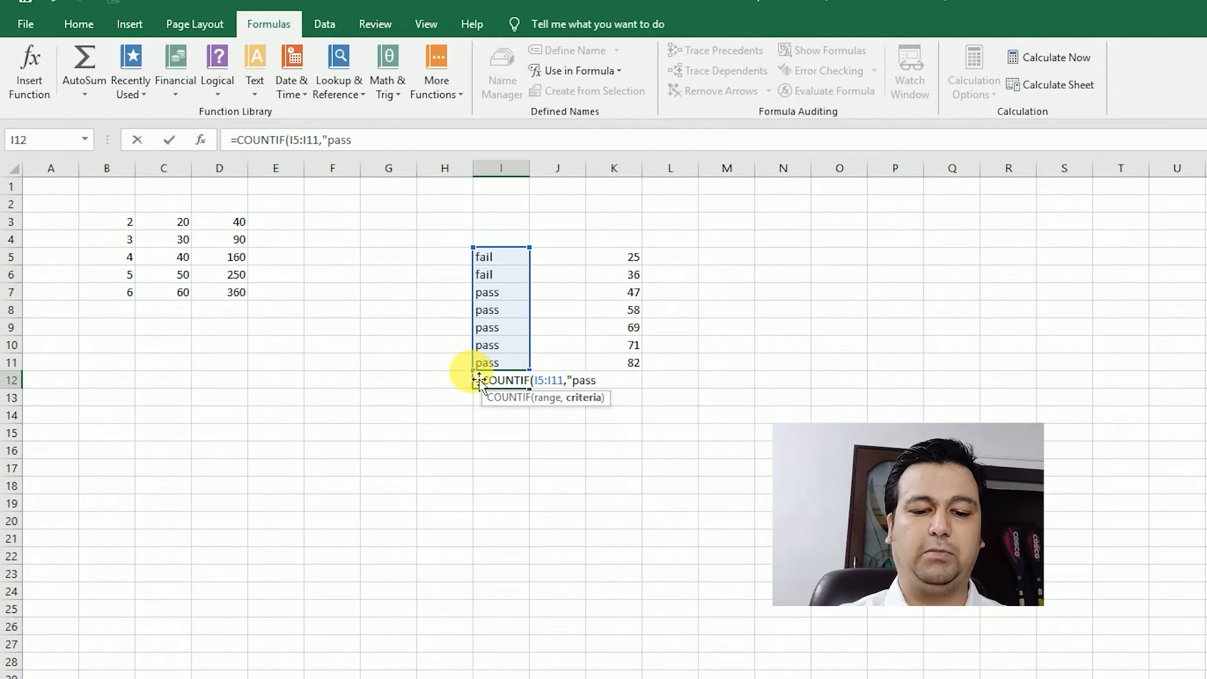
type("\")")
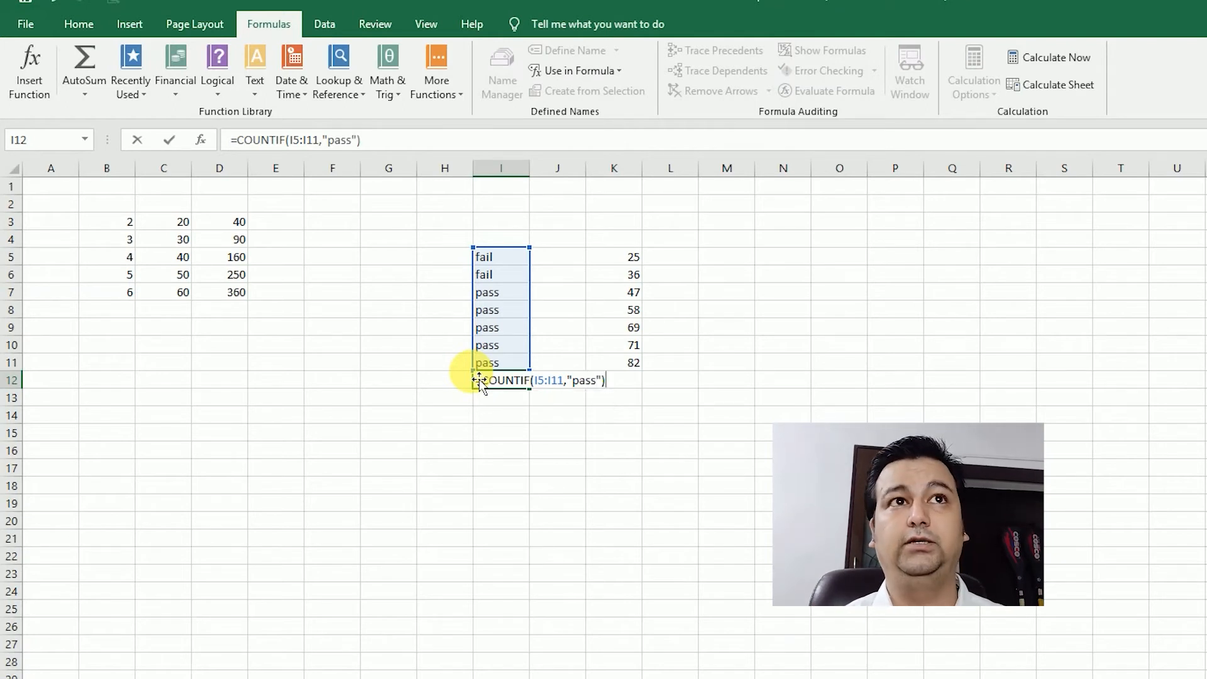
key("Return")
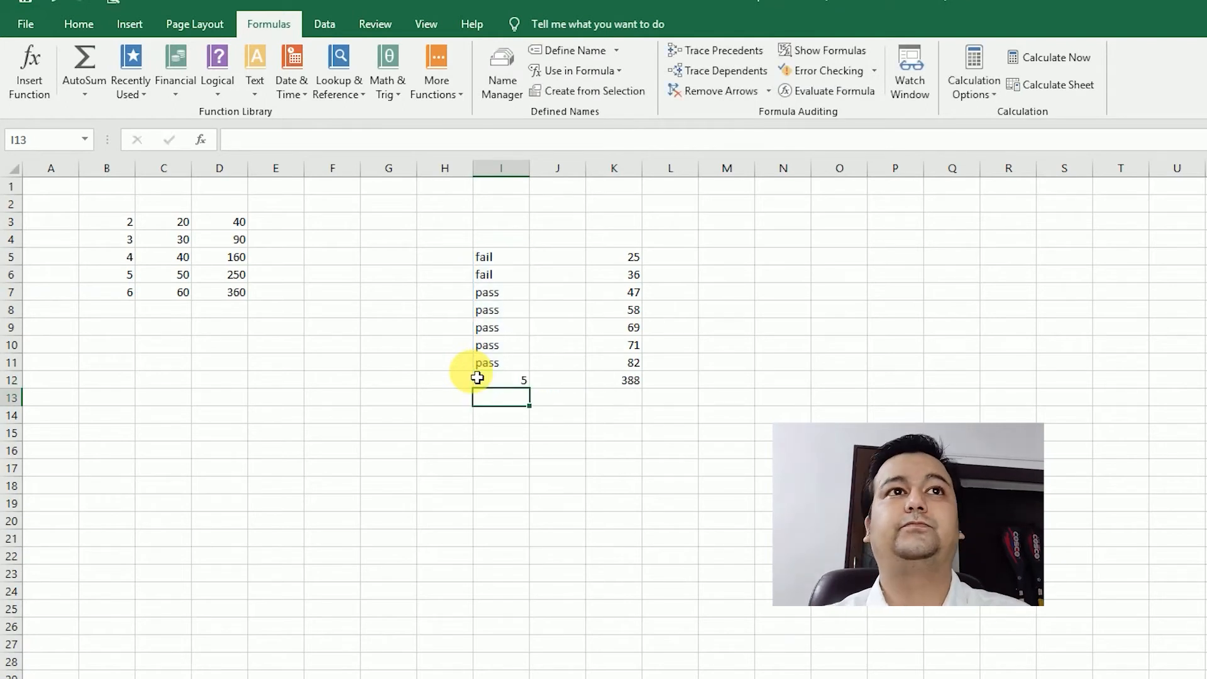
Step: Check the COUNTIF formula in I12 against the individual "pass" cells from I11 up to I7
left_click(478, 377)
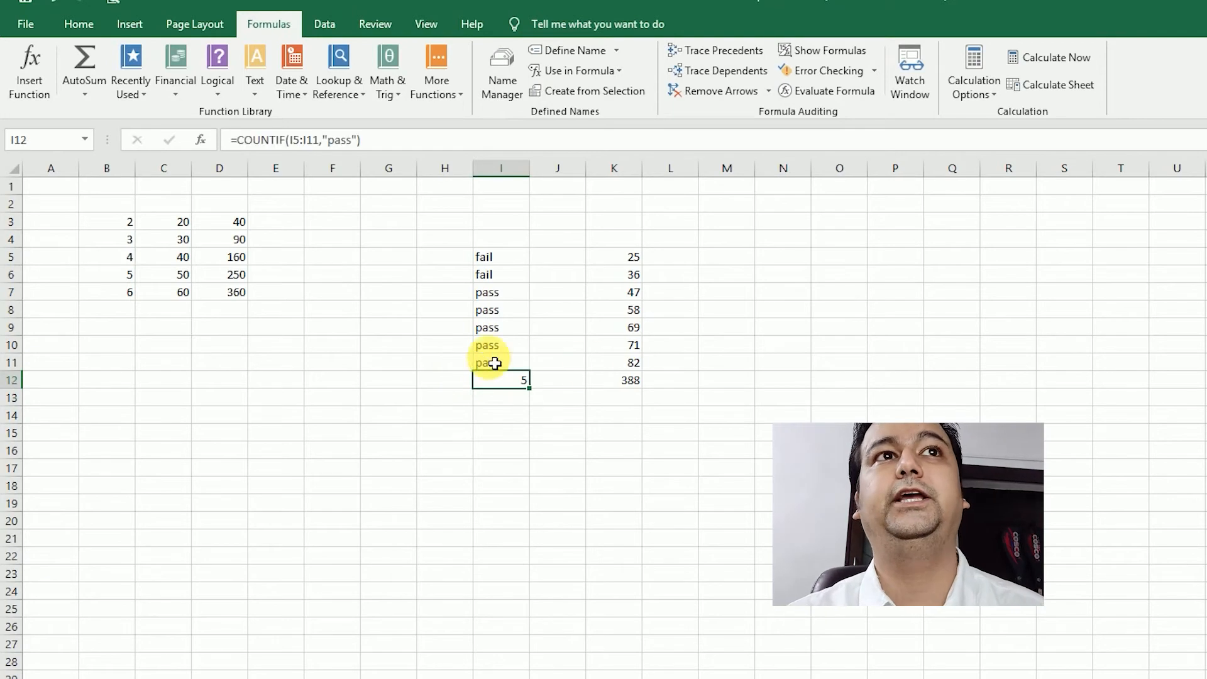
left_click(496, 363)
left_click(500, 351)
left_click(503, 328)
left_click(511, 310)
left_click(516, 298)
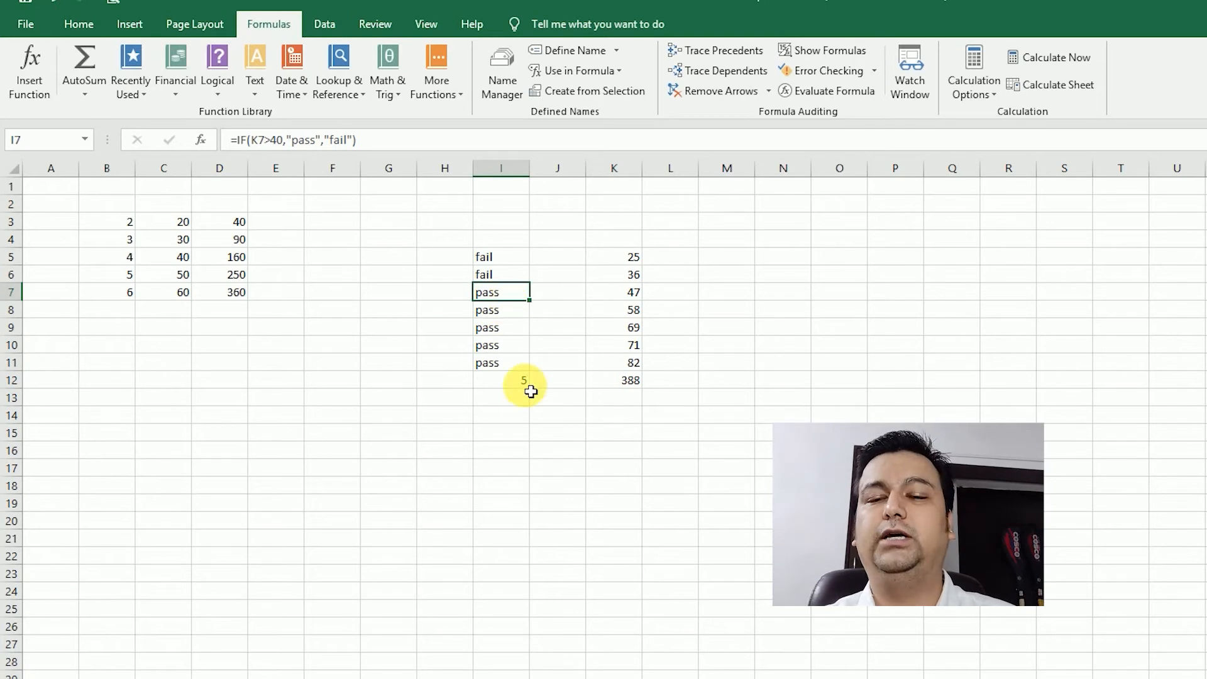
left_click_drag(388, 221, 669, 401)
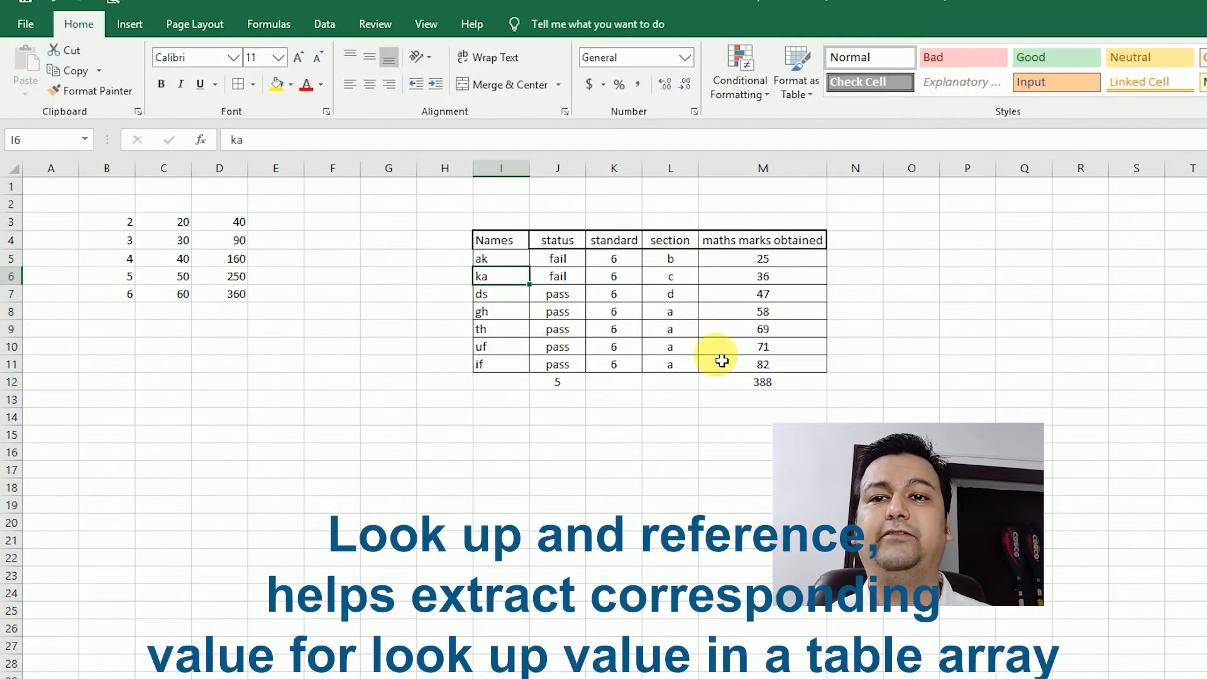
Step: Enter the lookup value ak in cell Q5, beside the marks table
key("Up")
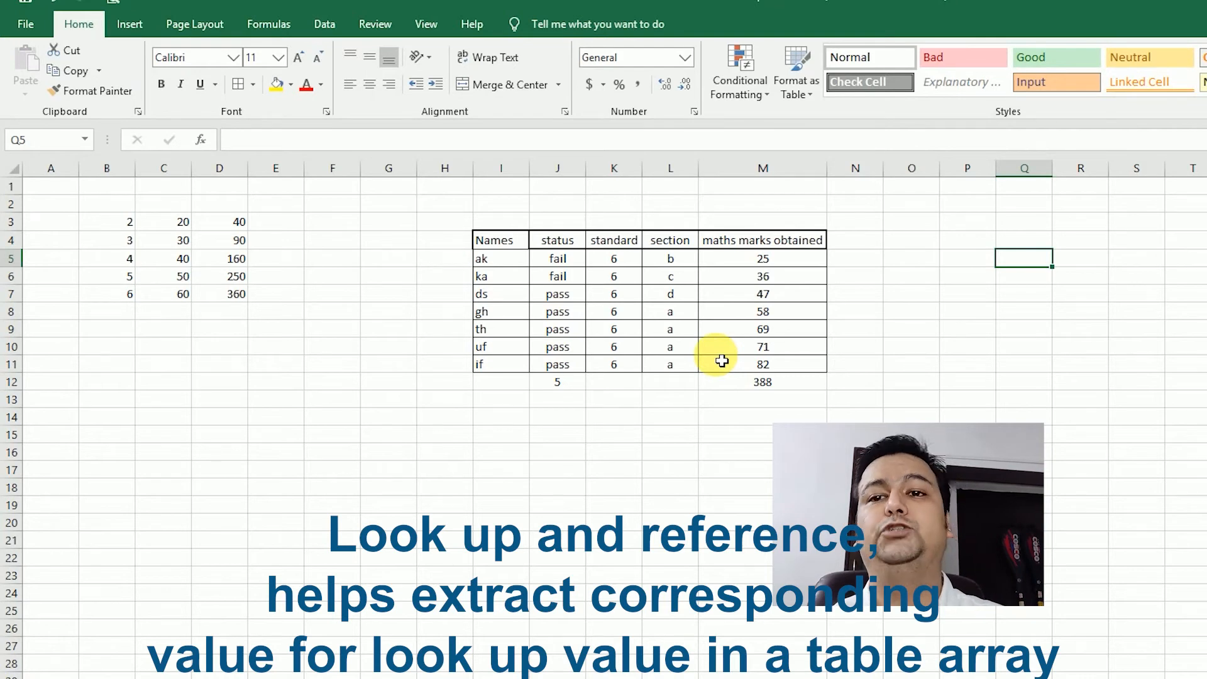
key("F2")
type("ak")
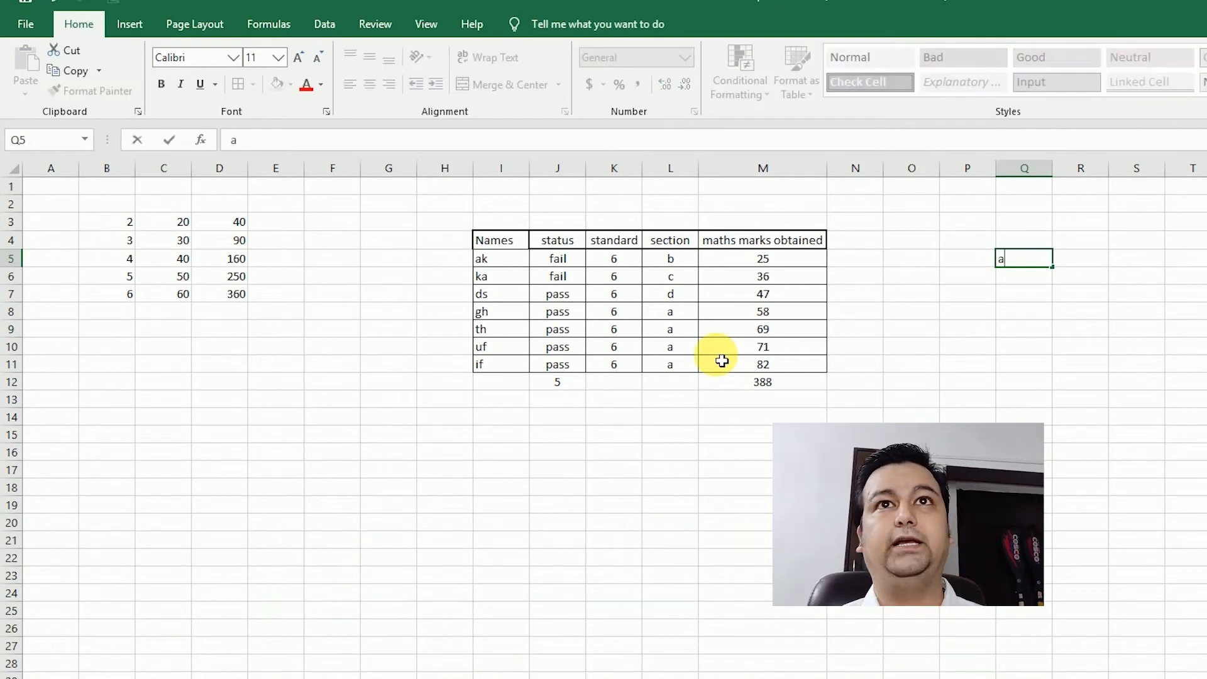
key("Tab")
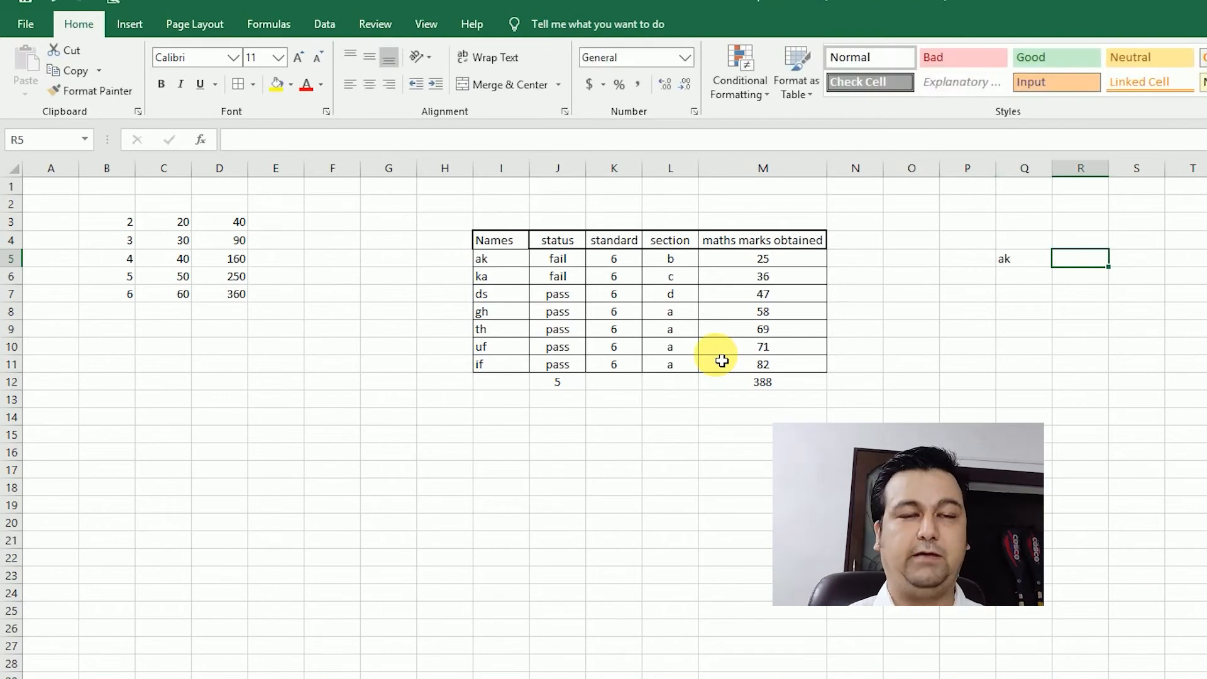
Step: Add the headers name, marks and status in cells Q4 to S4 above the lookup value
key("Up")
key("Left")
type("name")
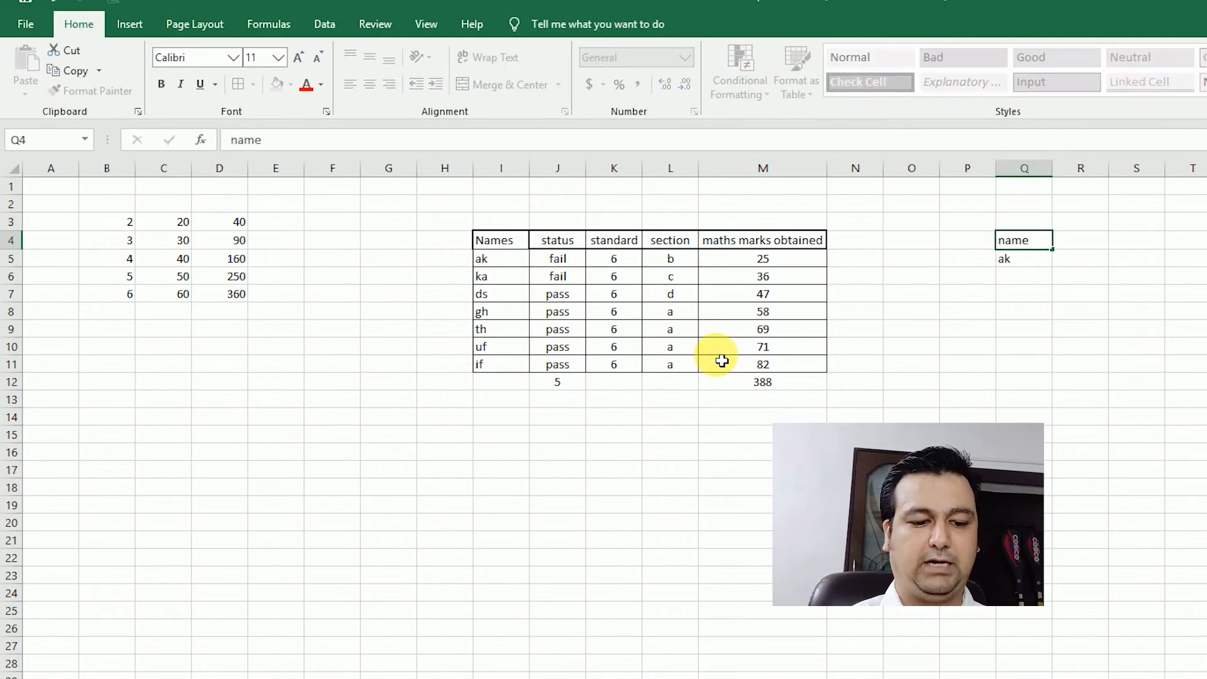
key("Tab")
type("marks")
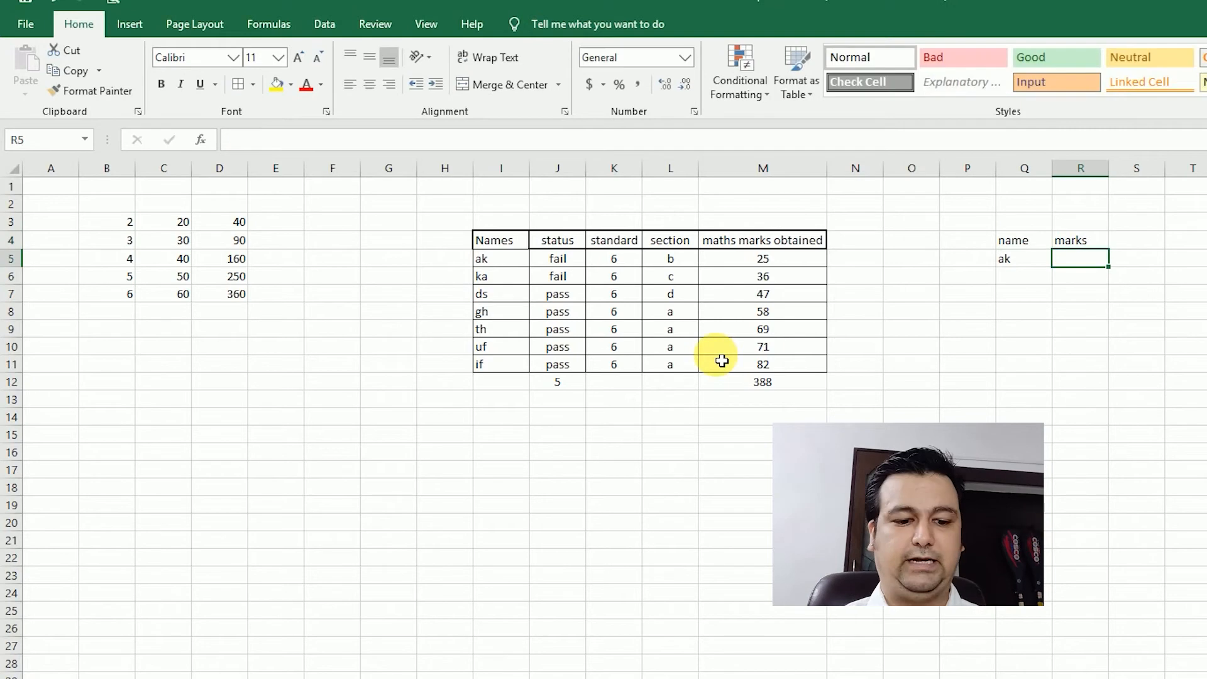
key("Tab")
type("status")
key("Return")
Step: Start a VLOOKUP formula in R5 with Q5 as the lookup value
key("Left")
type("=")
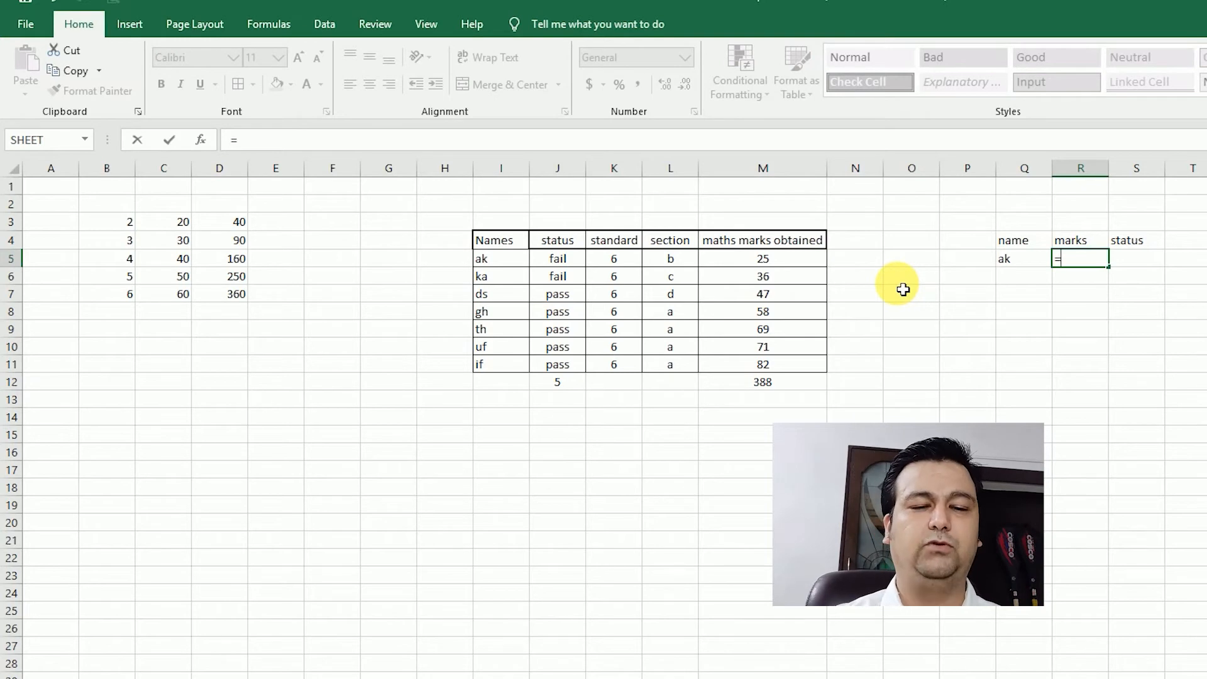
type("vloo")
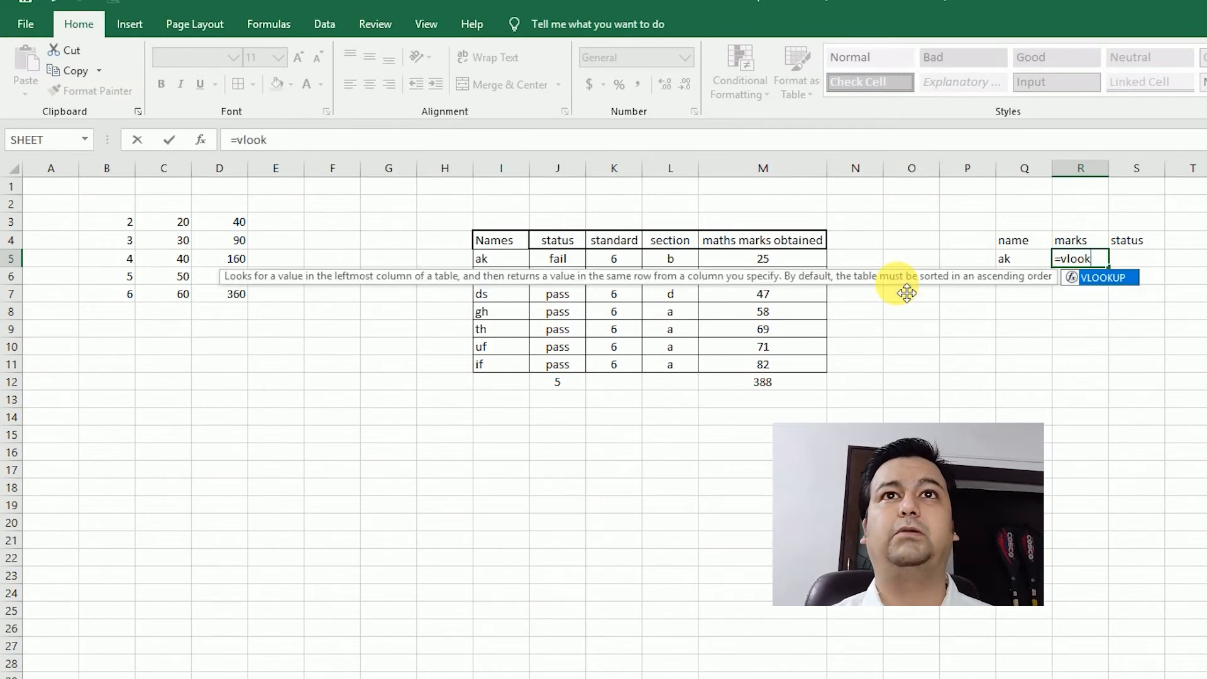
type("k")
key("Tab")
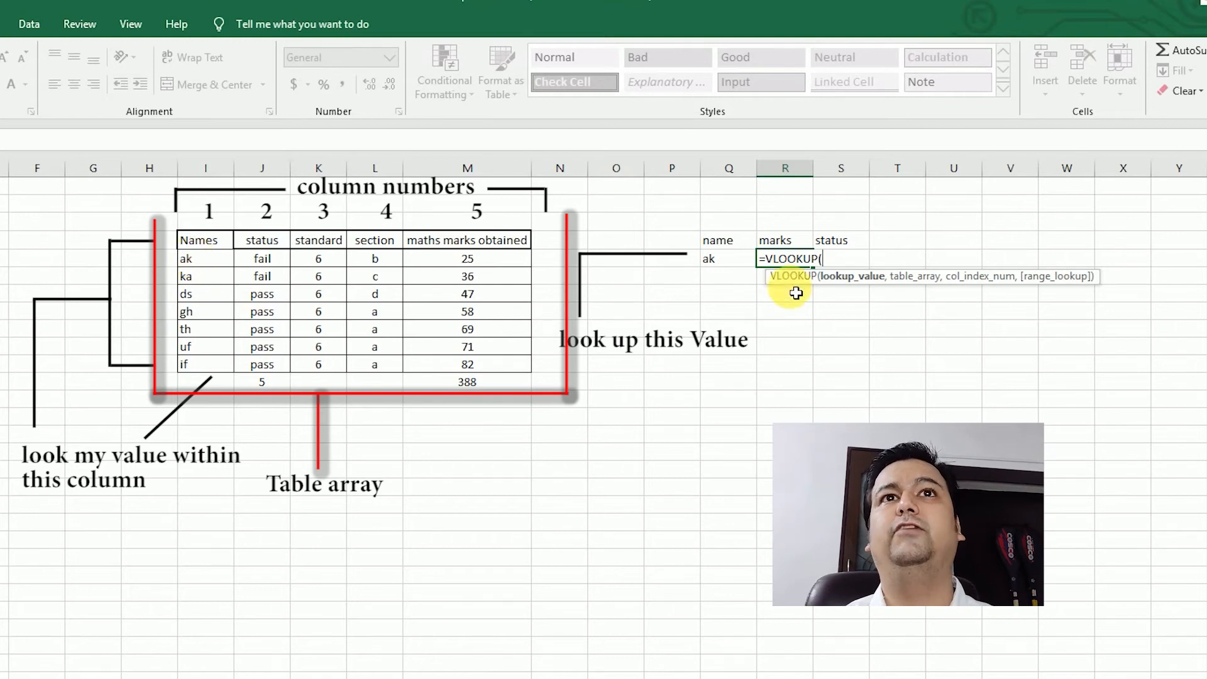
left_click(734, 260)
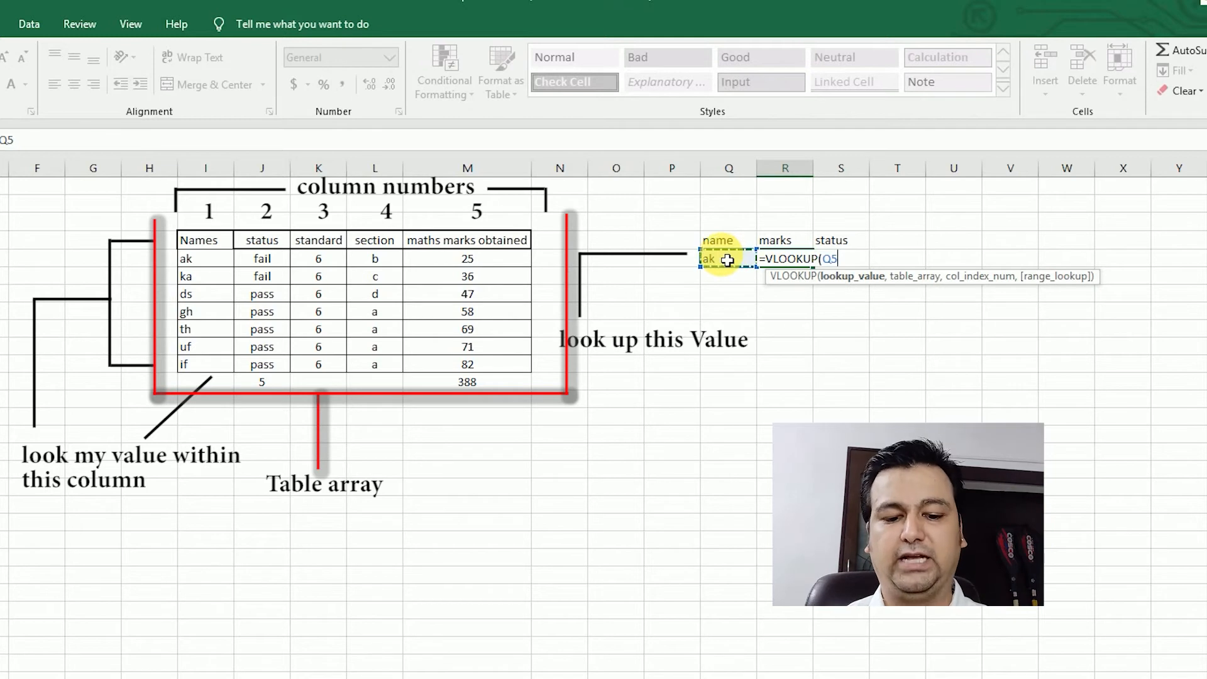
type(",")
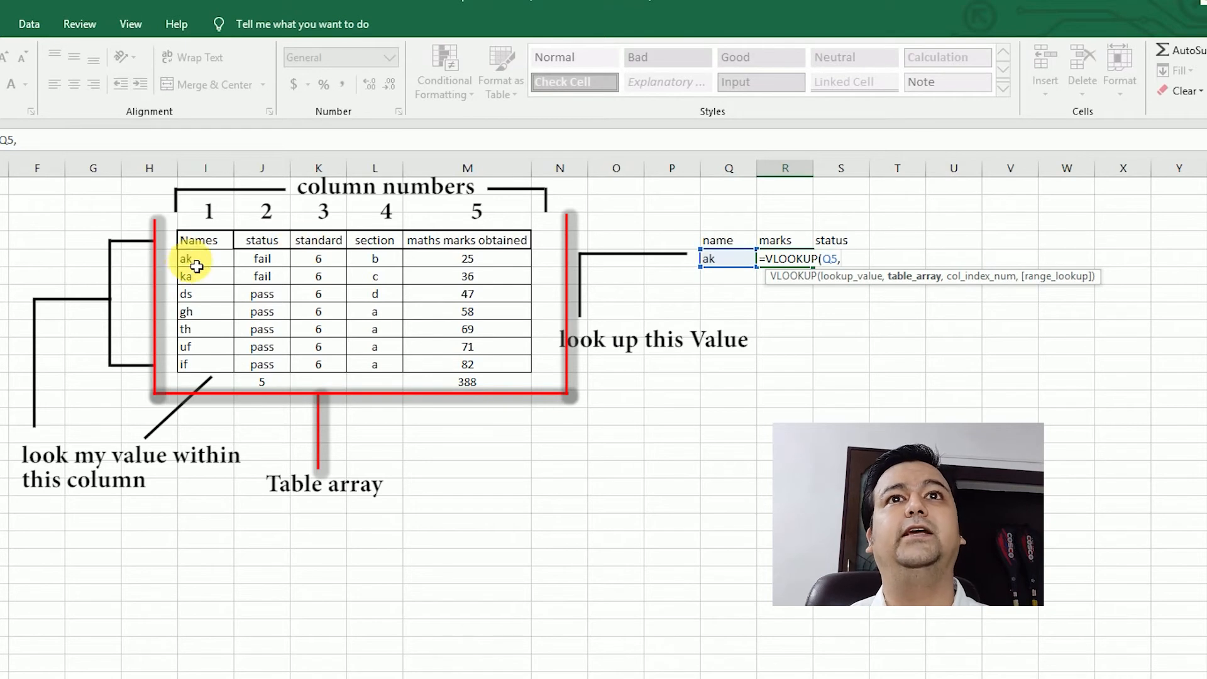
Step: Complete the VLOOKUP in R5 with table array I5:M11, column index 5 and FALSE for an exact match
left_click(197, 267)
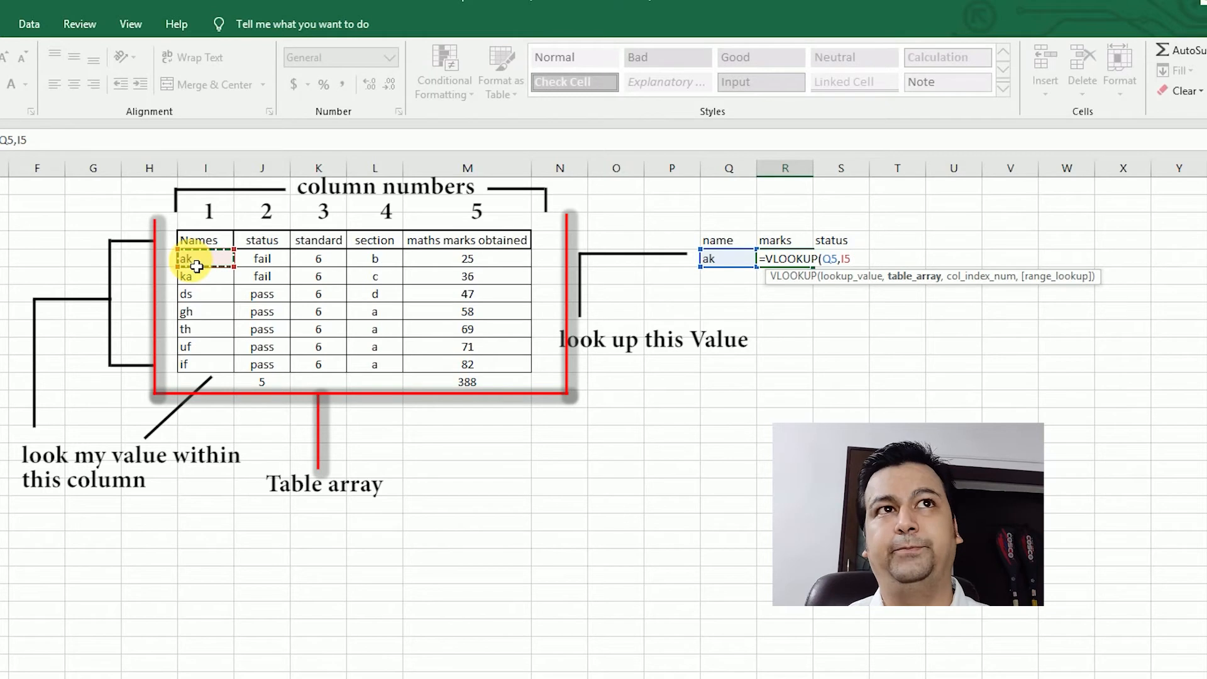
left_click_drag(197, 267, 504, 375)
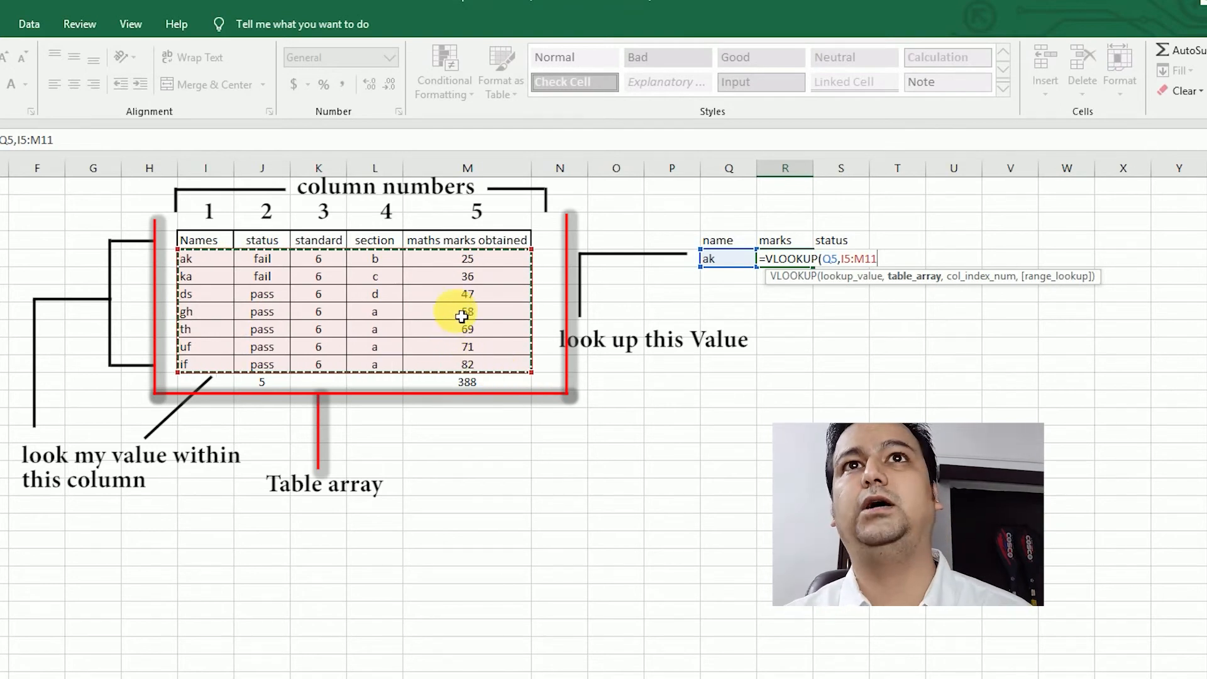
type(",")
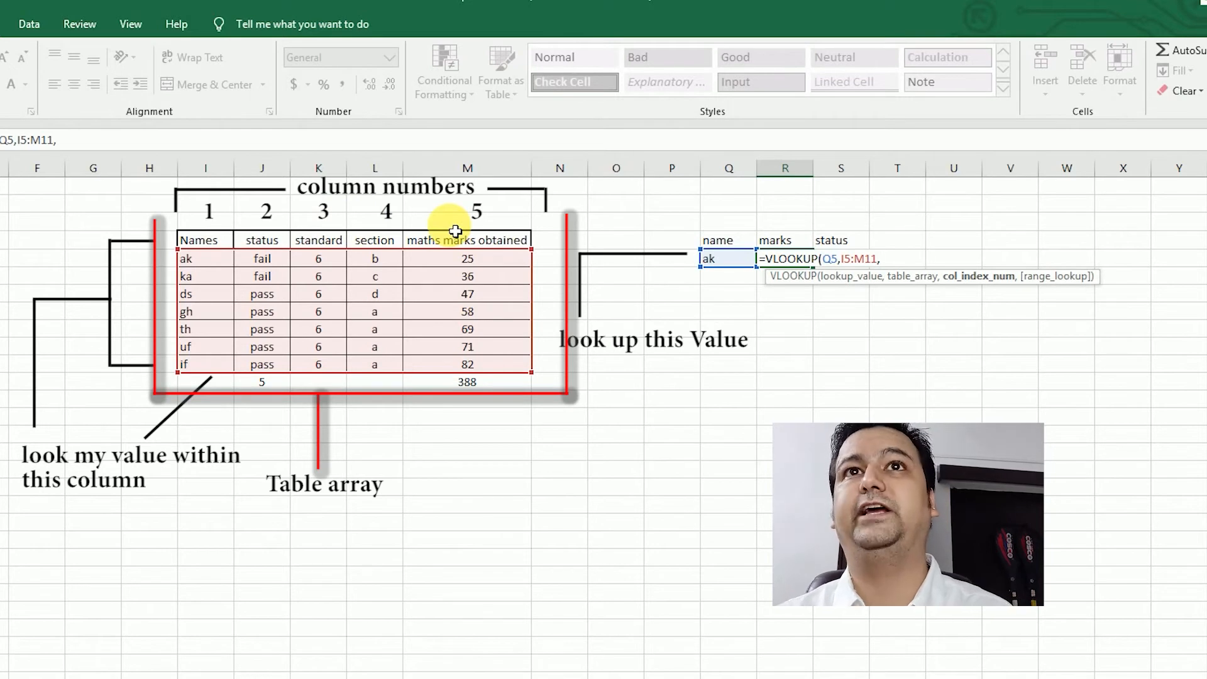
type("5")
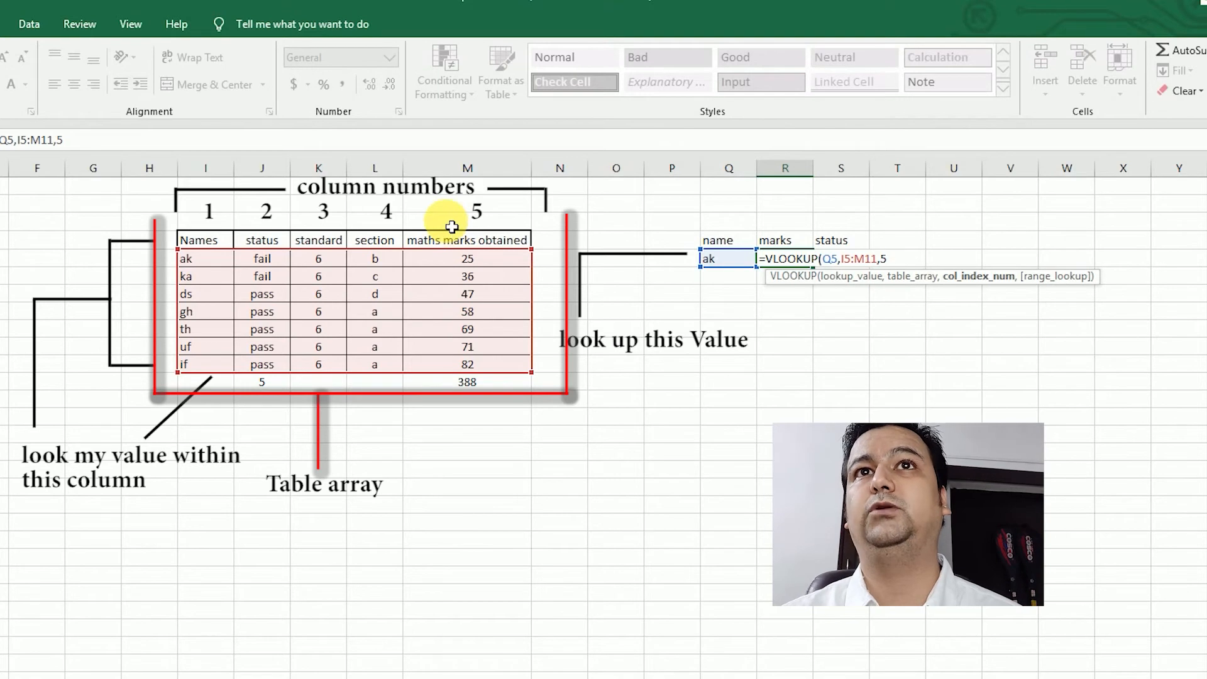
type(",")
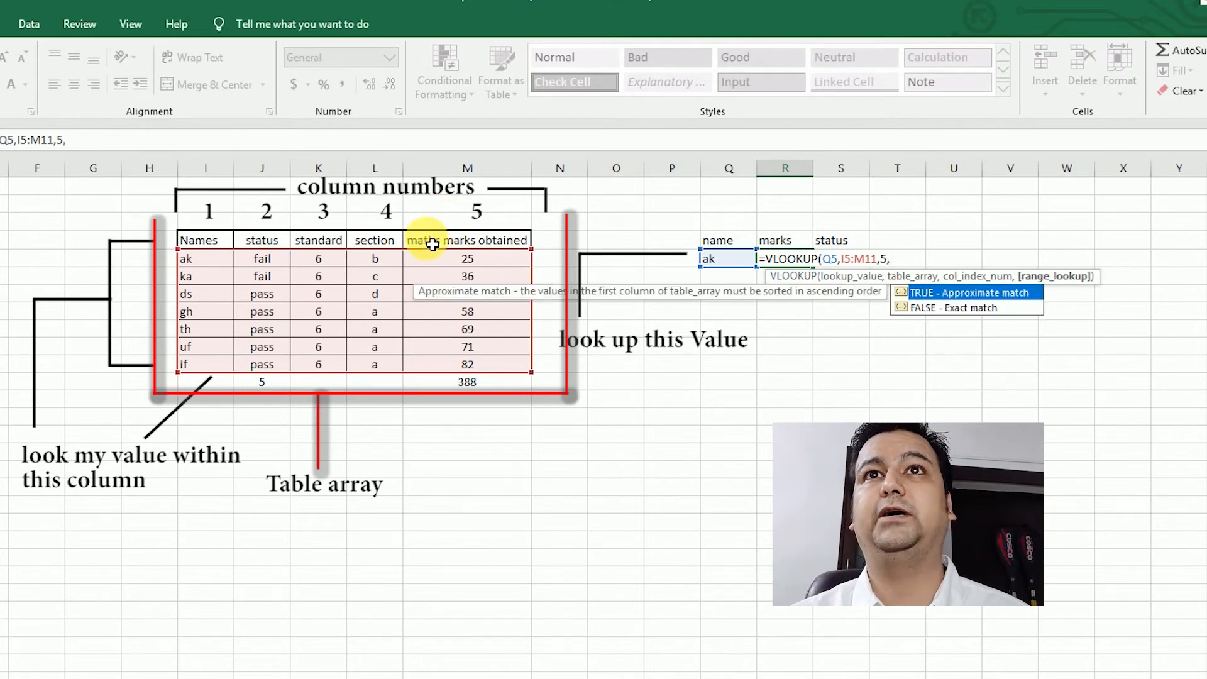
key("Down")
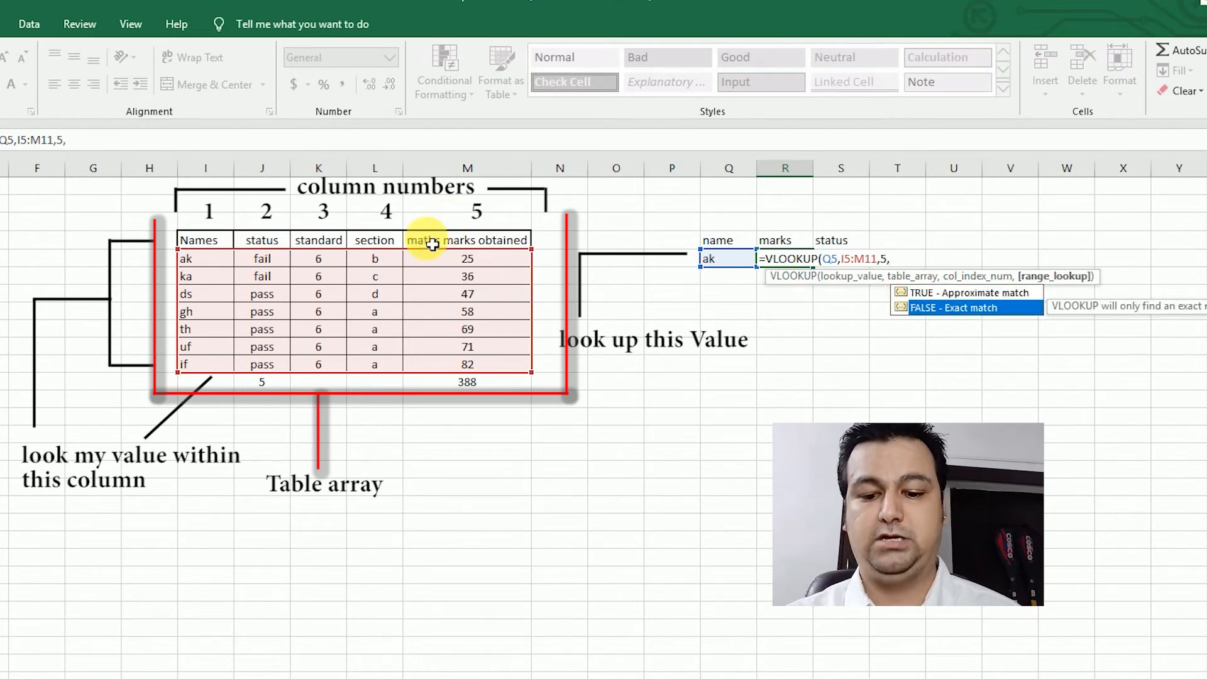
key("Tab")
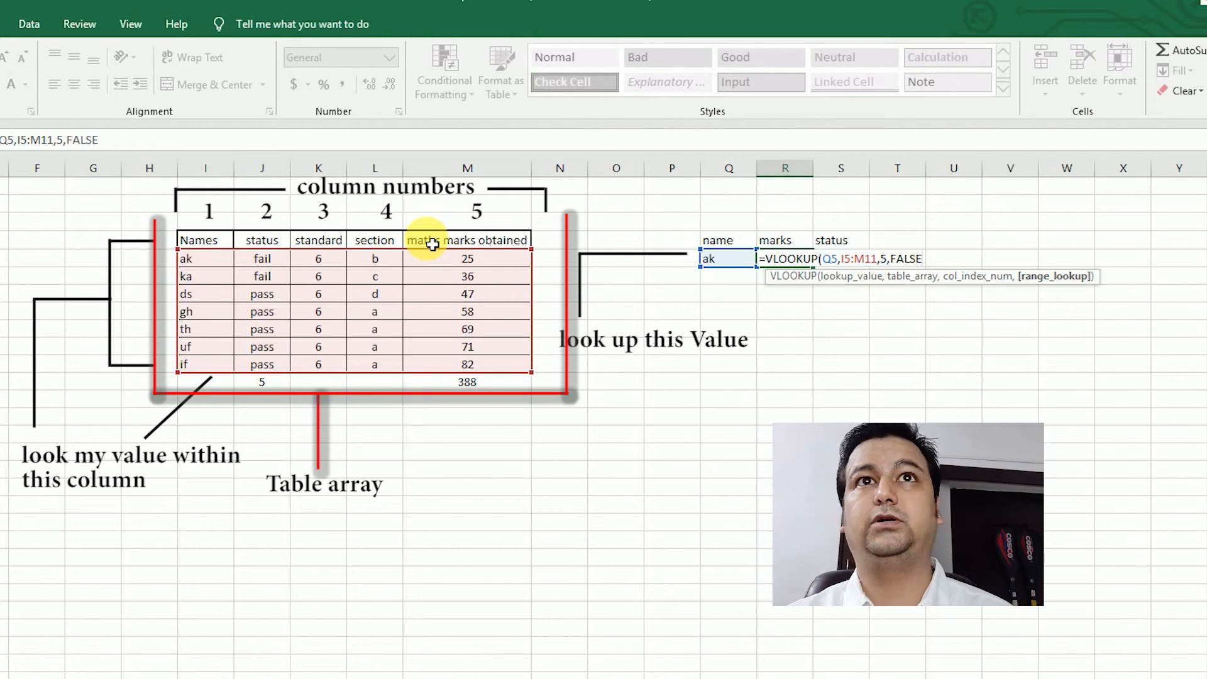
type(")")
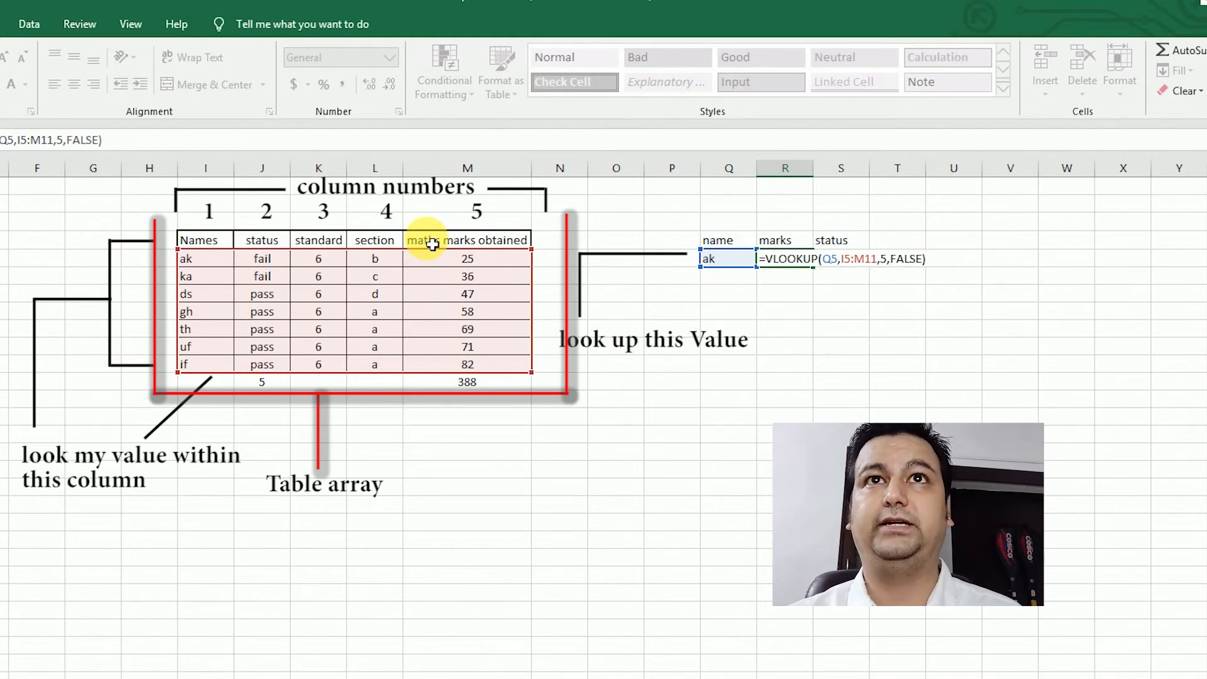
key("Return")
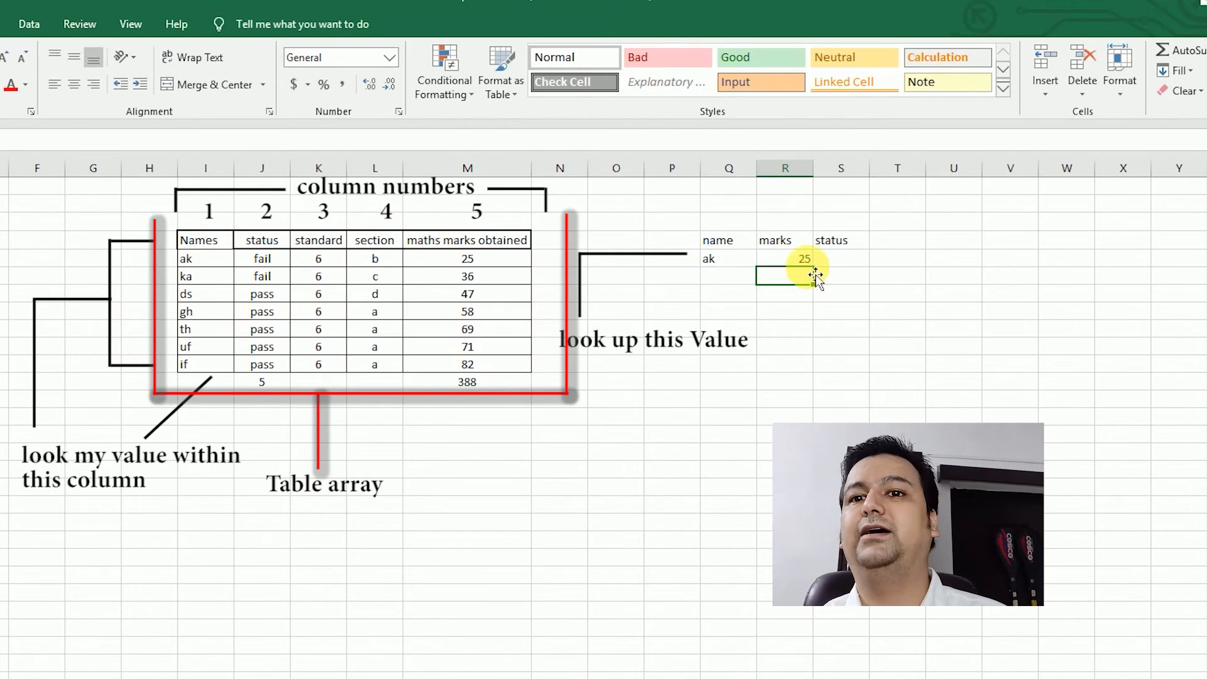
left_click(799, 260)
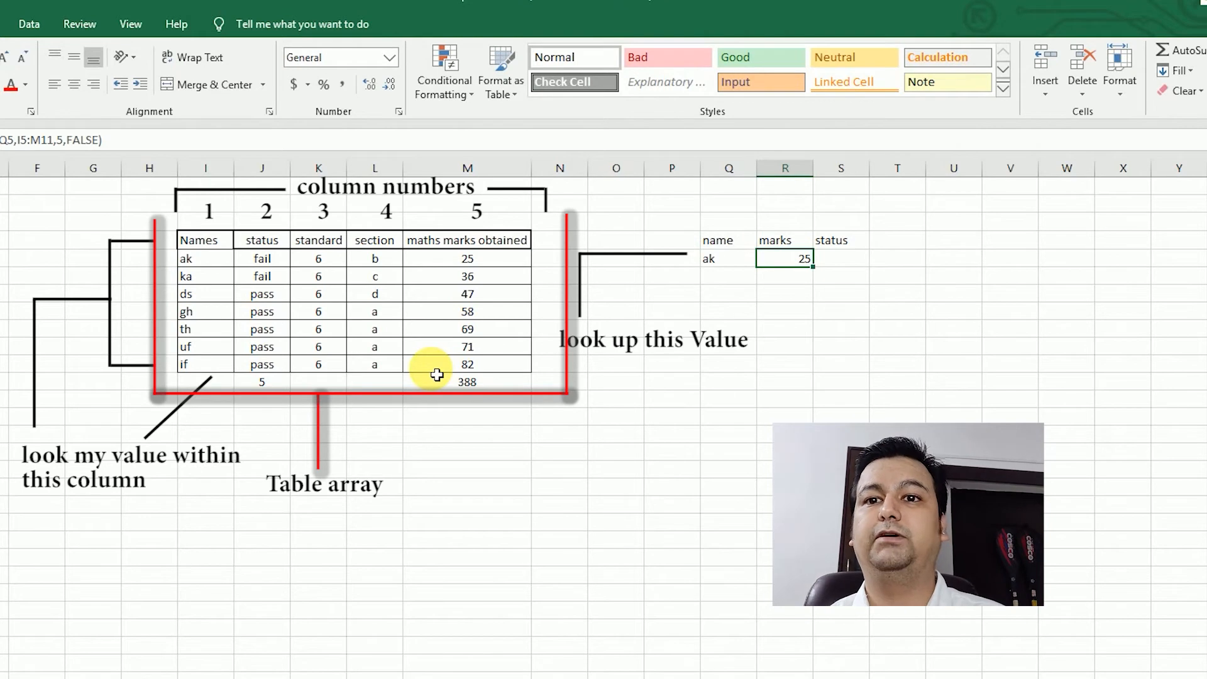
Step: Start a VLOOKUP formula in S5 with Q5 as the lookup value and I5:M11 as the table array
left_click(864, 262)
type("=vloo")
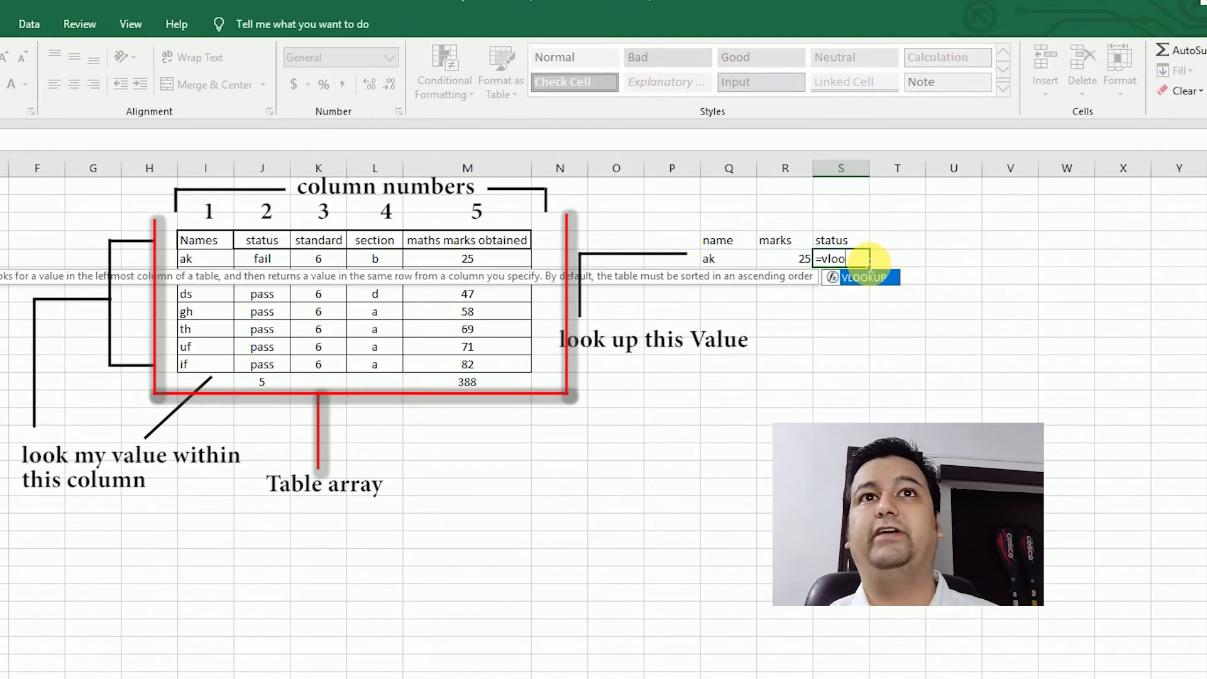
key("Tab")
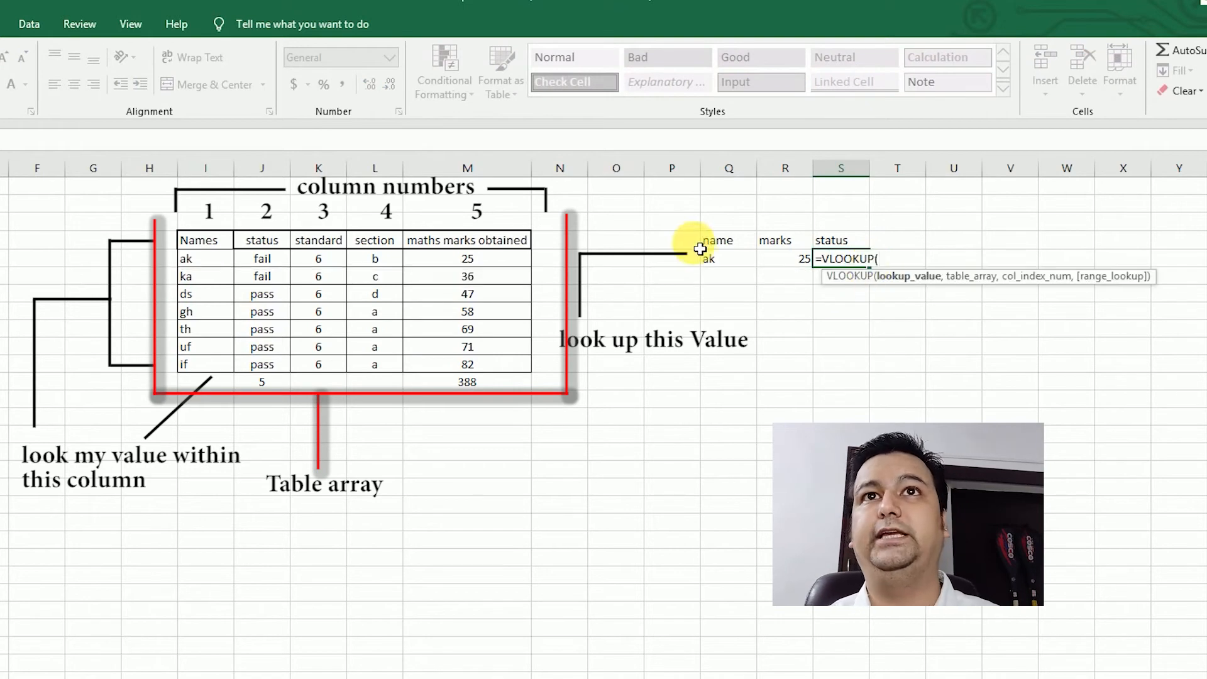
left_click(716, 265)
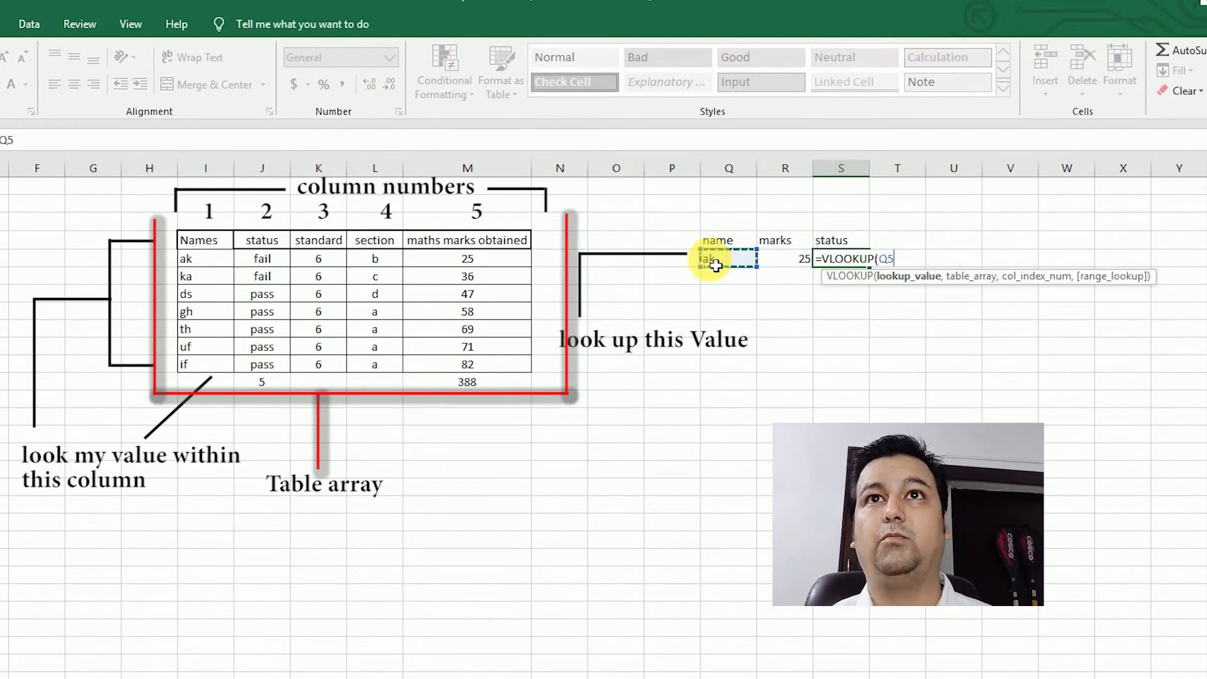
type(",")
left_click_drag(187, 258, 506, 365)
type(",")
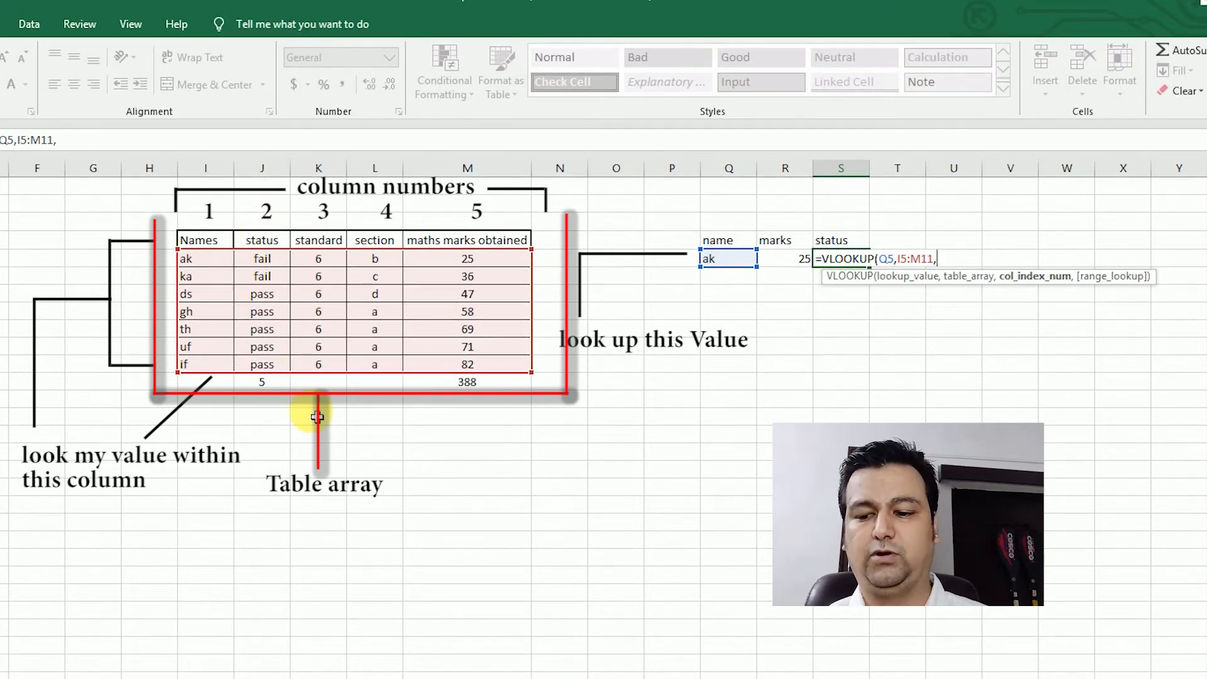
Step: Complete the VLOOKUP in S5 with column index 2 and FALSE for an exact match
type("2")
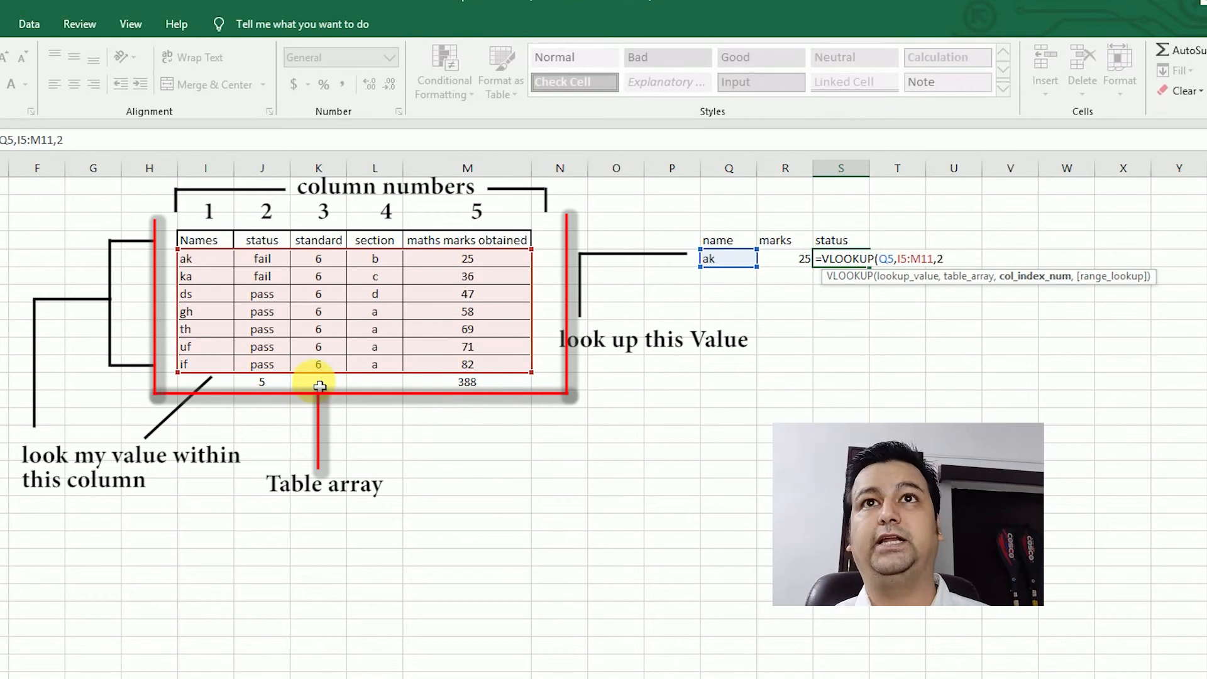
type(",")
key("Down")
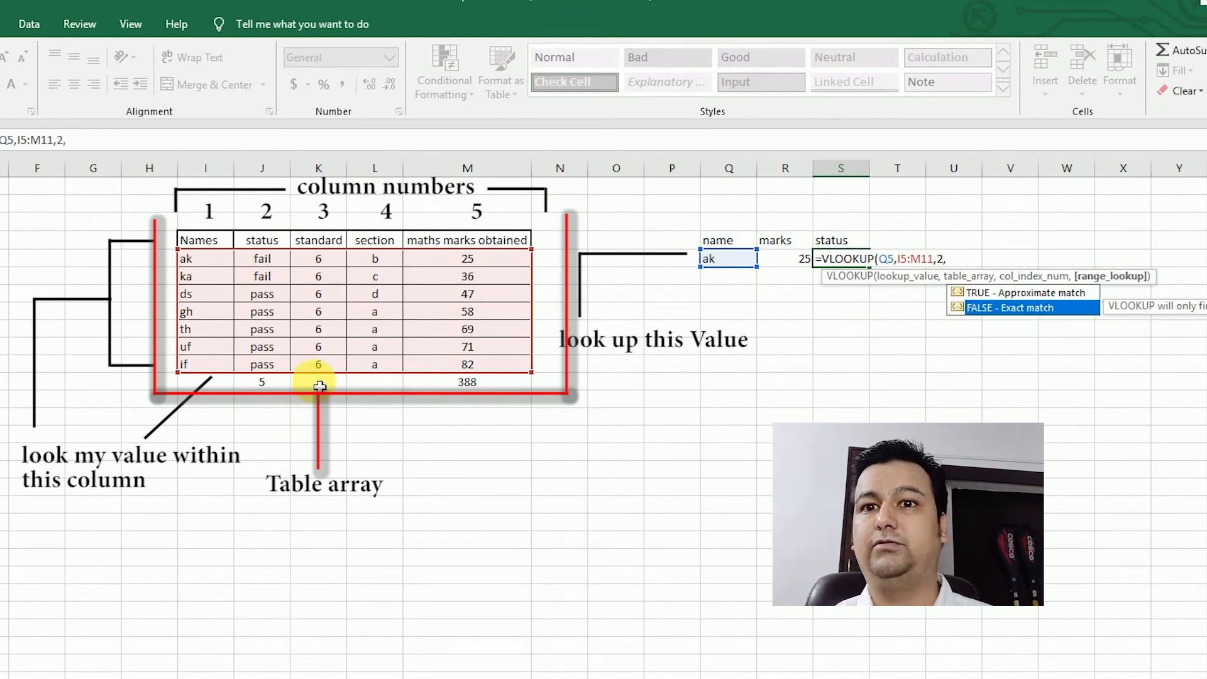
key("Tab")
type(")")
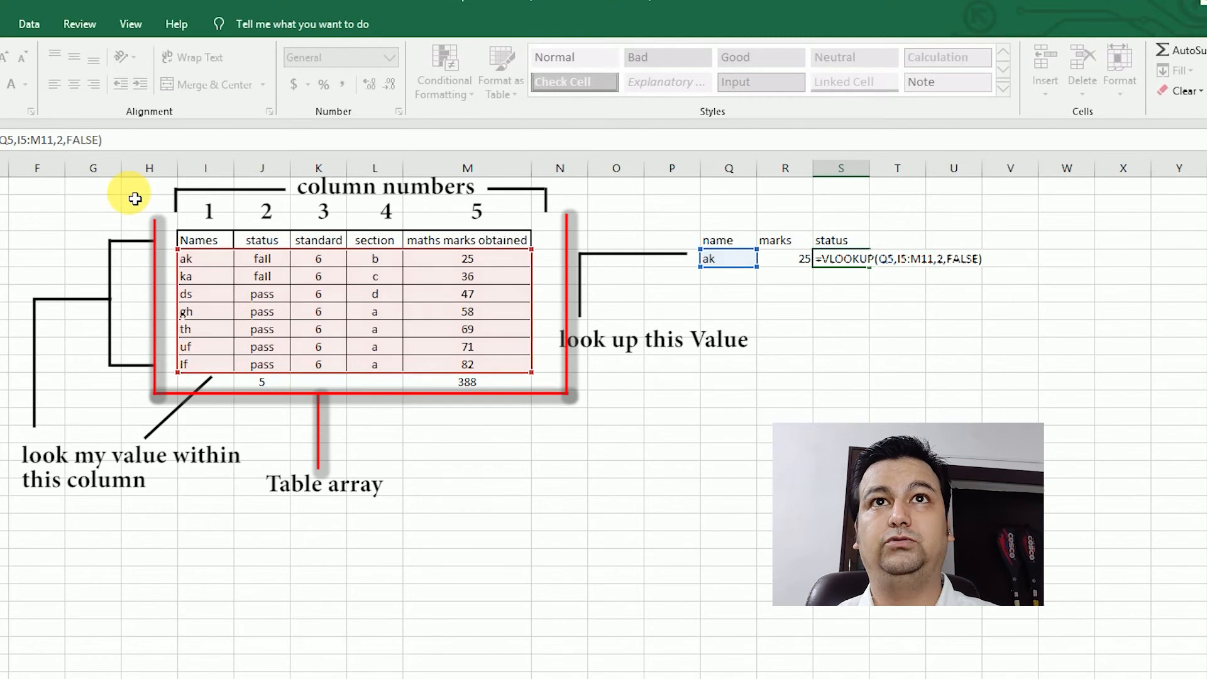
key("Return")
Step: Try to fill the lookup row Q5:S5 down through row 17 and inspect the copied formulas
left_click_drag(737, 265, 845, 257)
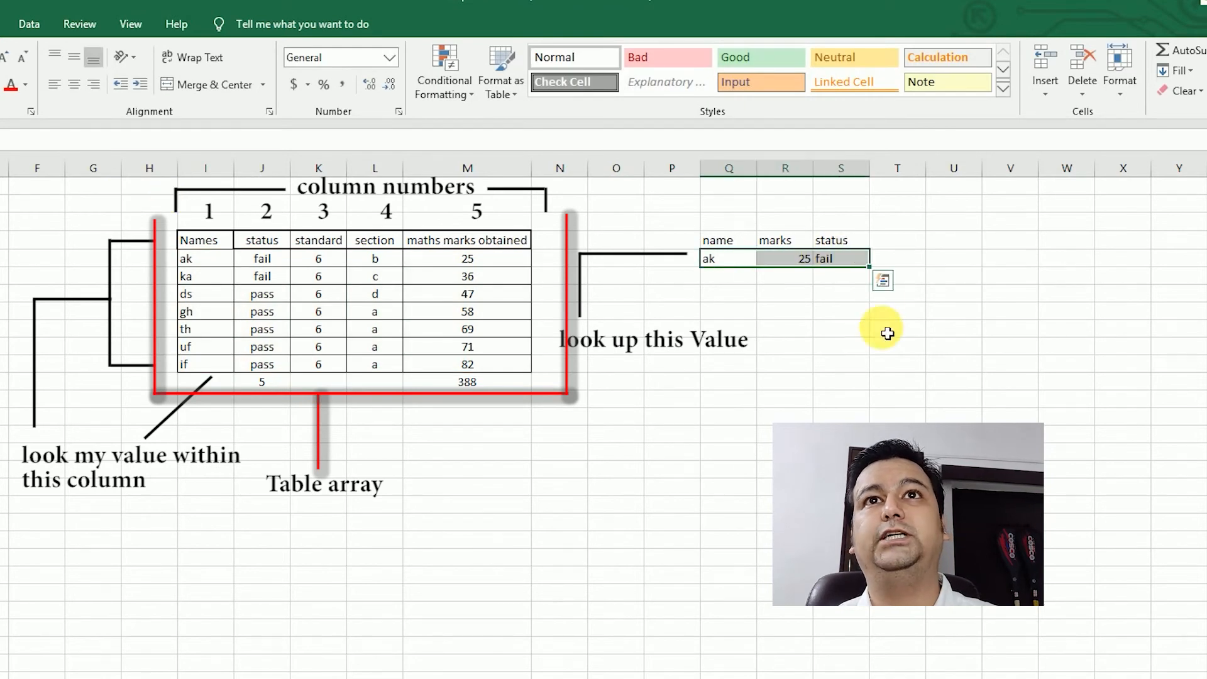
left_click_drag(871, 267, 858, 475)
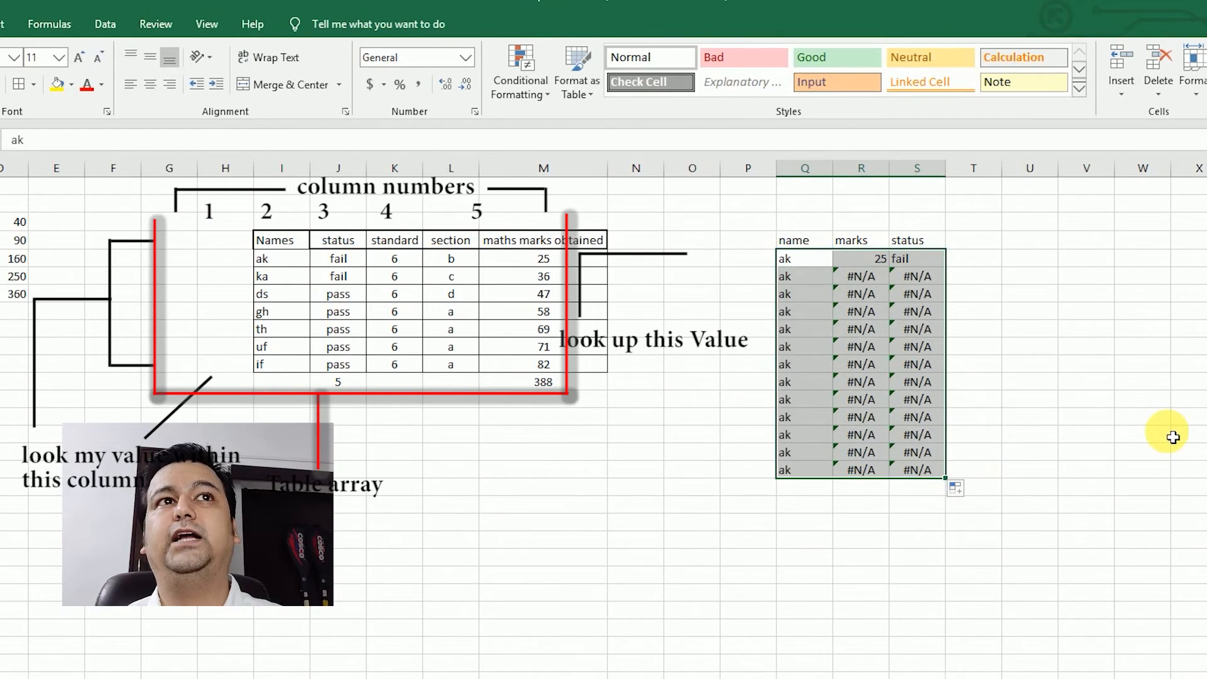
left_click(1169, 435)
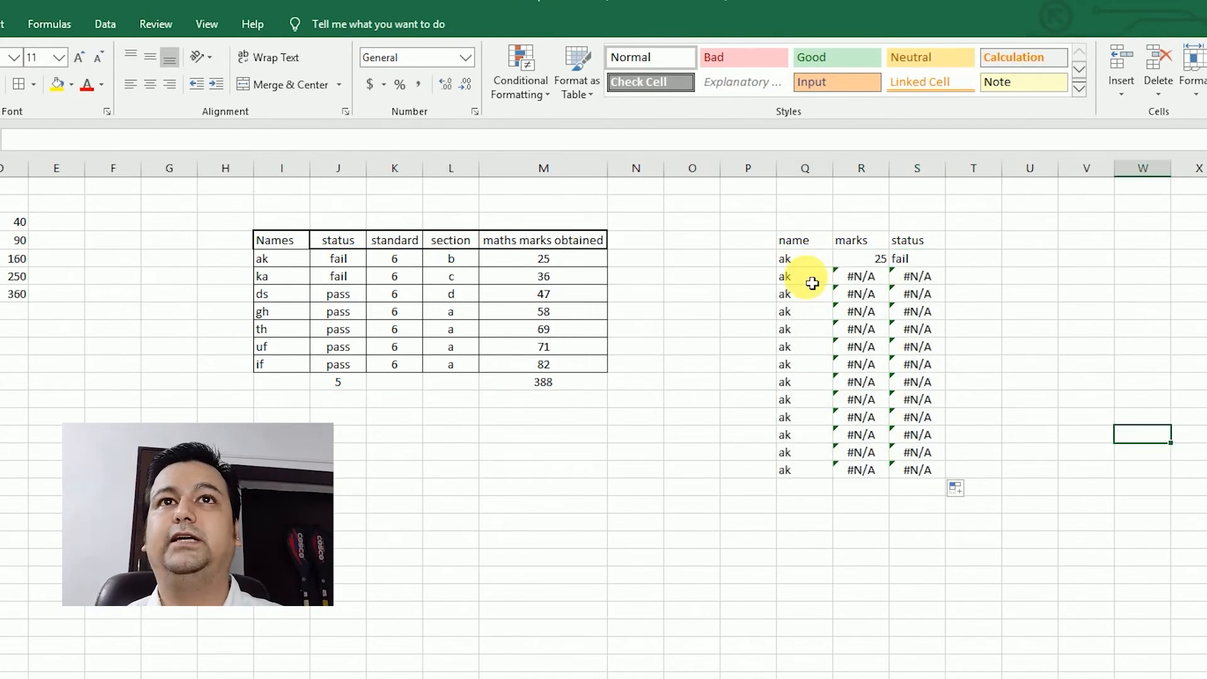
left_click_drag(830, 281, 905, 466)
left_click(799, 277)
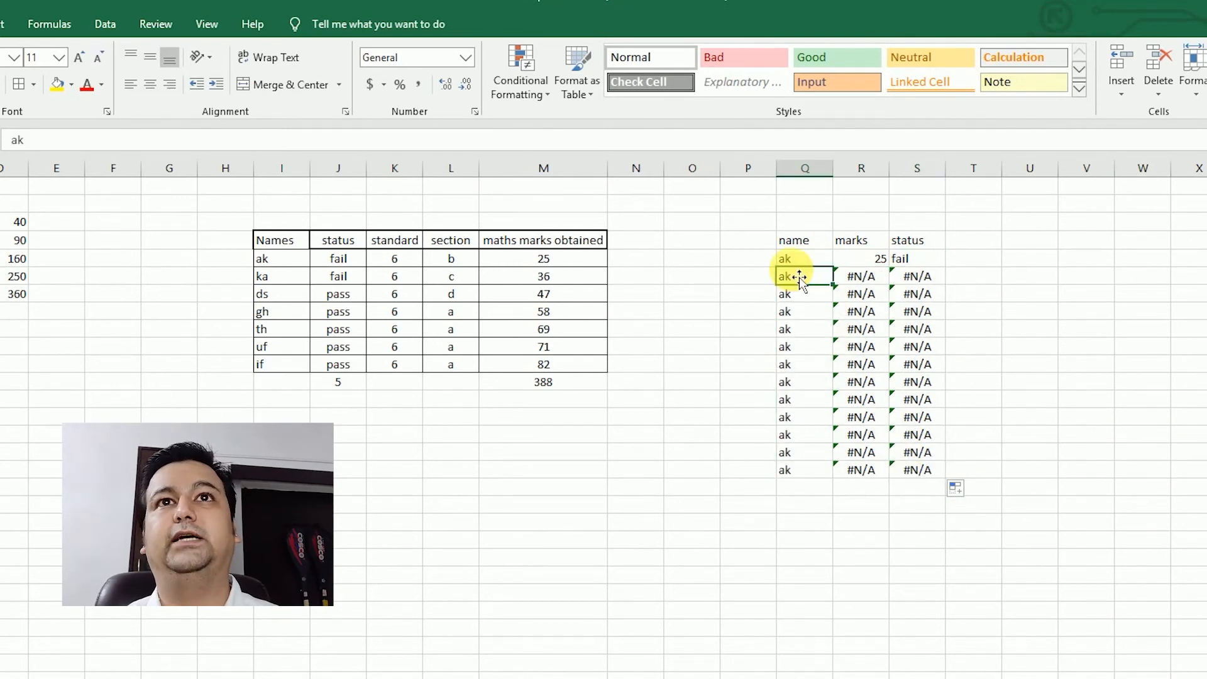
left_click(883, 281)
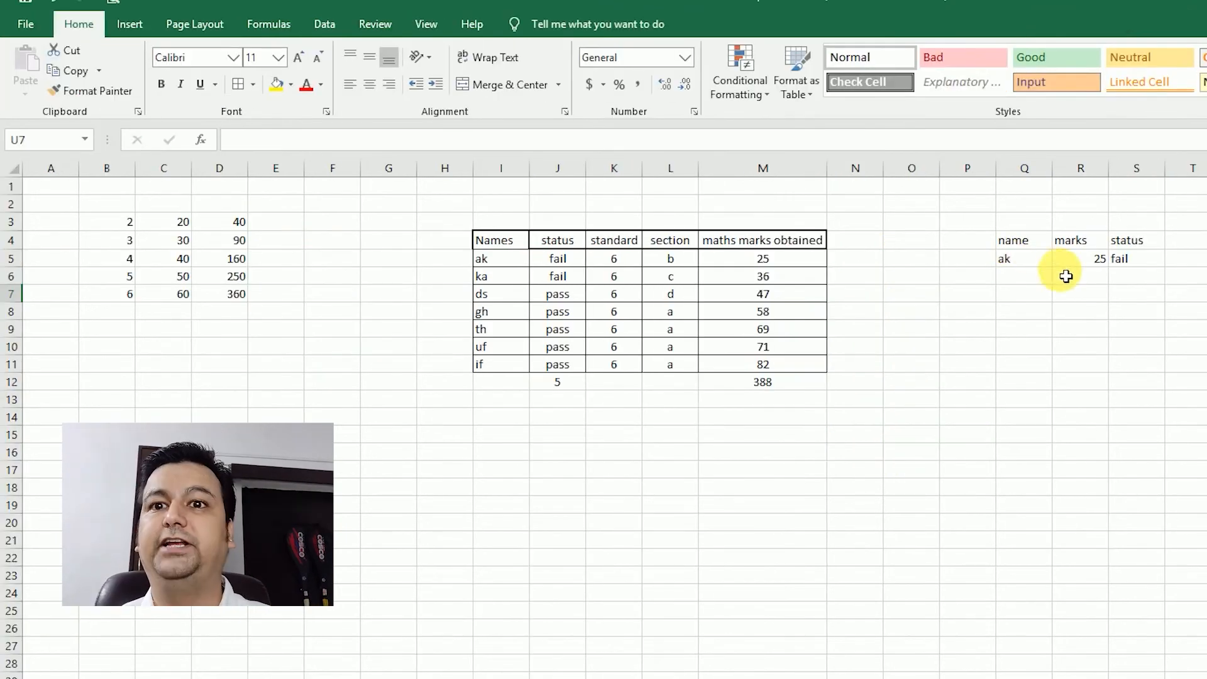
Step: Make the table array in R5's VLOOKUP absolute as $I$5:$M$11
left_click(1085, 265)
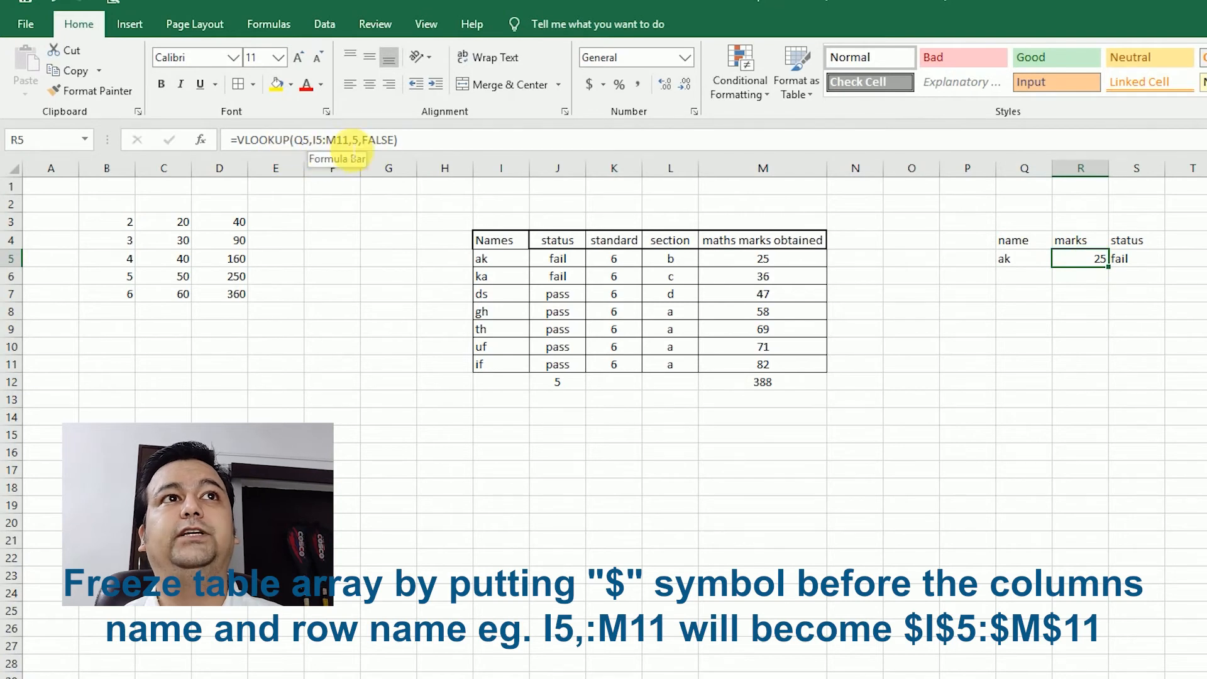
left_click_drag(349, 139, 313, 140)
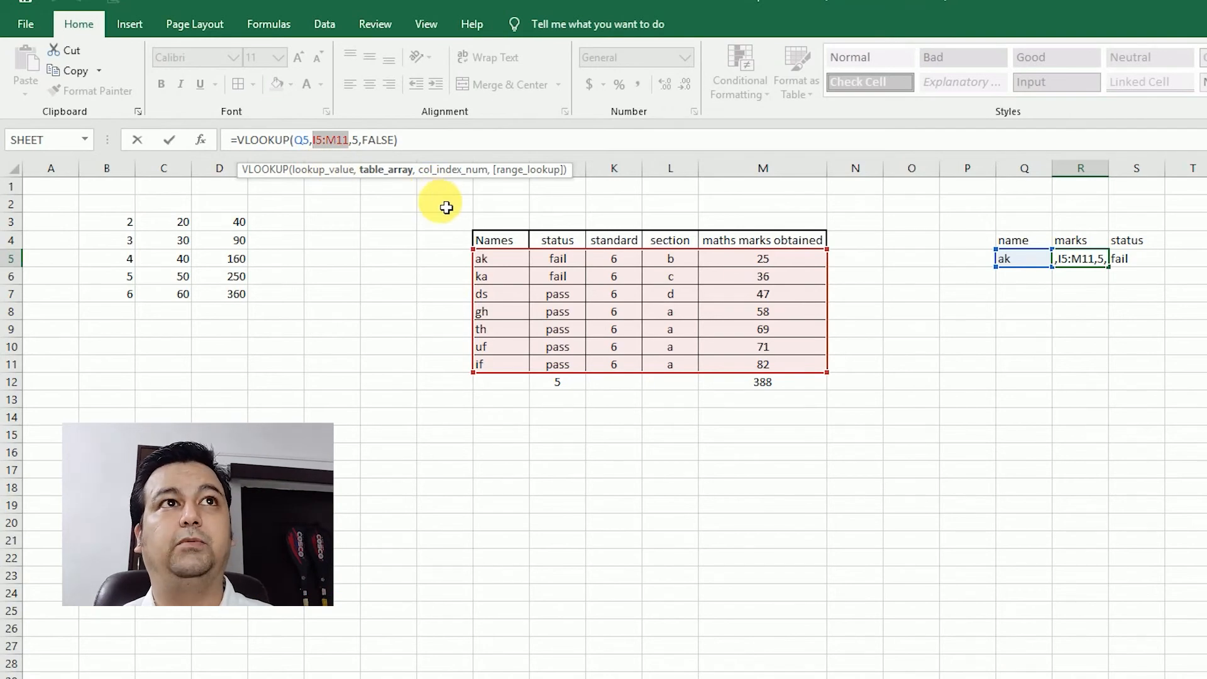
key("F4")
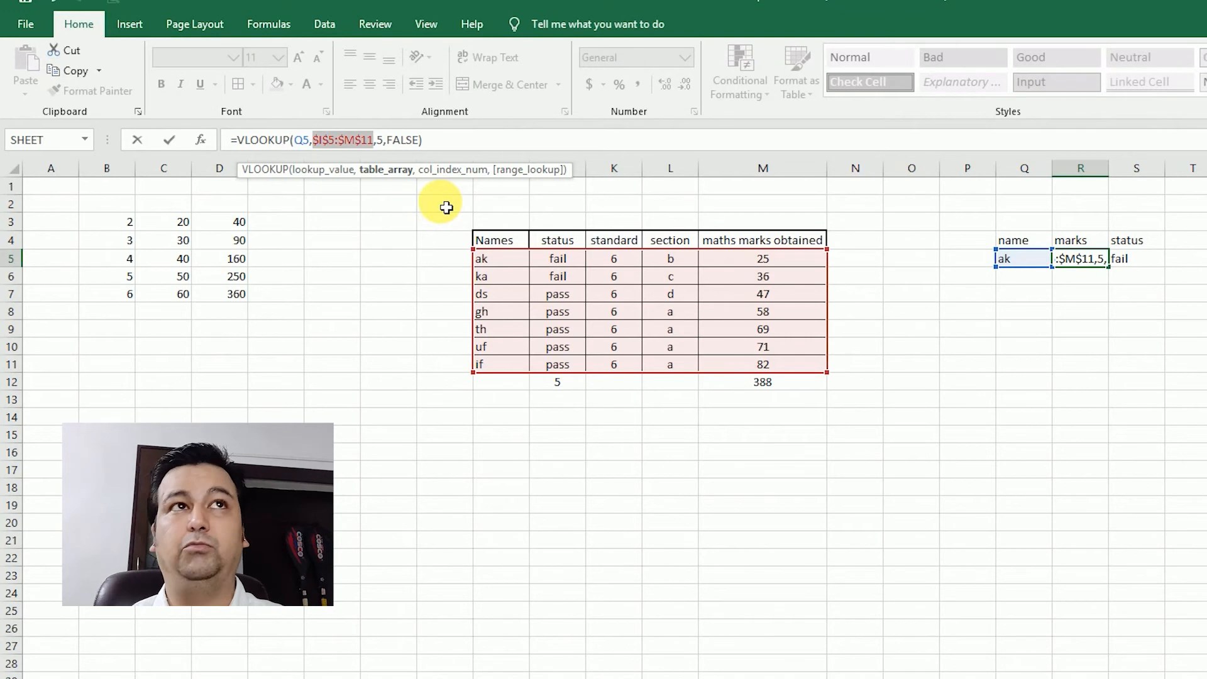
key("Return")
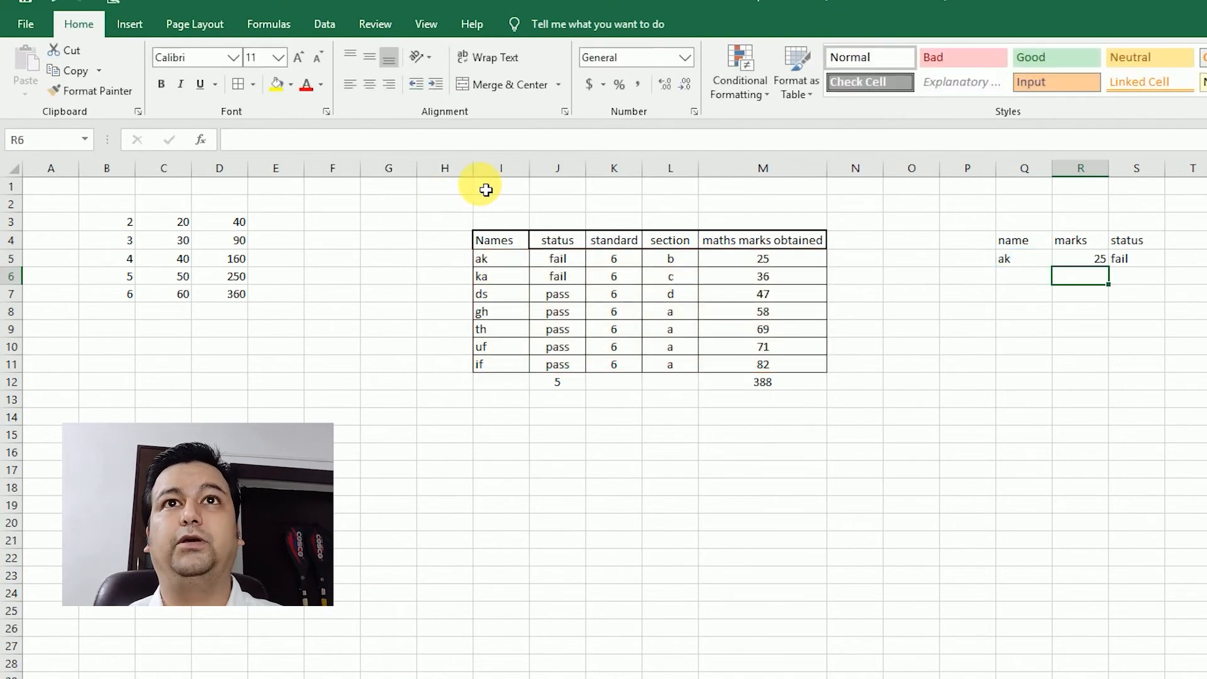
Step: Fill the marks VLOOKUP from R5 down to R11 and enter the names ka, ds, gh and th in Q6 to Q9
left_click(1082, 262)
left_click_drag(1108, 268, 1104, 371)
type("th")
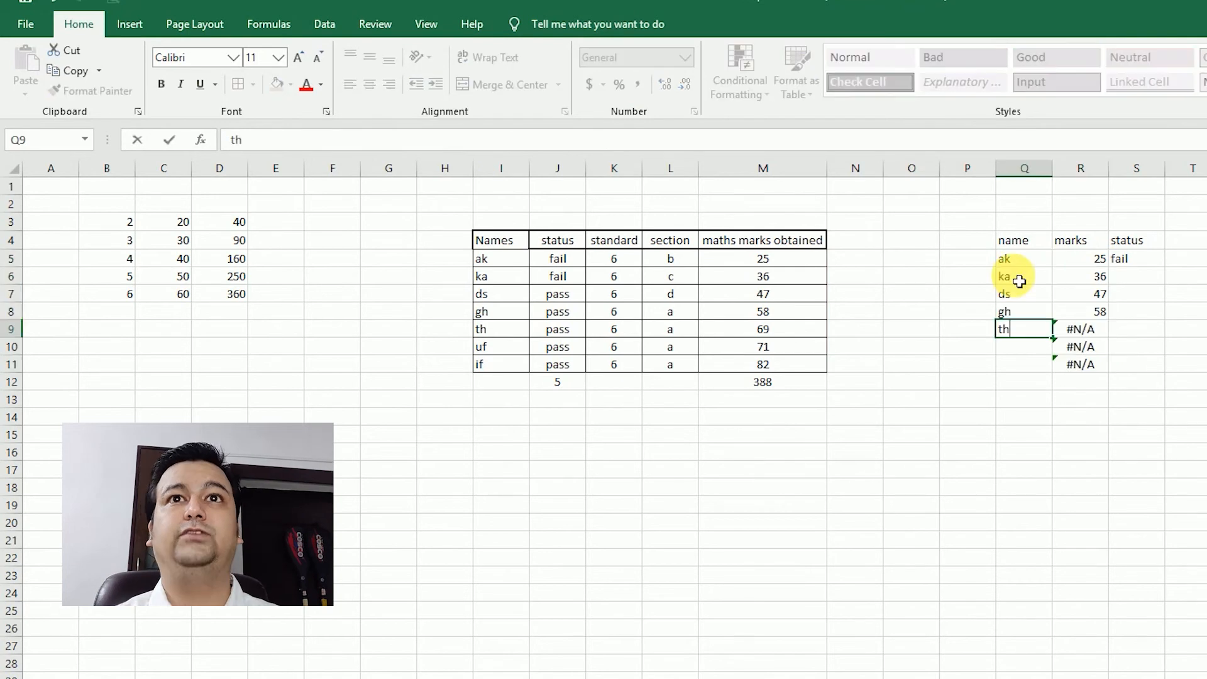
key("Return")
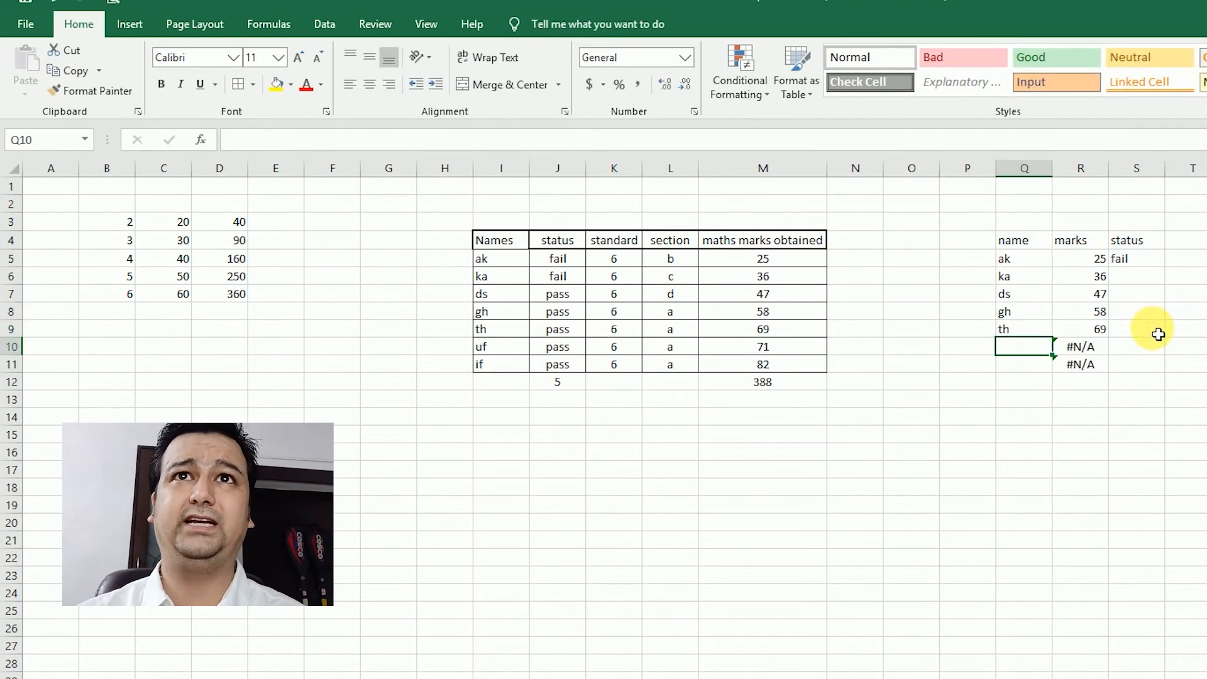
left_click_drag(968, 221, 1169, 387)
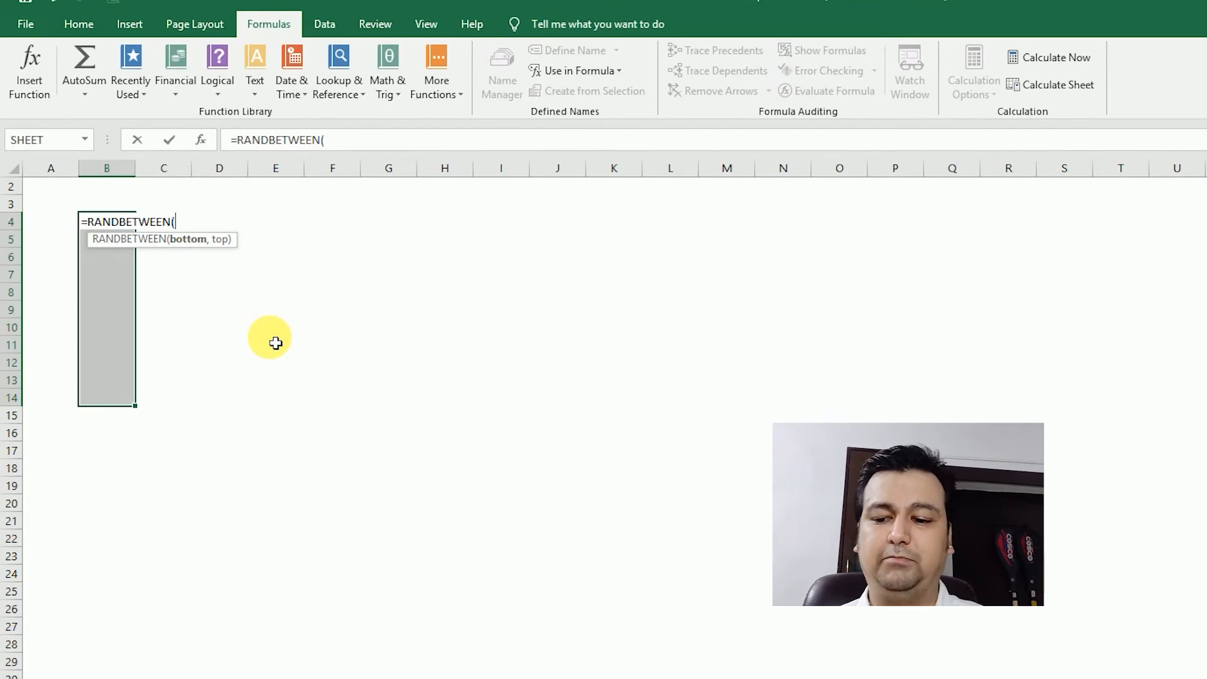
Step: Complete the RANDBETWEEN formula with bottom 25 and top 75 and enter it in all the selected cells B4:B14
type("25")
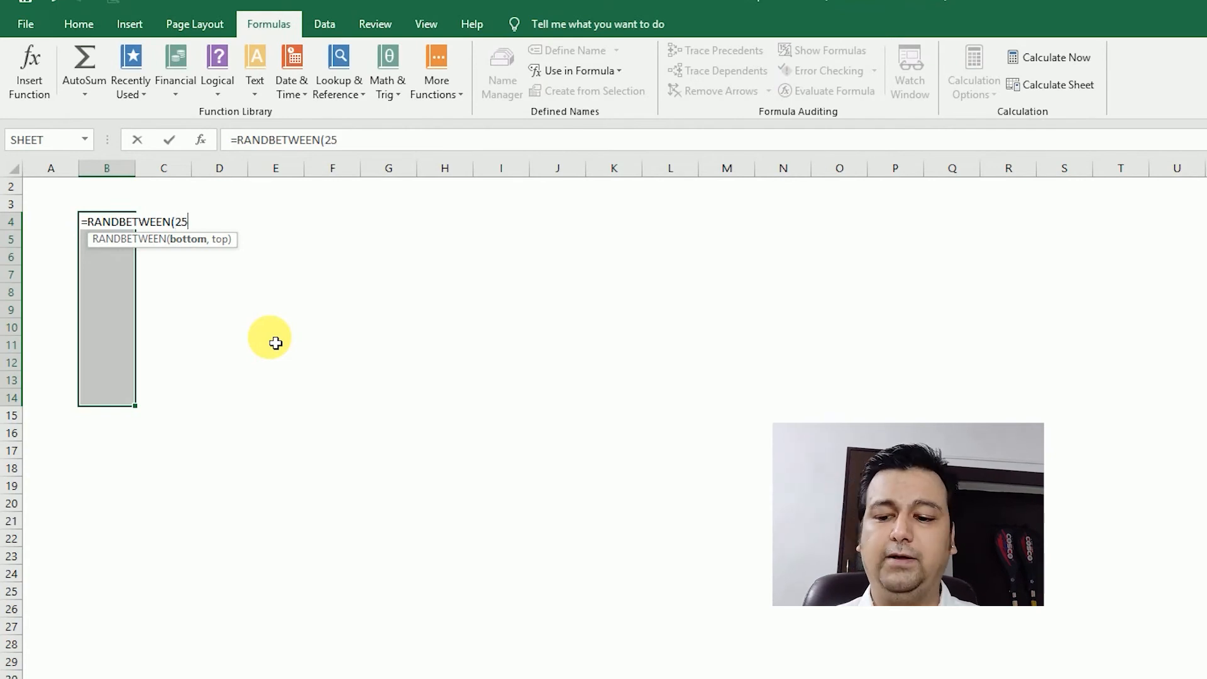
type(",7")
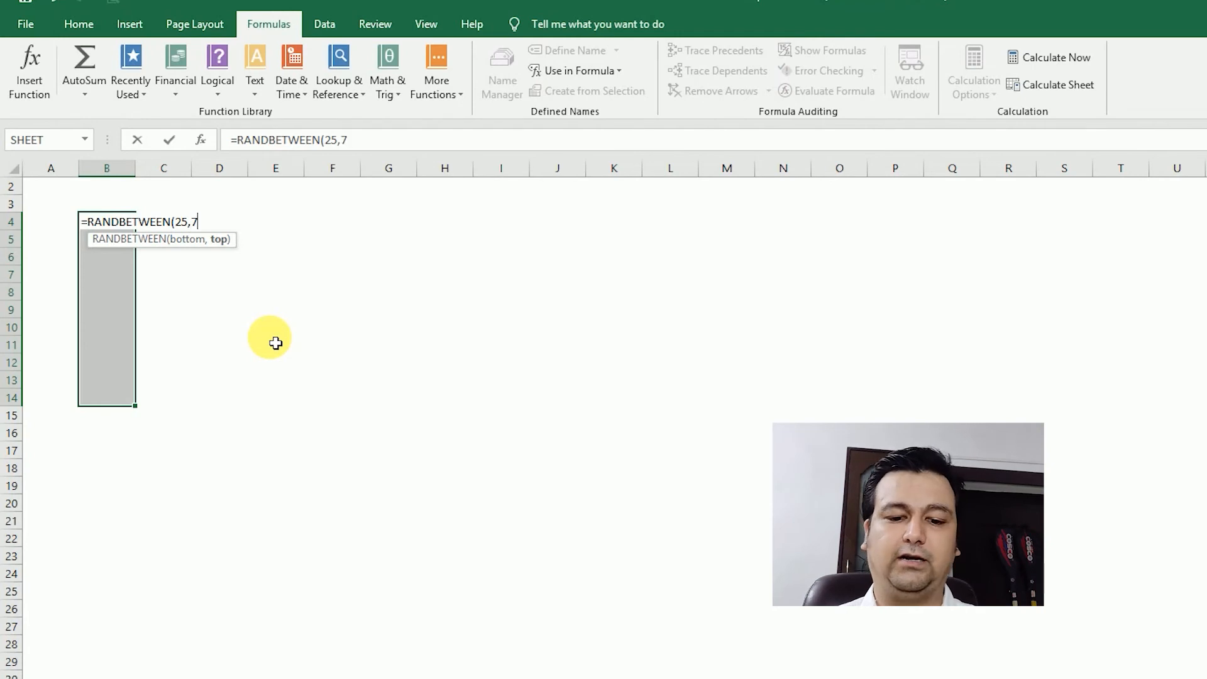
type("5)")
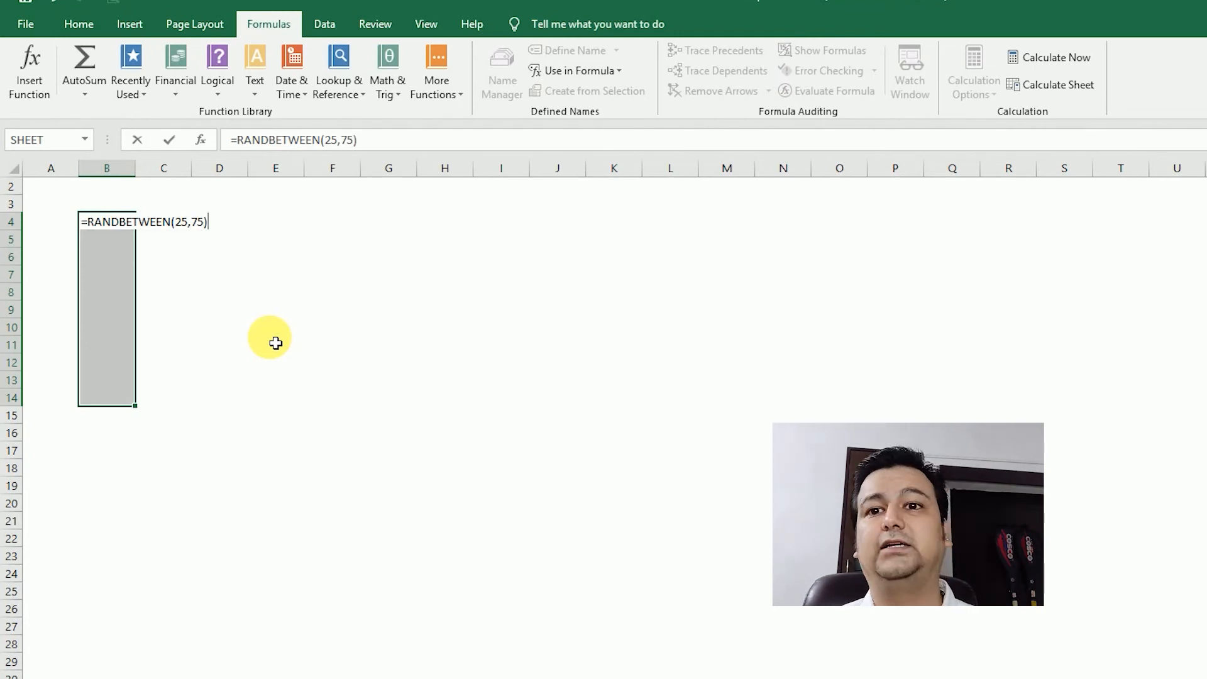
key("ctrl+Return")
left_click_drag(107, 224, 108, 400)
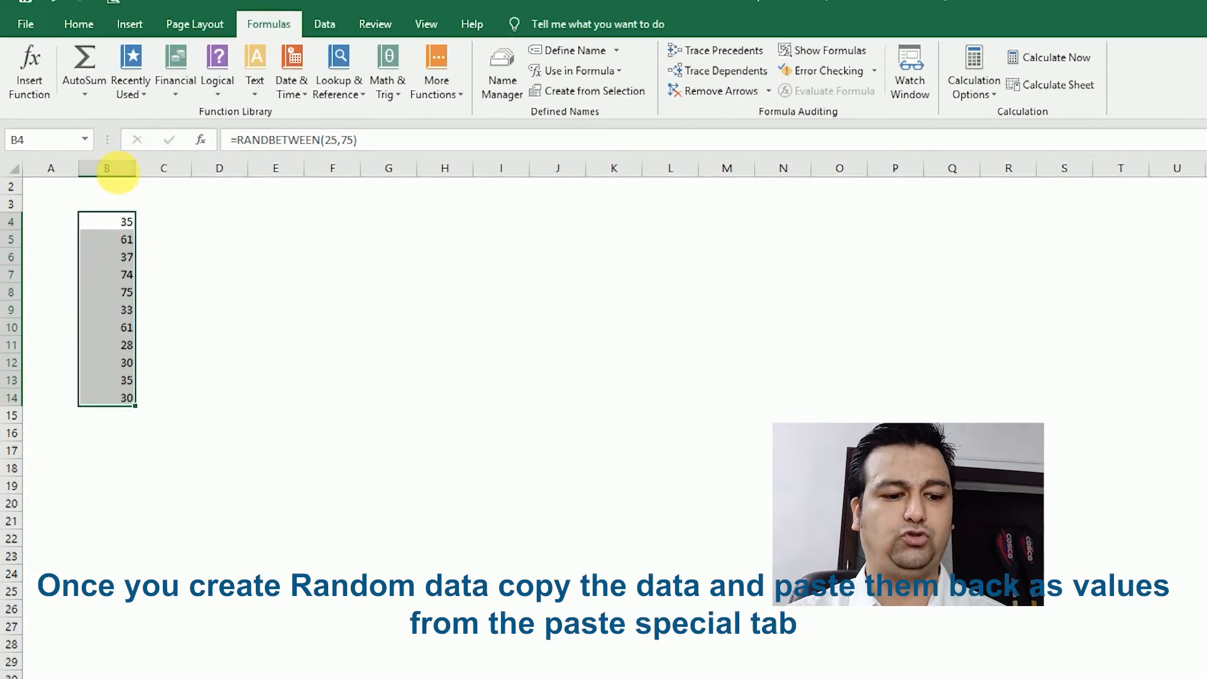
Step: Add the header marks obtained in B3 above the random numbers
left_click(127, 208)
type("marks ")
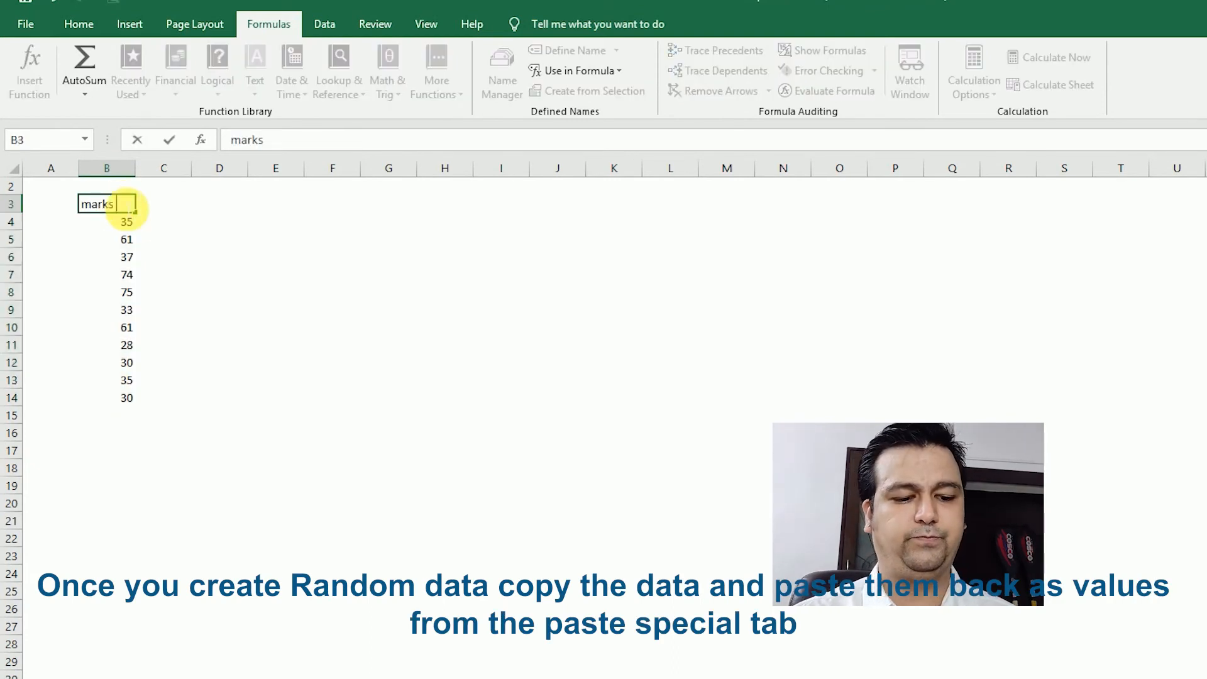
type("obtained")
key("Return")
Step: Re-enter the header in B3 without changing its text to recalculate the random numbers
left_click(126, 208)
key("Down")
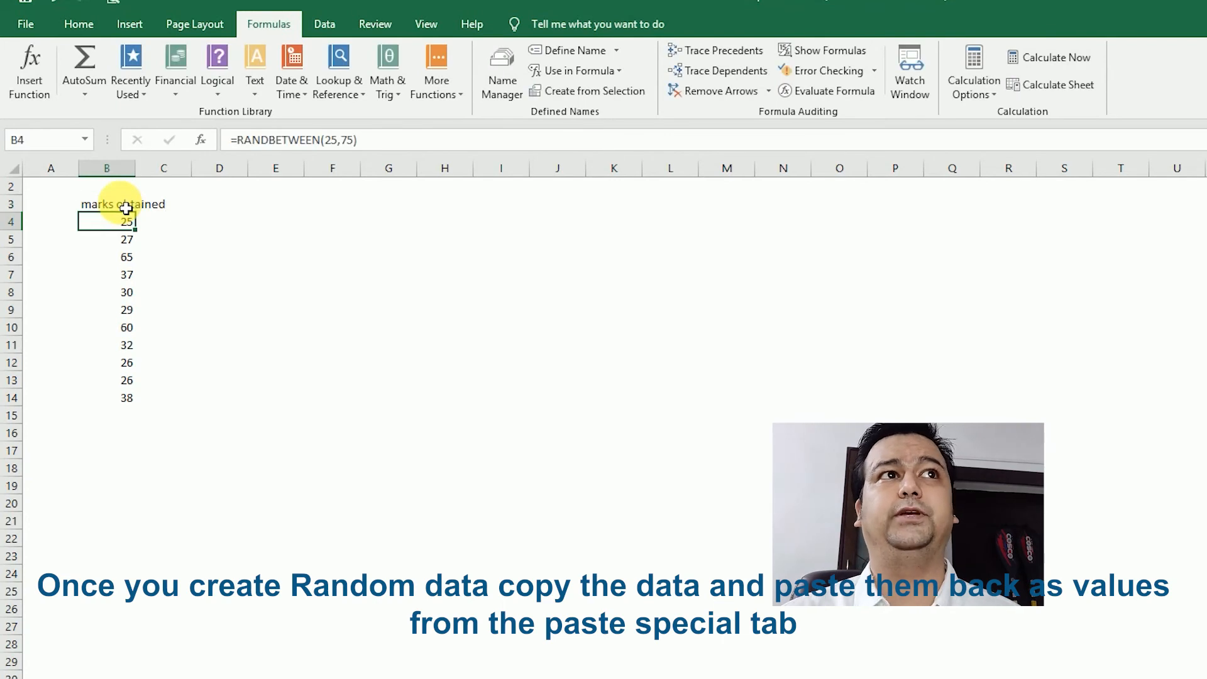
left_click(127, 208)
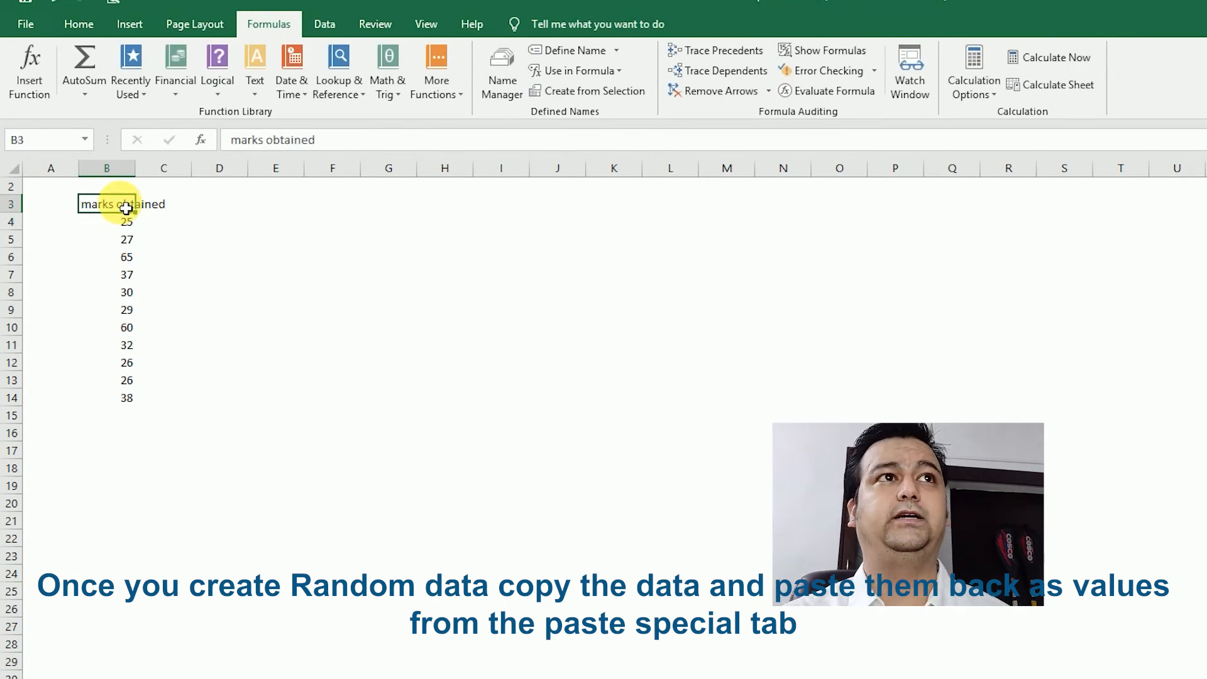
key("F2")
key("Return")
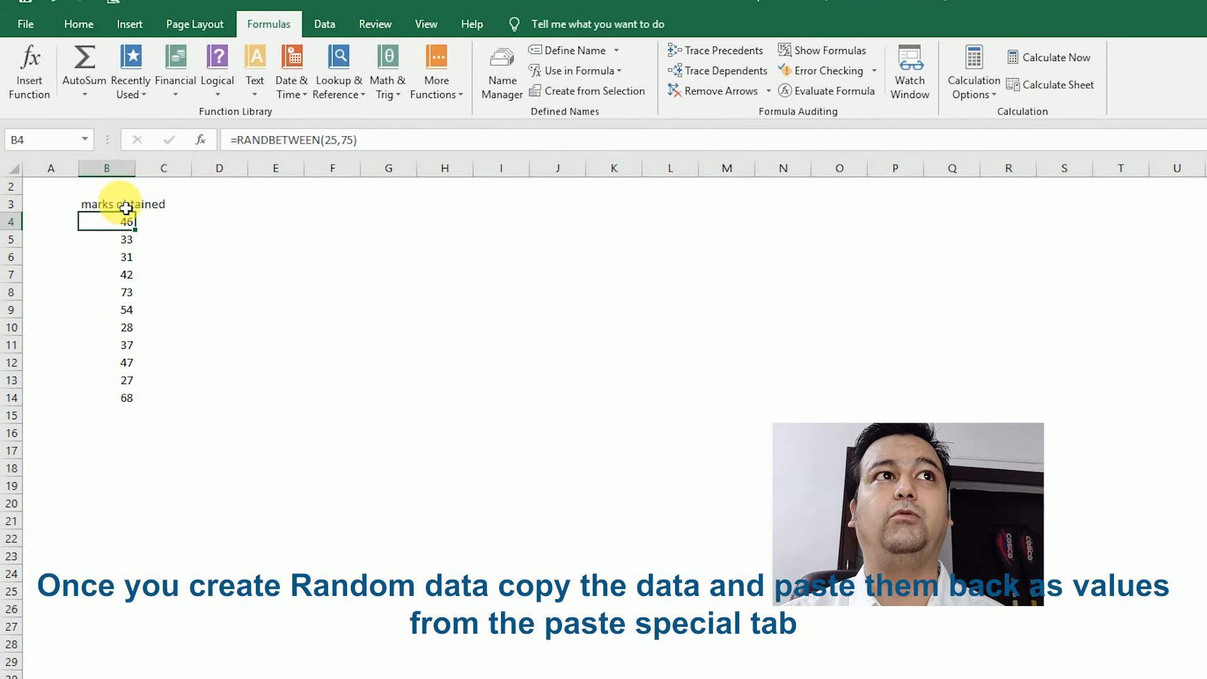
Step: Examine the formulas behind the random marks from B4 to B14
key("Down")
key("Down")
key("Down")
key("Down")
key("Down")
key("Down")
key("Down")
key("Down")
key("Down")
key("Down")
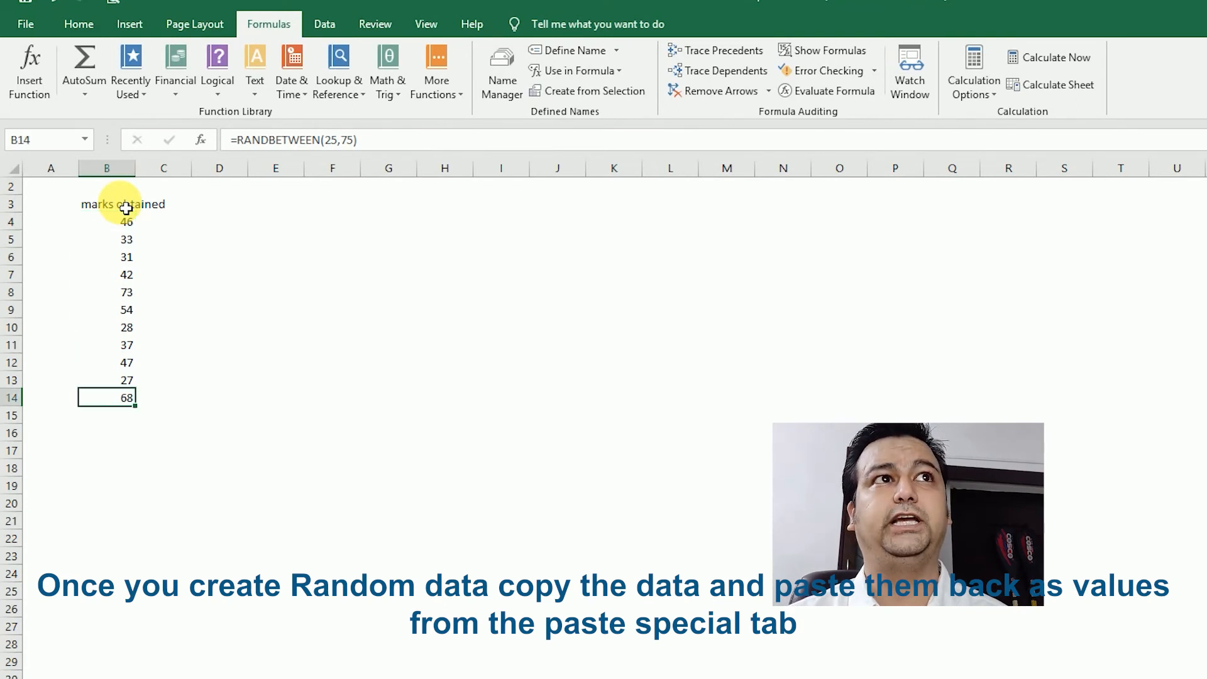
key("Up")
key("Up")
key("Up")
key("Up")
key("Up")
key("Up")
key("Up")
key("Up")
key("Up")
key("Up")
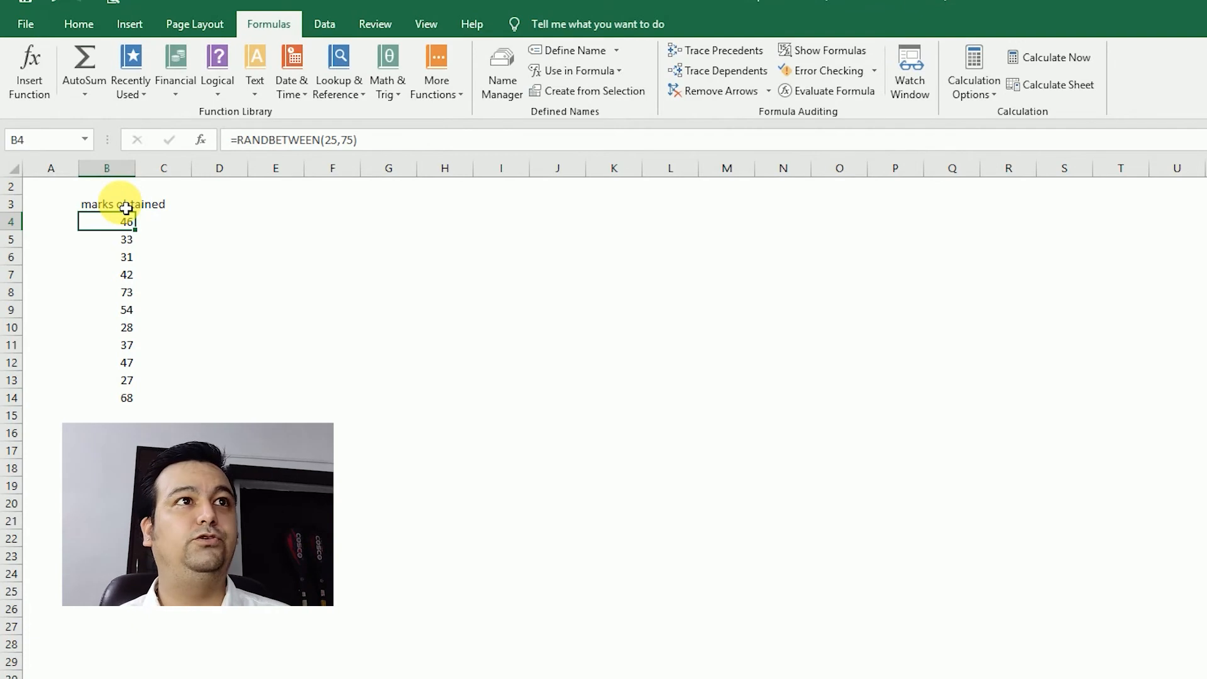
Step: Copy the random marks in B4:B14
key("shift+Down")
key("shift+Down")
key("shift+Down")
key("shift+Down")
key("shift+Down")
key("shift+Down")
key("shift+Down")
key("shift+Down")
key("shift+Down")
key("shift+Down")
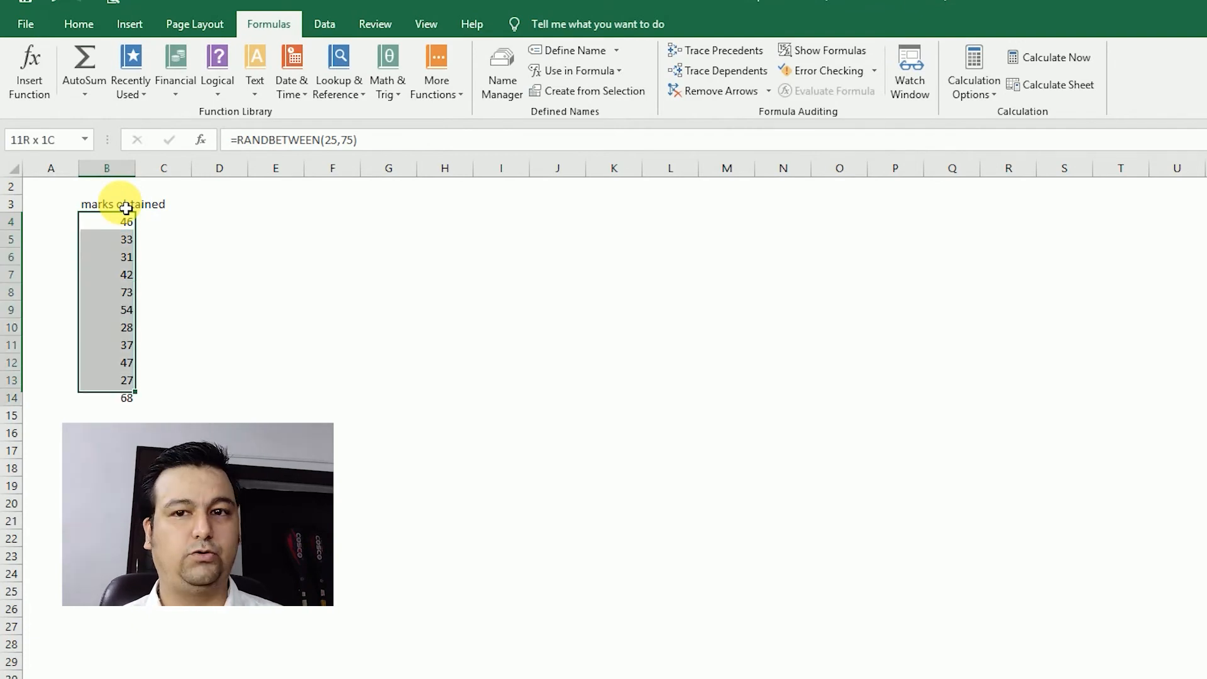
key("ctrl+c")
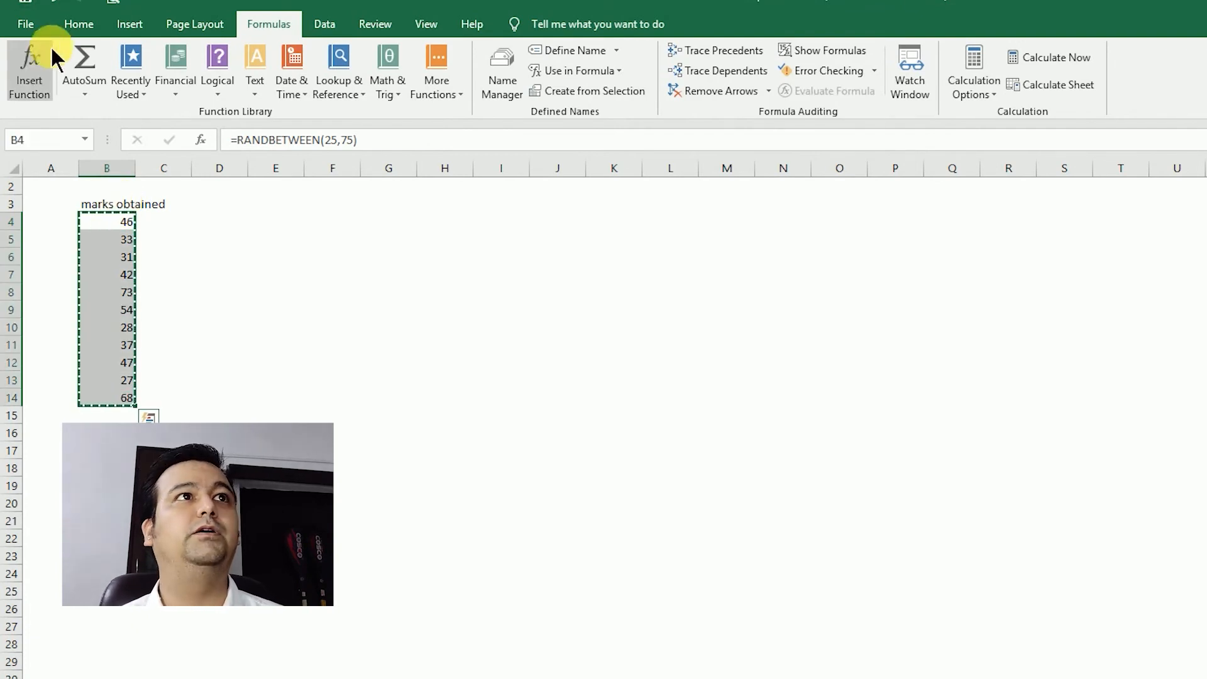
Step: Use Paste Special to paste the copied marks back over B4:B14 as values only
left_click(74, 24)
left_click(22, 79)
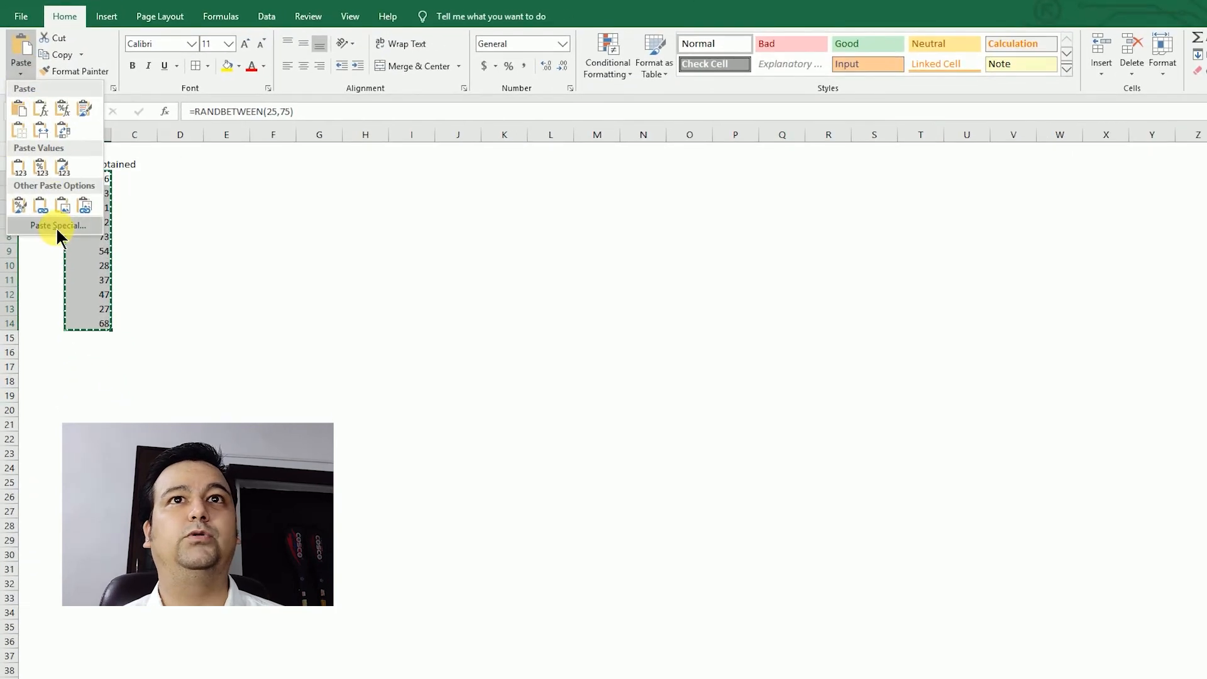
left_click(57, 225)
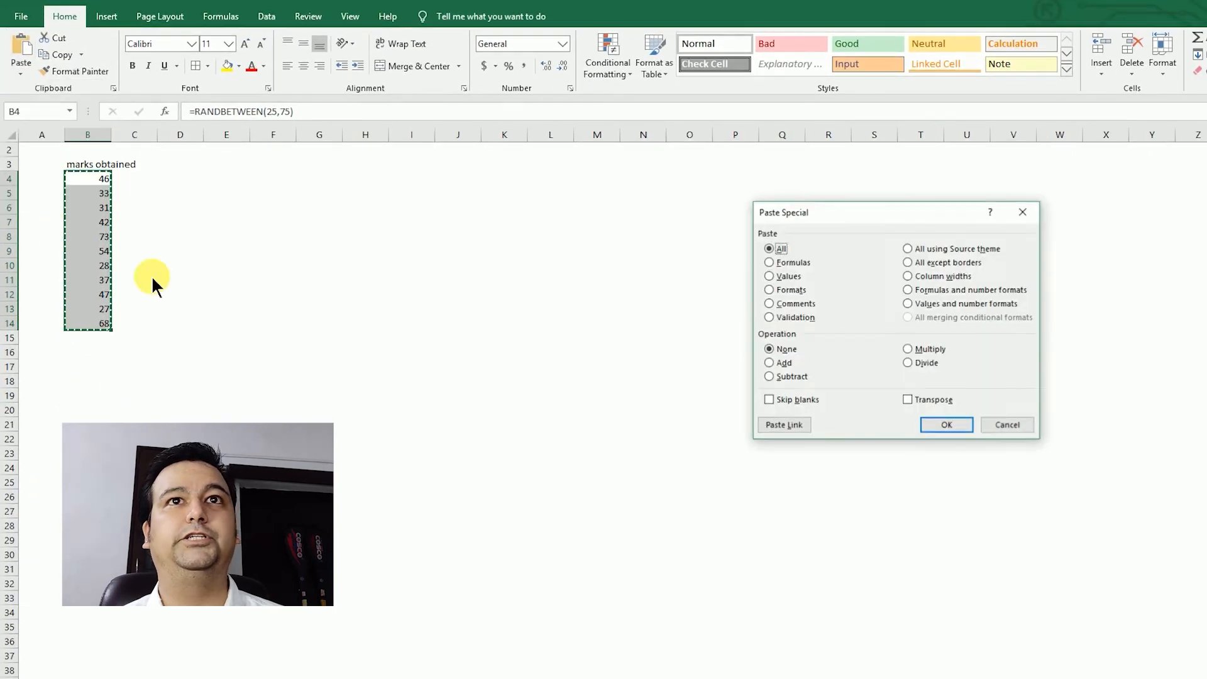
left_click(768, 276)
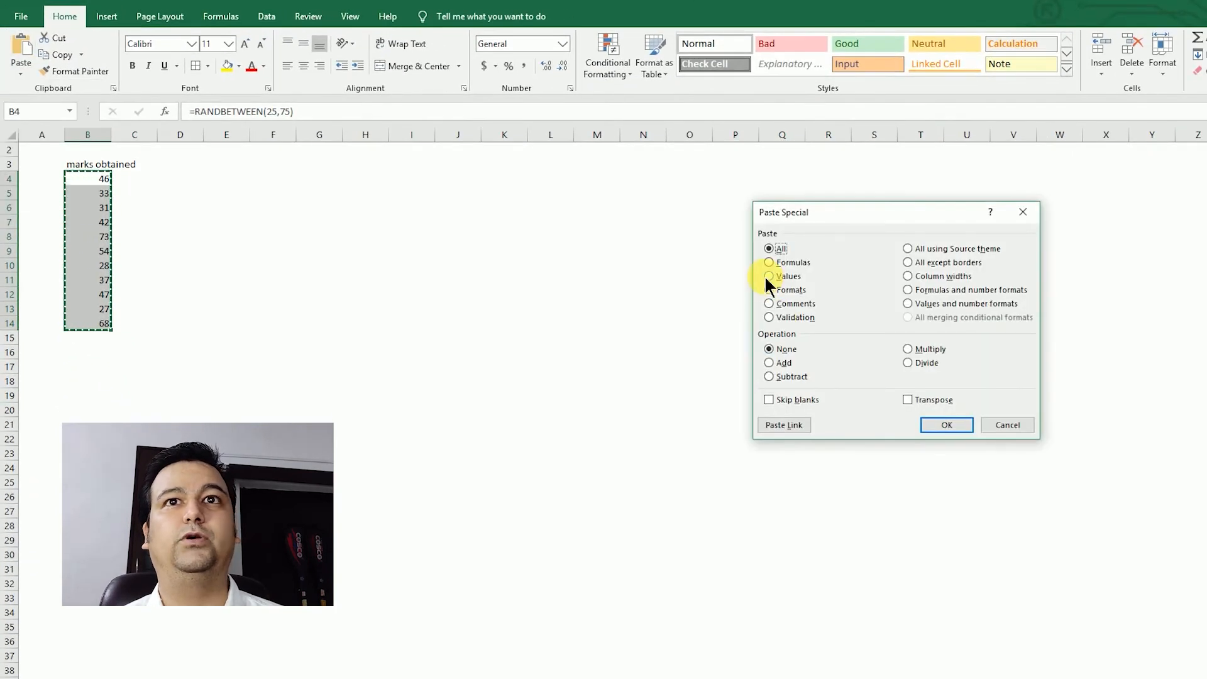
left_click(953, 428)
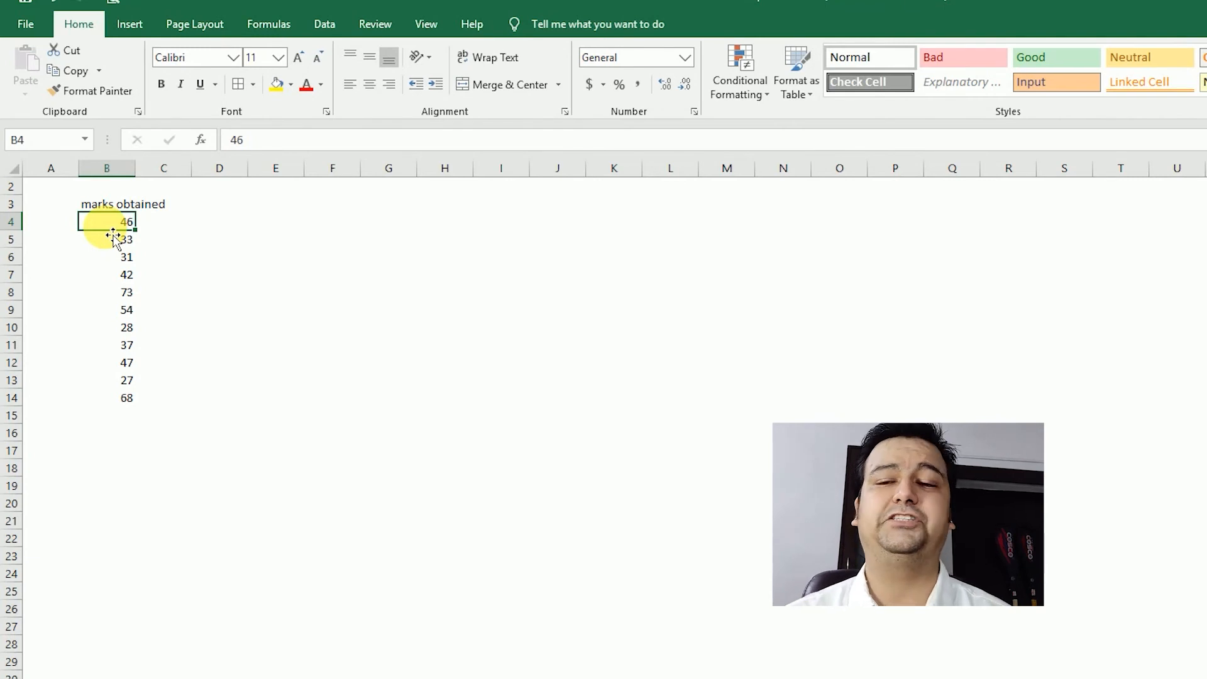
Step: Add the header "total marks" in C3 and "percentage" in D3, widening column B to fit its header
left_click_drag(113, 234, 111, 234)
key("Right")
key("Up")
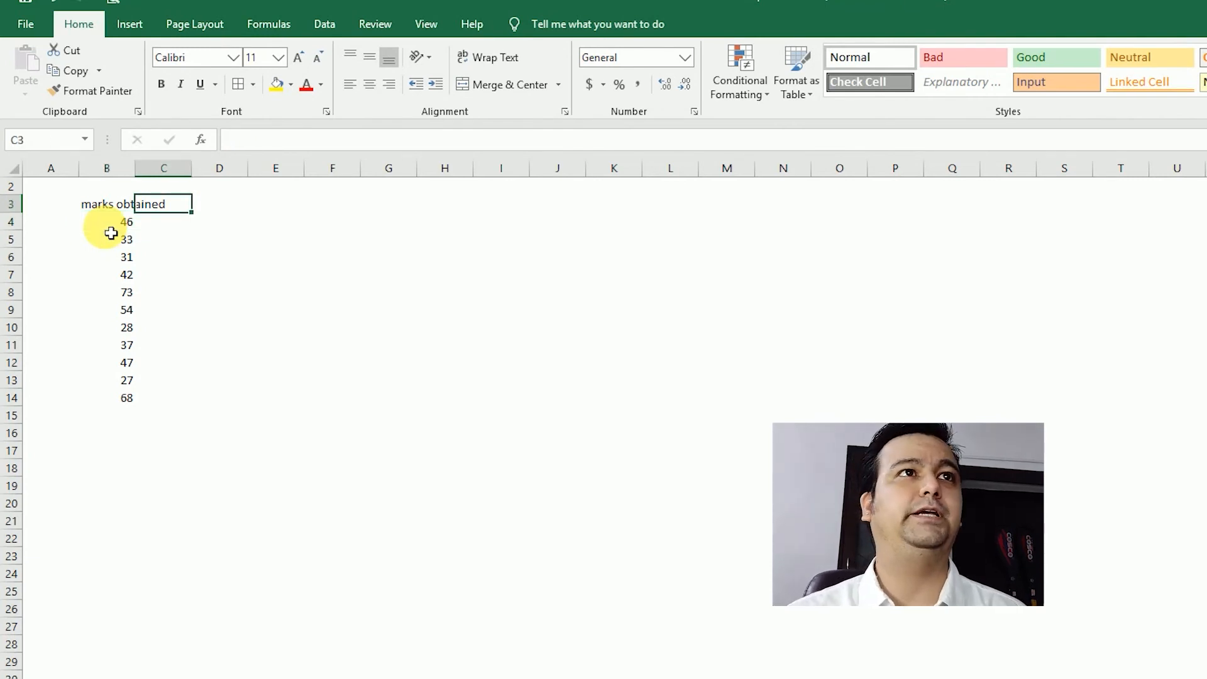
key("Right")
key("Left")
key("Left")
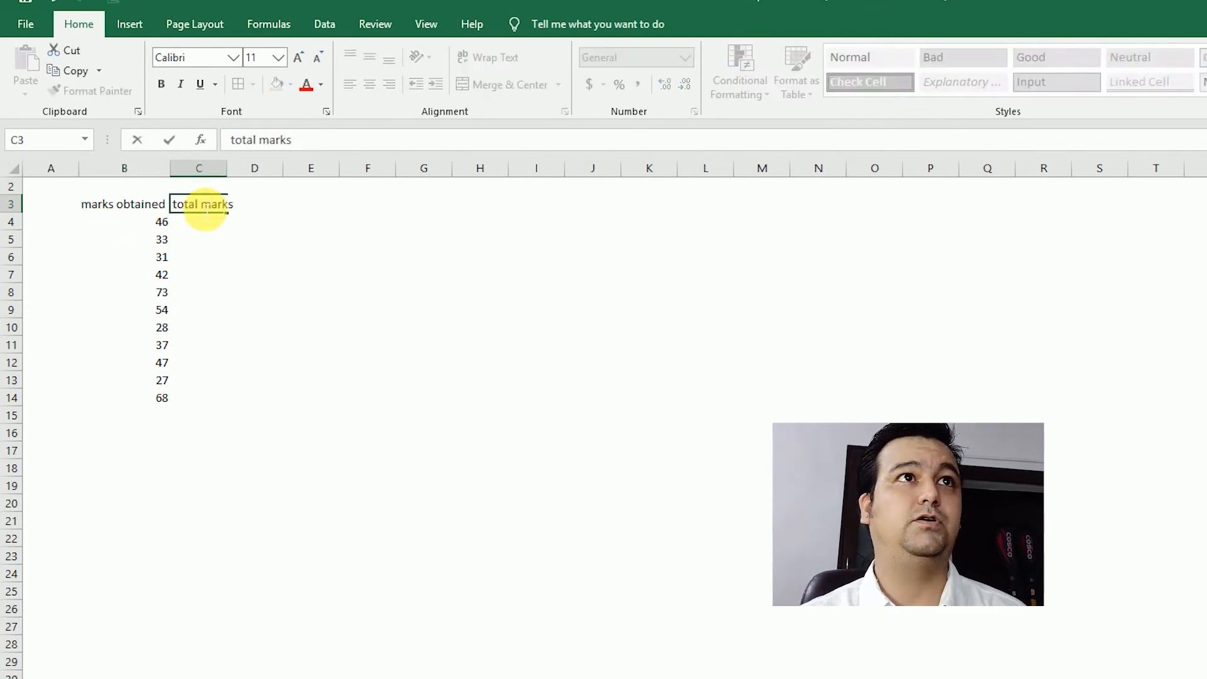
key("Return")
key("Right")
key("Up")
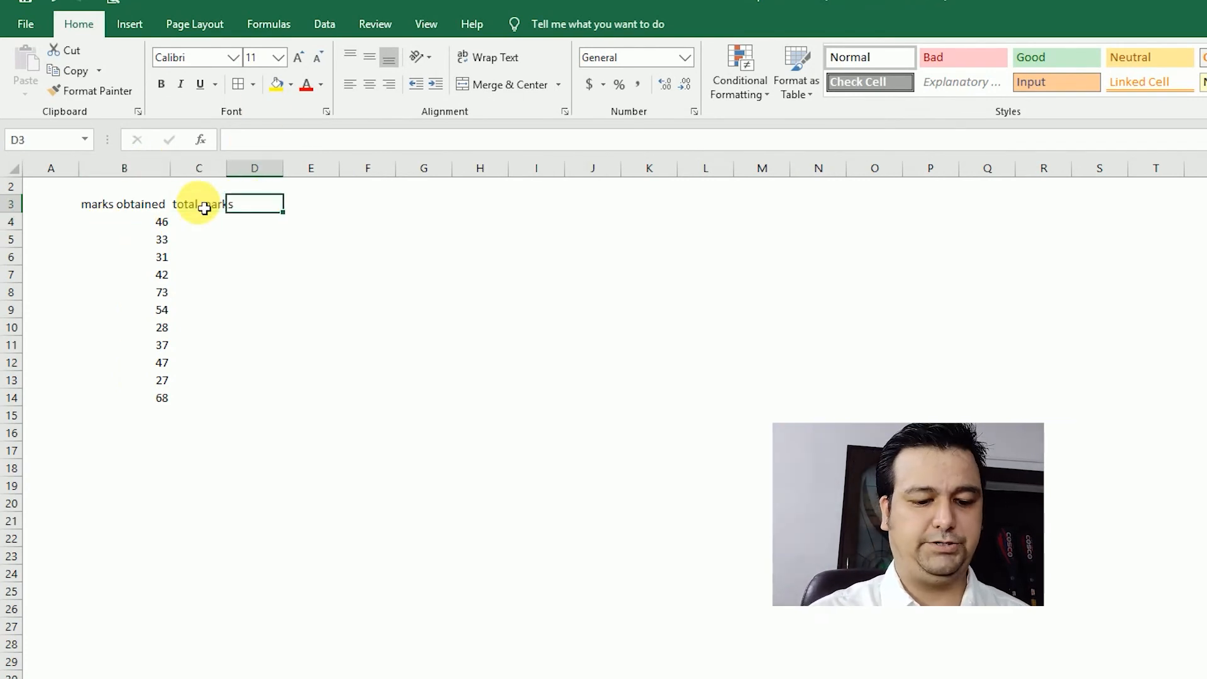
Step: Fill C4:C14 with total marks of 100 for every row
key("Left")
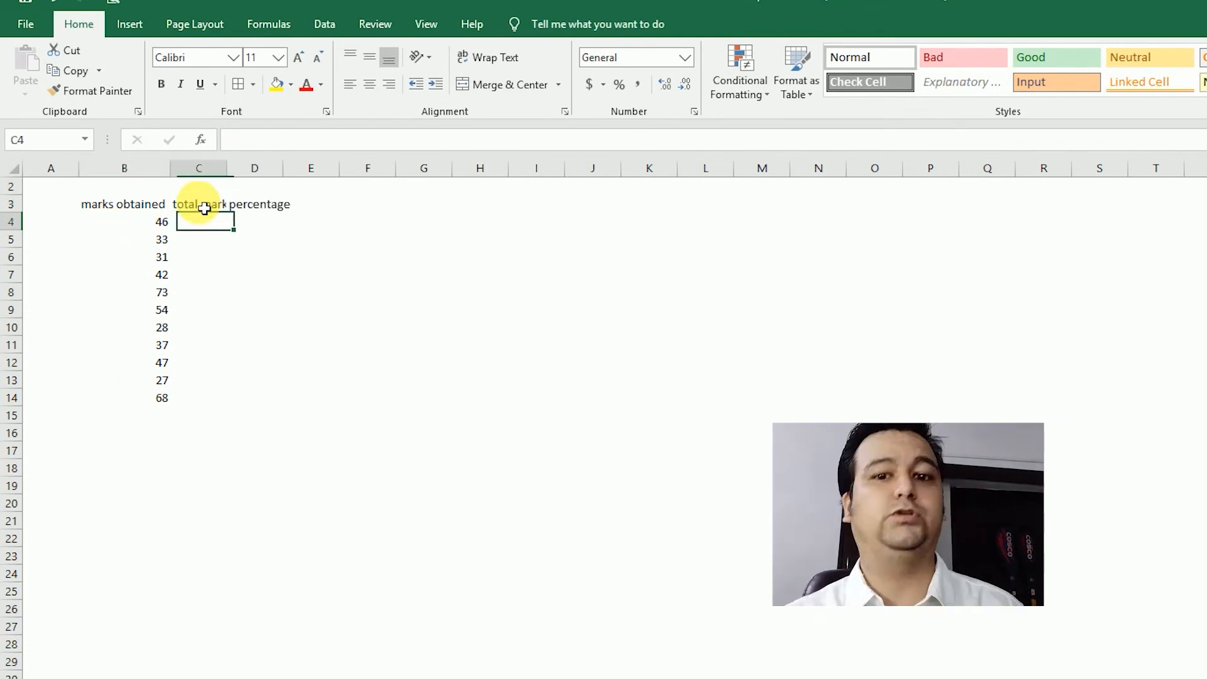
key("Left")
key("Right")
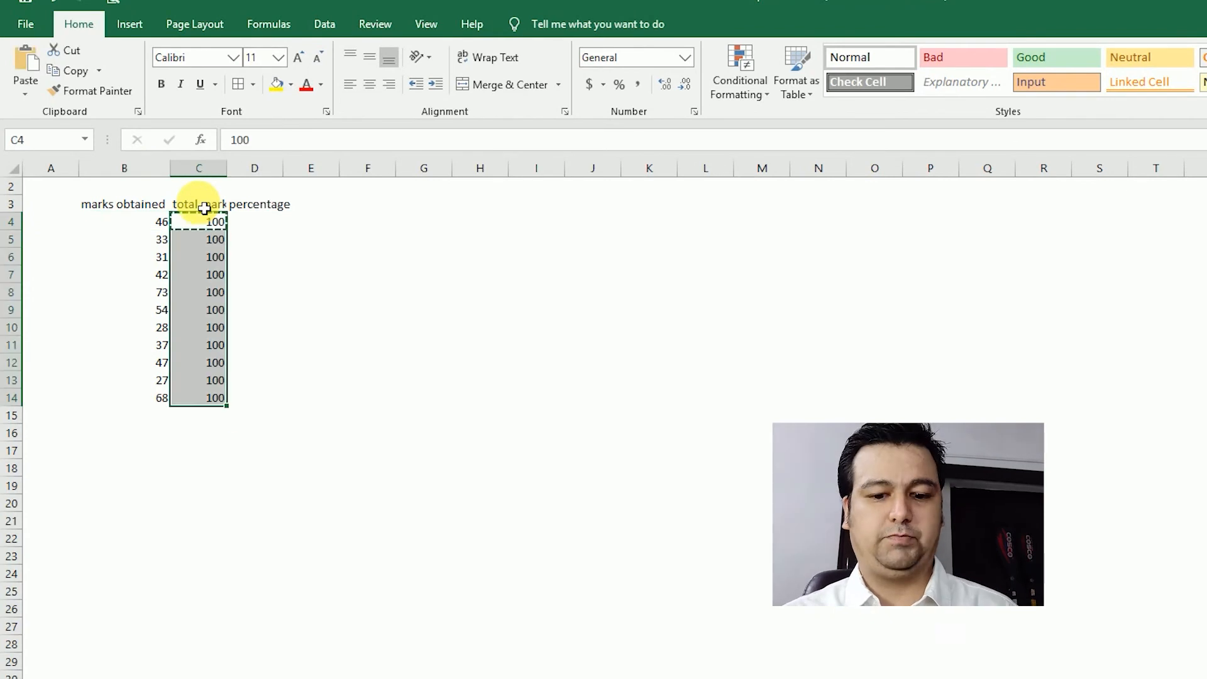
key("Escape")
key("Right")
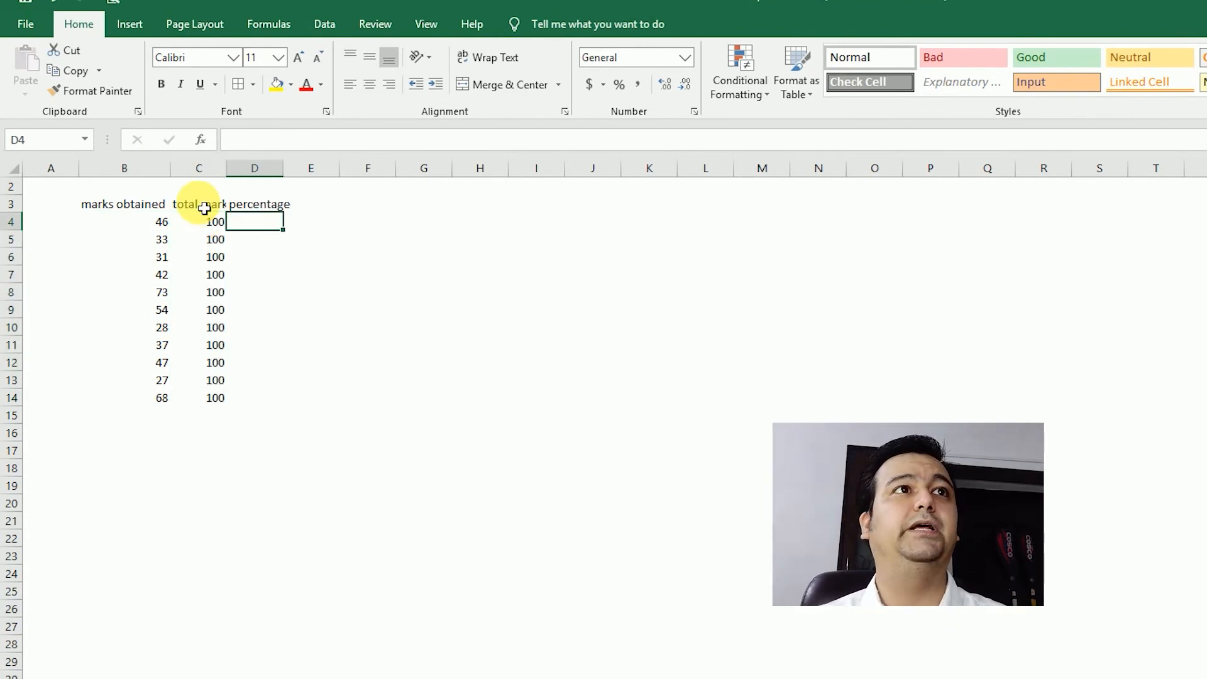
Step: Define the name "marks" for the obtained marks in B4:B14
key("Left")
key("Left")
key("Left")
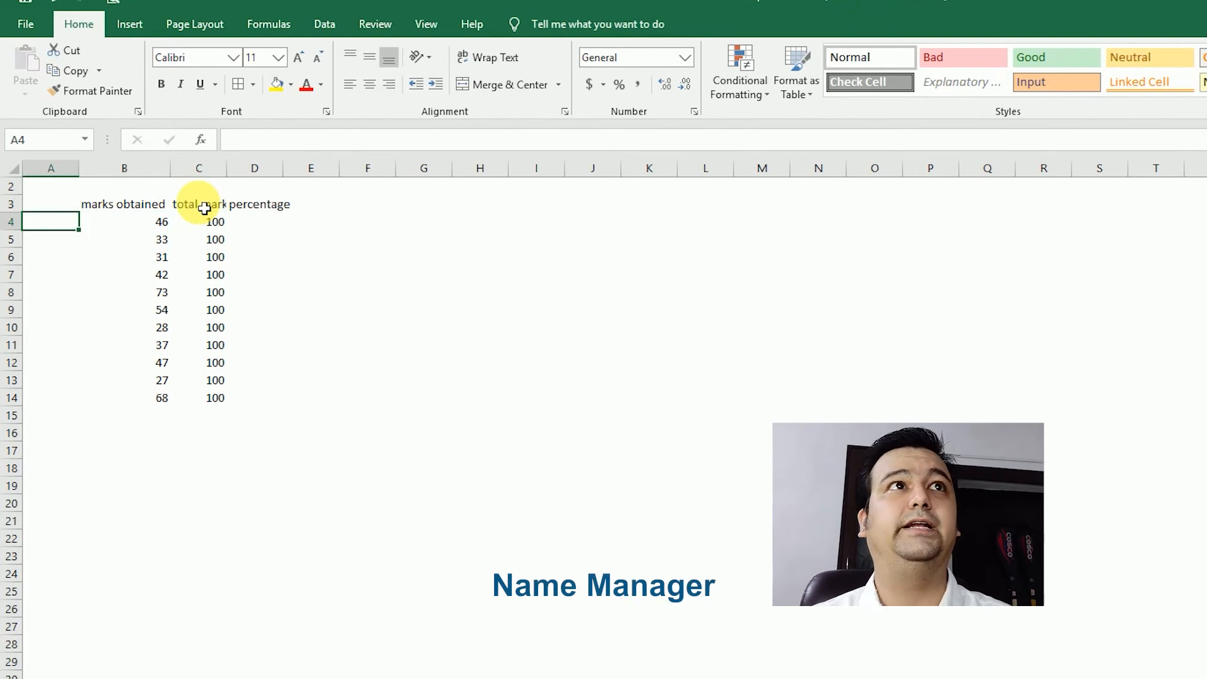
left_click(196, 24)
left_click(268, 23)
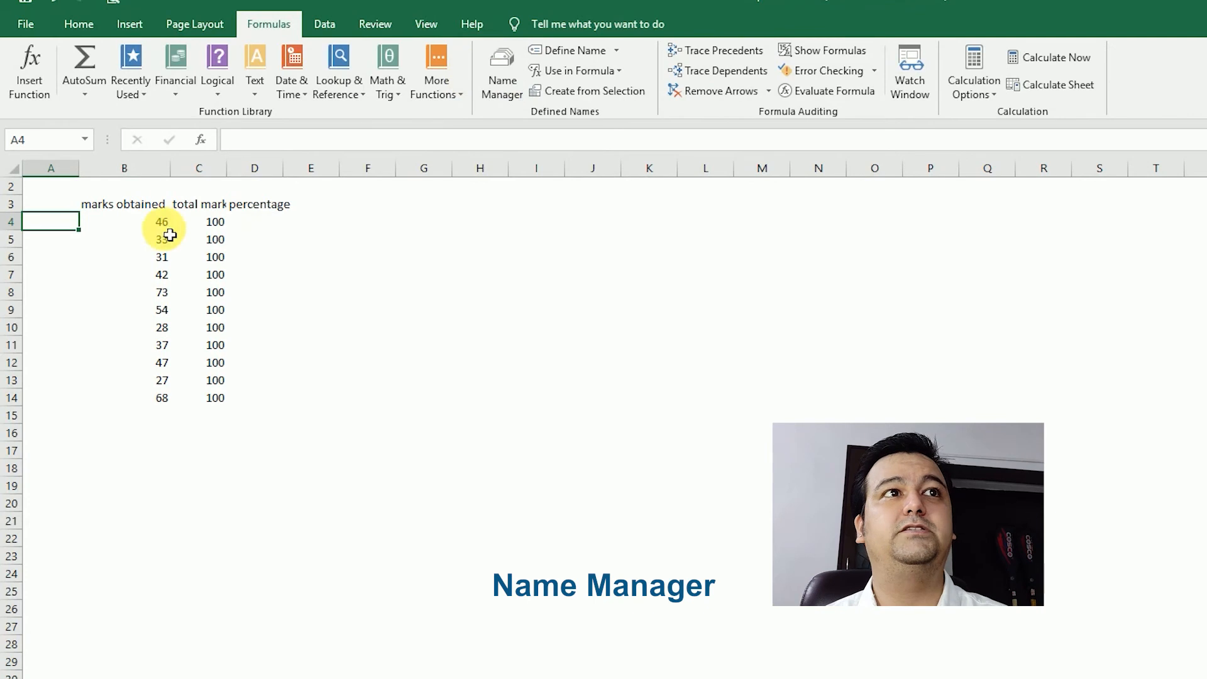
left_click_drag(165, 230, 166, 404)
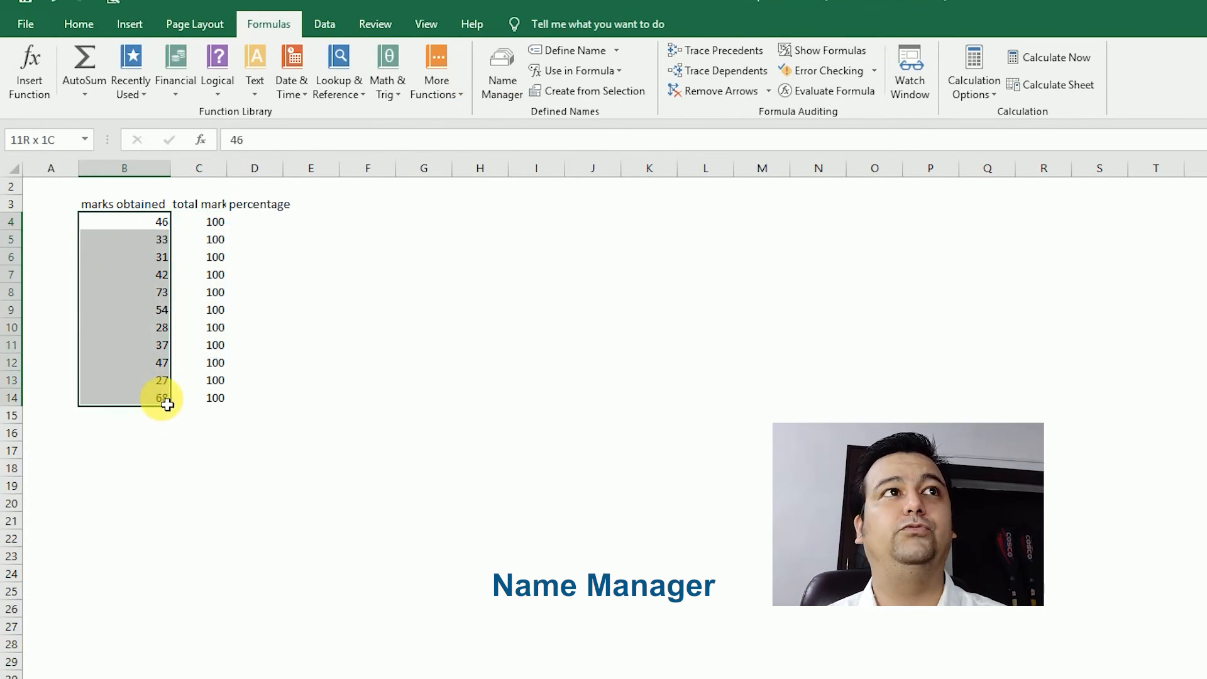
left_click(47, 139)
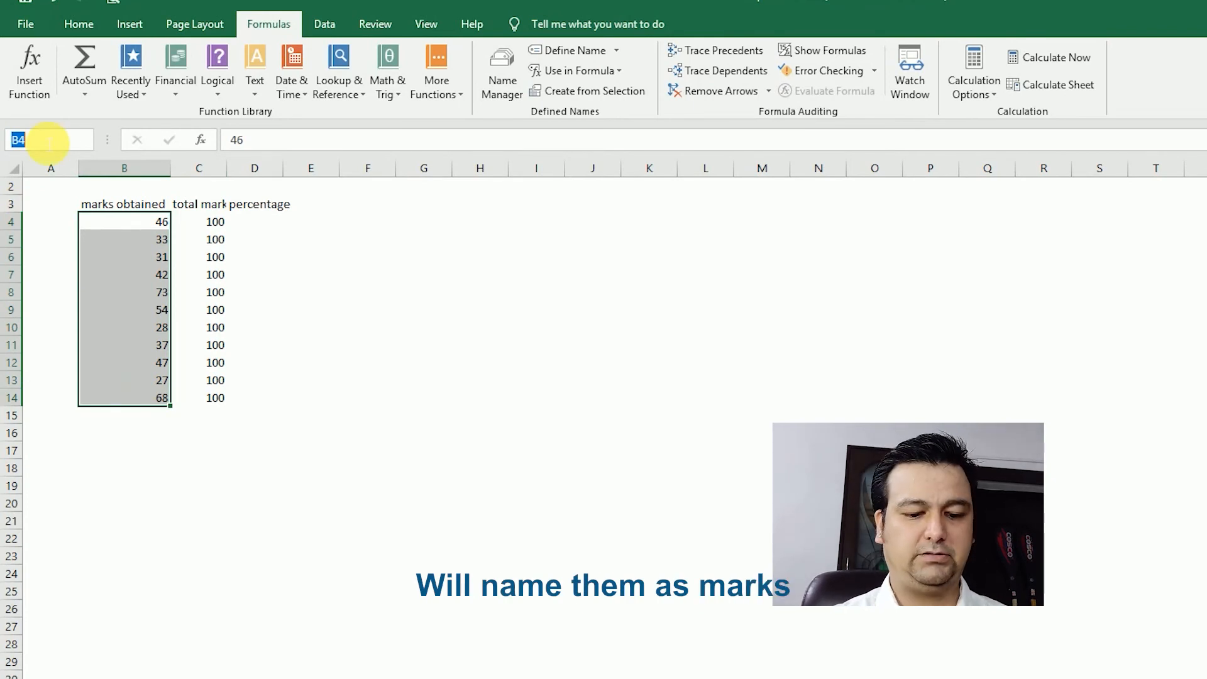
type("marks")
key("Return")
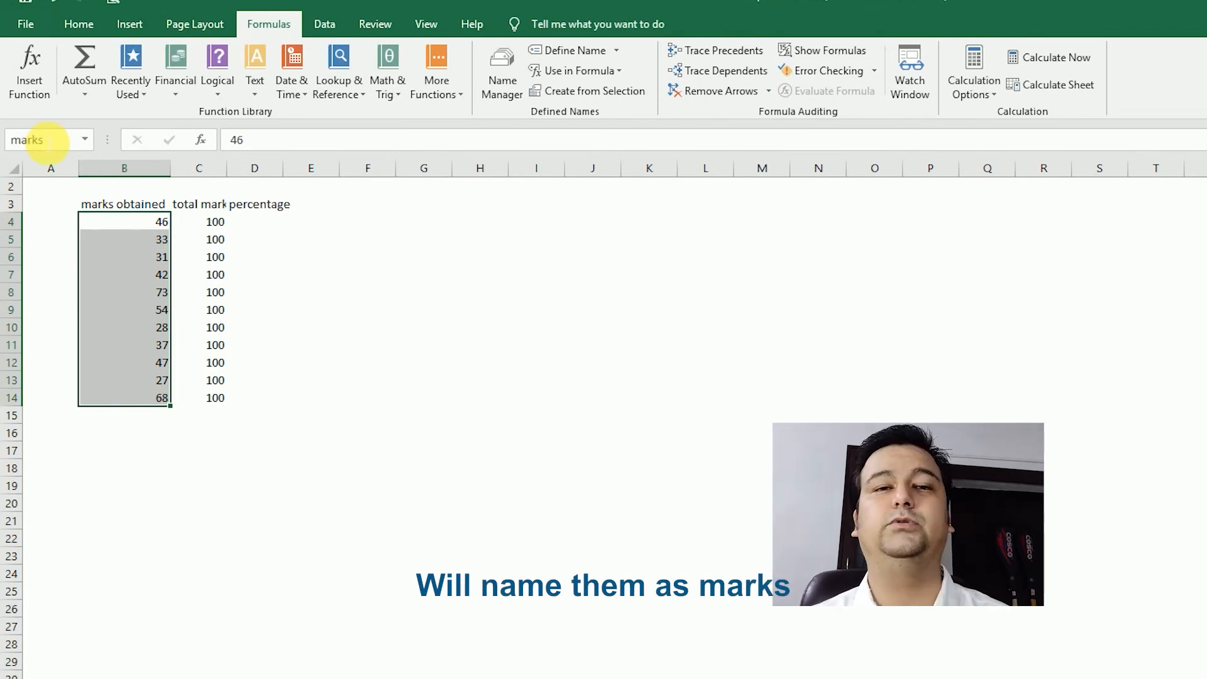
Step: Define the name "total" for the total marks in C4:C14
left_click_drag(216, 221, 212, 400)
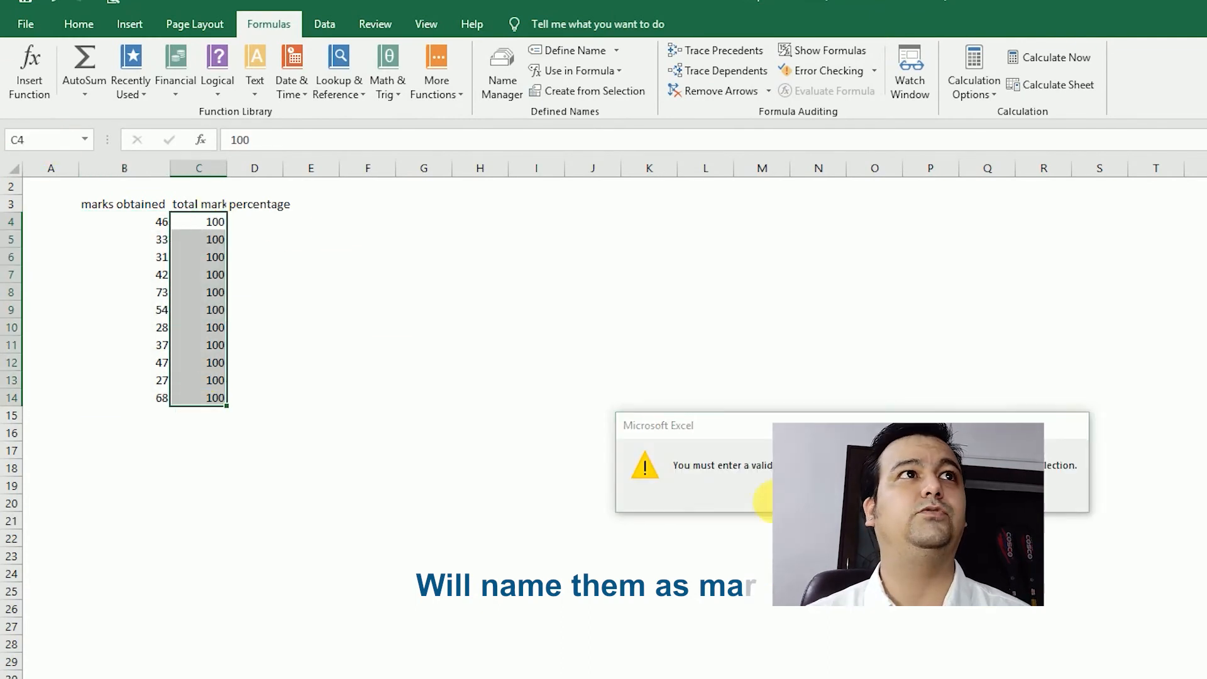
left_click(770, 500)
left_click(62, 140)
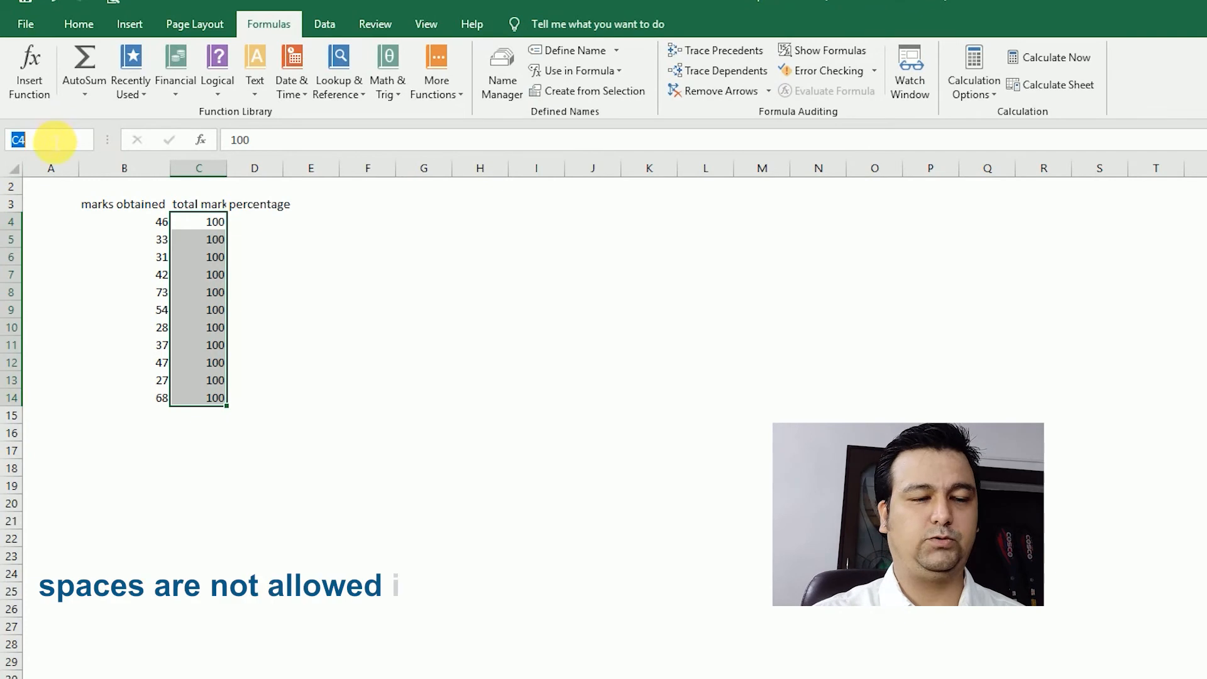
type("to")
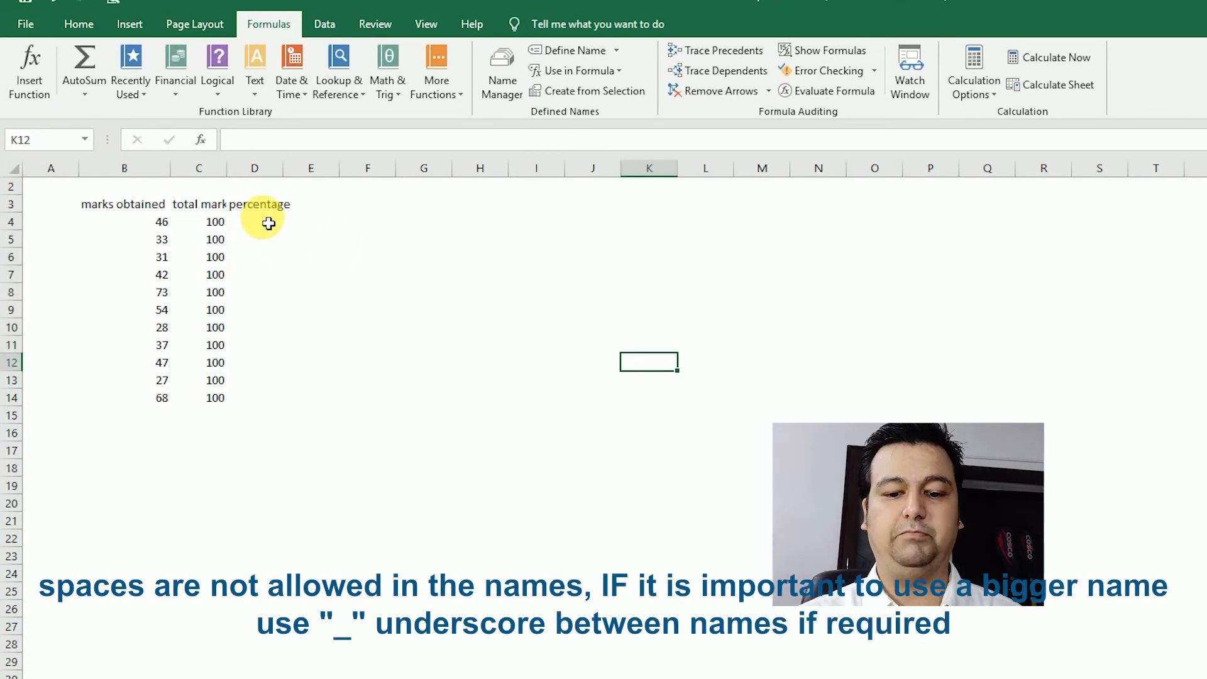
Step: Enter the formula =marks/total in D4 using the two defined names
left_click(268, 223)
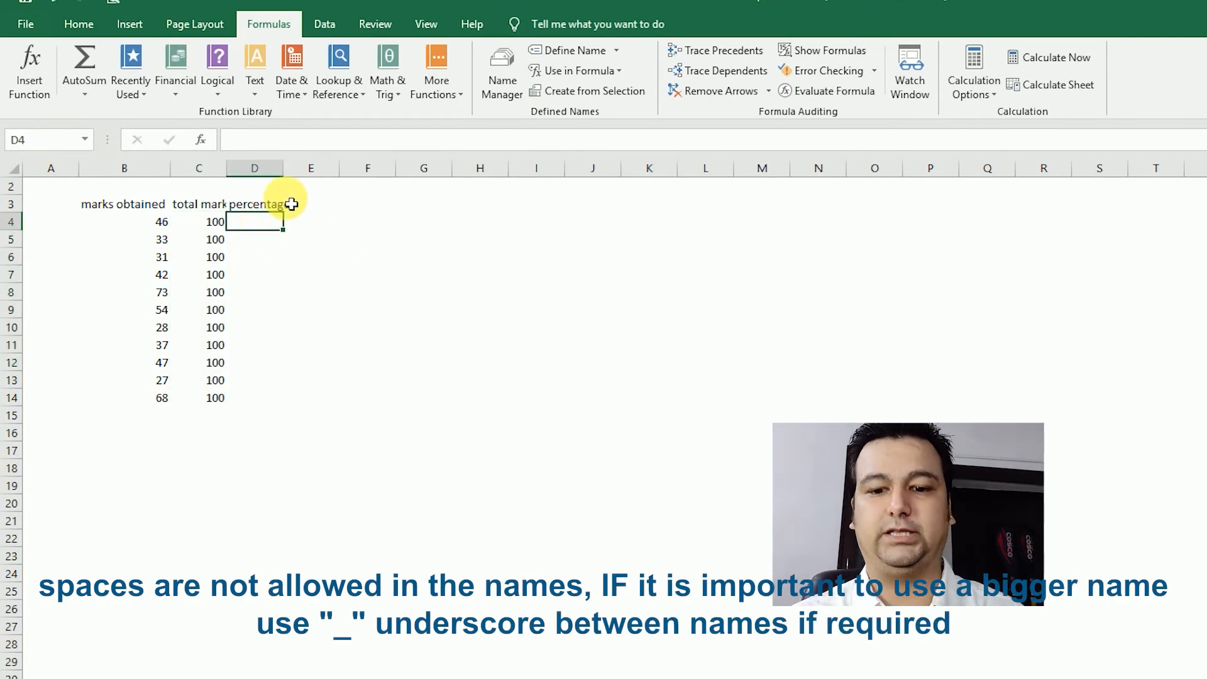
type("=")
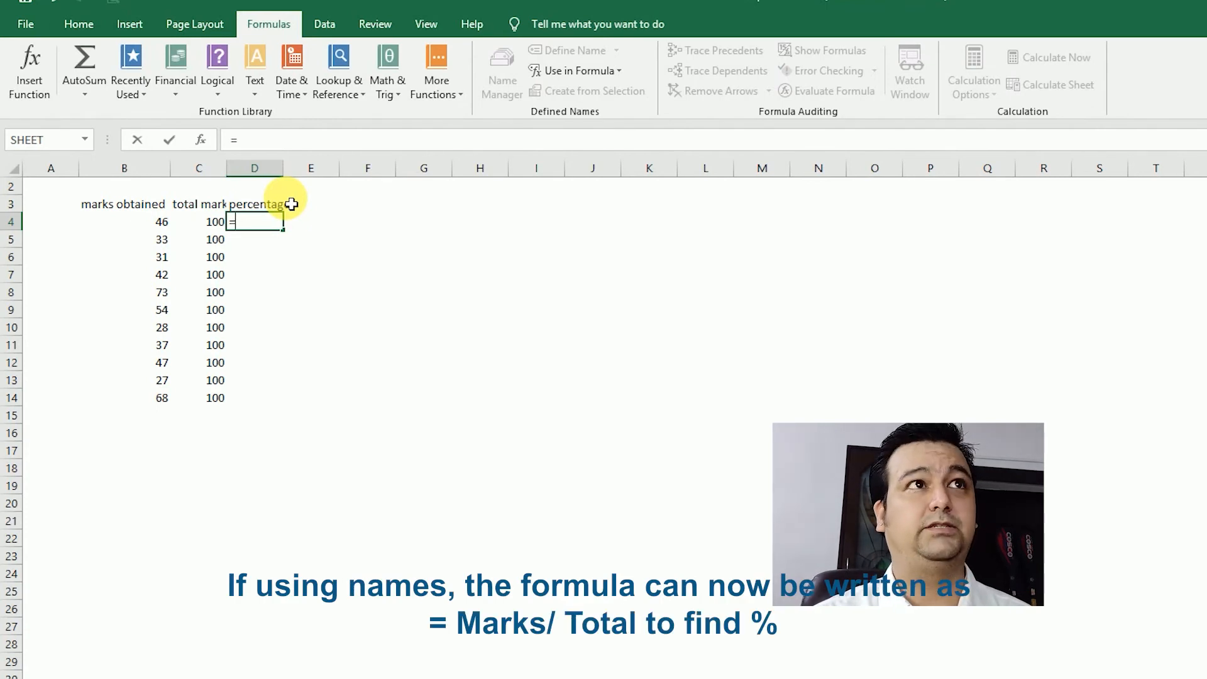
type("marks")
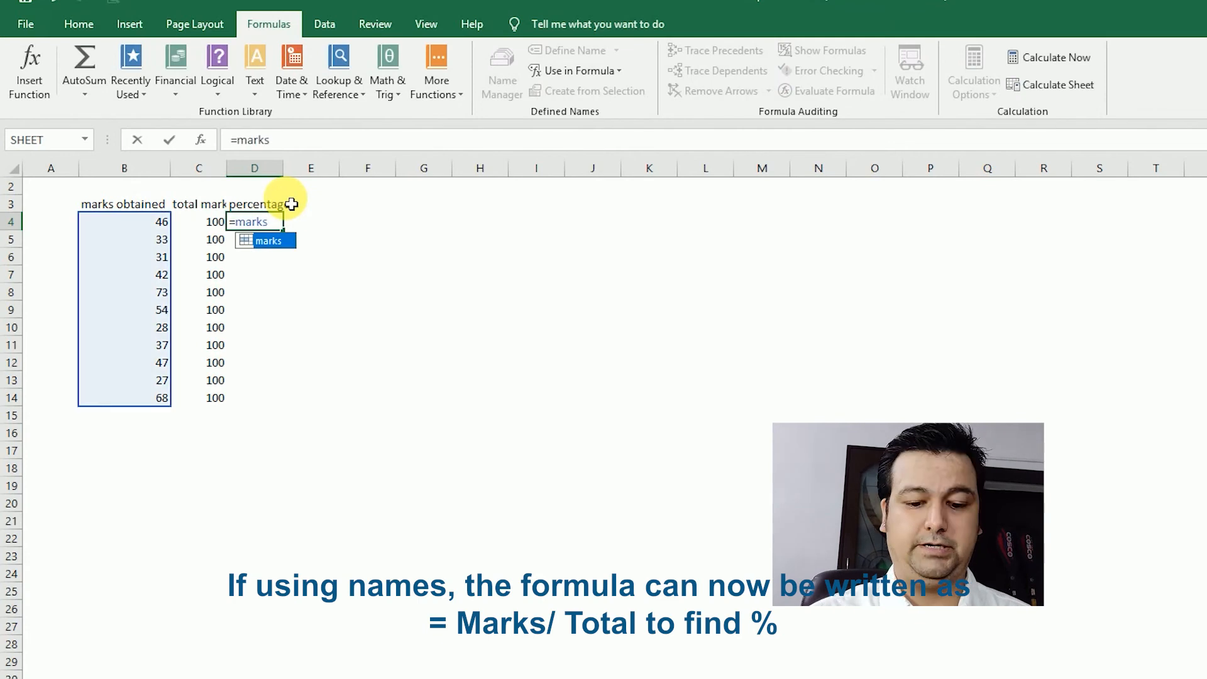
type("/total")
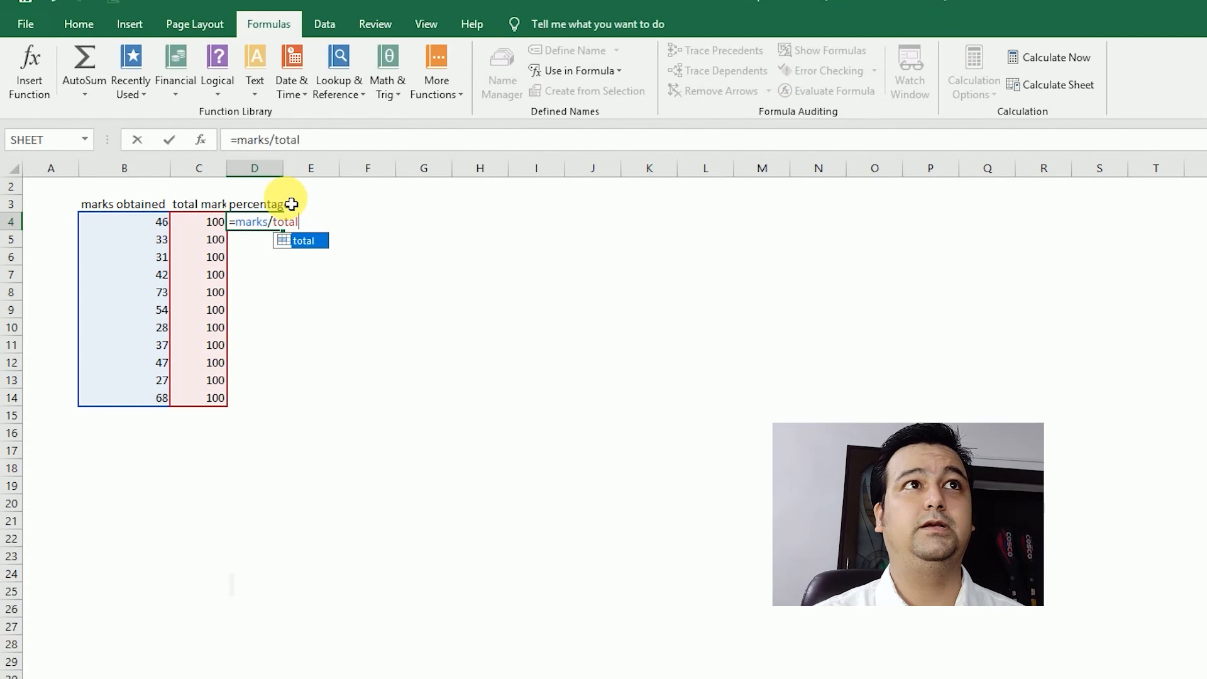
key("Return")
Step: Format D4 as a percentage and fill its formula down to D14
key("Up")
left_click(79, 25)
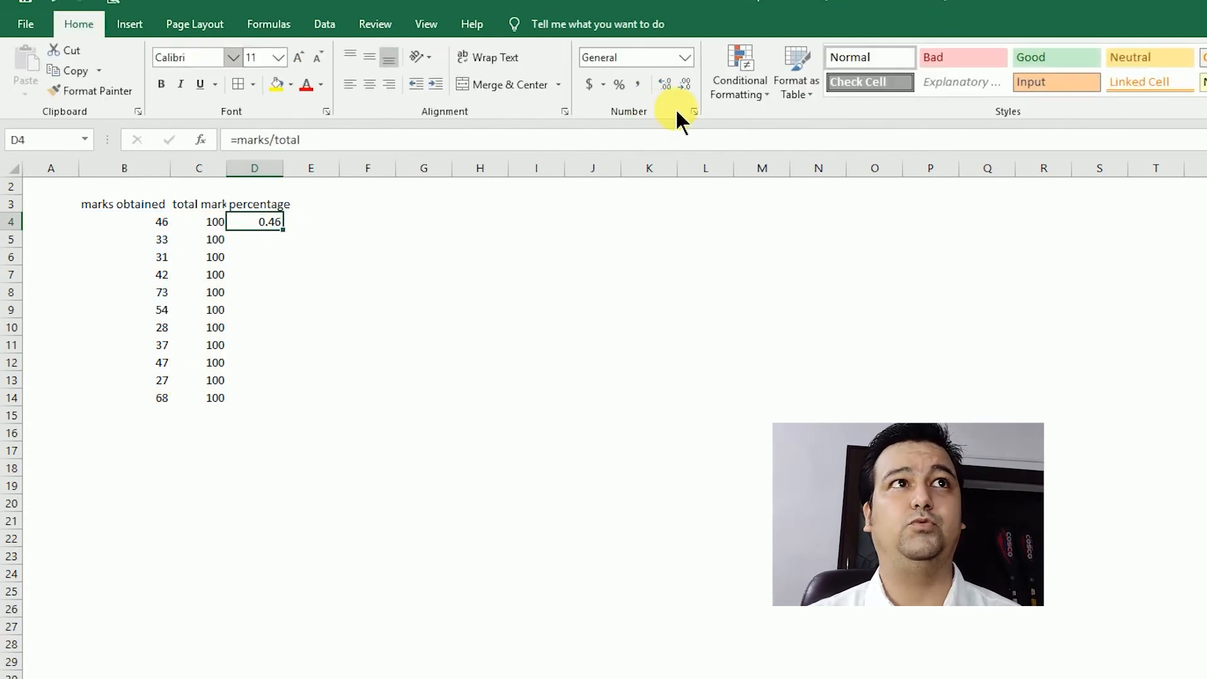
left_click(618, 88)
left_click(478, 274)
left_click(251, 221)
double_click(282, 231)
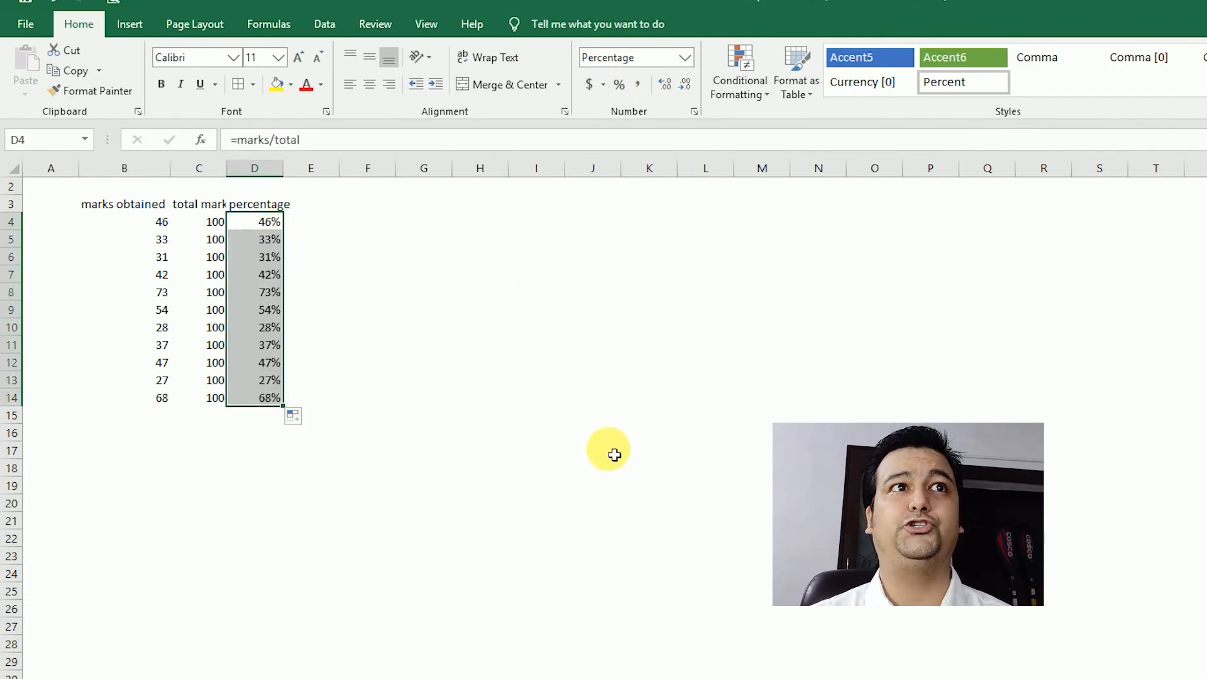
left_click(586, 436)
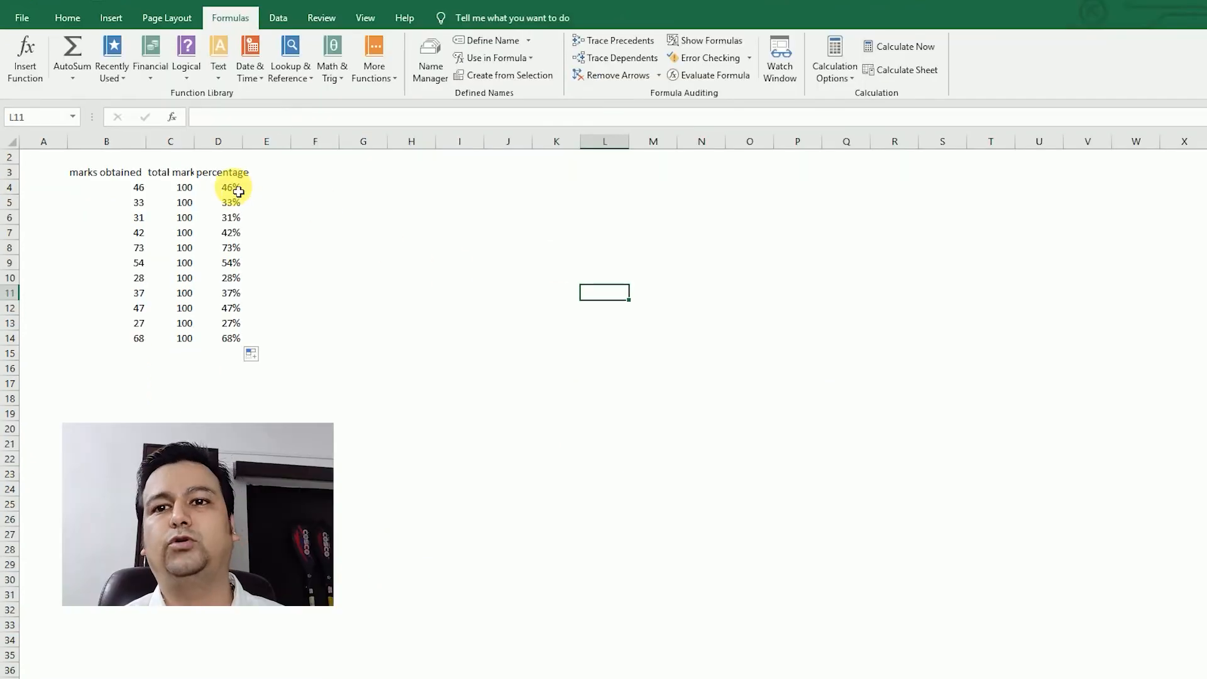
left_click_drag(233, 188, 239, 344)
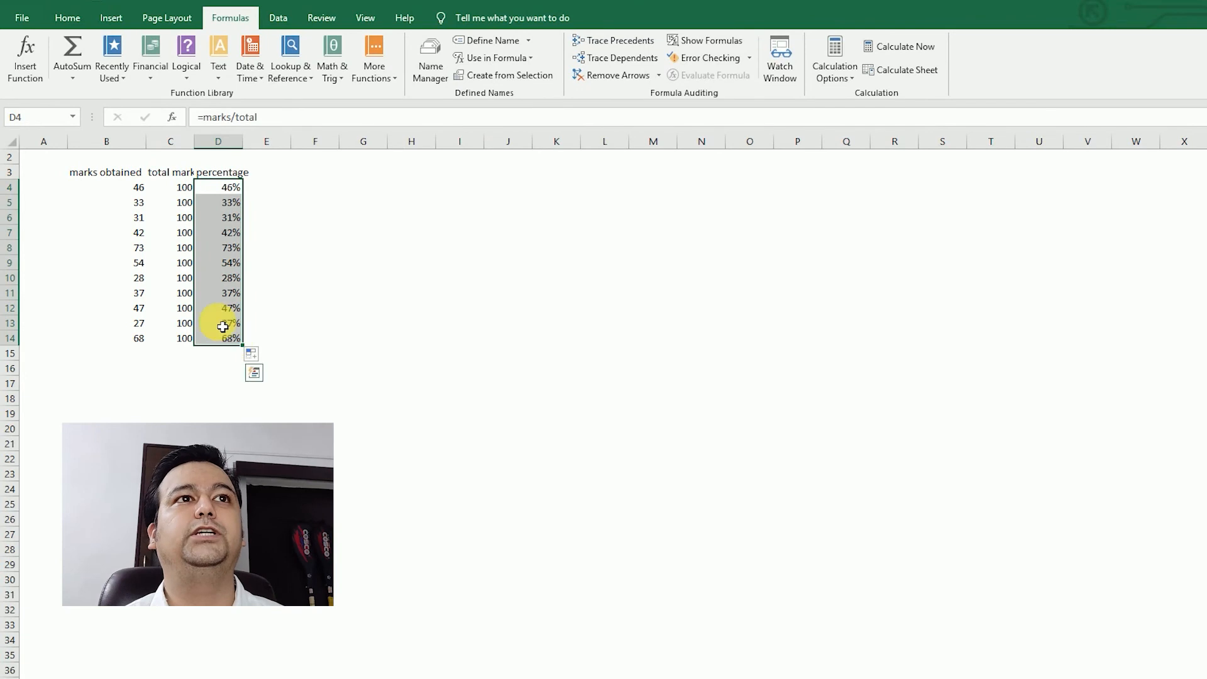
left_click(487, 78)
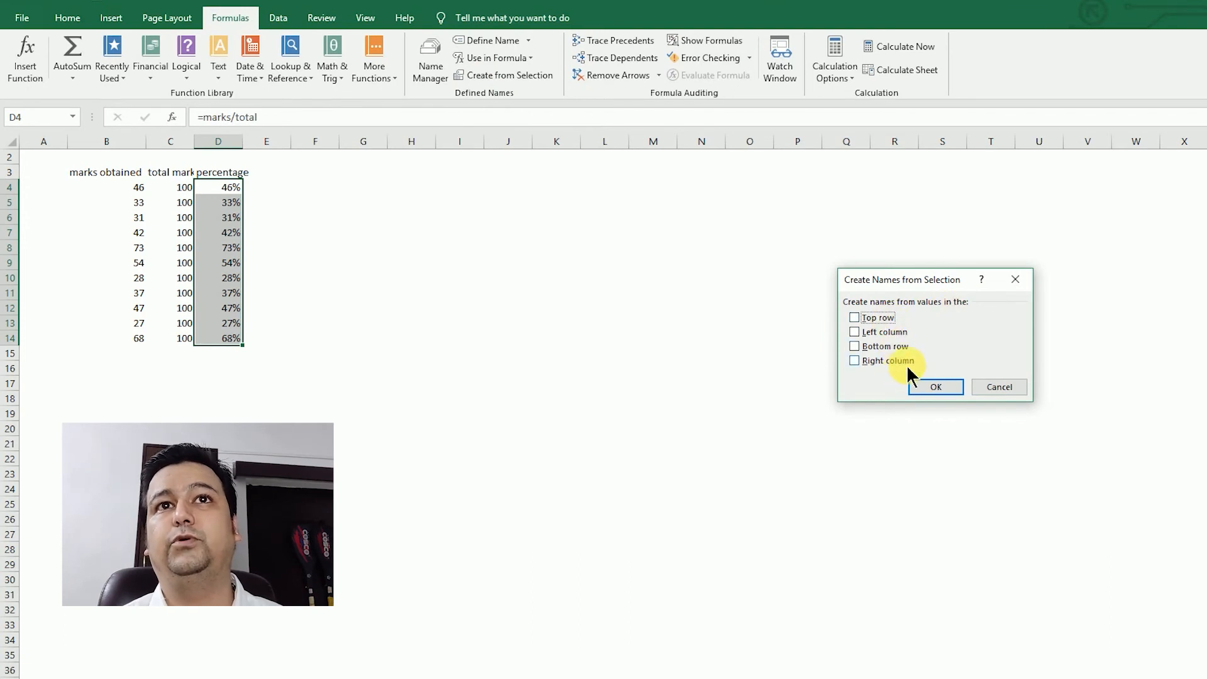
left_click(1012, 386)
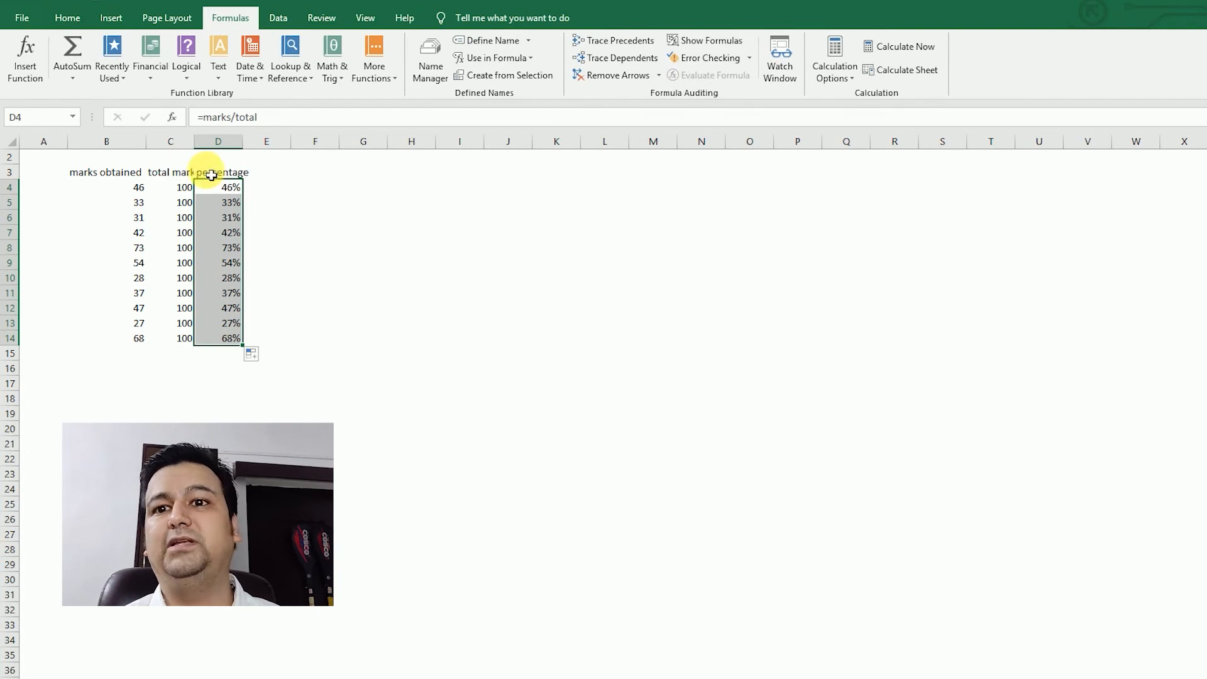
Step: Create a name for the percentage column from the selection D3:D14, using the top row as the name
left_click_drag(220, 173, 225, 339)
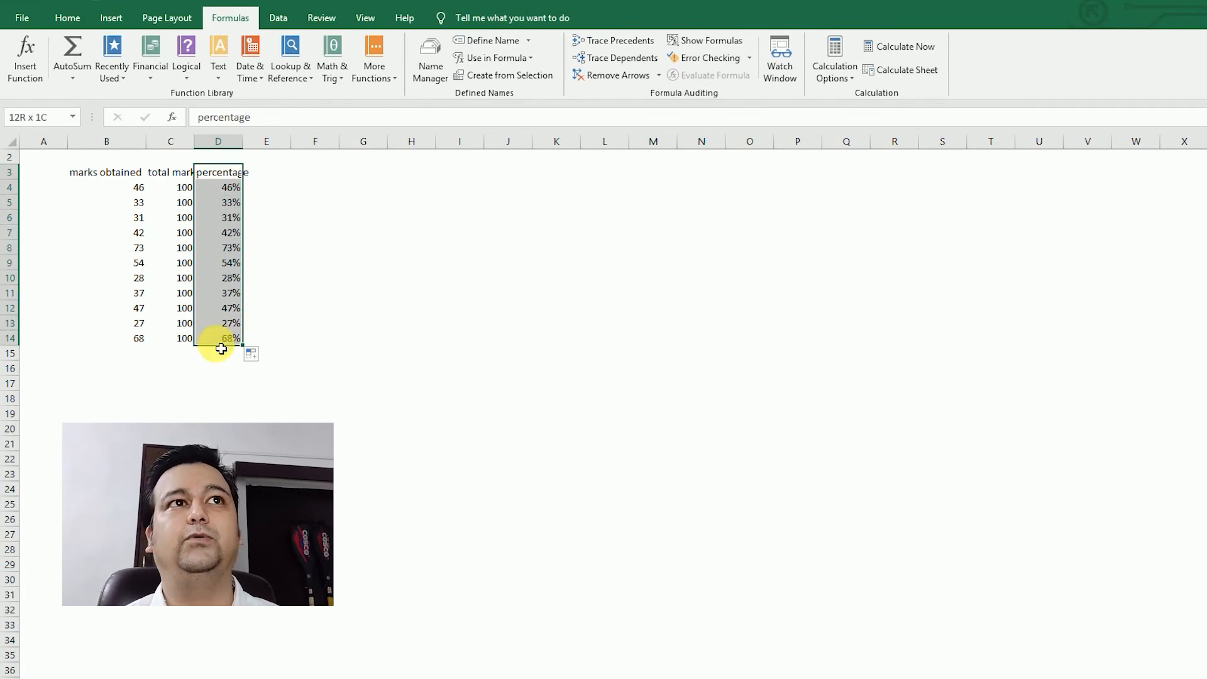
left_click(522, 74)
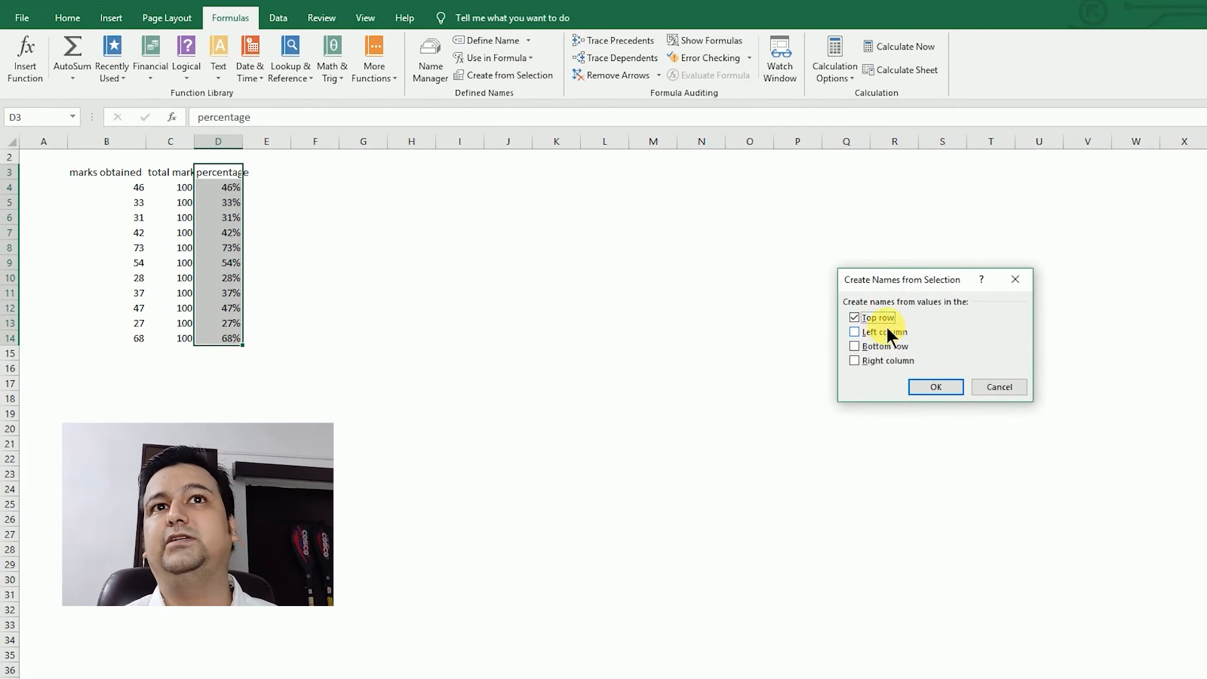
left_click(924, 388)
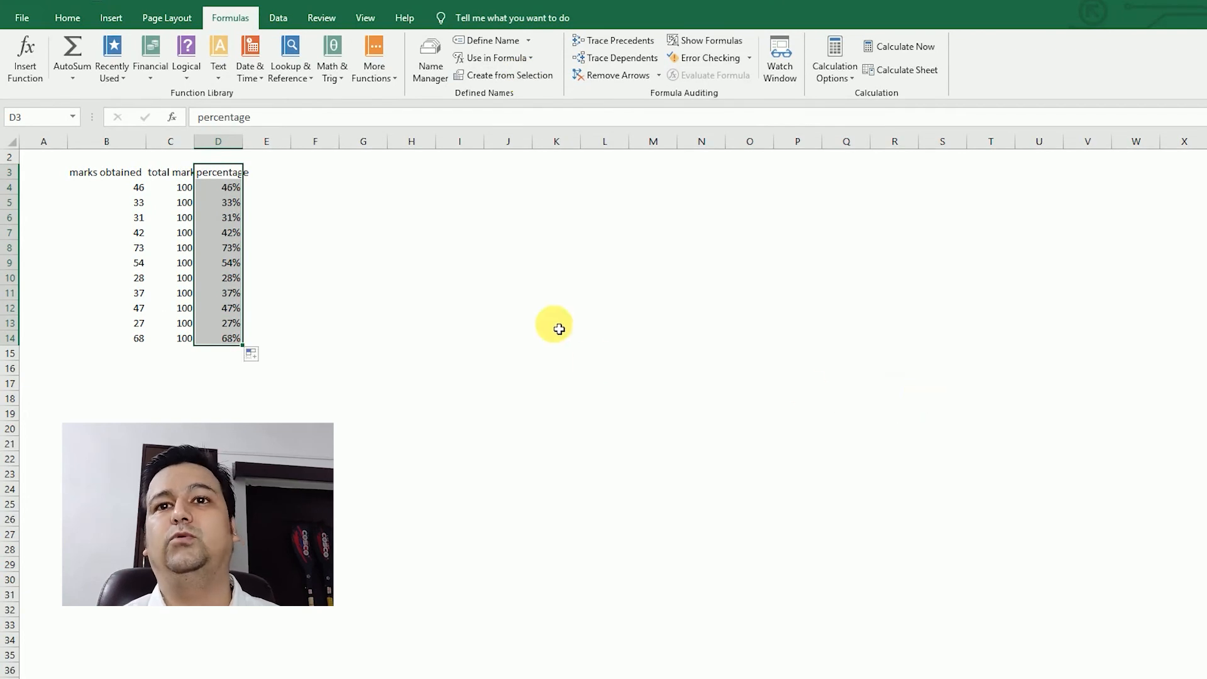
left_click(544, 305)
Step: Review the workbook's defined names in the Name Manager, checking which ranges percentage and marks refer to
left_click(235, 173)
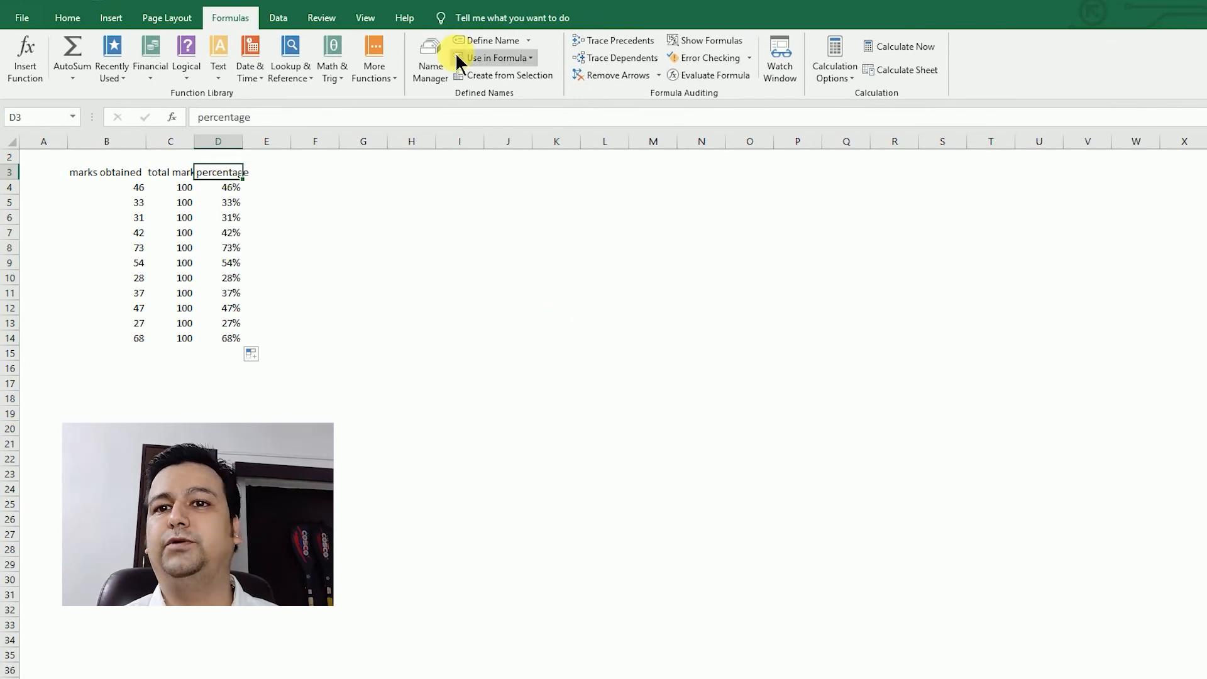
left_click(425, 71)
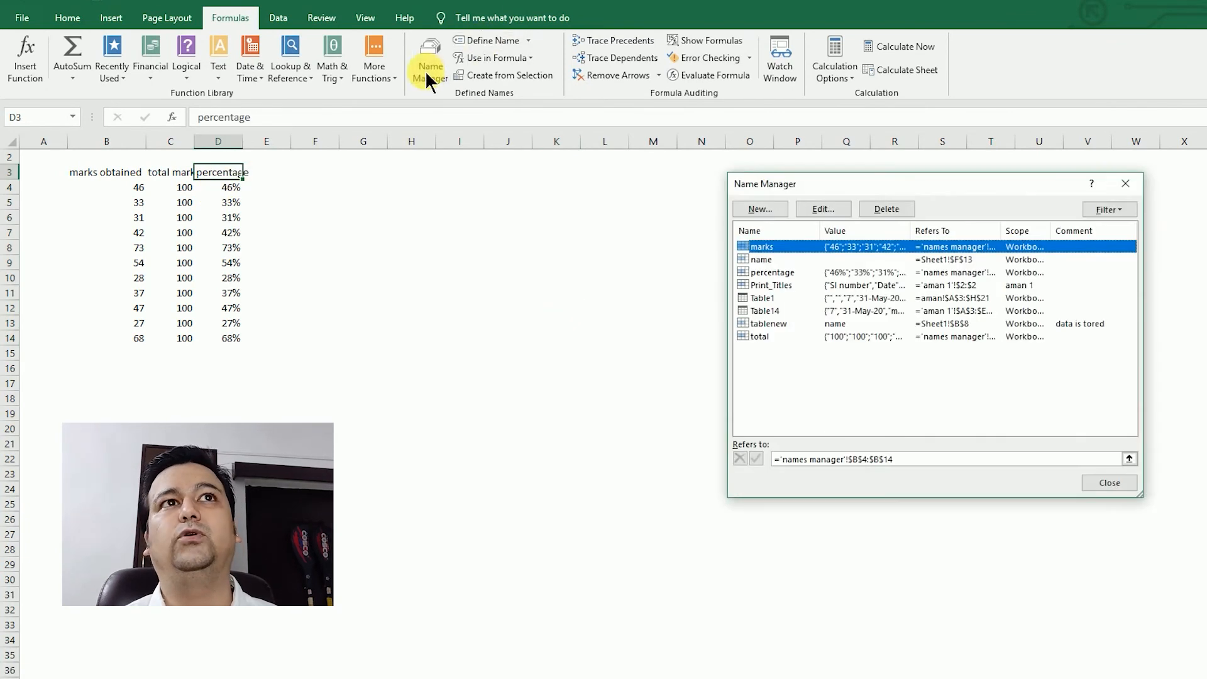
left_click(771, 274)
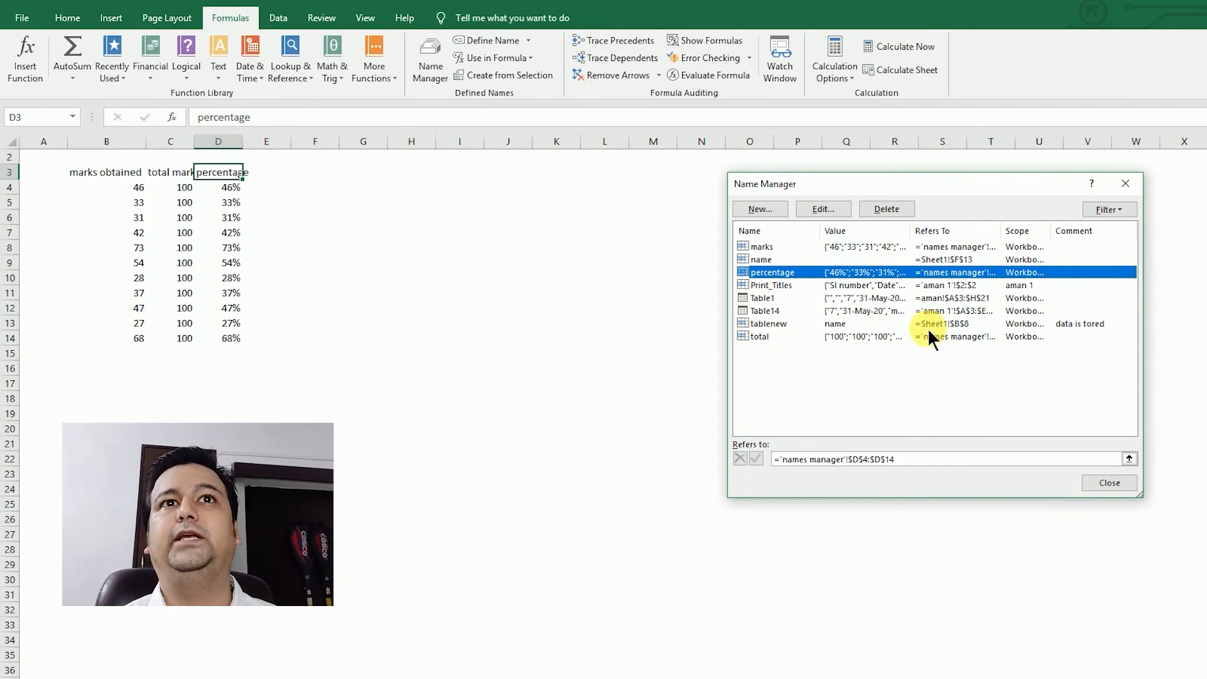
left_click(820, 259)
left_click(821, 245)
left_click(827, 272)
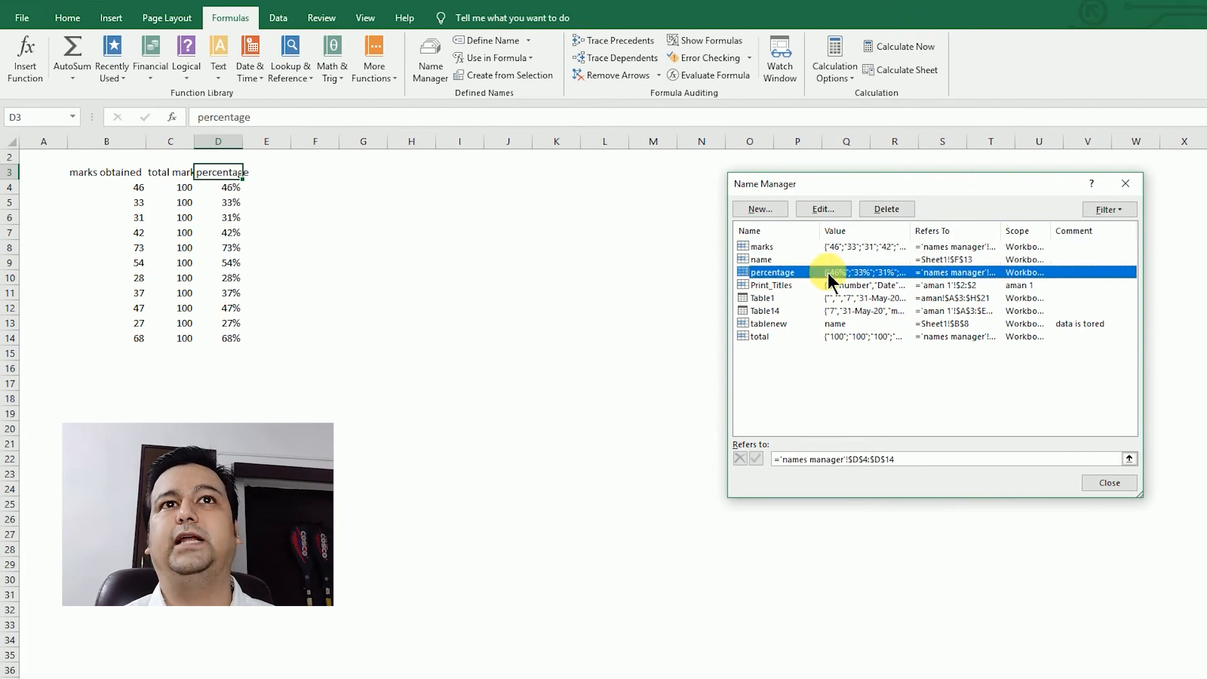
left_click_drag(842, 368, 869, 281)
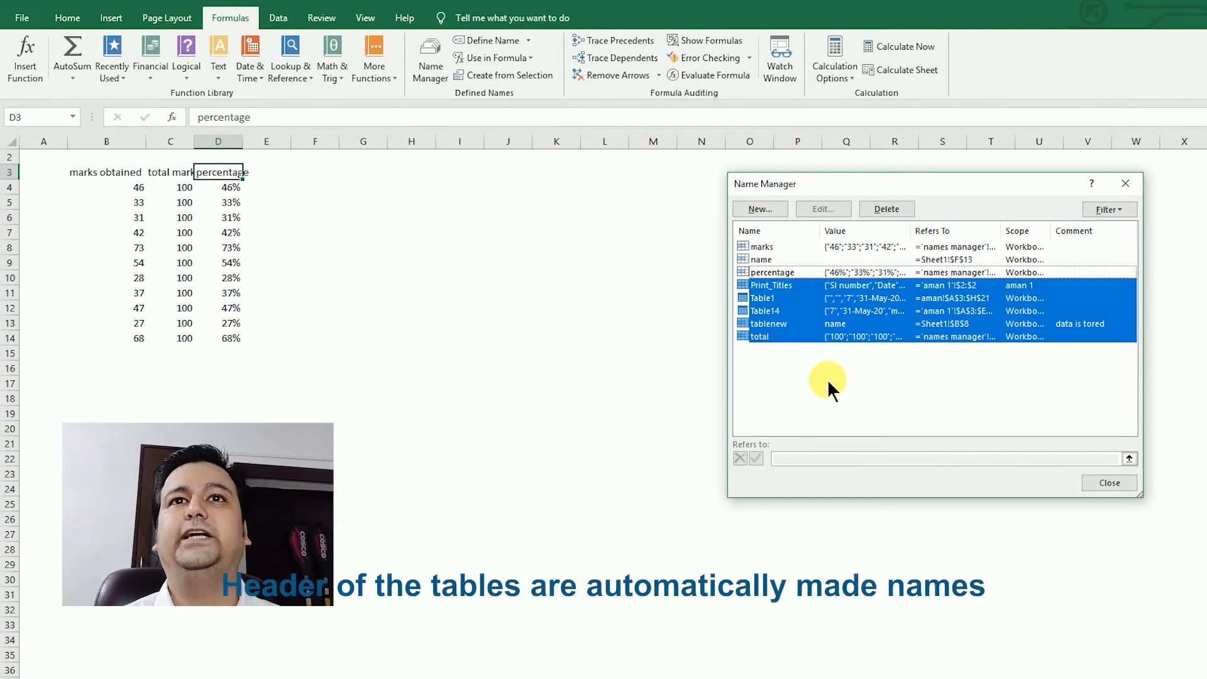
left_click(1100, 480)
left_click(494, 293)
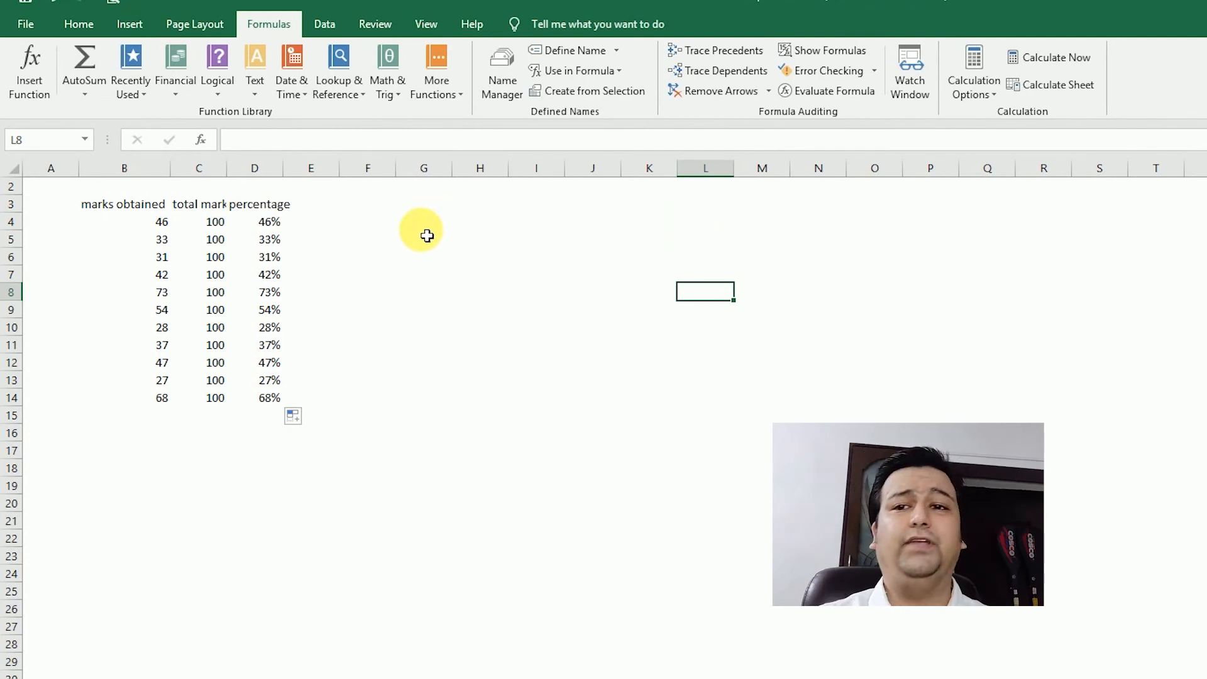
Step: Inspect the contents of D4 and of B4 and C4, the cells its percentage formula draws on
left_click(271, 222)
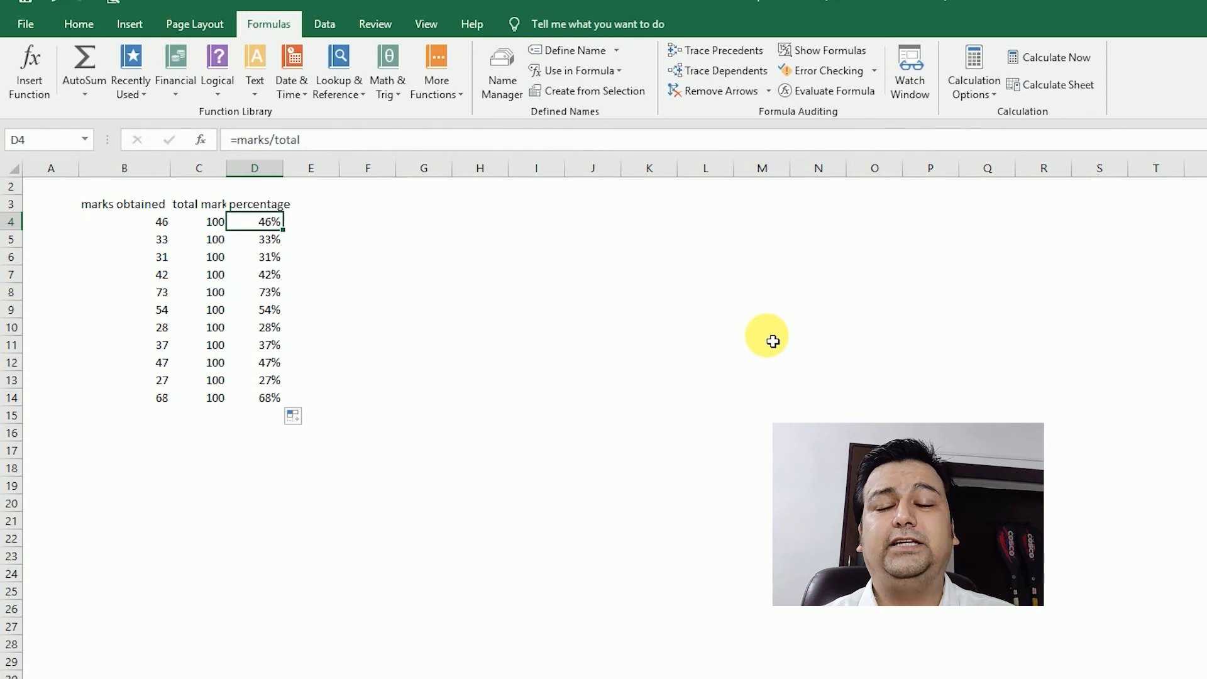
key("Left")
key("Left")
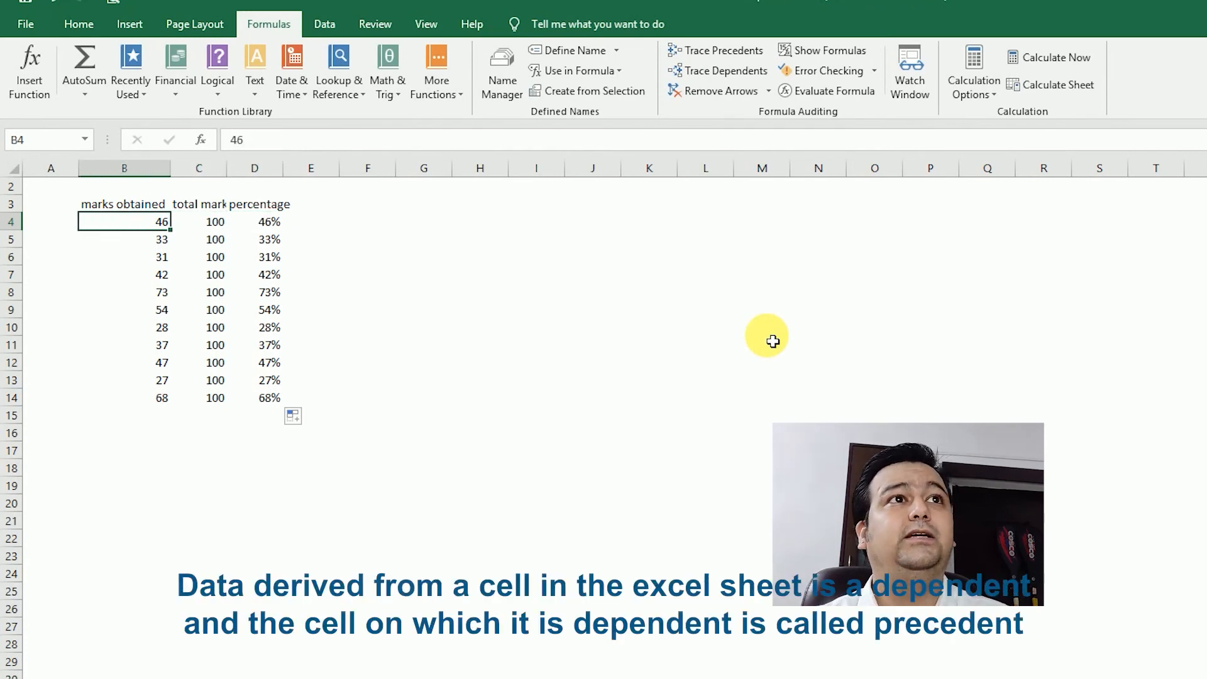
key("Right")
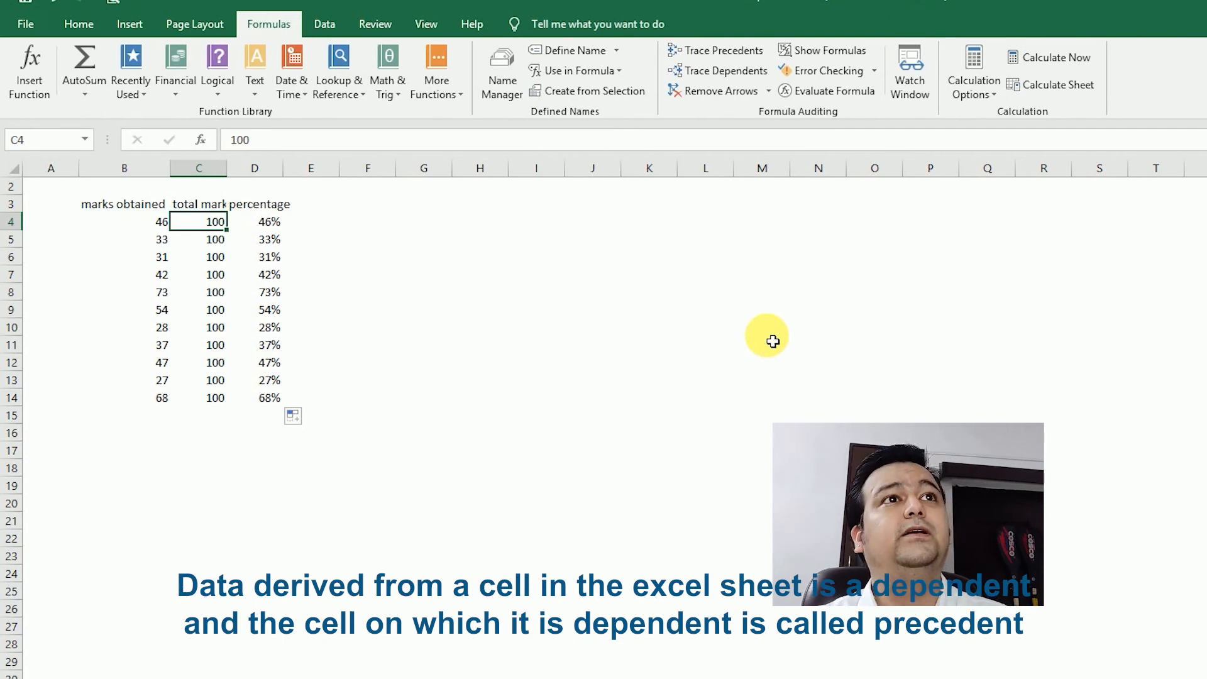
key("Right")
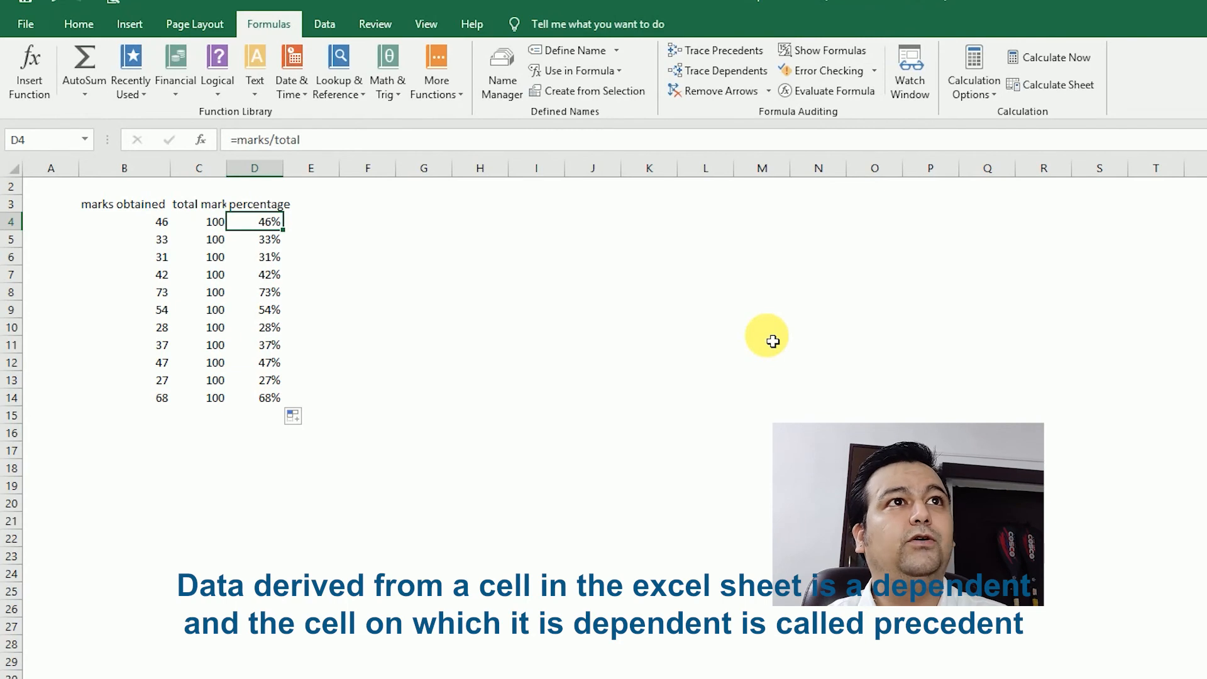
Step: Try to trace the precedents of B4 and of C4
left_click(157, 225)
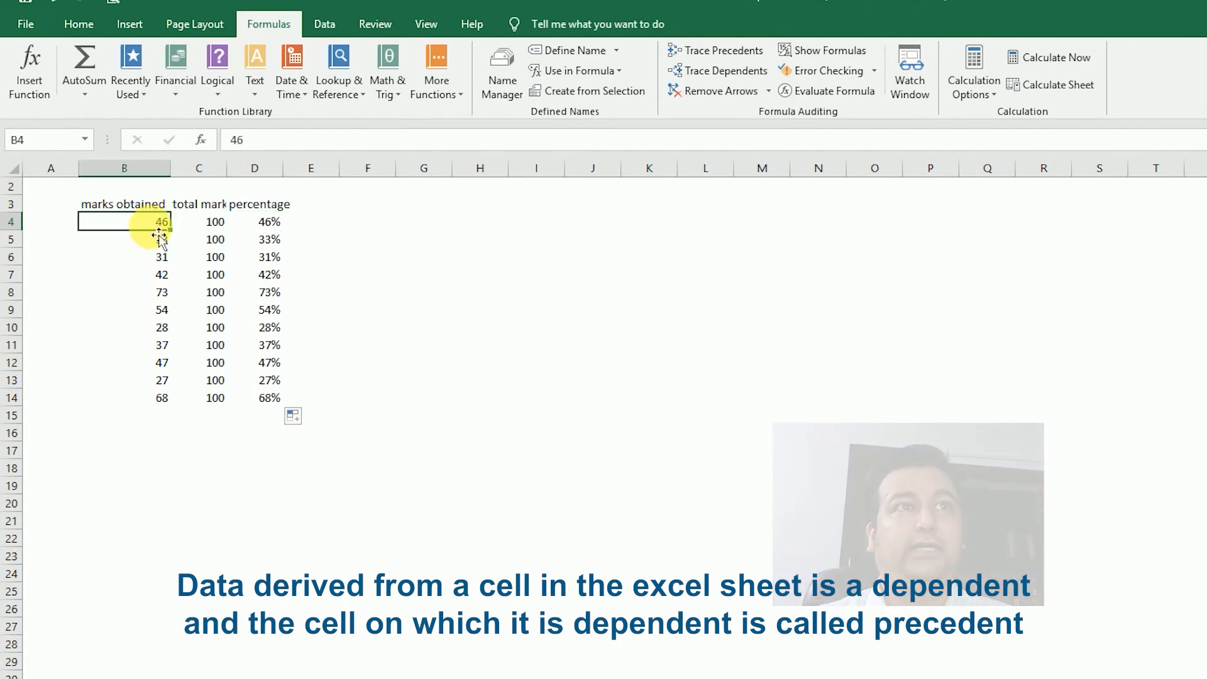
left_click(731, 49)
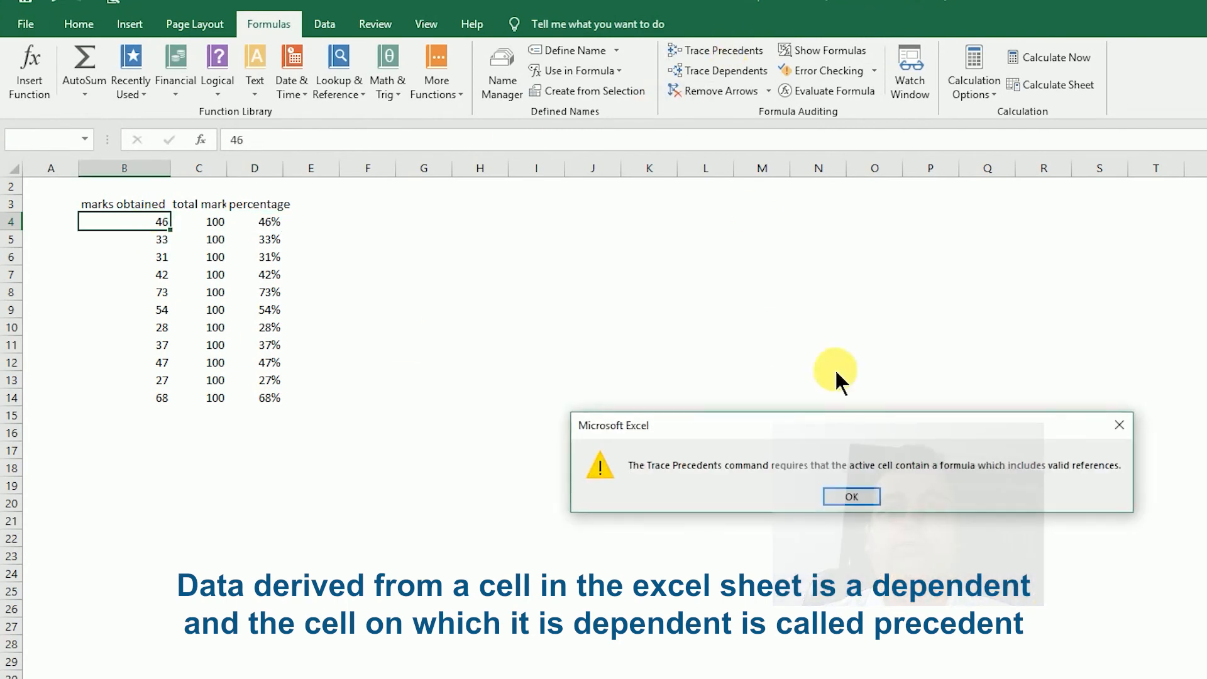
left_click(849, 494)
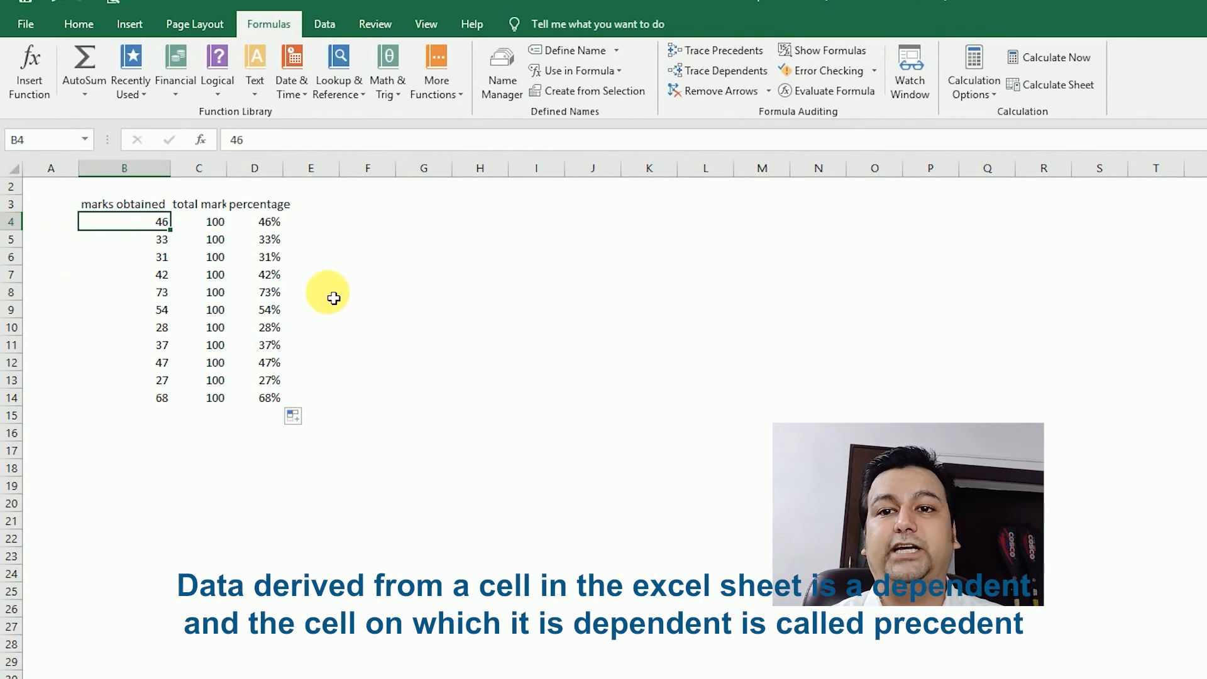
left_click(222, 224)
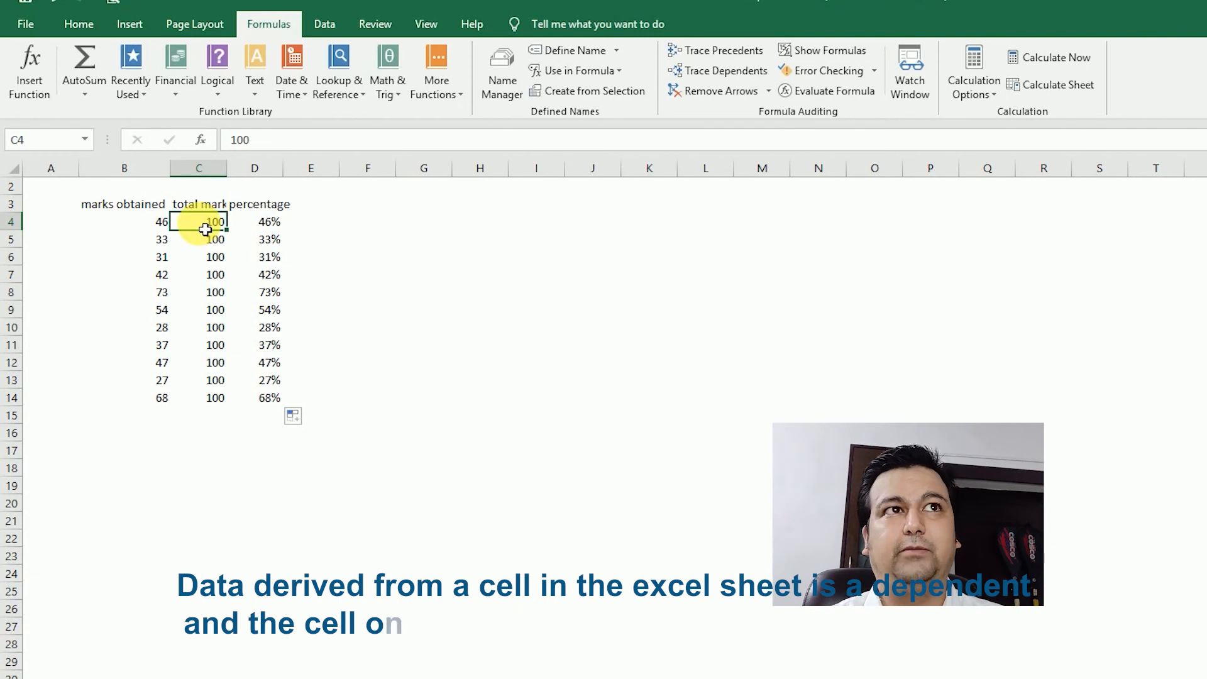
left_click(706, 48)
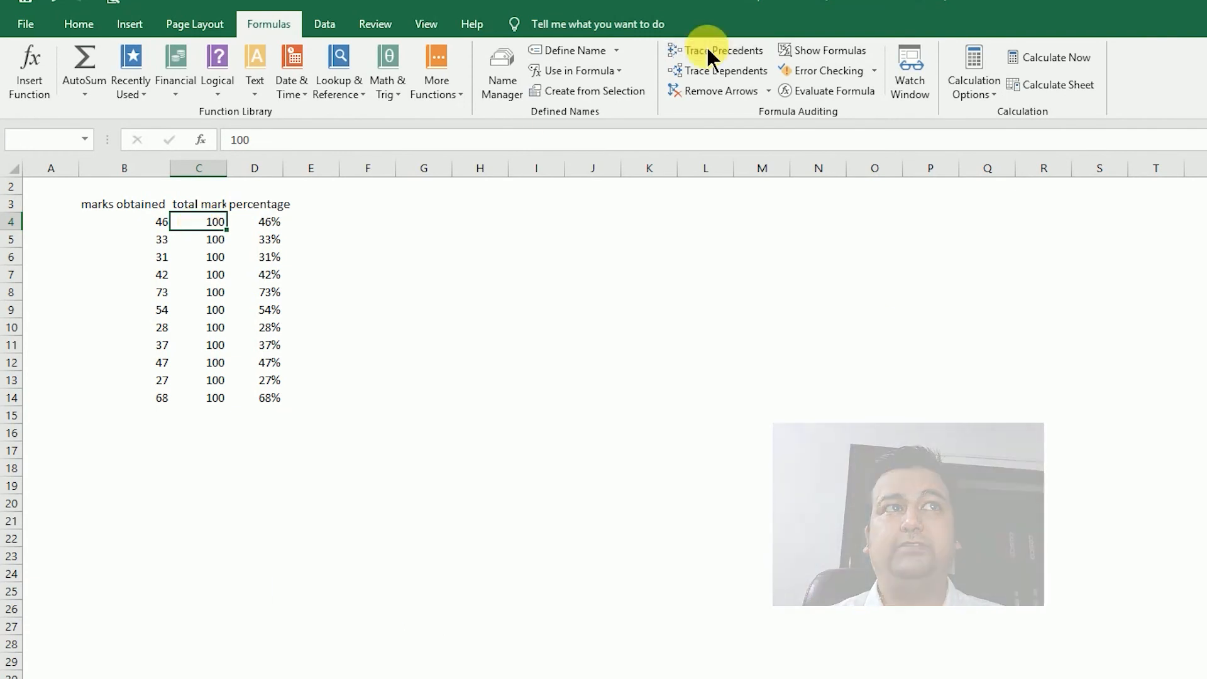
left_click(852, 498)
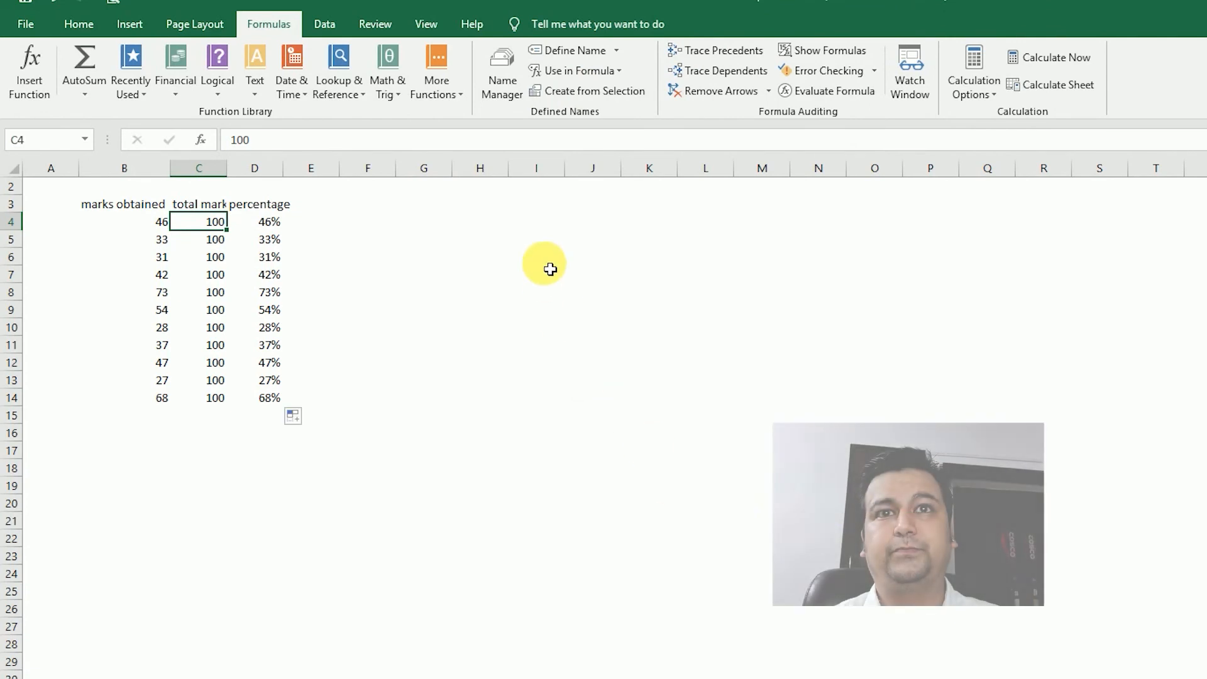
Step: Trace the precedents of the percentage formula in D4, clear the arrows, and repeat the trace
left_click(270, 222)
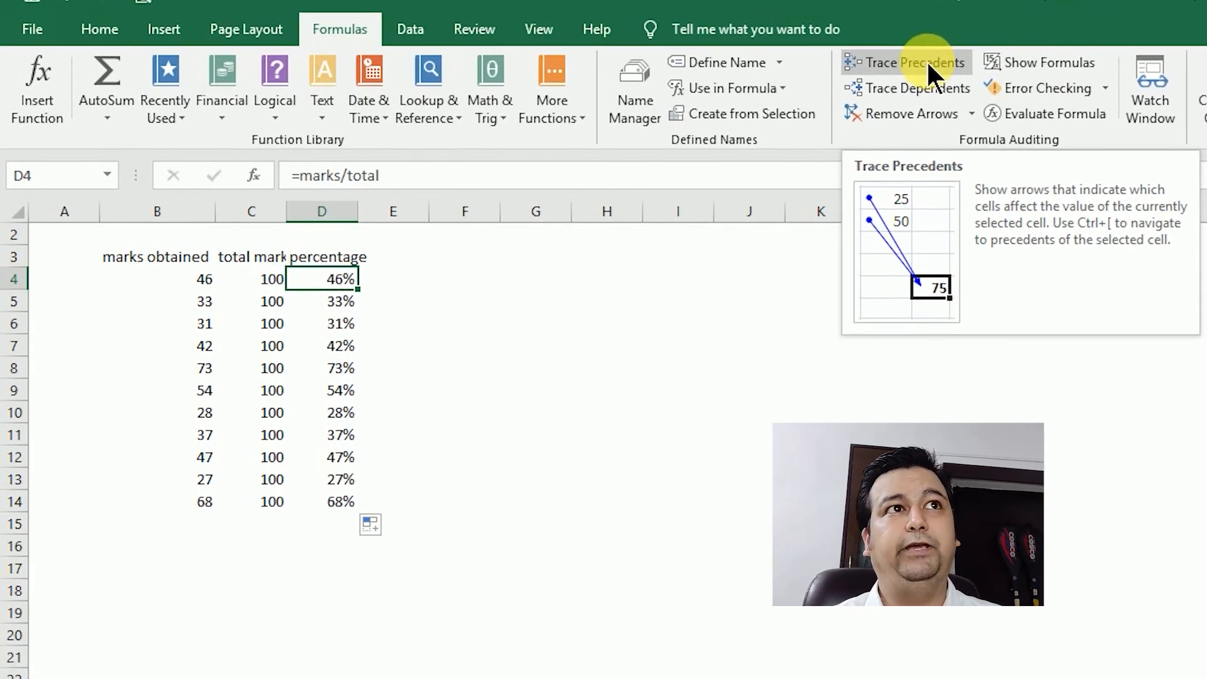
left_click(919, 65)
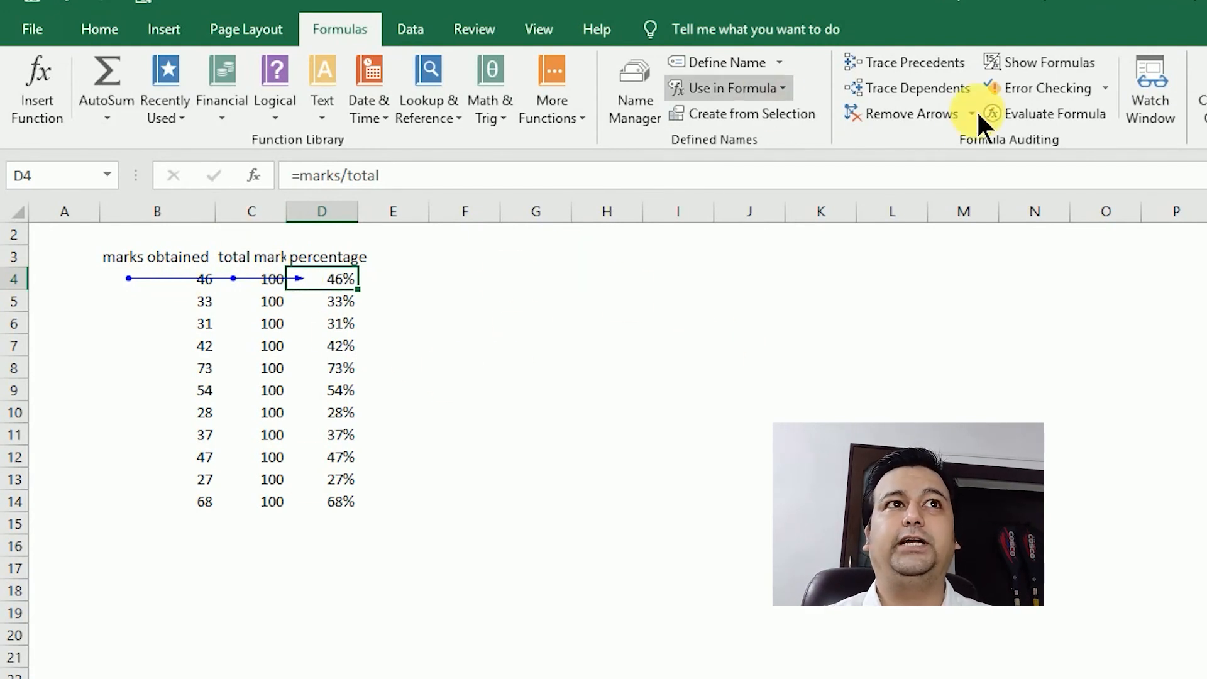
left_click(911, 118)
left_click(820, 524)
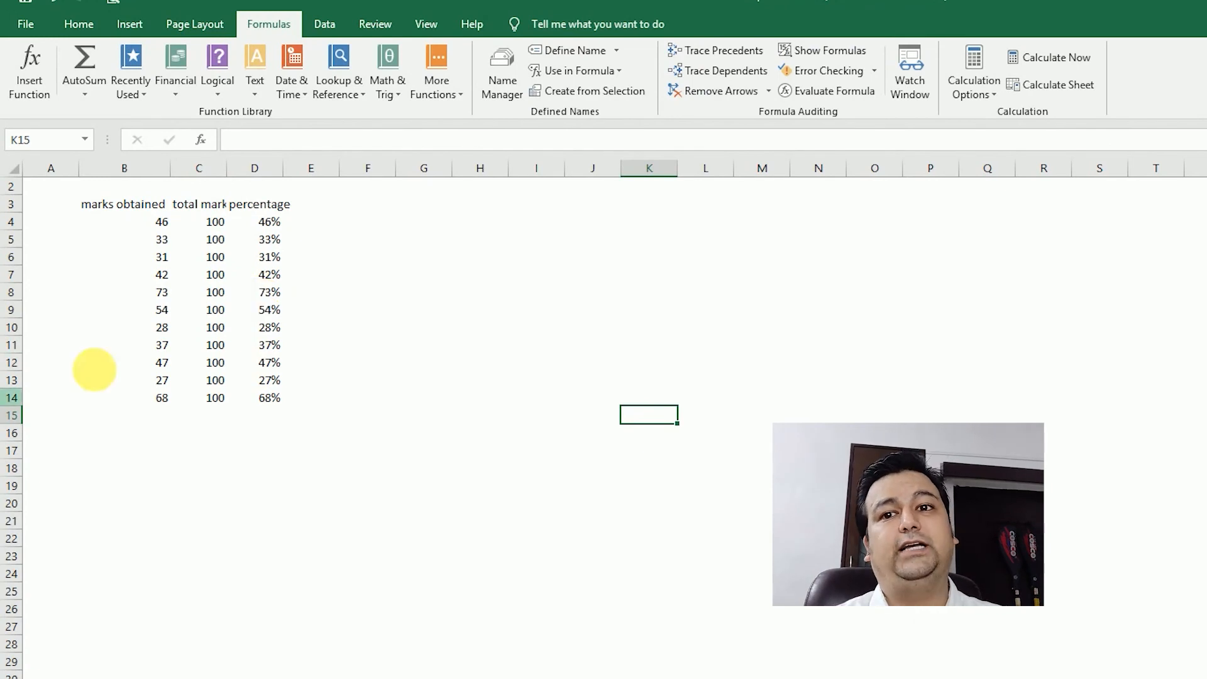
left_click(269, 225)
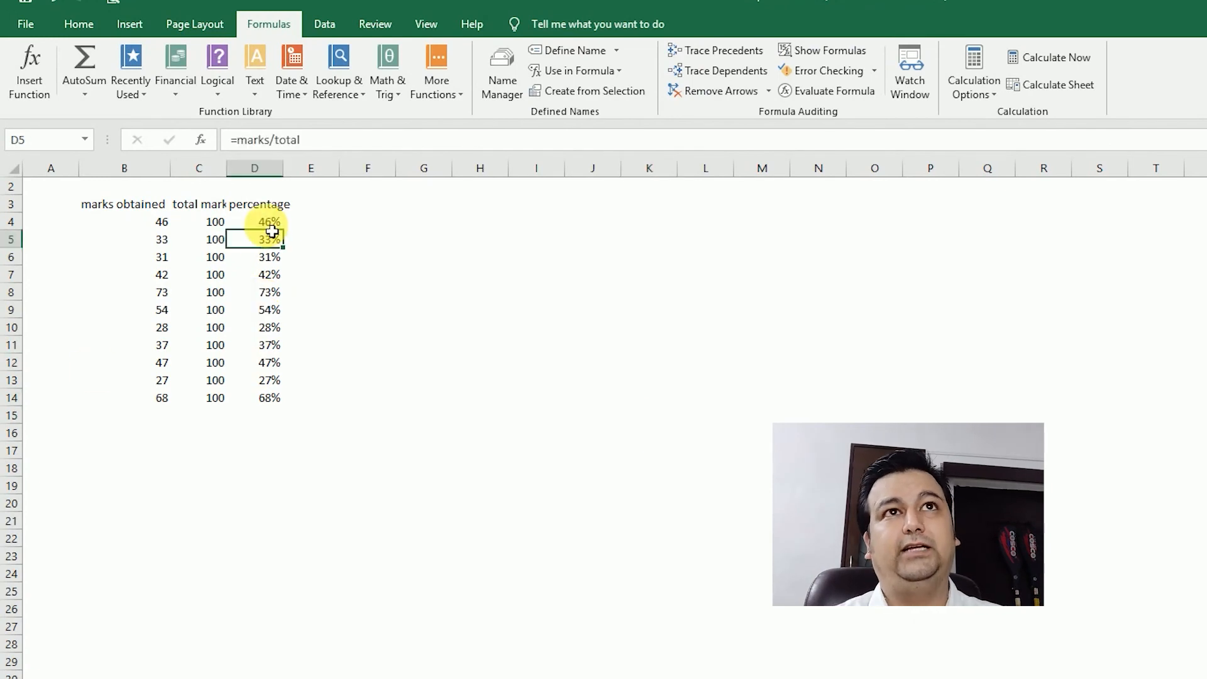
left_click(745, 52)
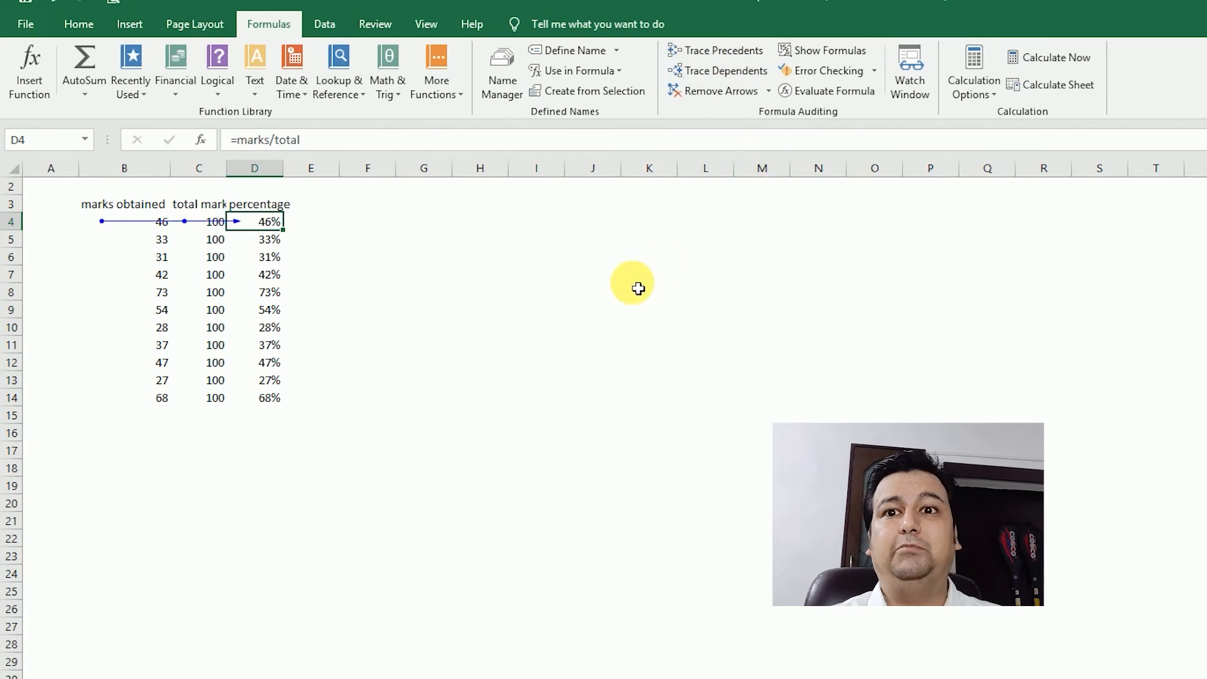
Step: Trace the dependents of the total marks range C4:C14
key("Left")
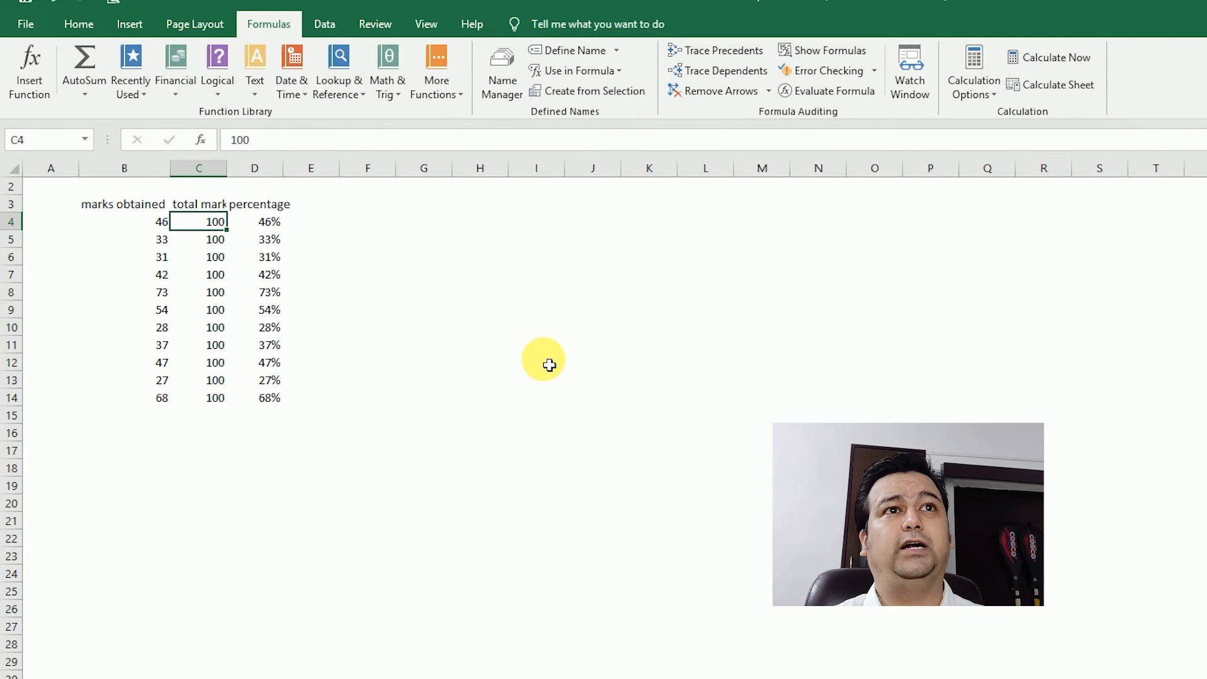
key("ctrl+shift+Down")
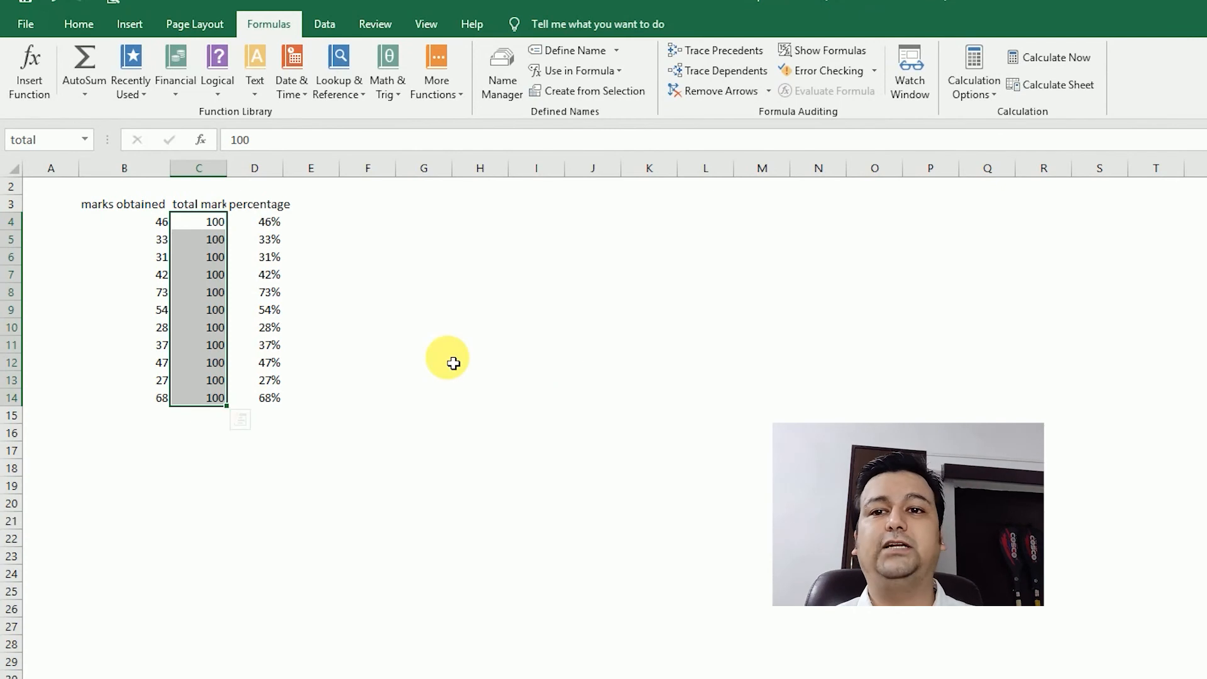
left_click(451, 328)
left_click_drag(220, 217, 216, 403)
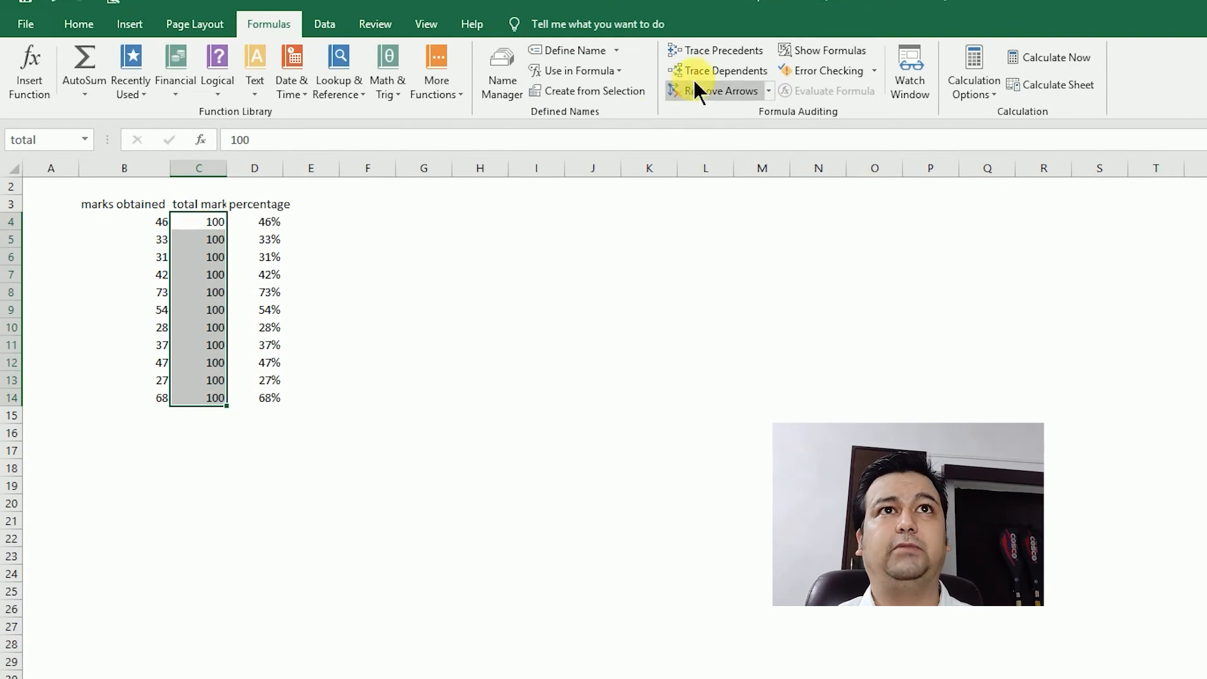
left_click(726, 72)
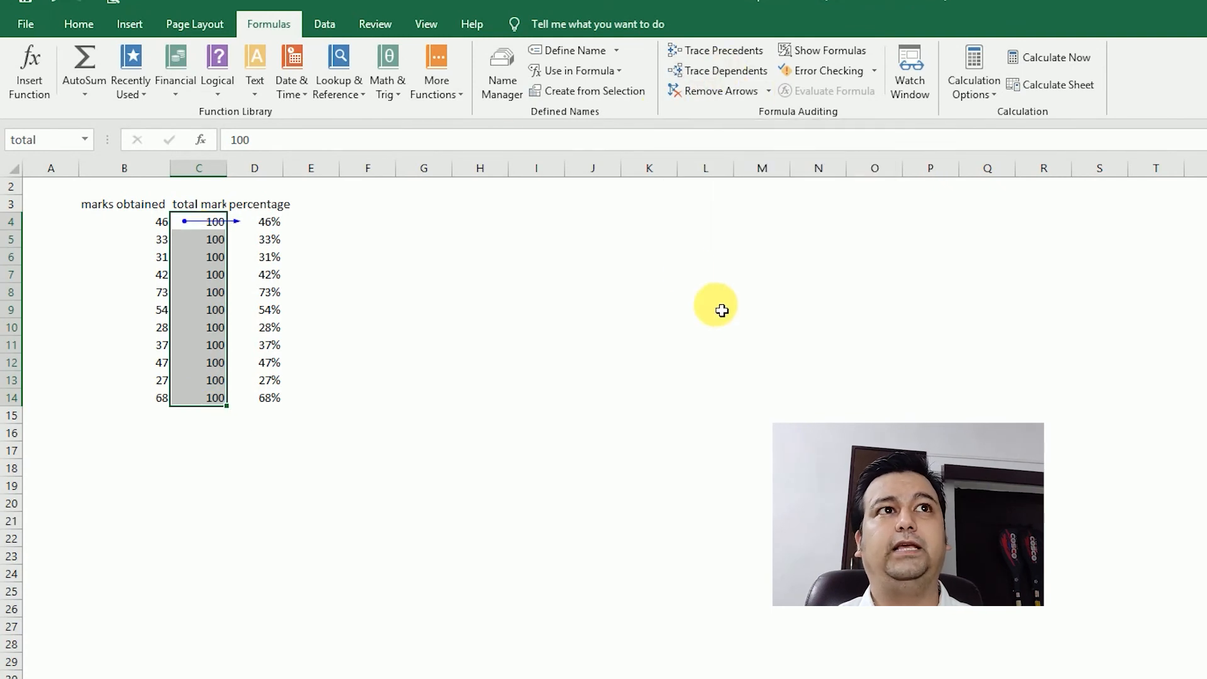
left_click(718, 307)
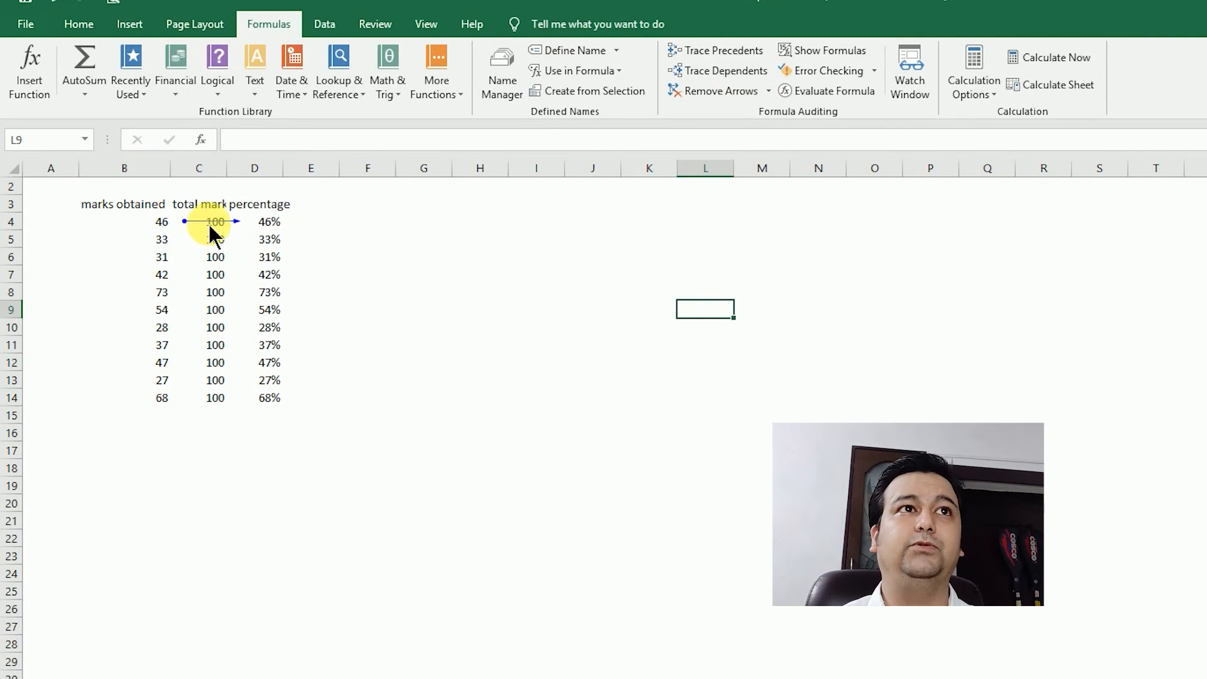
Step: Trace the dependents of B4 and remove all tracer arrows from the sheet
left_click(717, 72)
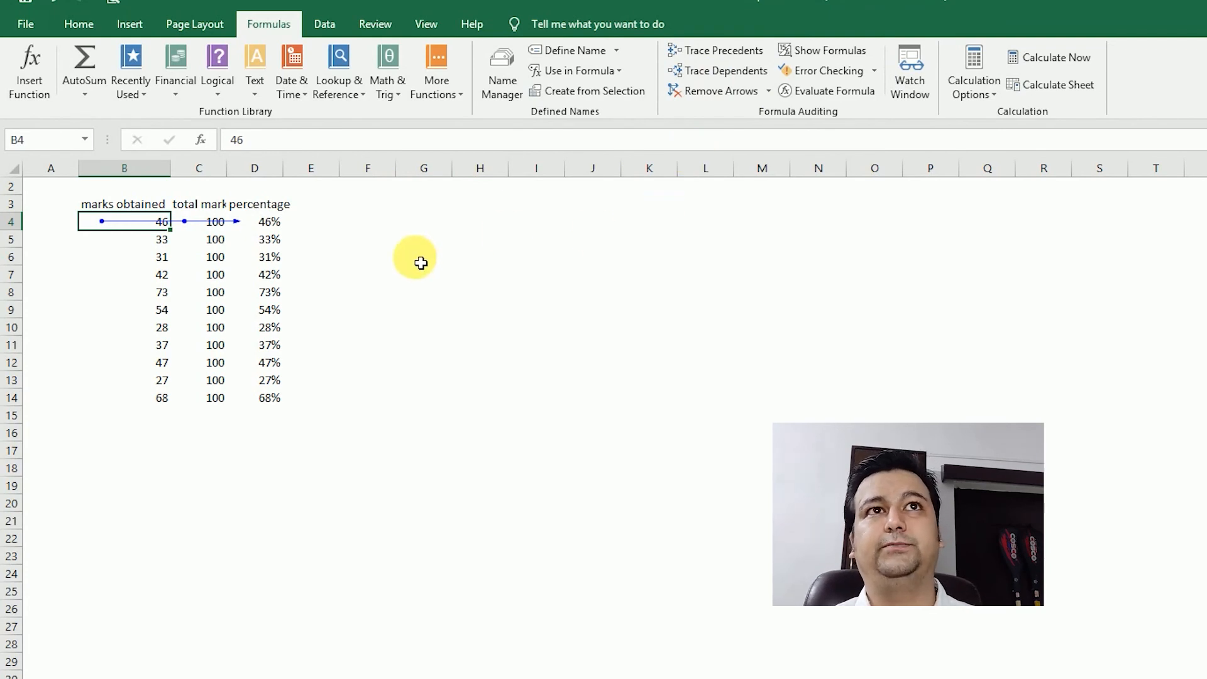
left_click(421, 263)
left_click(729, 92)
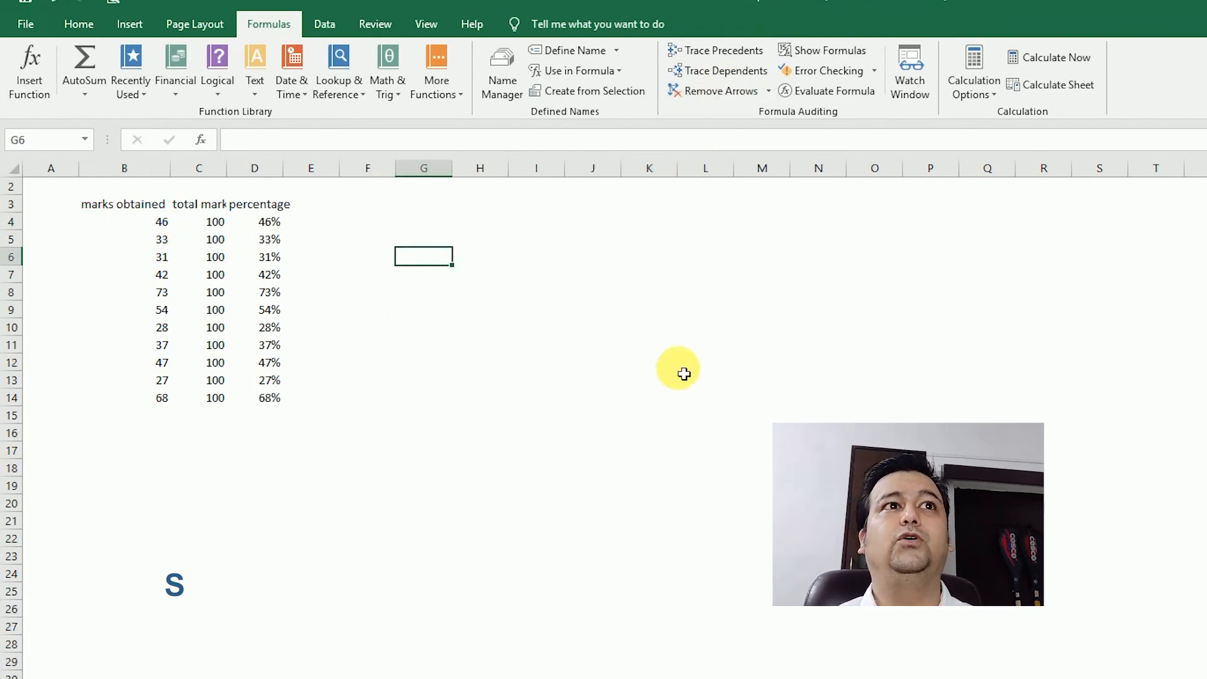
Step: Show the formulas in the sheet's cells with D4 selected, and switch the display back to values
left_click(264, 221)
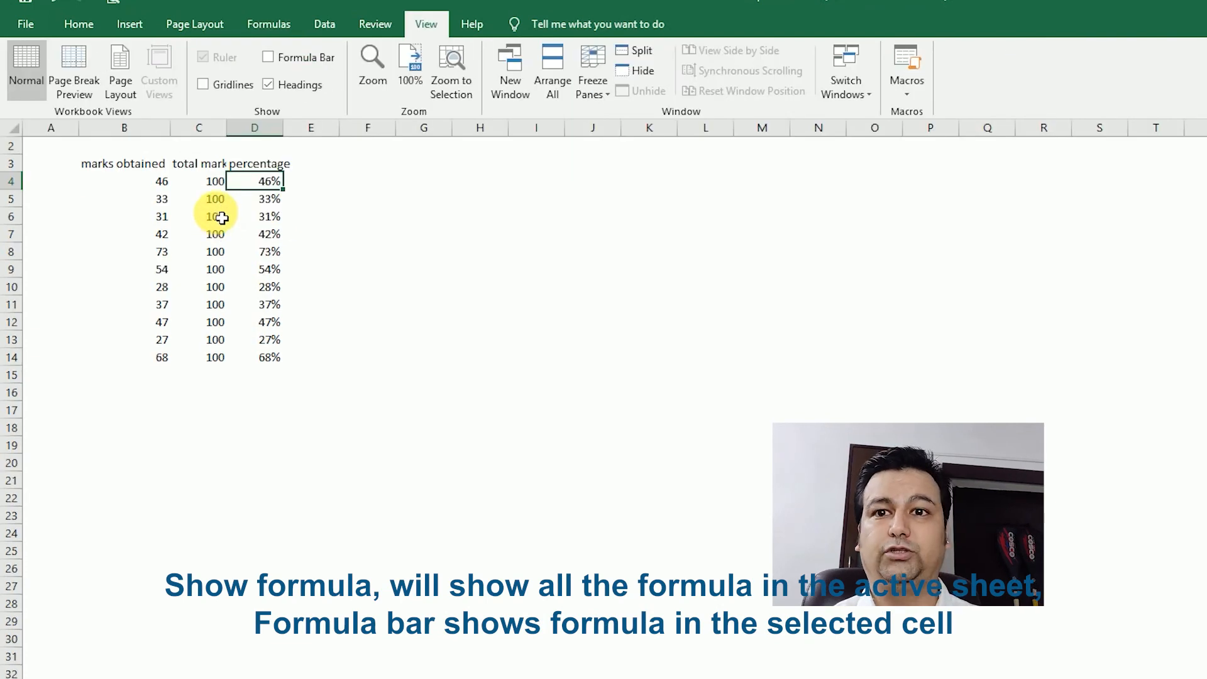
left_click(281, 32)
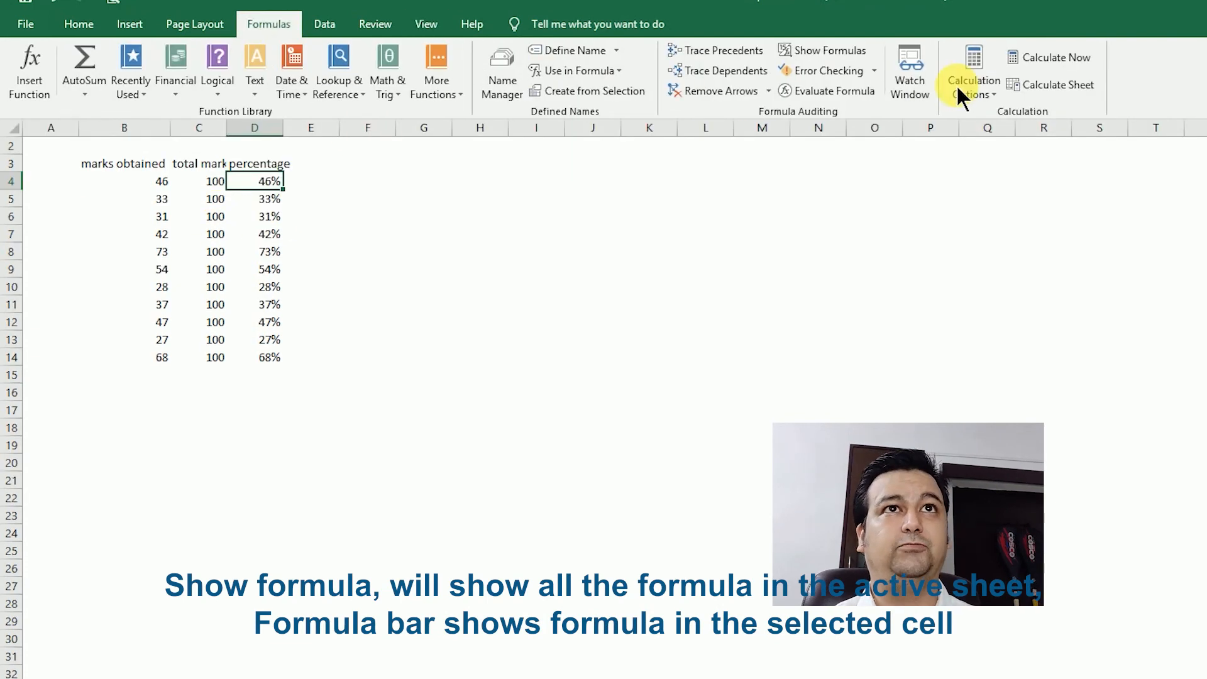
left_click(842, 50)
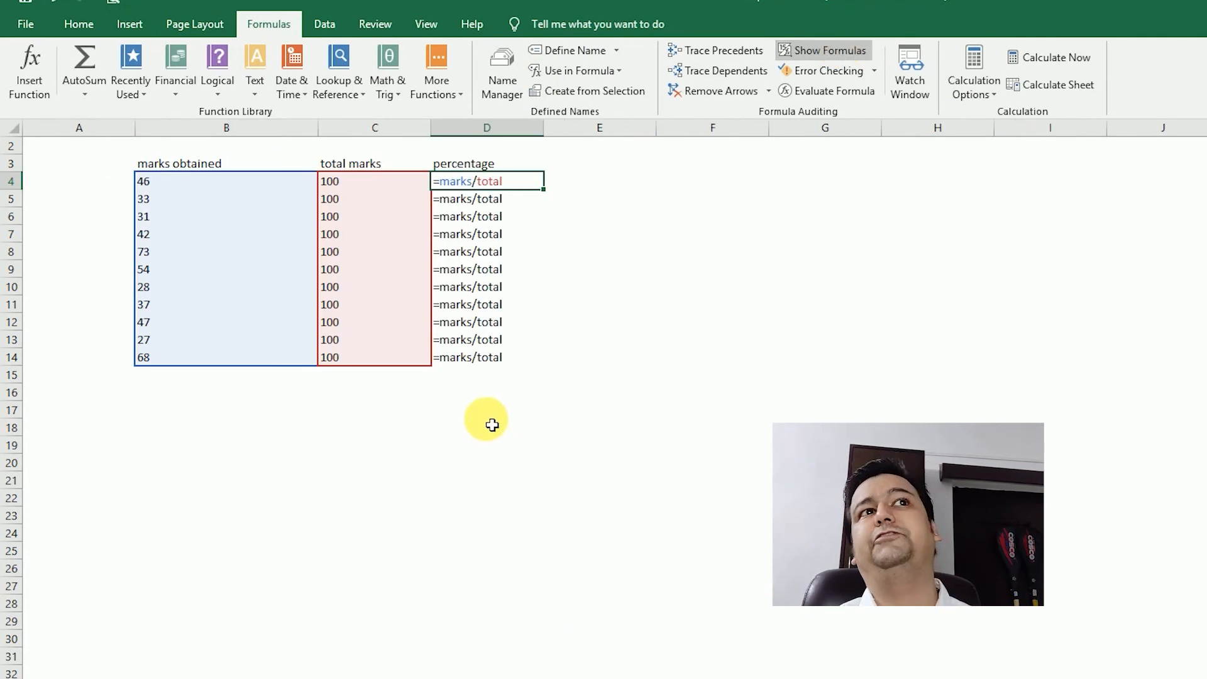
key("ctrl+grave")
left_click(677, 340)
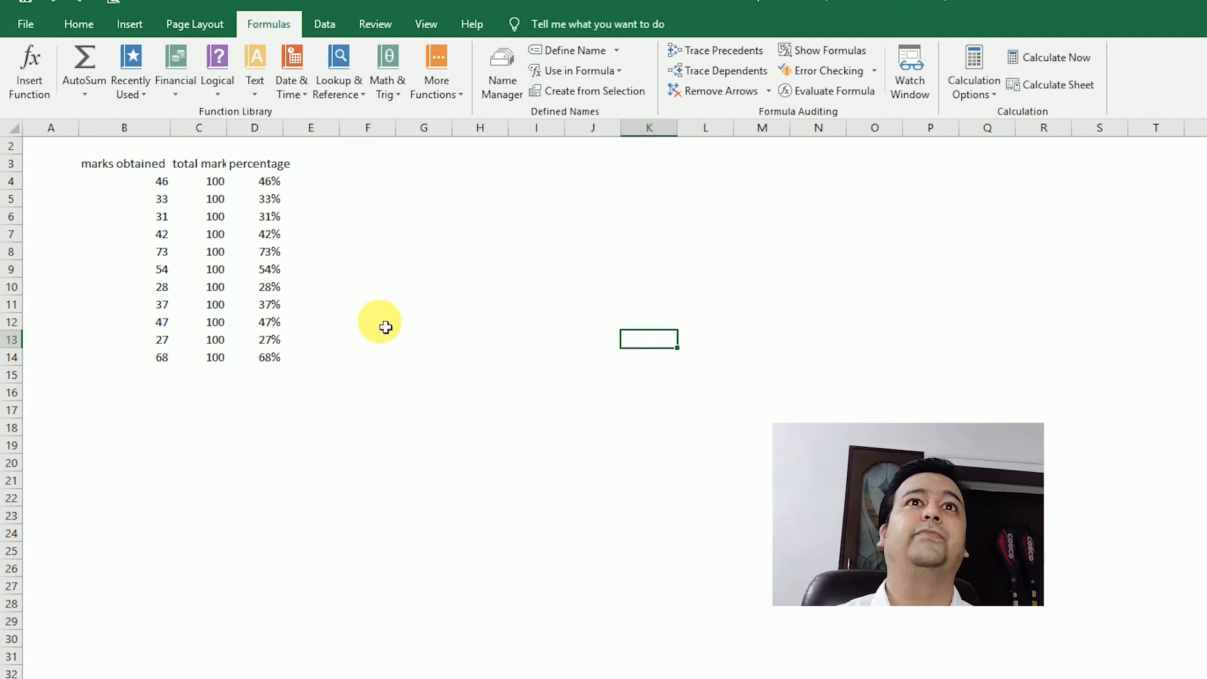
Step: Enter the deliberately misspelled formula =SU(marks) in B15, picking B4:B14 as its range
left_click(556, 232)
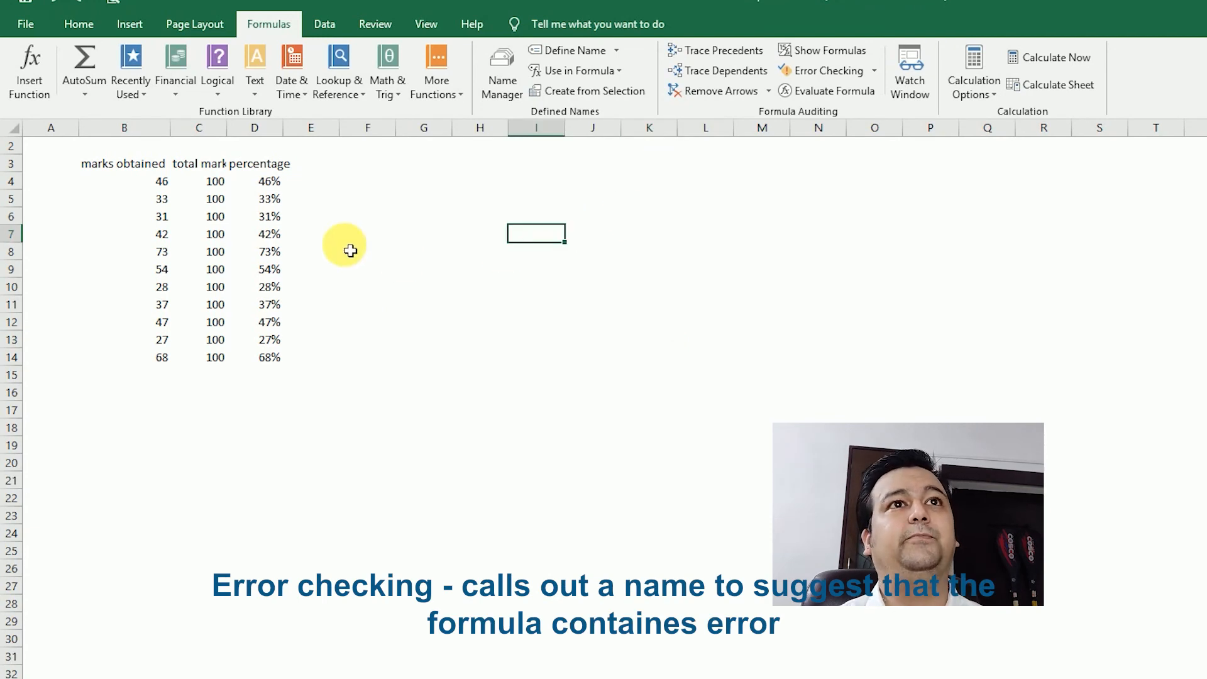
key("Down")
key("Down")
key("Down")
key("Down")
key("Down")
key("Down")
key("Down")
key("Down")
key("Left")
key("Left")
key("Left")
key("Left")
key("Left")
key("Left")
key("Left")
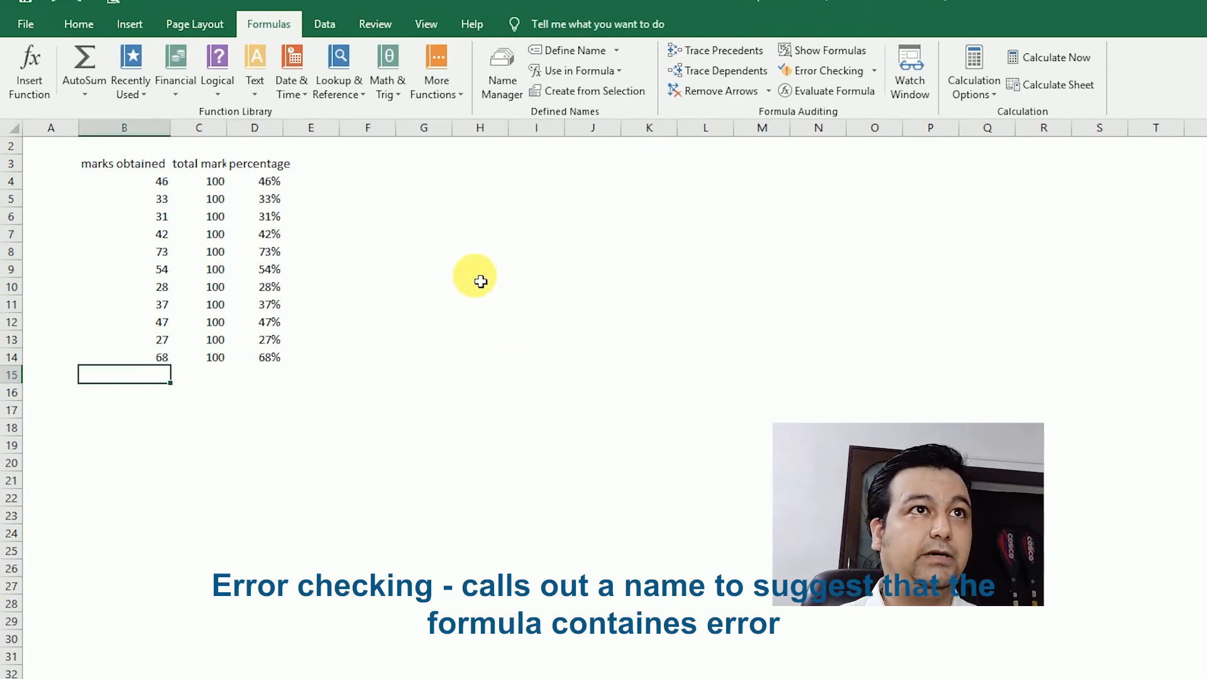
type("=substitute(")
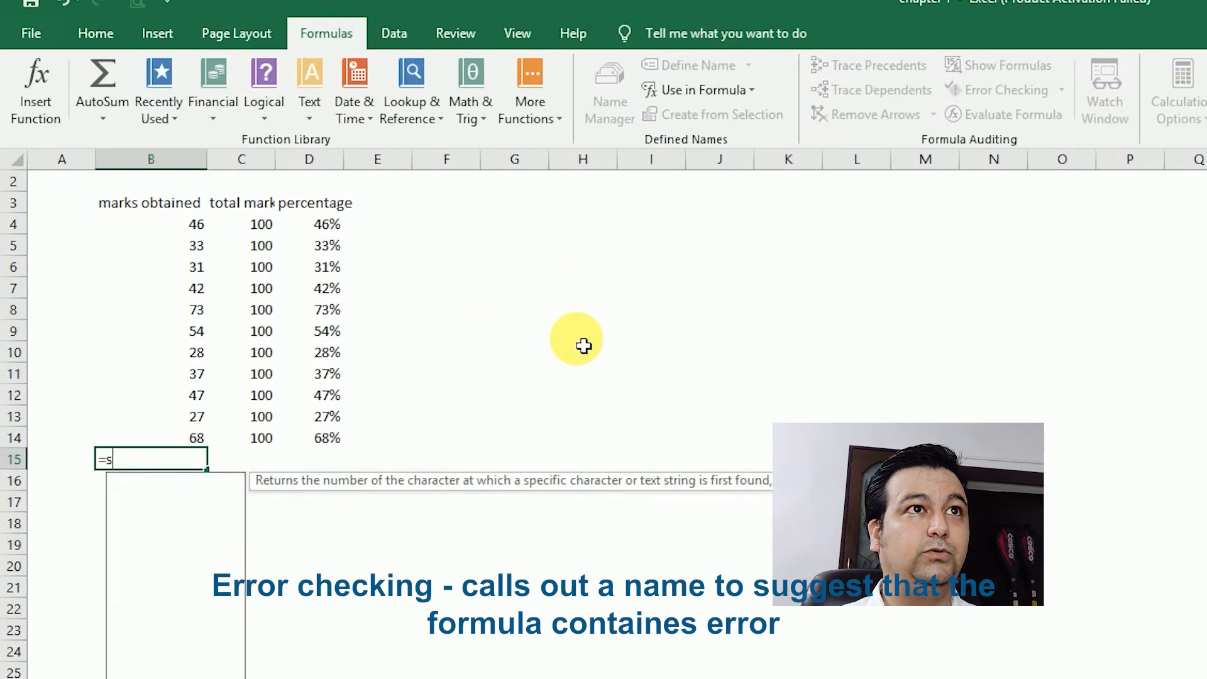
key("BackSpace")
key("BackSpace")
key("BackSpace")
key("BackSpace")
key("BackSpace")
key("BackSpace")
key("BackSpace")
key("BackSpace")
key("BackSpace")
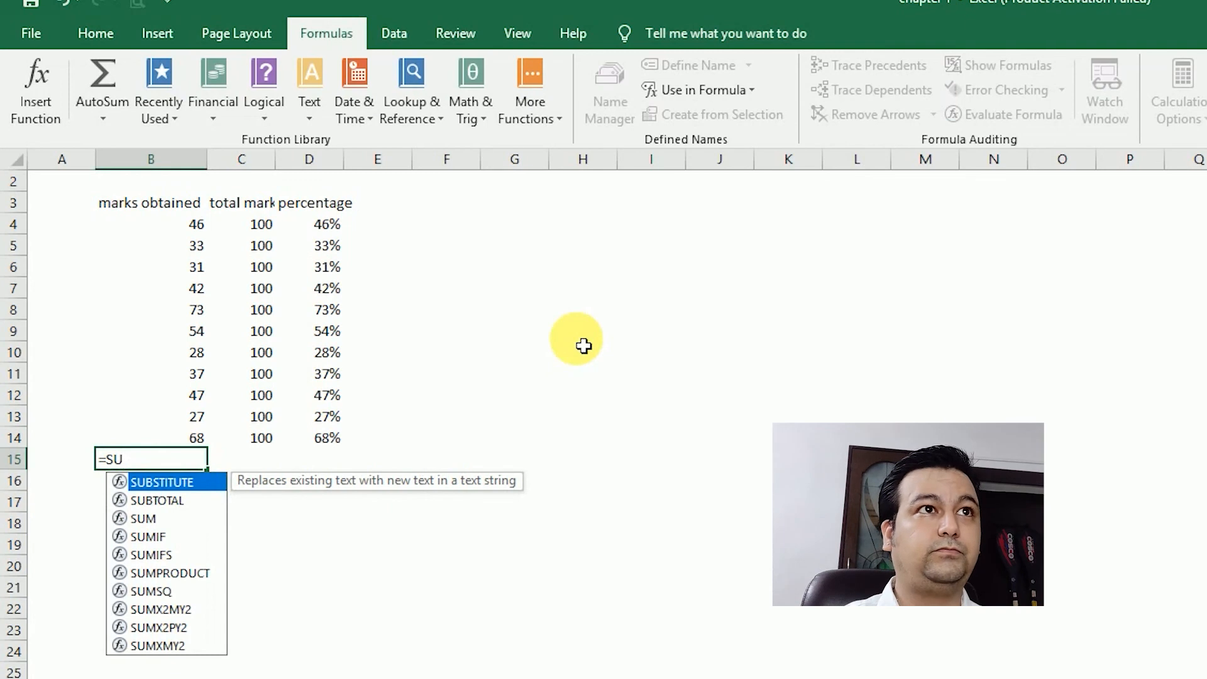
type("(")
key("Up")
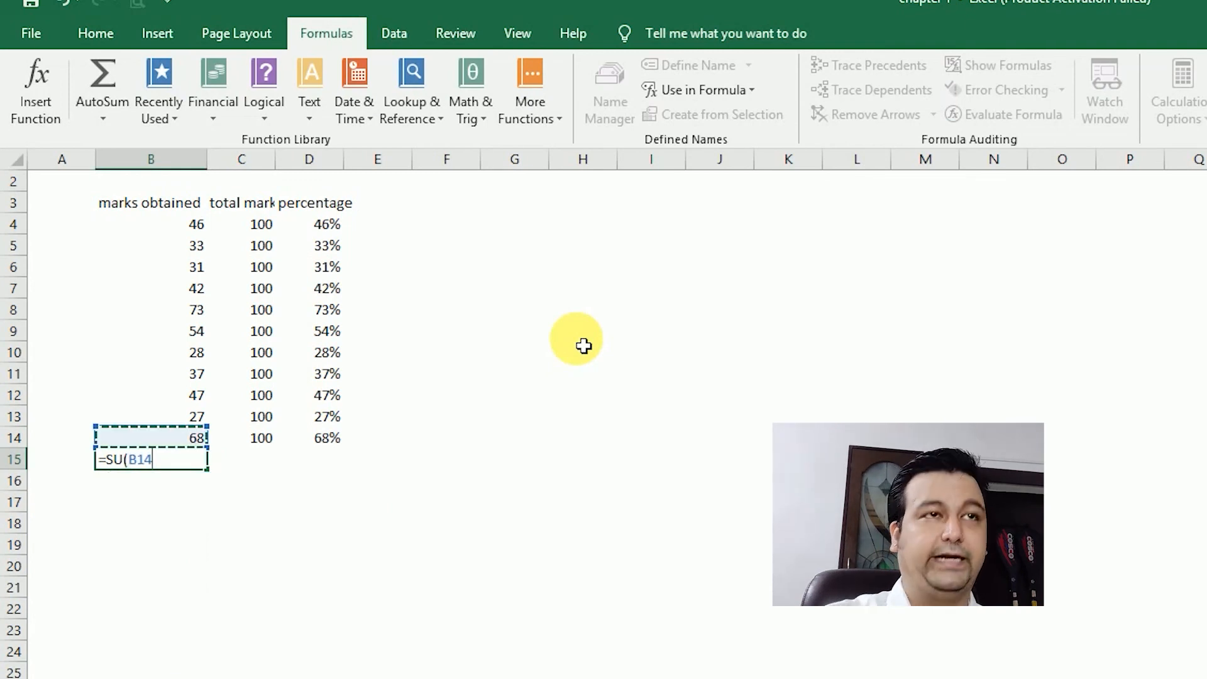
key("shift+Up")
key("shift+Up")
key("shift+Up")
key("shift+Up")
key("shift+Up")
key("shift+Up")
key("shift+Up")
key("shift+Up")
key("shift+Up")
key("shift+Up")
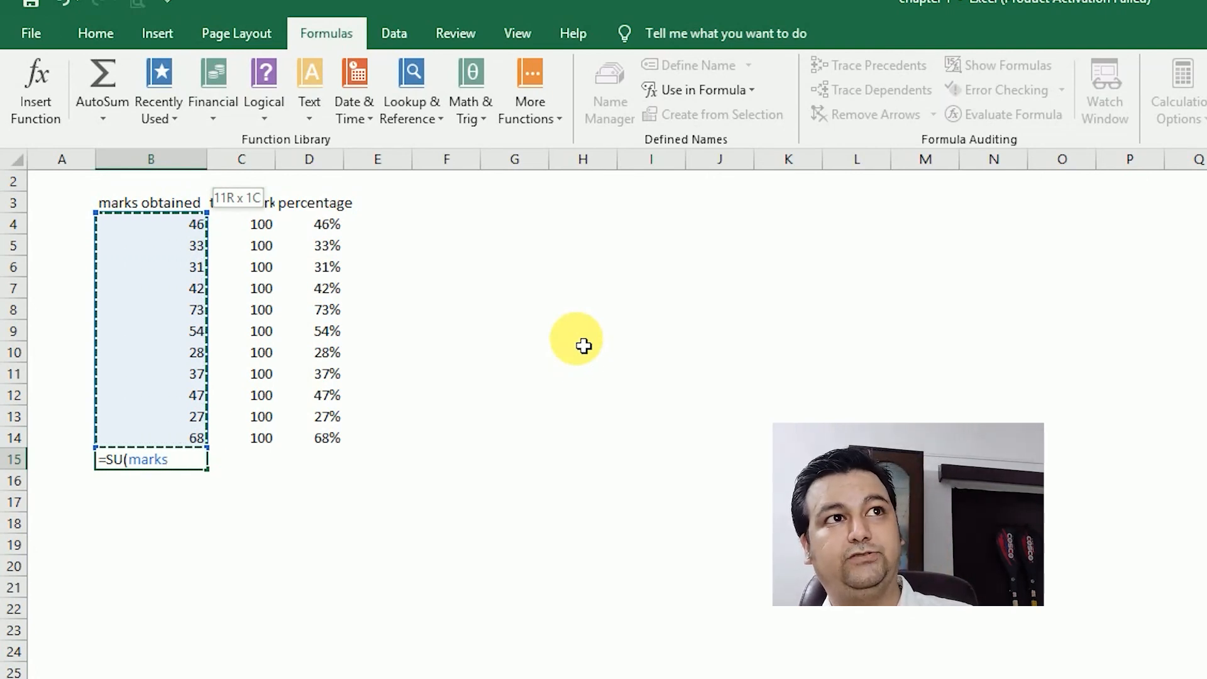
type(")")
key("Return")
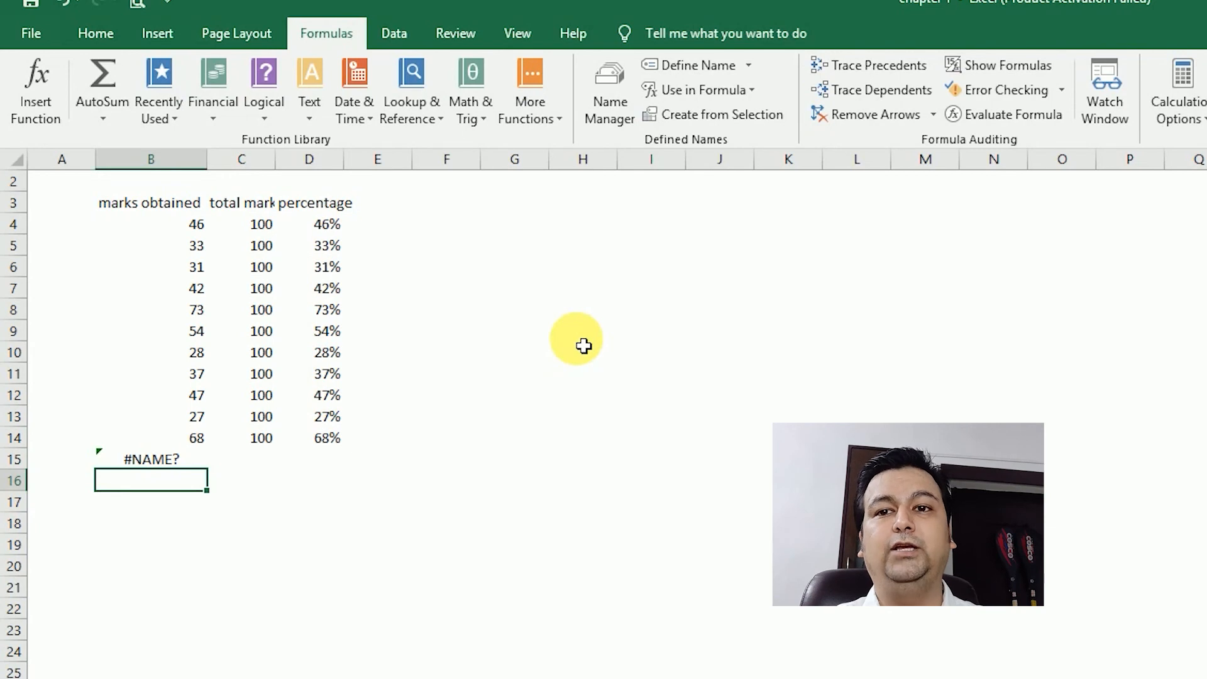
Step: Open the help on the invalid name error in B15 and display the formula bar
key("Up")
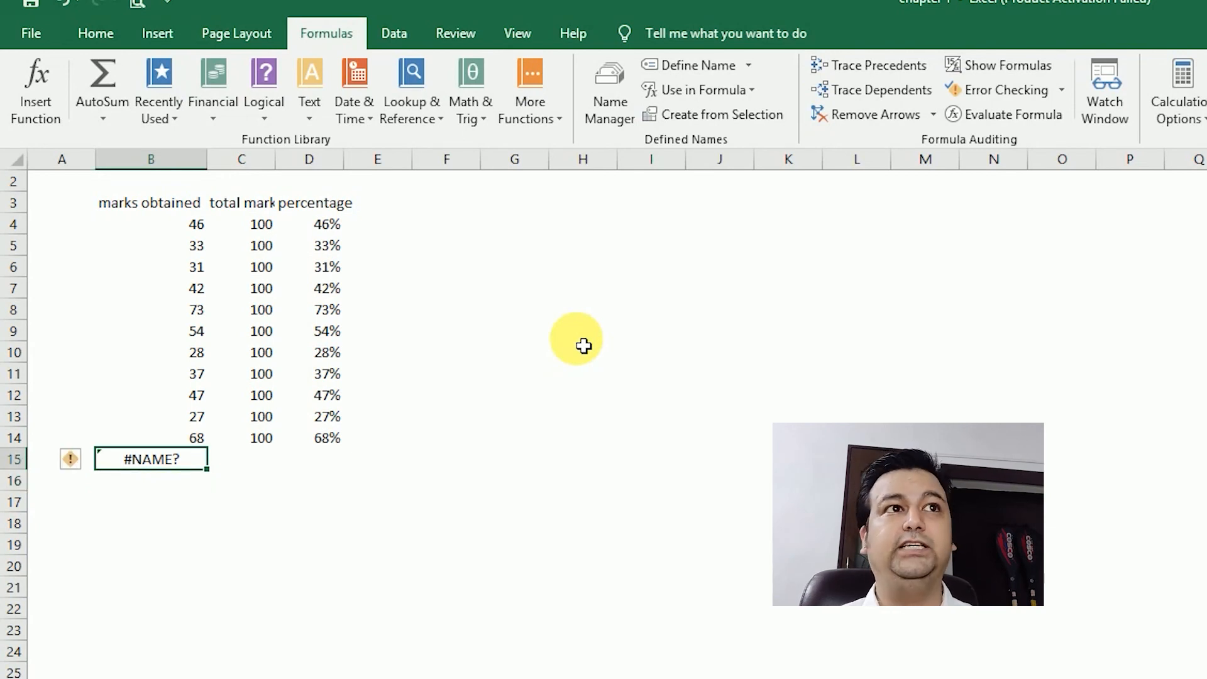
mouse_move(75, 466)
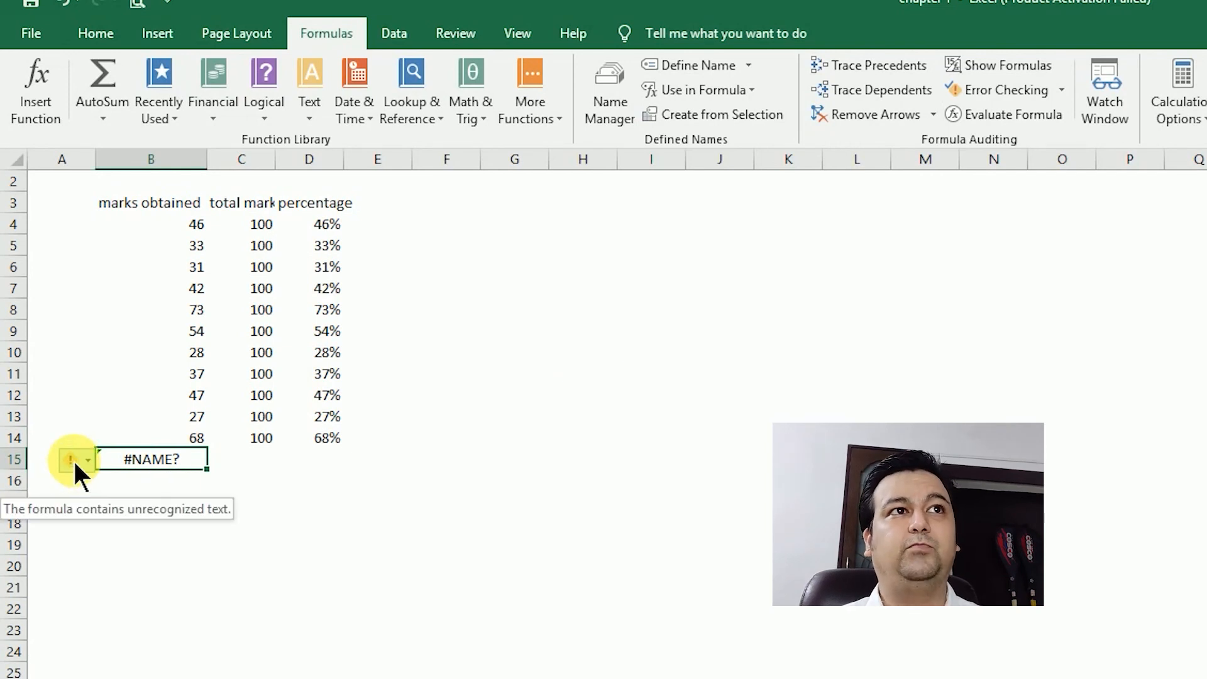
left_click(74, 464)
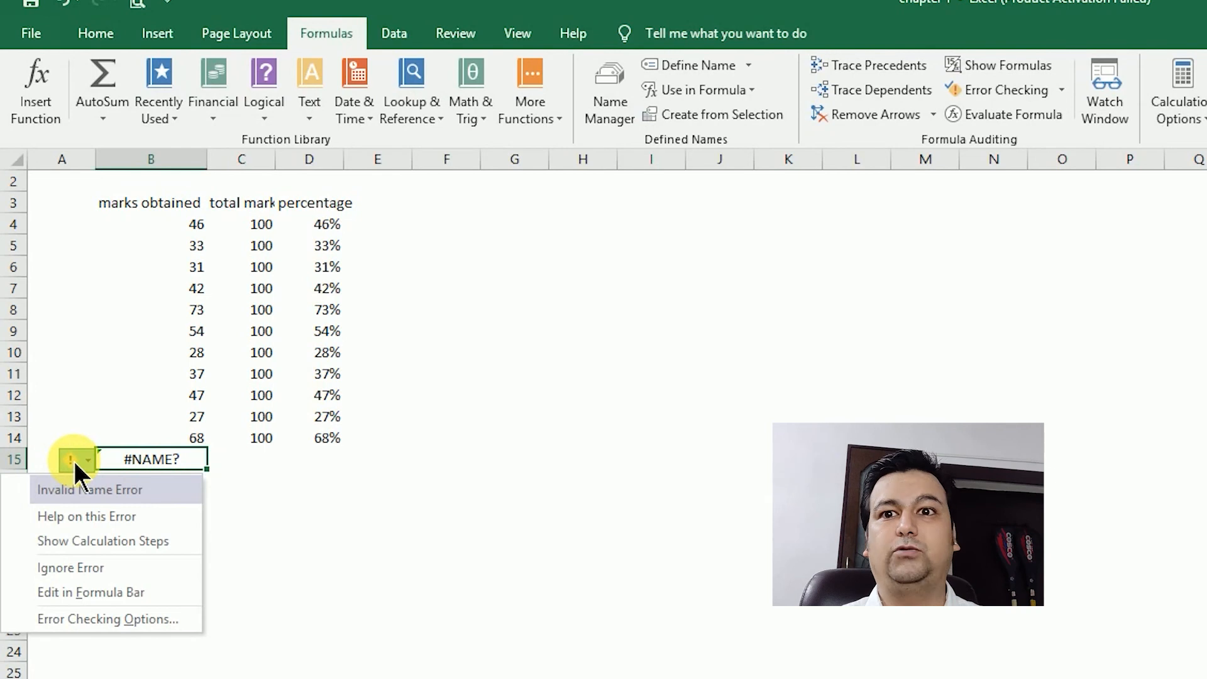
left_click(89, 512)
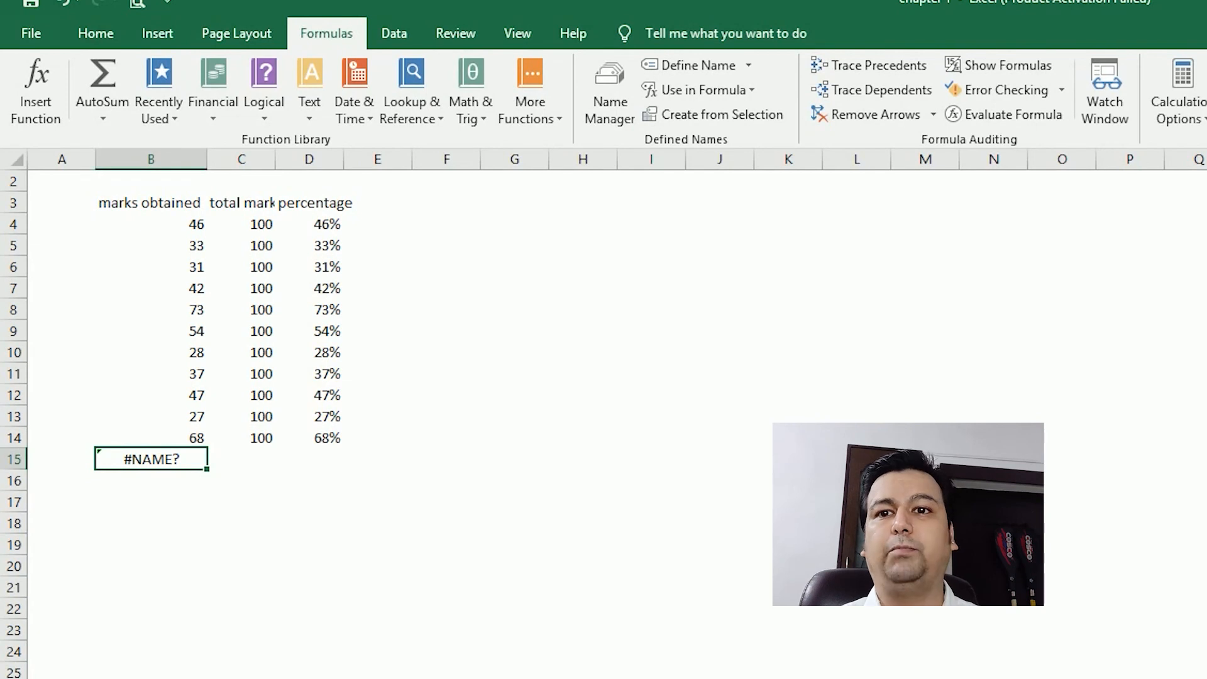
left_click(511, 32)
left_click(325, 75)
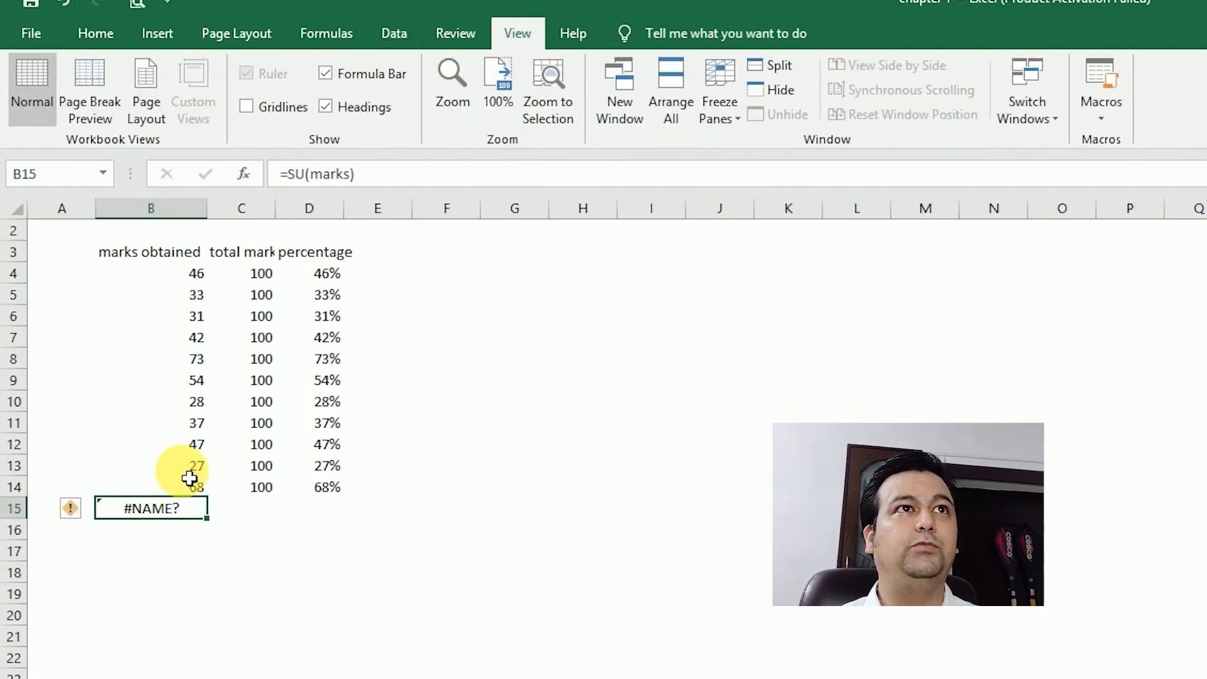
Step: Change the formula in B15 to =SUm(maks) with a deliberately misspelled range name, and clear the cell
left_click(318, 173)
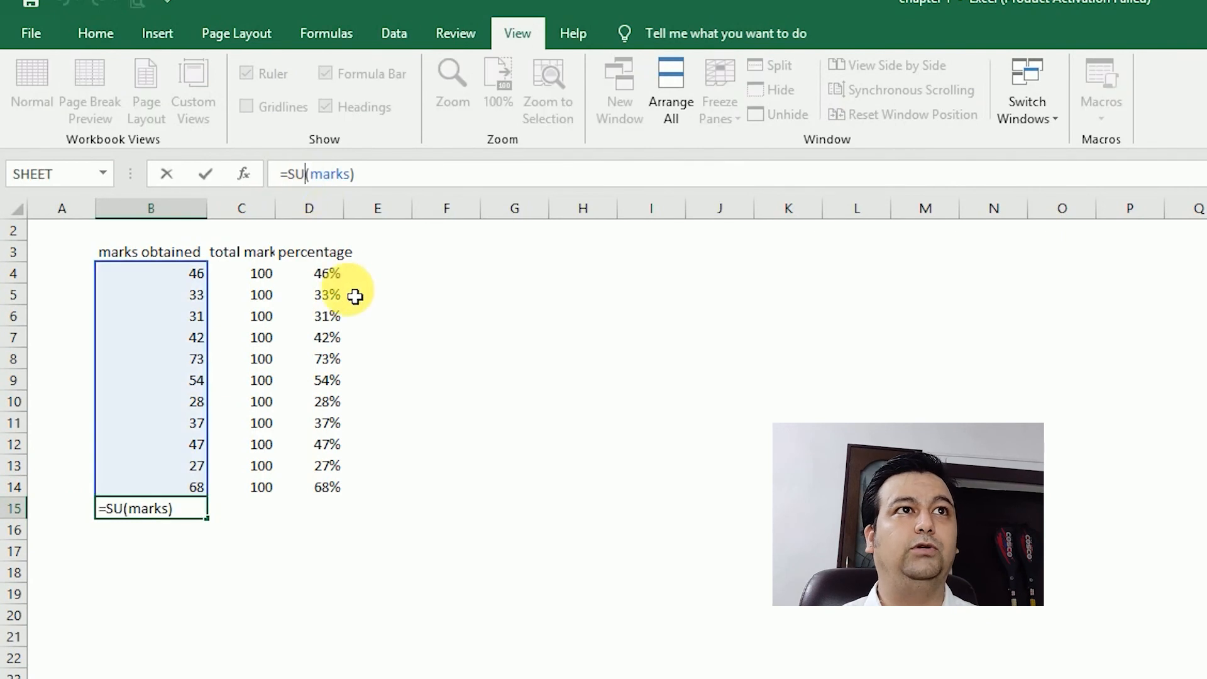
type("m")
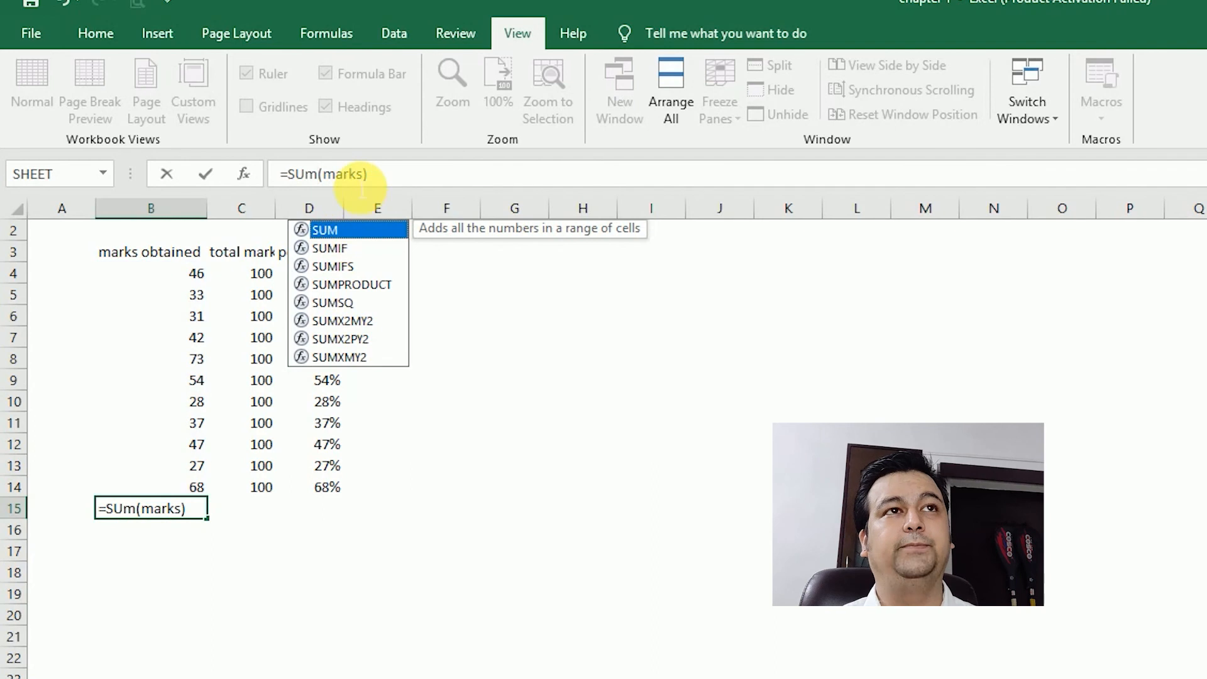
left_click(349, 175)
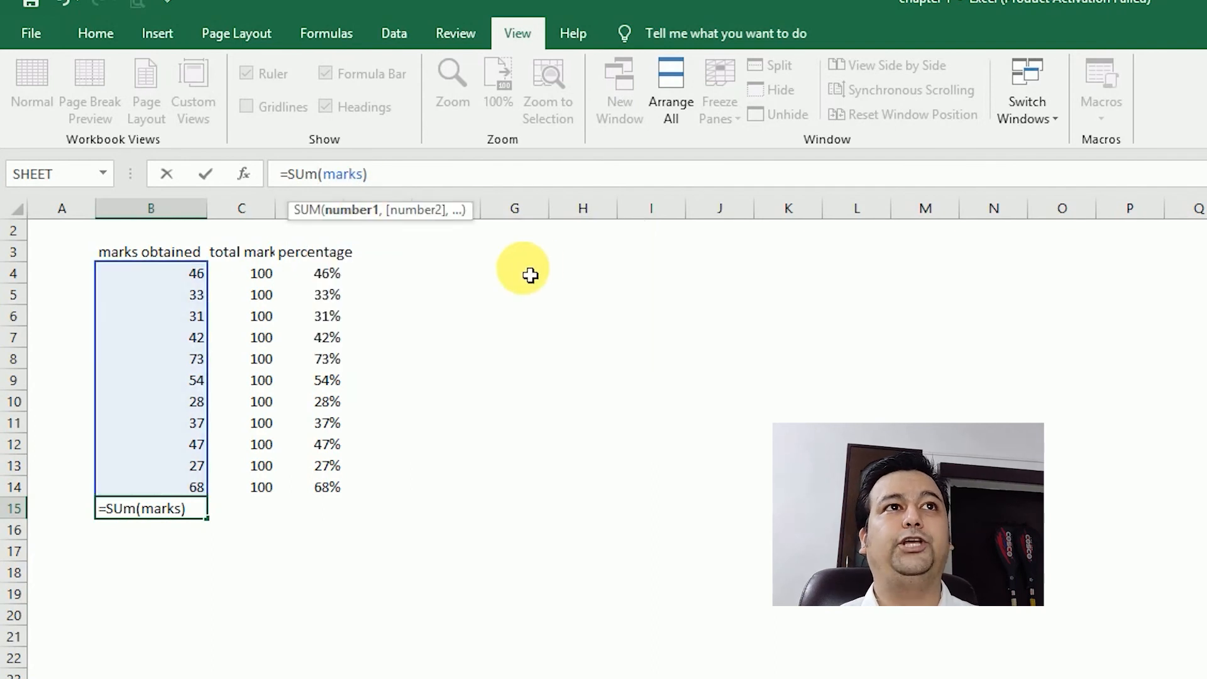
key("BackSpace")
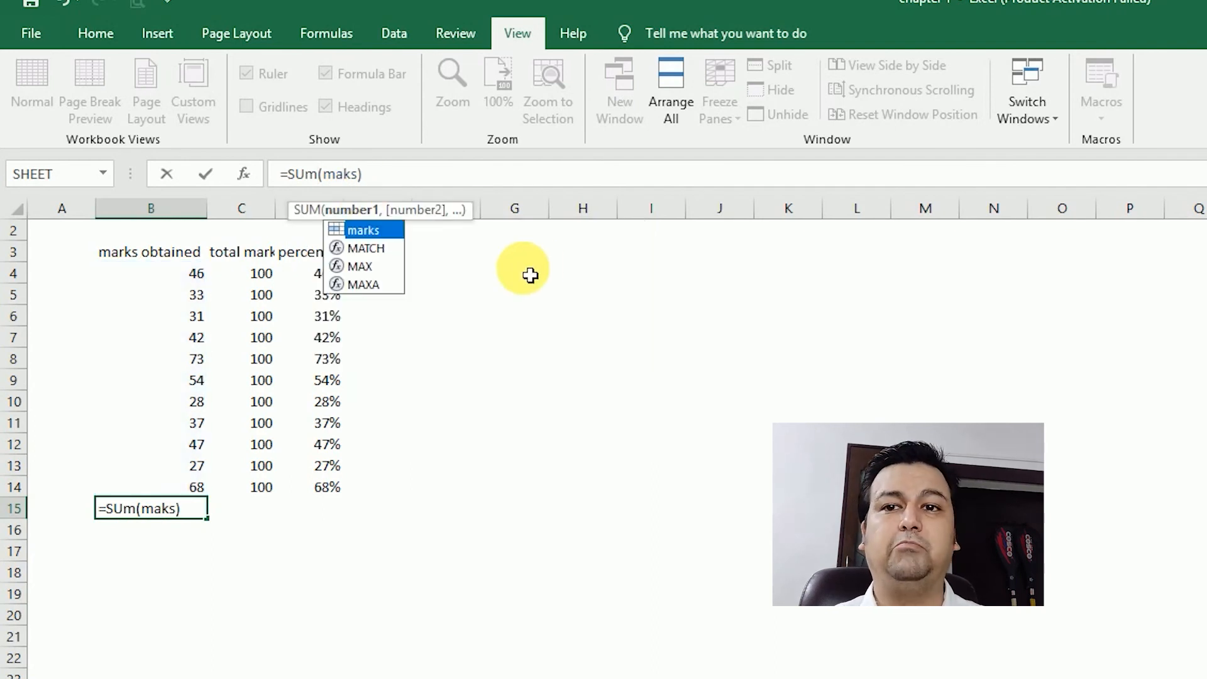
key("Return")
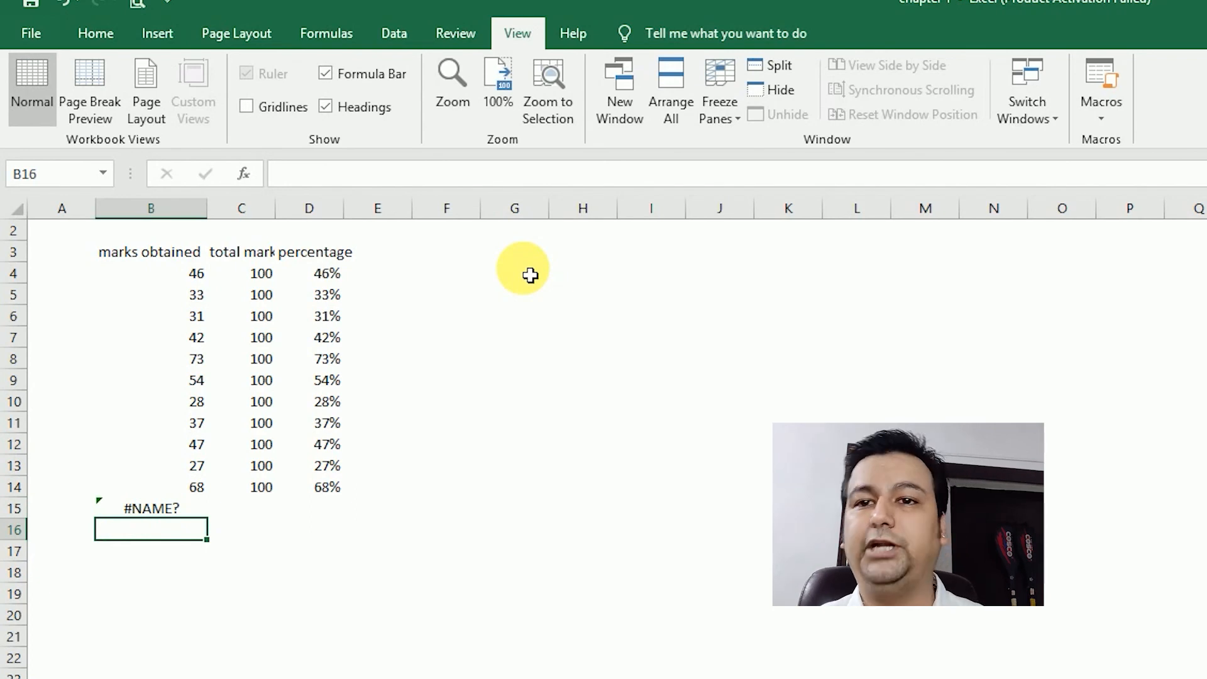
left_click(151, 510)
key("Delete")
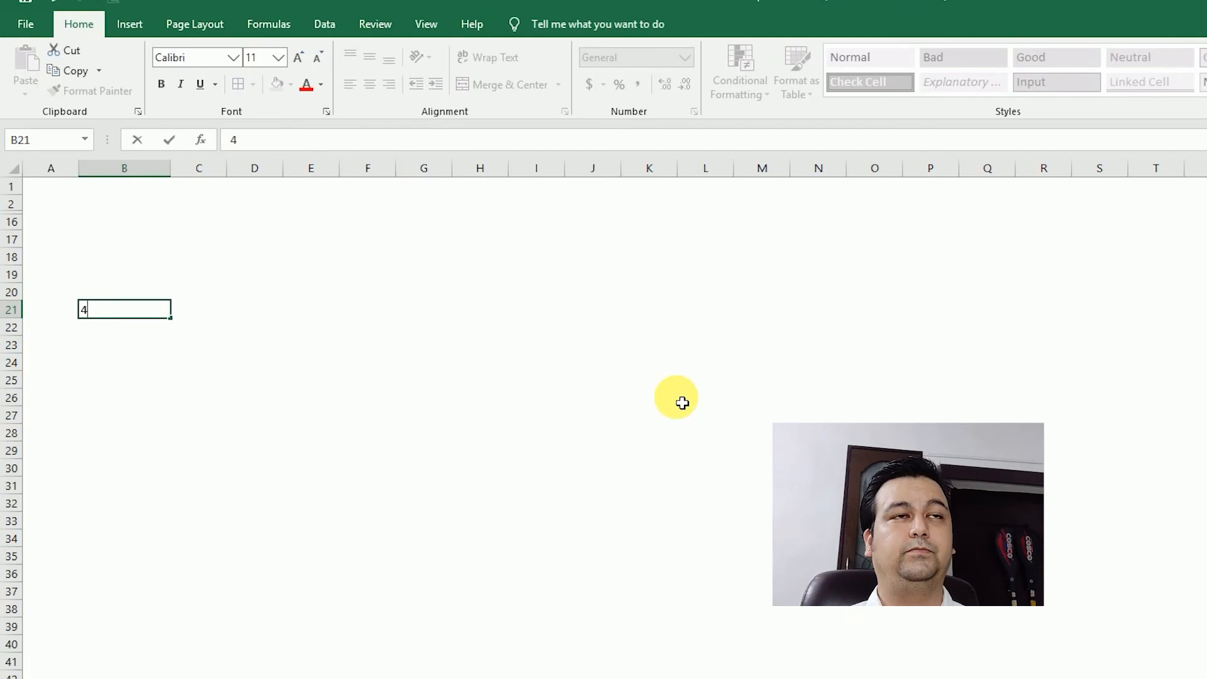
Step: Enter 46 in B21 and 100 in C21
type("6")
key("Tab")
type("100")
key("Tab")
Step: Enter the formula =B21/C21 in D21 and format the cell as a percentage
type("=")
key("Left")
key("Left")
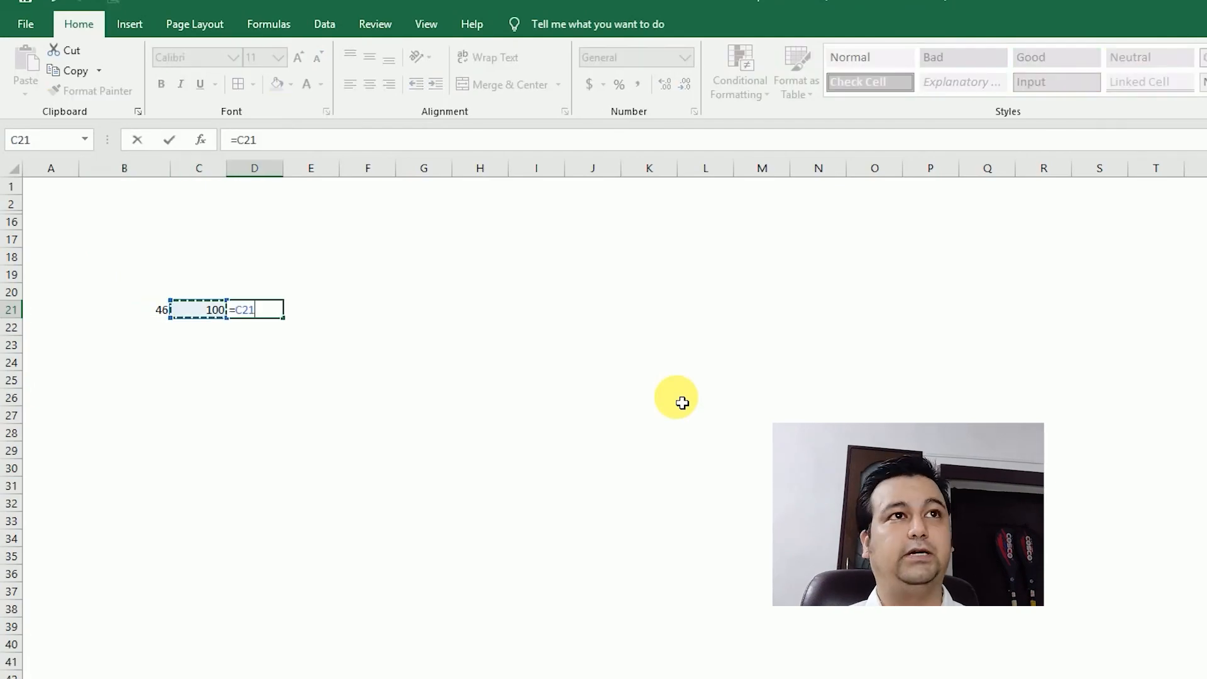
type("/")
key("Right")
key("Left")
key("Left")
key("Return")
key("Up")
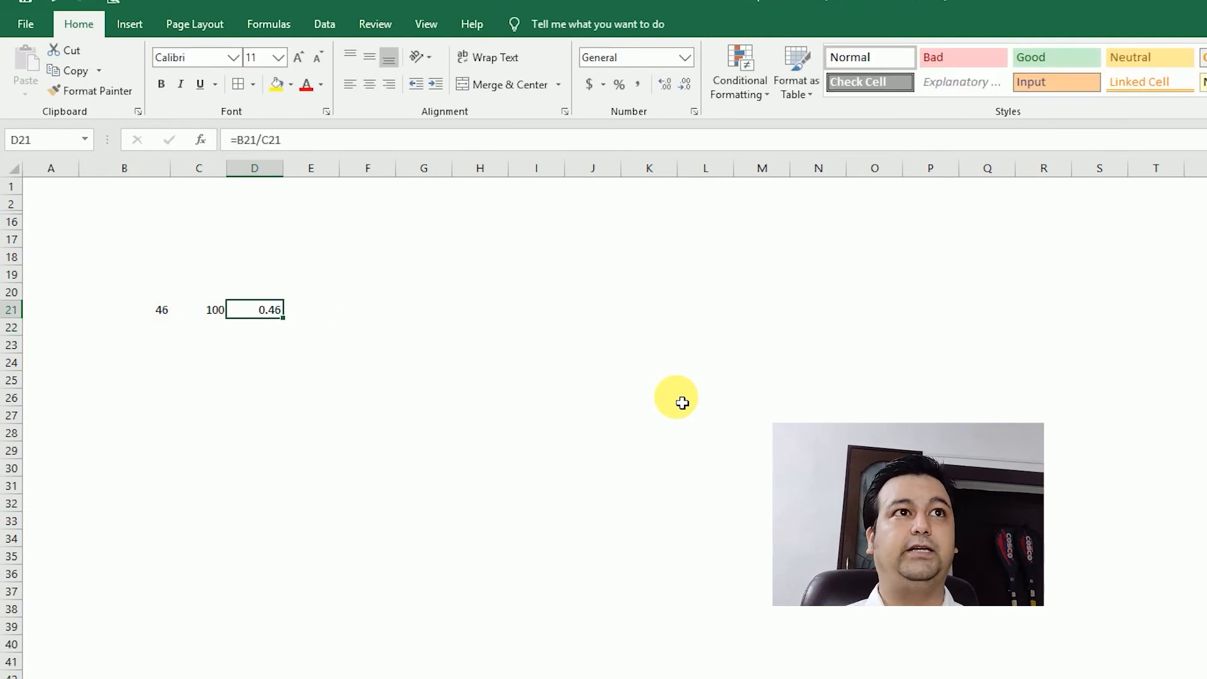
left_click(612, 93)
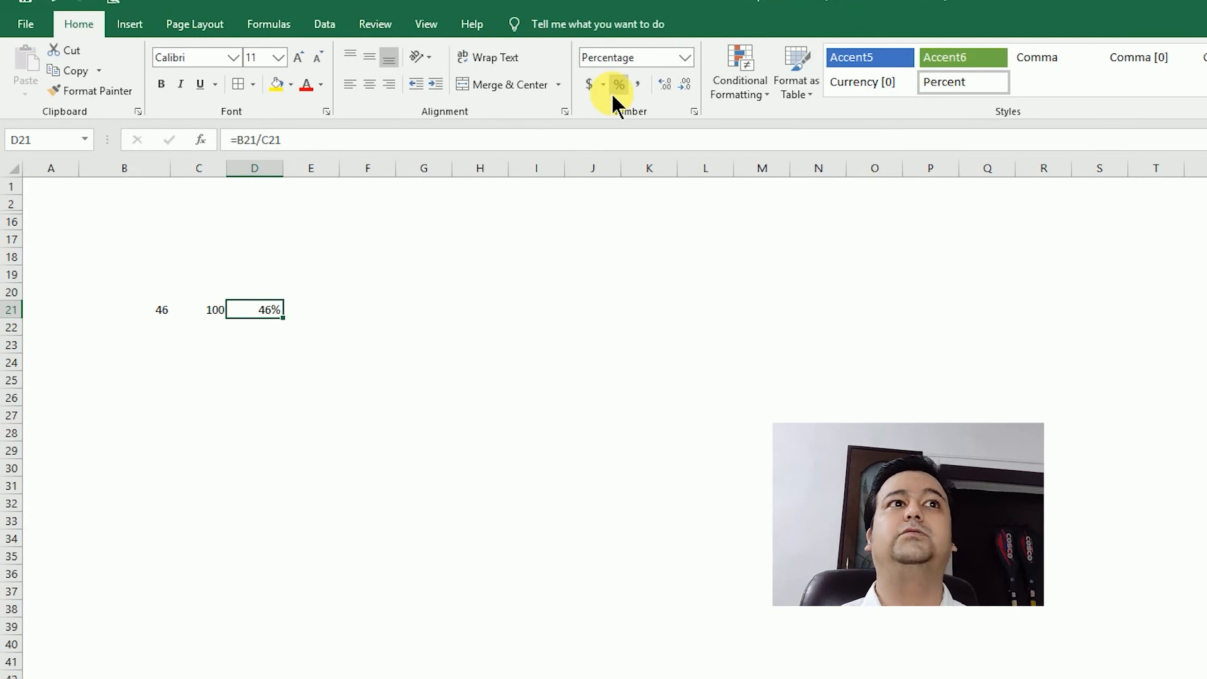
left_click(526, 486)
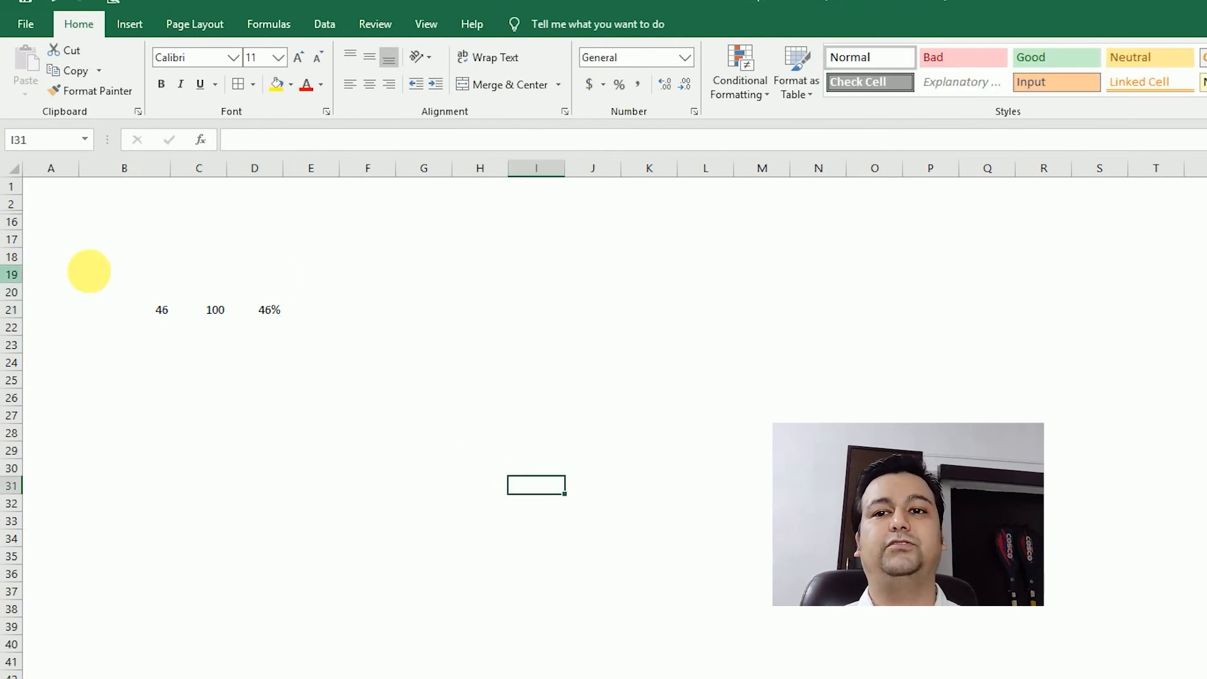
Step: Move the value in B21 to B19
left_click(162, 310)
key("ctrl+c")
left_click(167, 275)
key("ctrl+v")
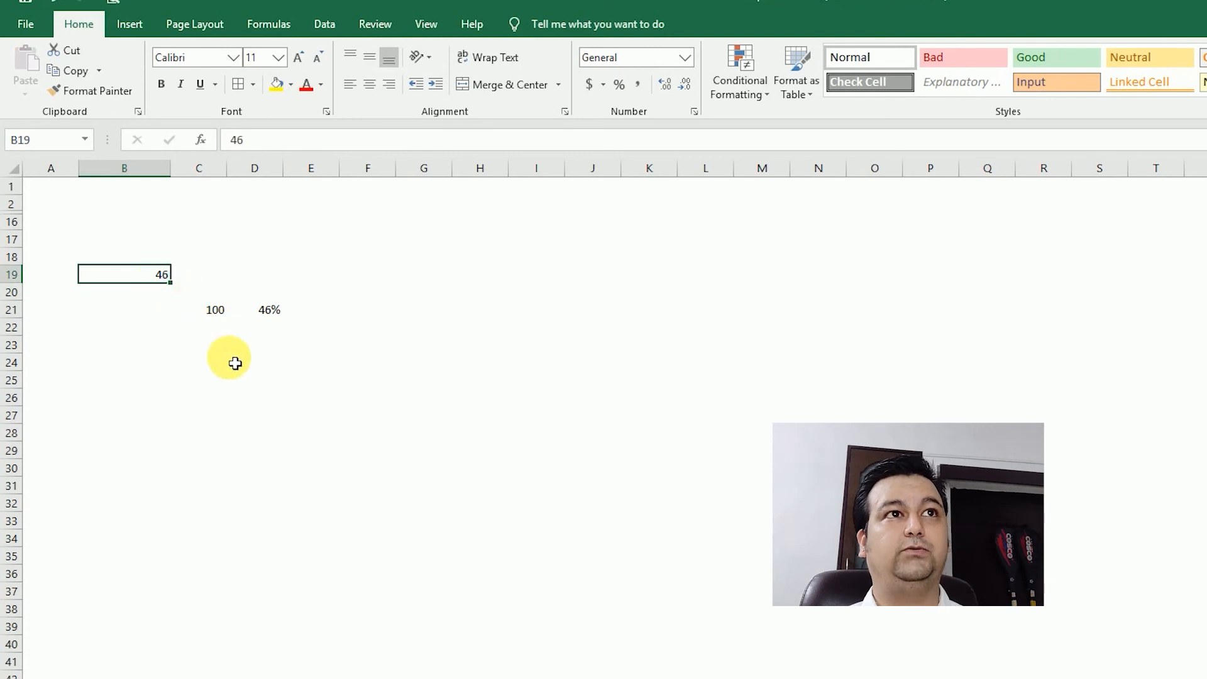
left_click(248, 381)
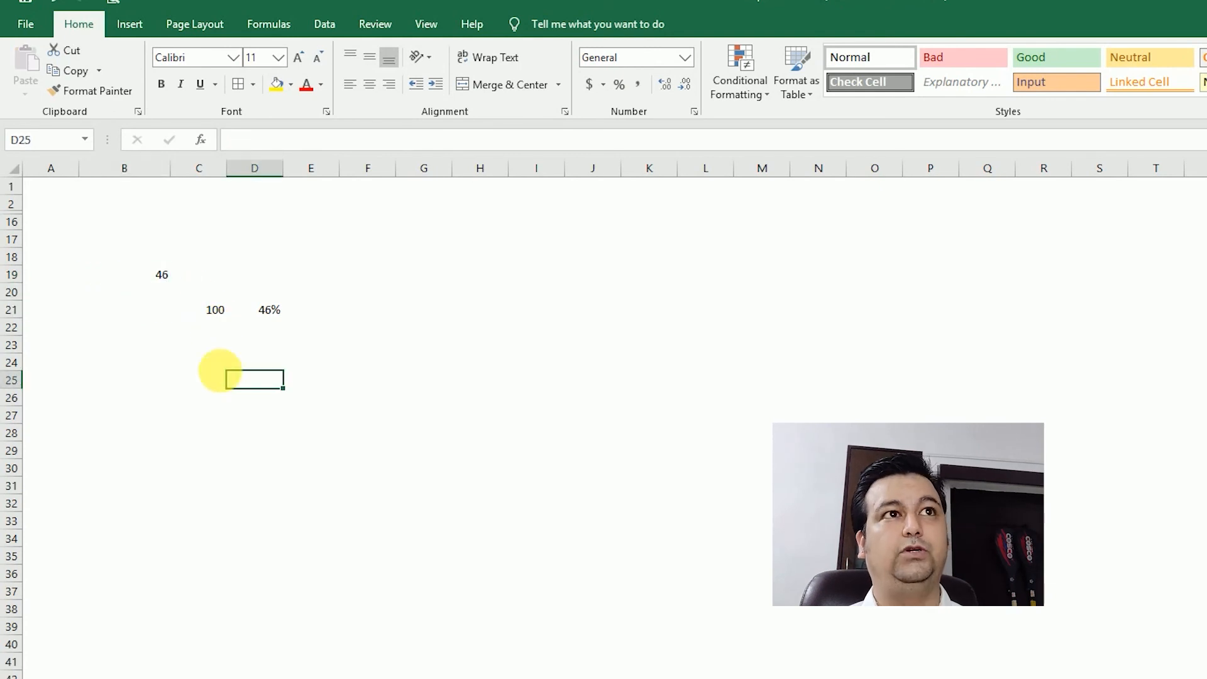
Step: Delete the entire row 19 that holds the value referenced by the percentage formula
left_click(11, 274)
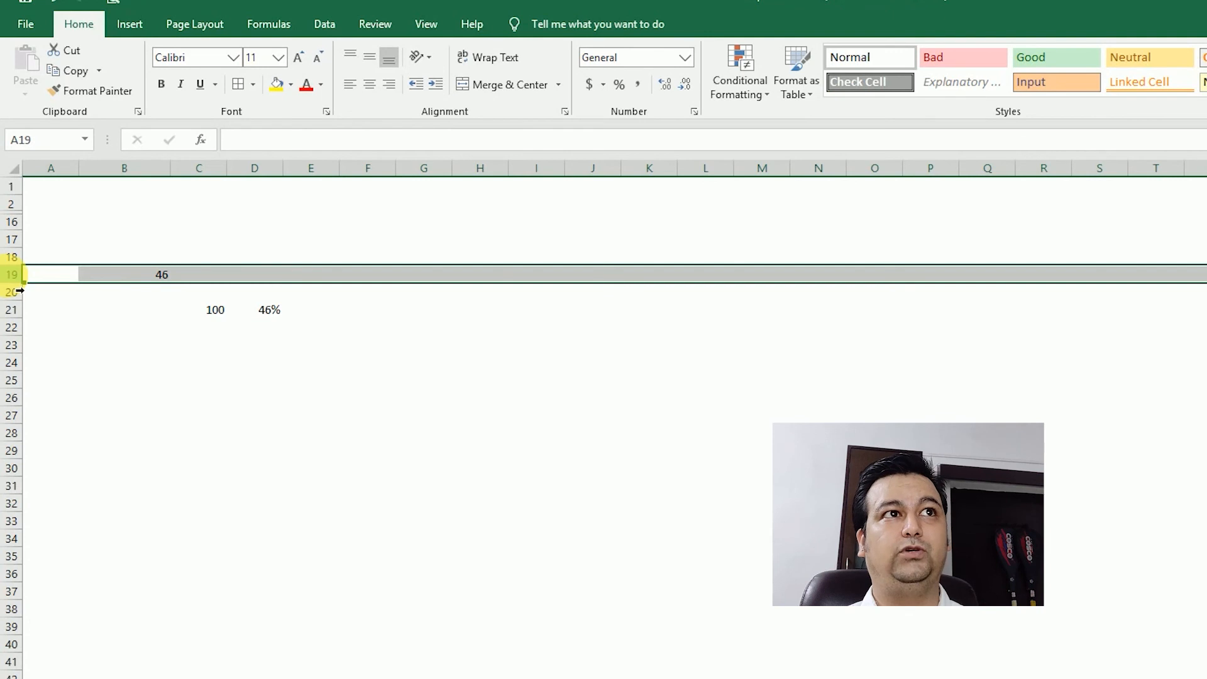
right_click(13, 278)
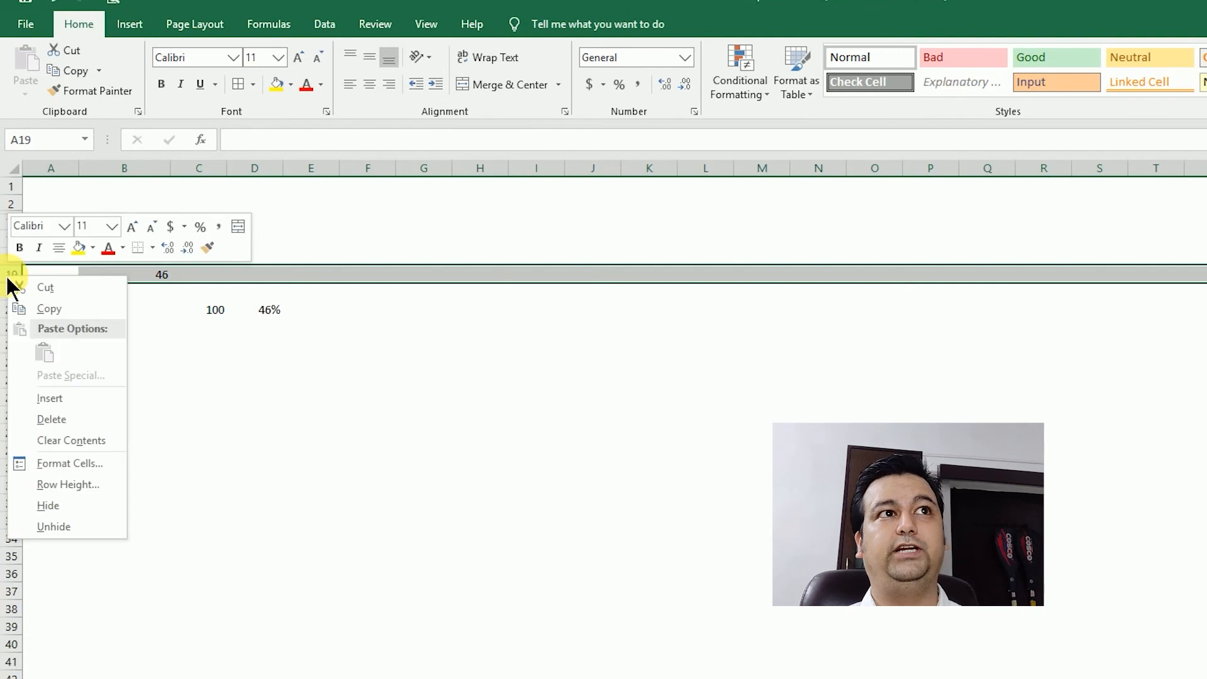
left_click(81, 416)
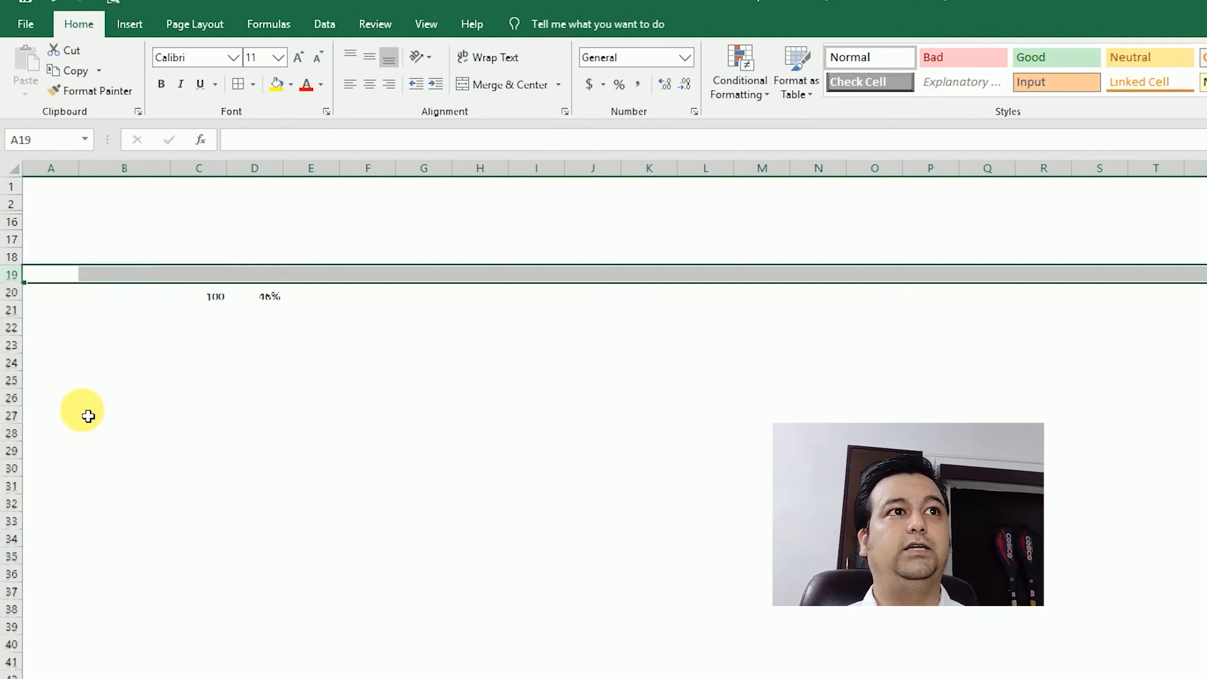
left_click(476, 345)
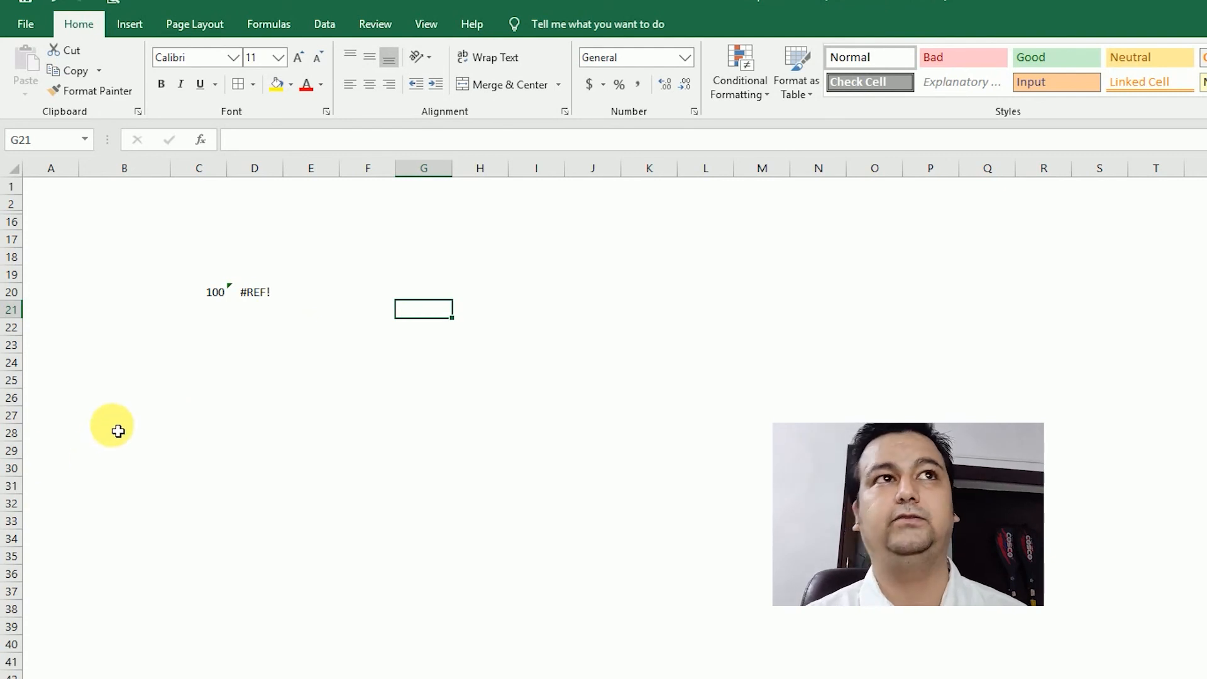
Step: Inspect the broken reference in D20's formula and clear the contents of C20:D20
left_click(251, 294)
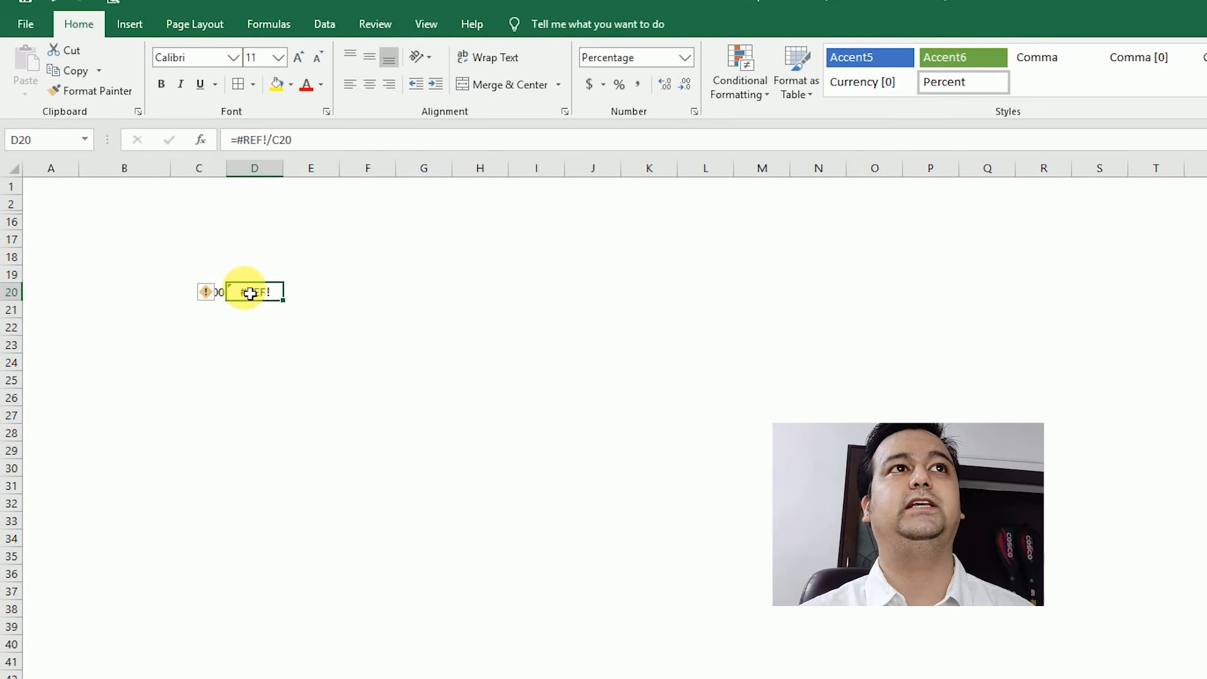
left_click(367, 327)
left_click_drag(184, 294, 270, 291)
key("Delete")
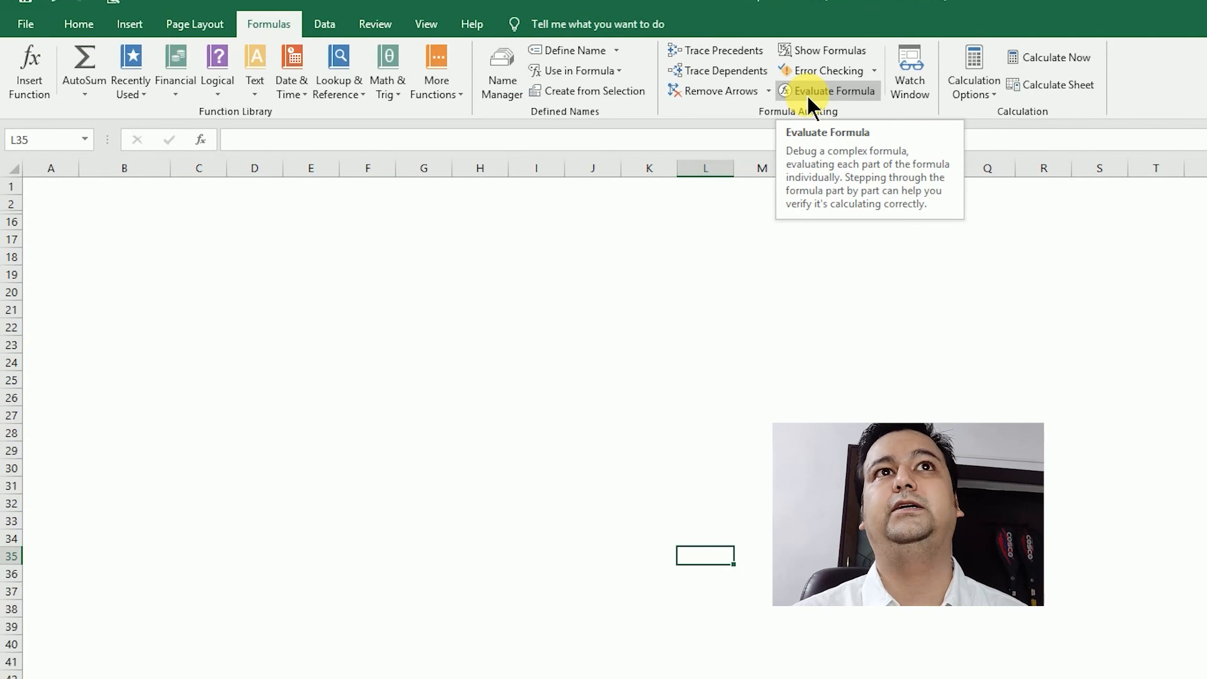
Step: Start a VLOOKUP formula in E22 with cell Q5 of the formula sheet as its lookup value
left_click(293, 328)
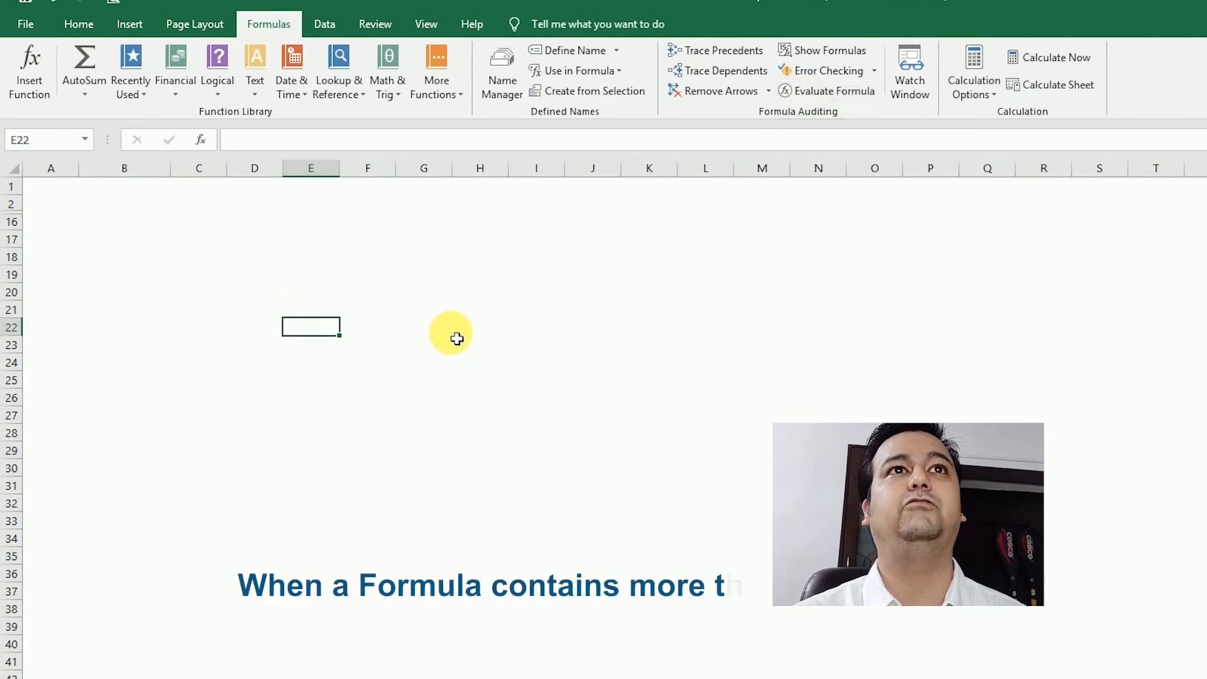
type("=vlook")
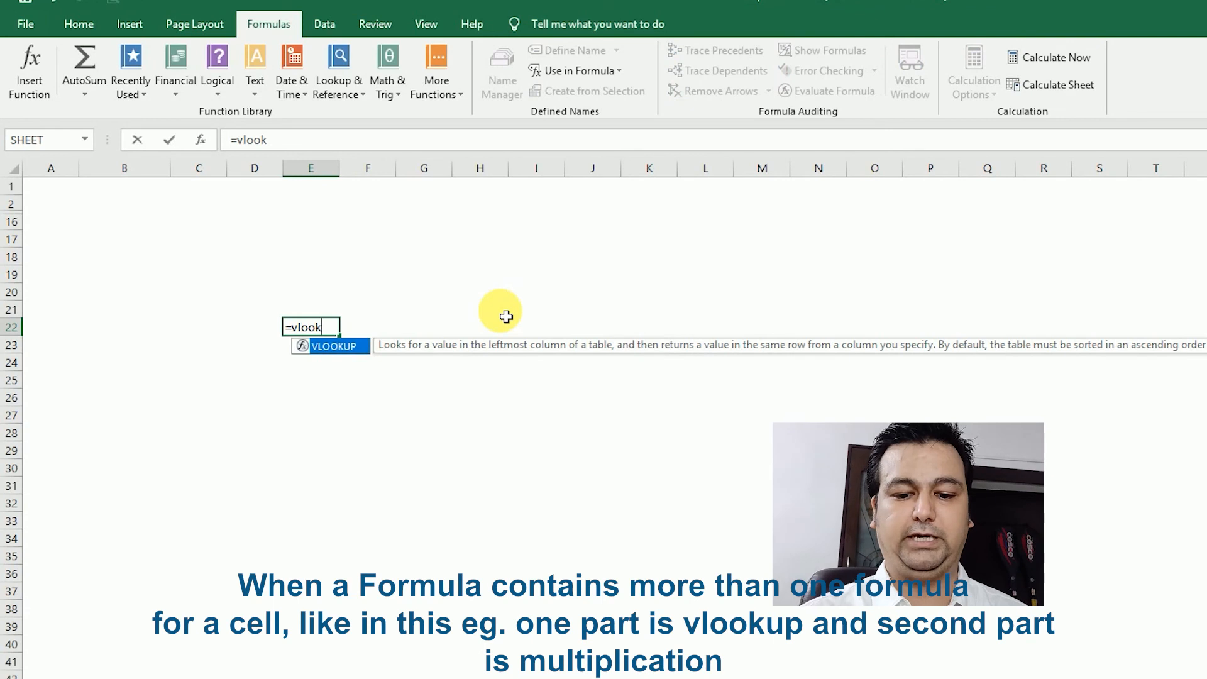
key("Tab")
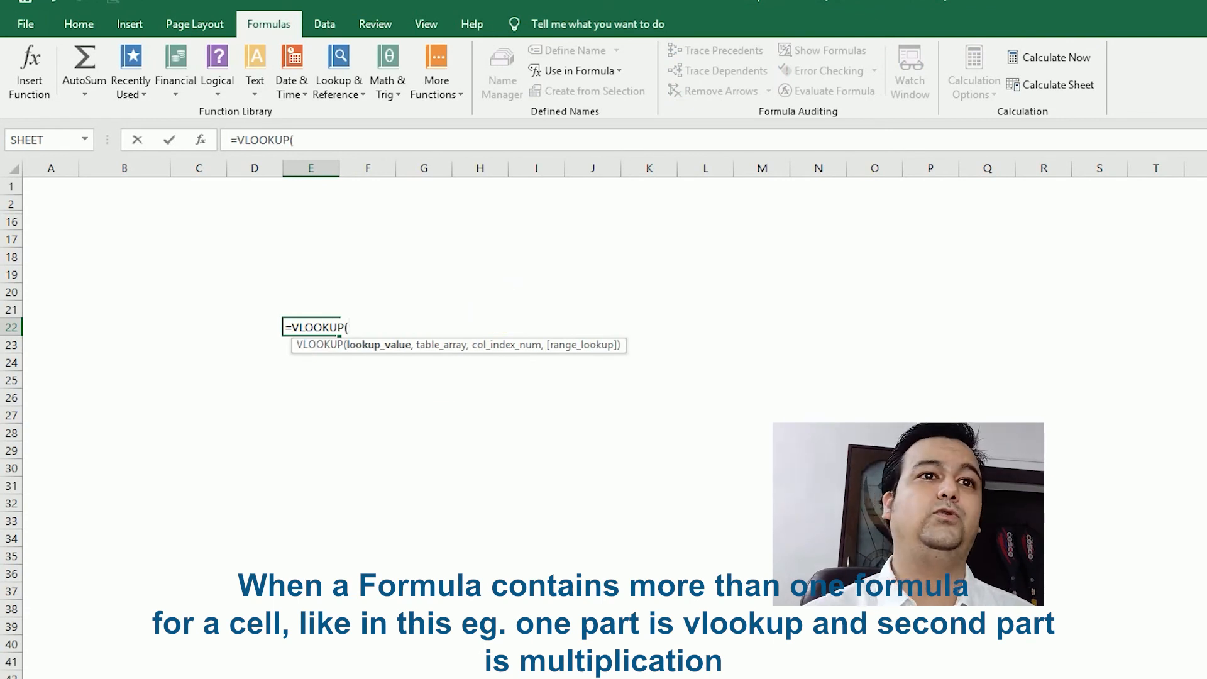
left_click(377, 677)
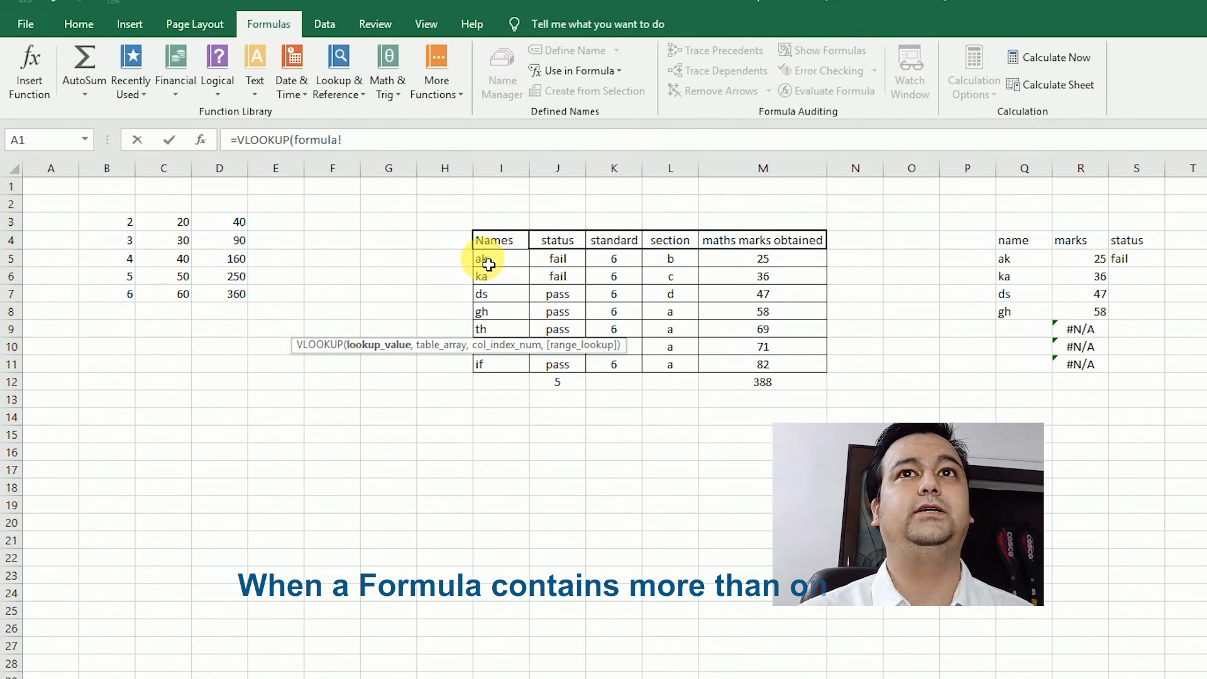
left_click(1030, 267)
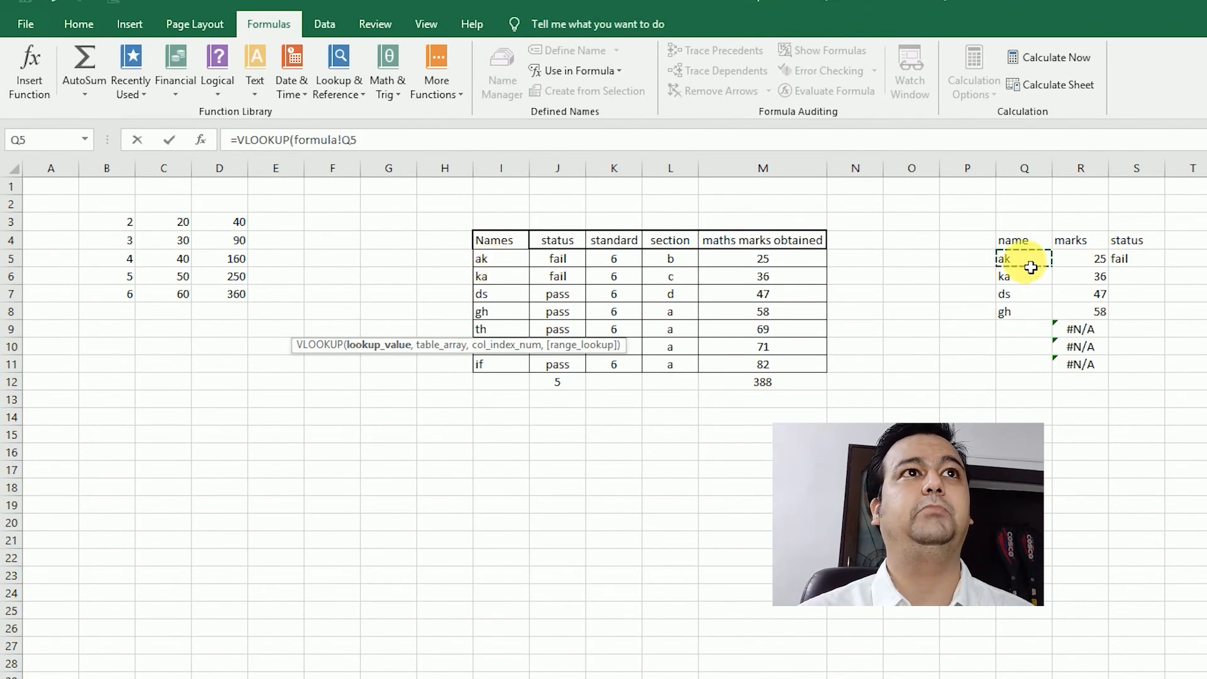
type(",")
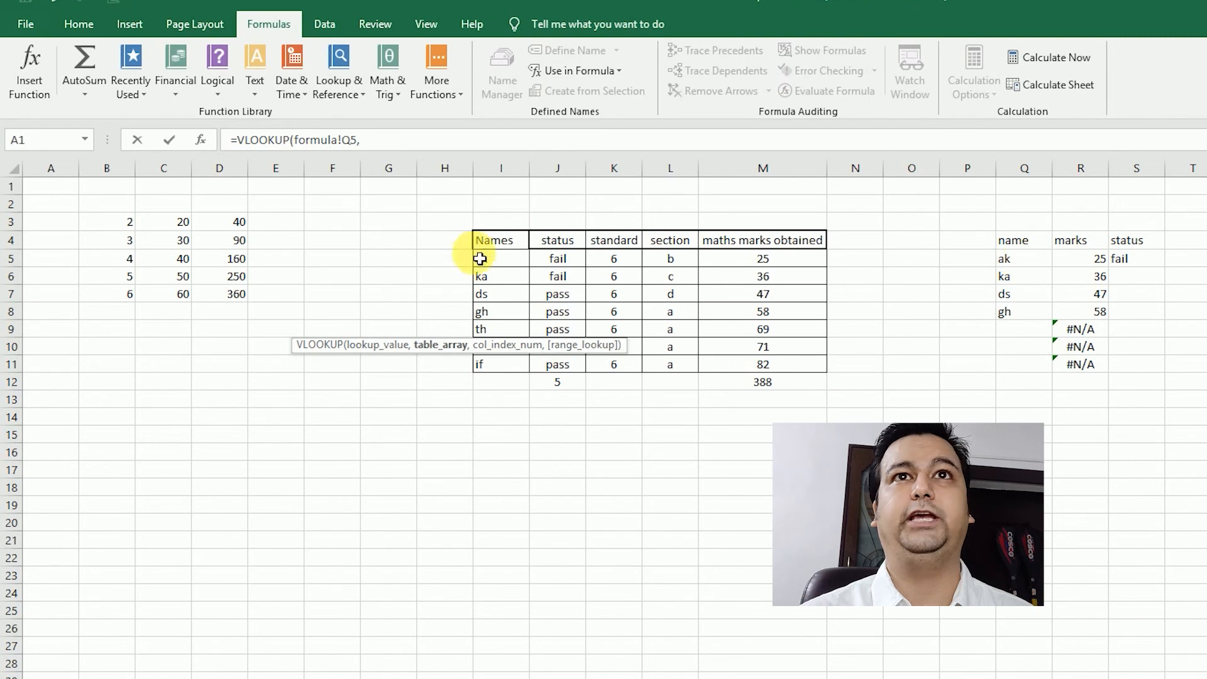
Step: Set the VLOOKUP table array to the absolute range $I$5:$M$11 on the formula sheet
left_click_drag(484, 259, 776, 364)
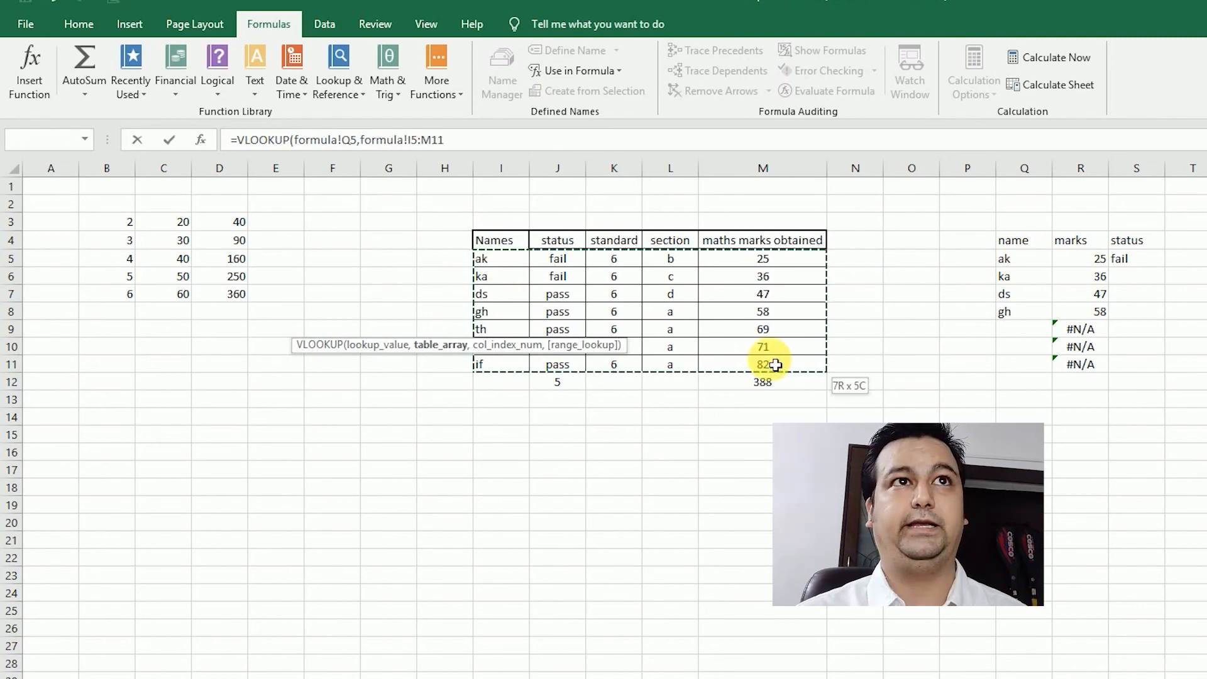
key("F4")
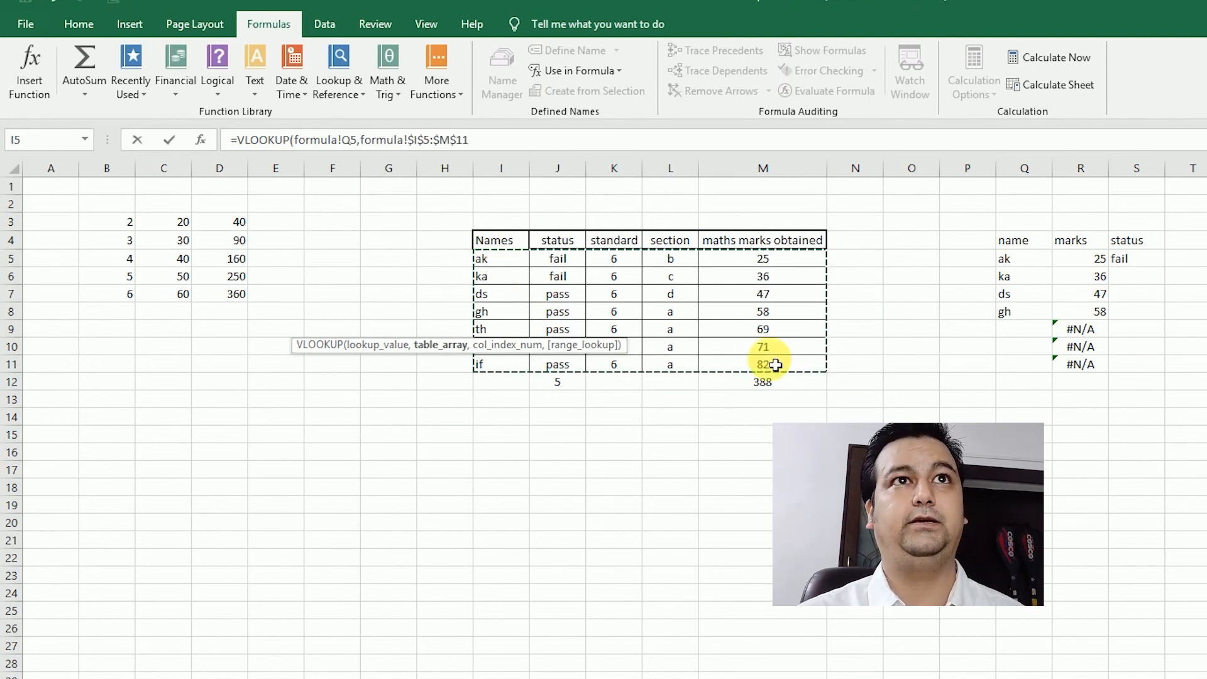
type(",")
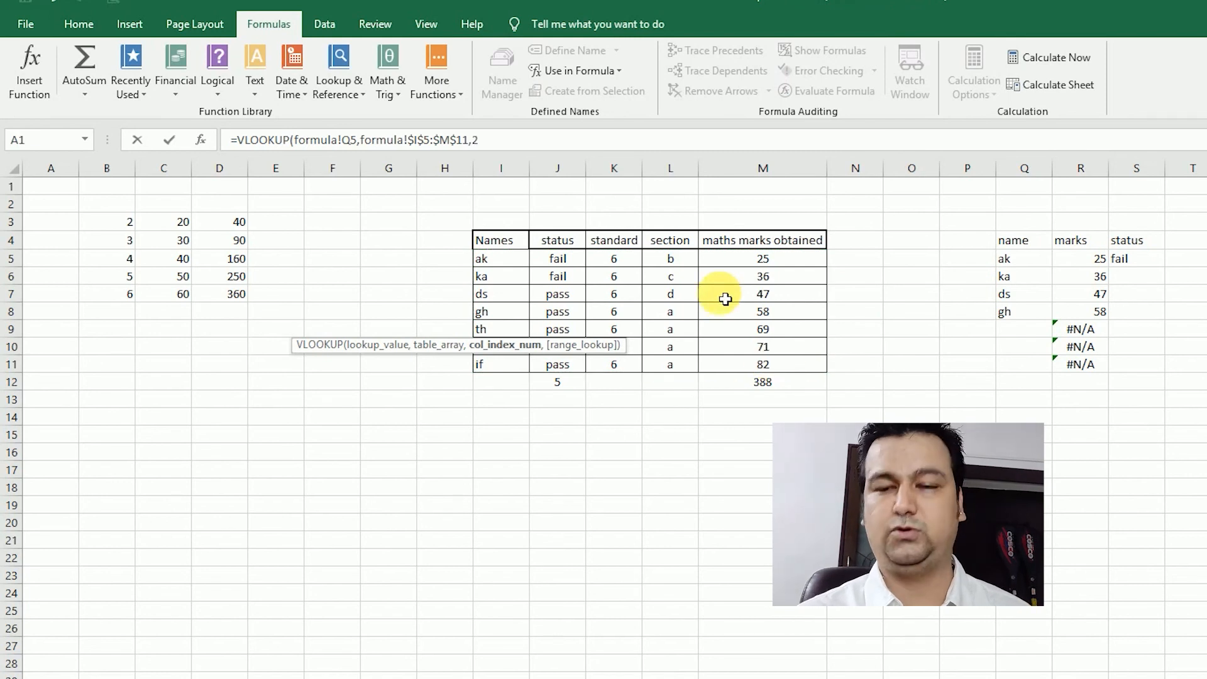
Step: Enter column index 2 and FALSE for an exact match in the VLOOKUP, and change the column index to 5
type("2,")
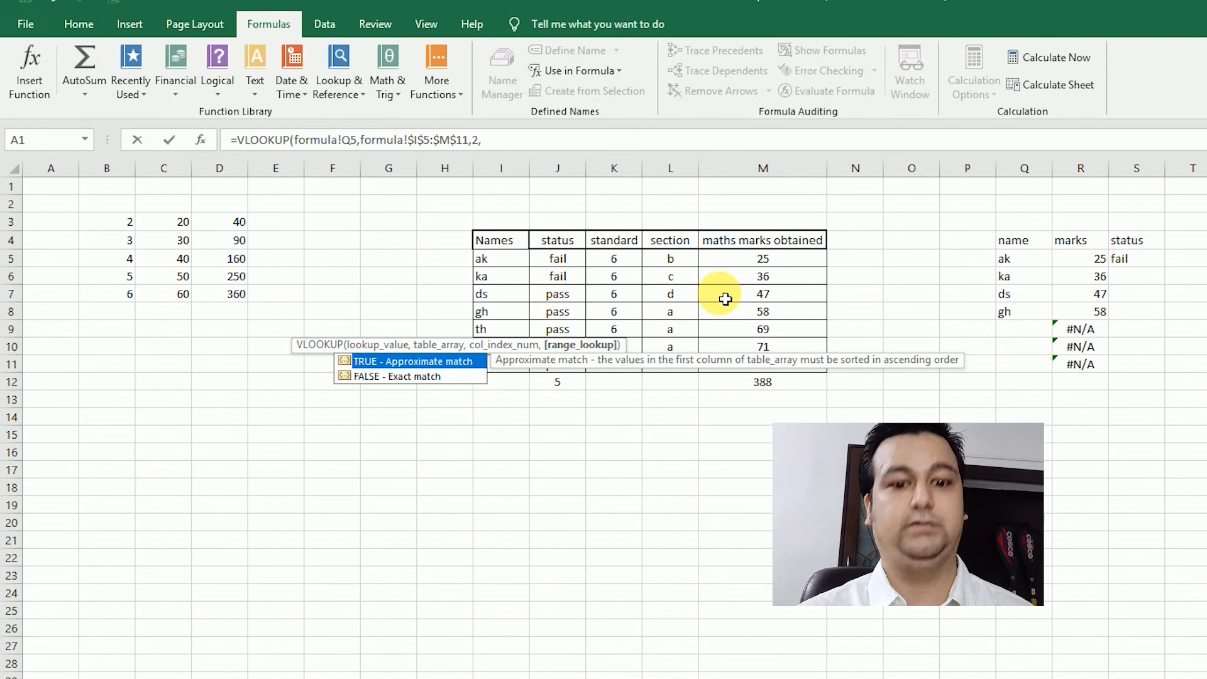
key("Down")
key("Tab")
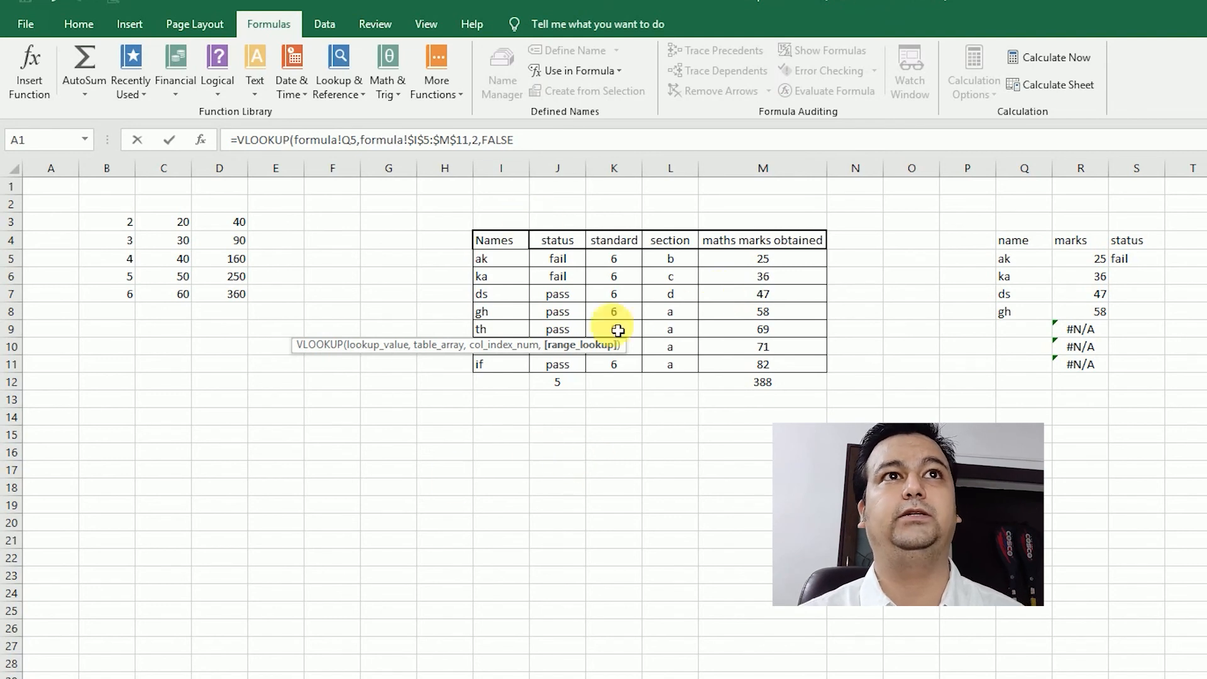
left_click(476, 143)
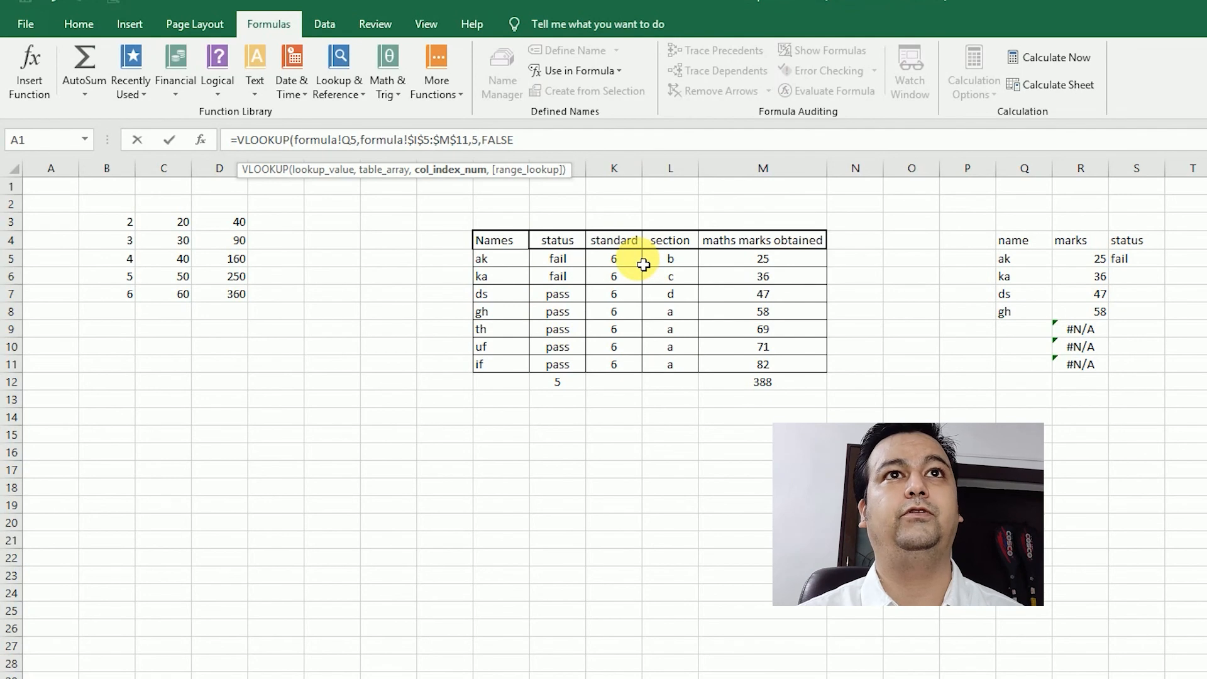
Step: Close the VLOOKUP's bracket after FALSE and commit the formula in E22
key("End")
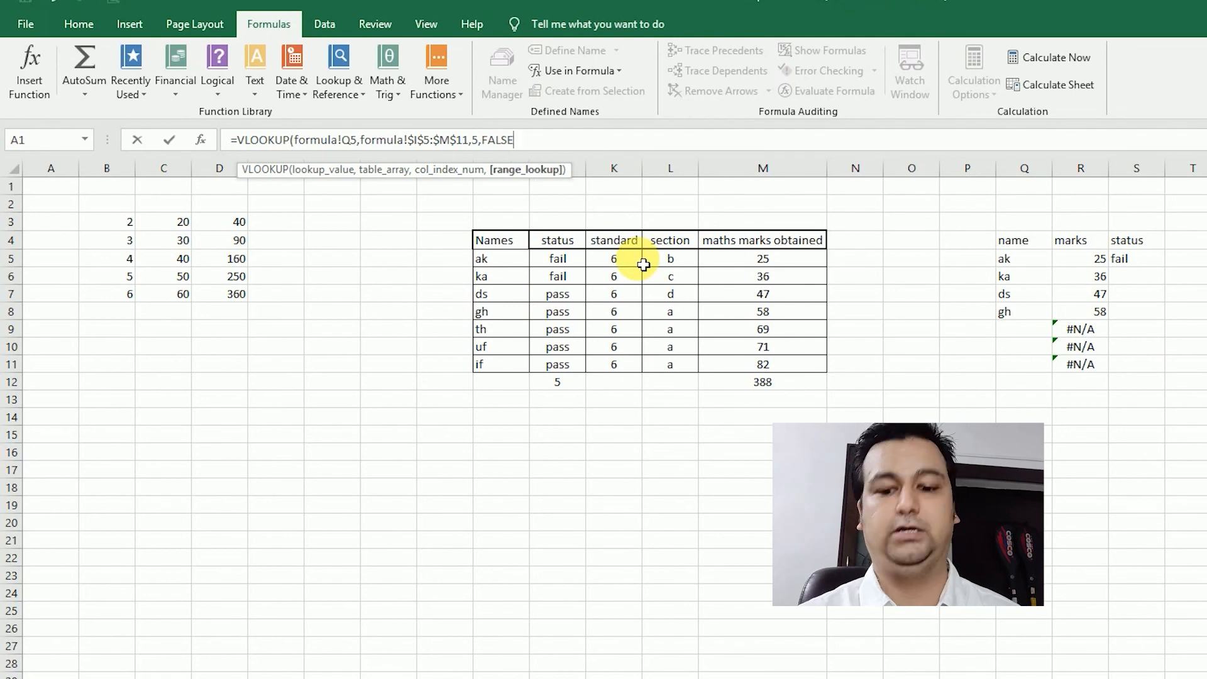
type(")")
key("Return")
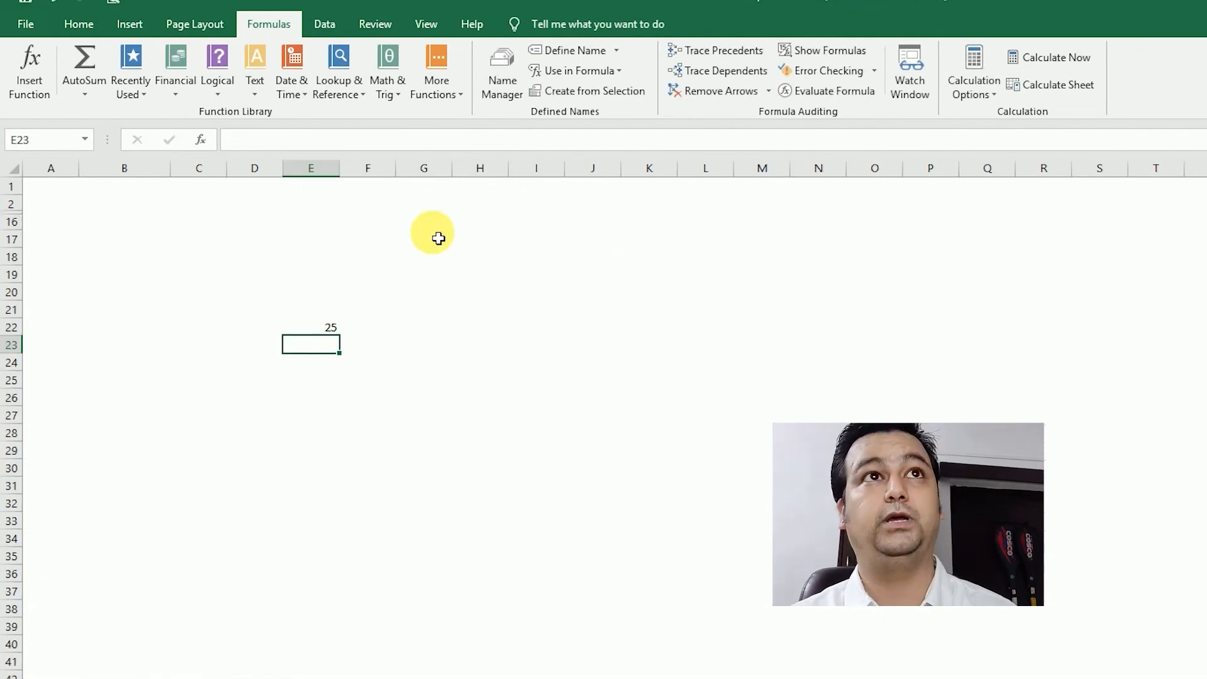
Step: Multiply the VLOOKUP in E22 by 25
left_click(325, 330)
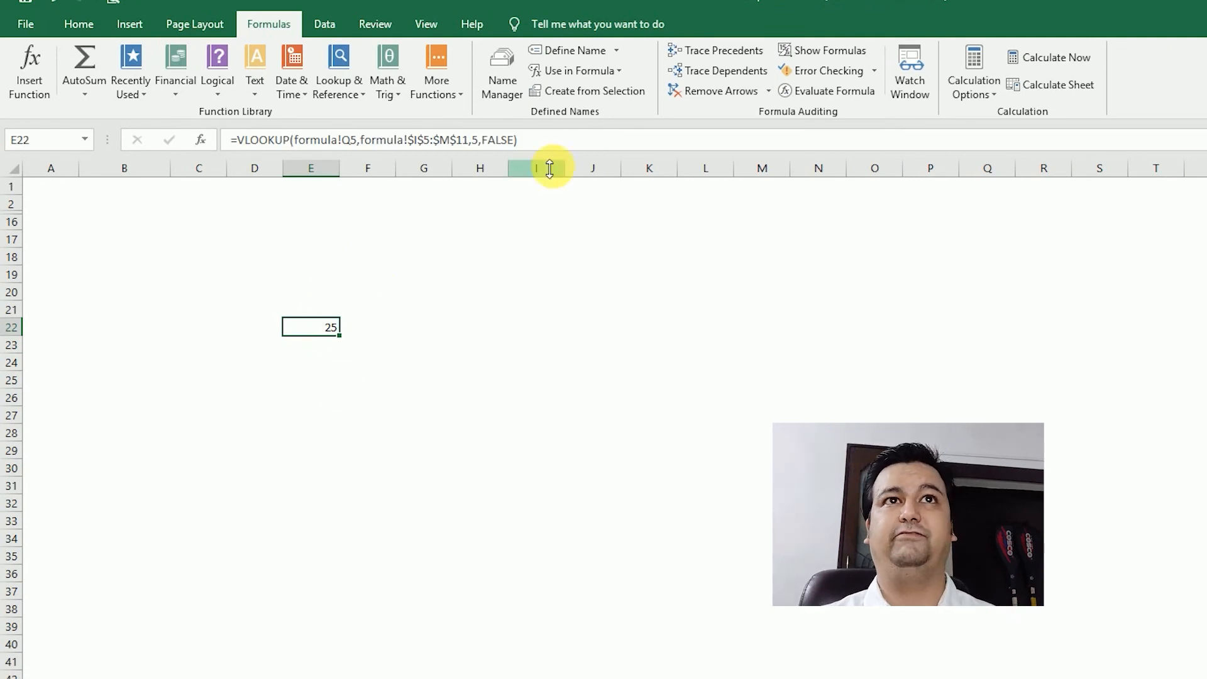
left_click(561, 146)
type("*25")
key("Return")
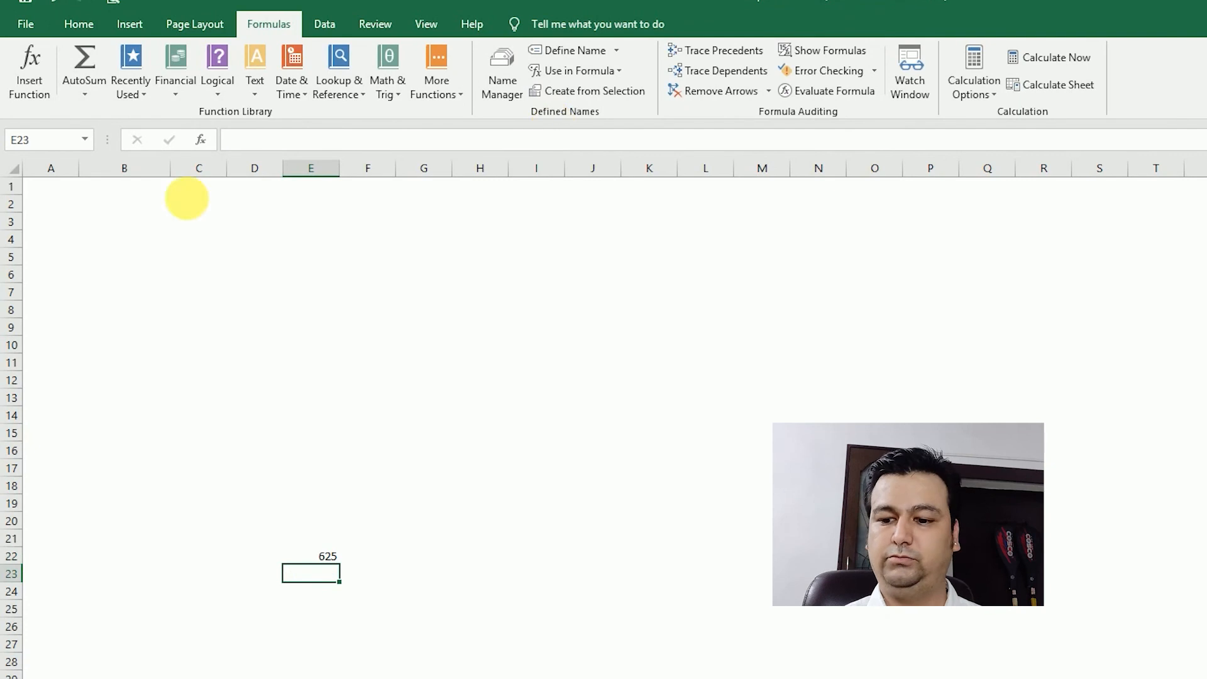
Step: Replace the multiplication at the end of E22's VLOOKUP formula with a division by 100
left_click(312, 557)
left_click(552, 144)
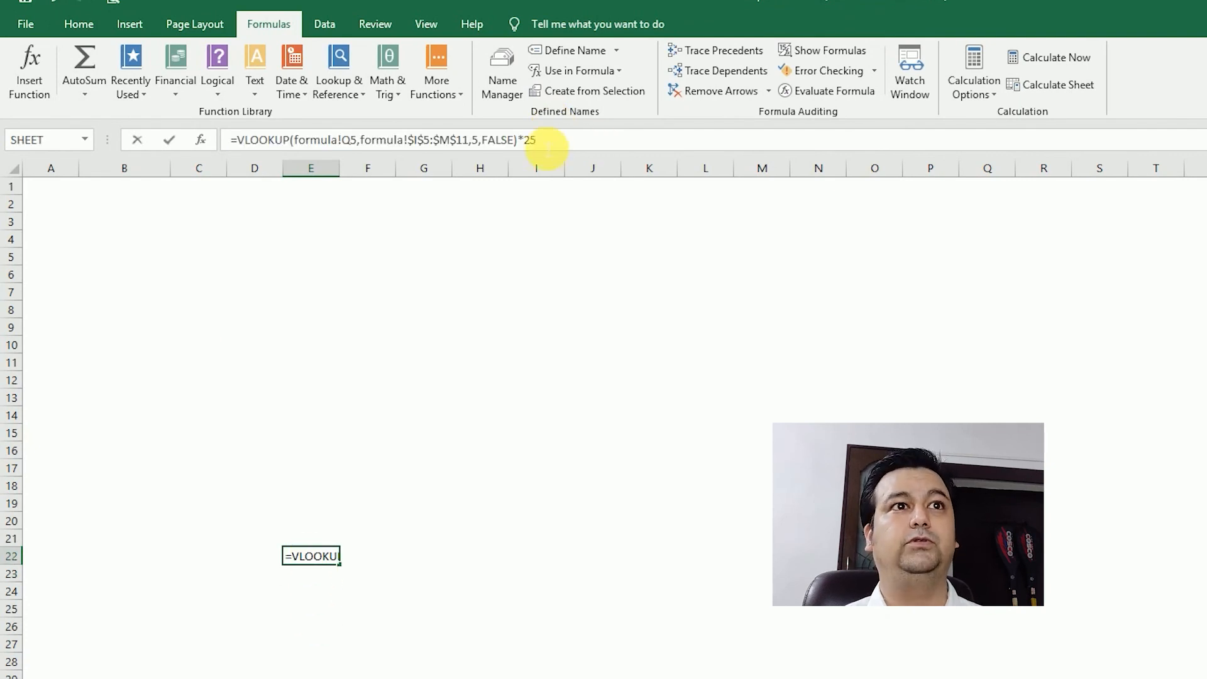
key("BackSpace")
key("BackSpace")
key("BackSpace")
type("/100")
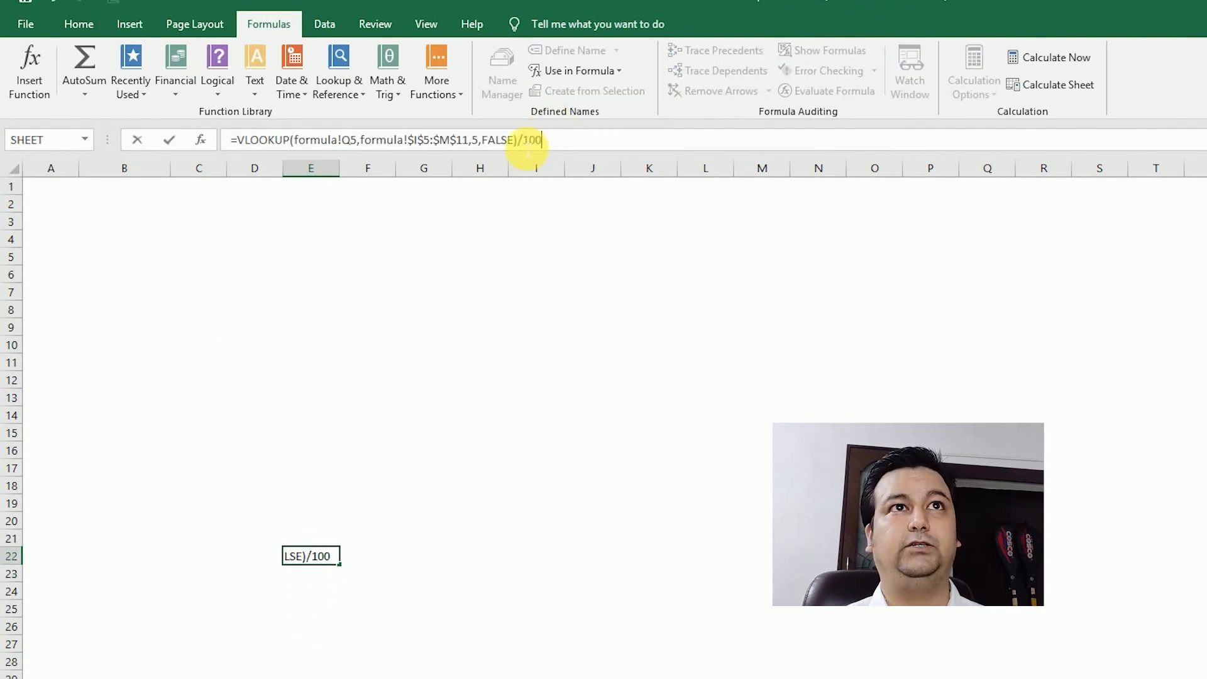
key("Return")
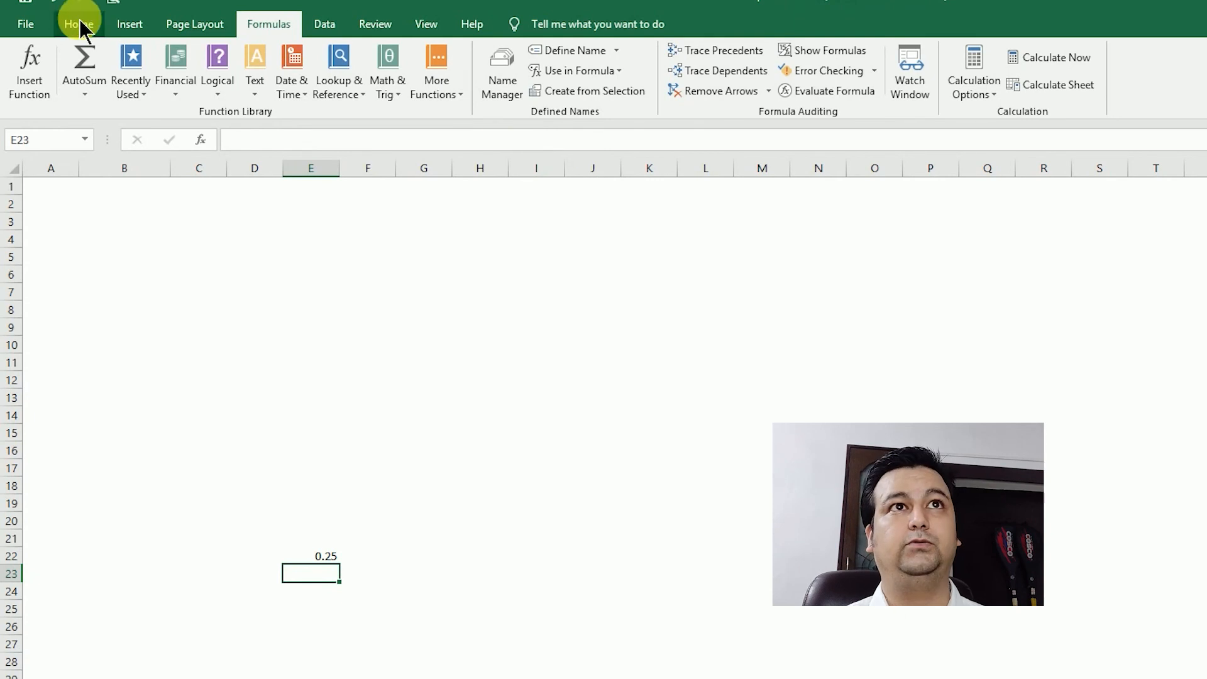
Step: Format the VLOOKUP result in E22 as a percentage
left_click(79, 24)
left_click(619, 84)
left_click(640, 411)
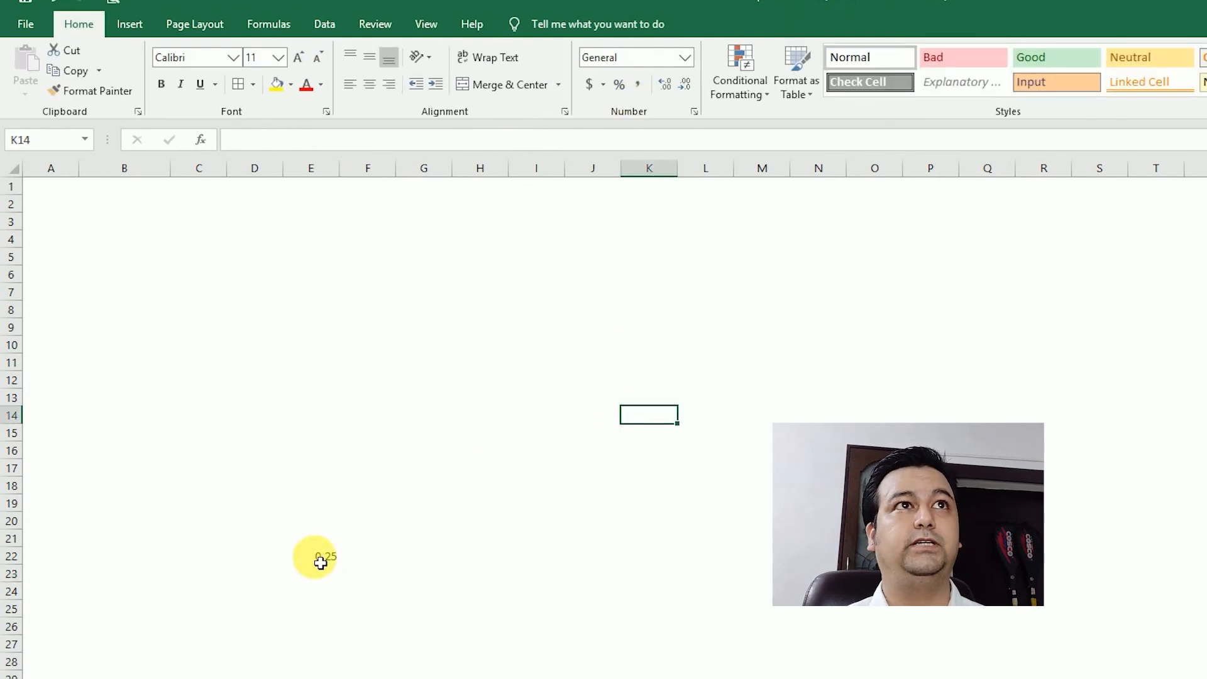
left_click(312, 568)
left_click(619, 86)
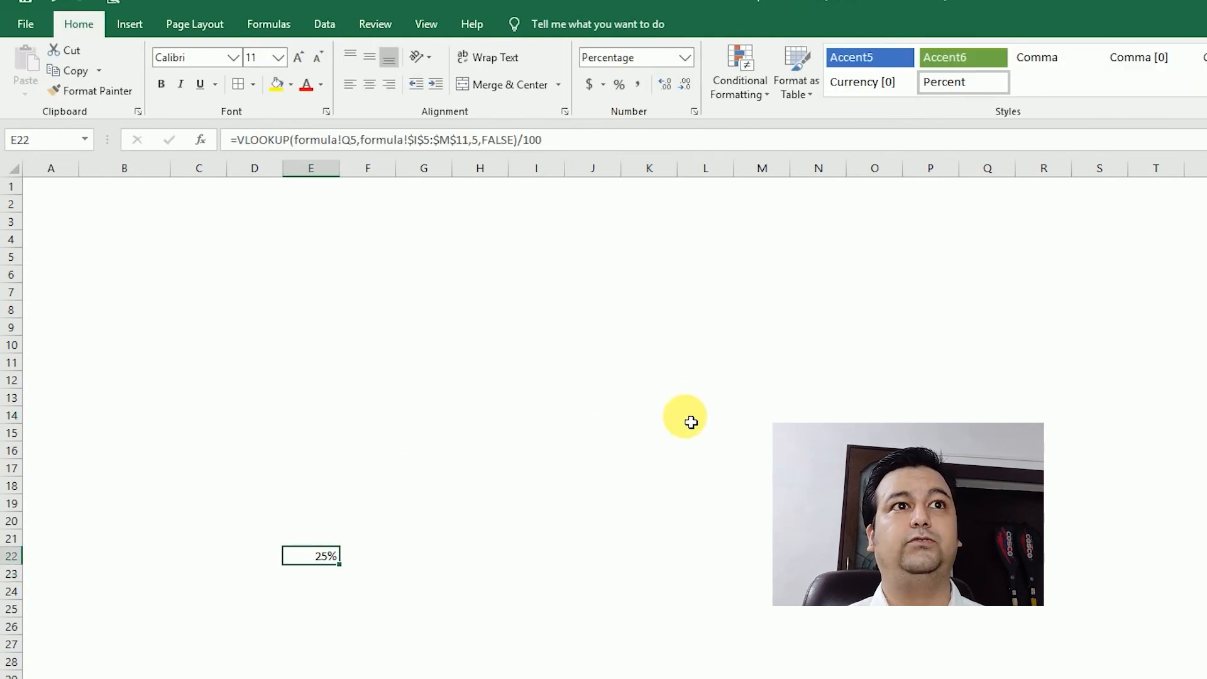
left_click(691, 422)
left_click(323, 555)
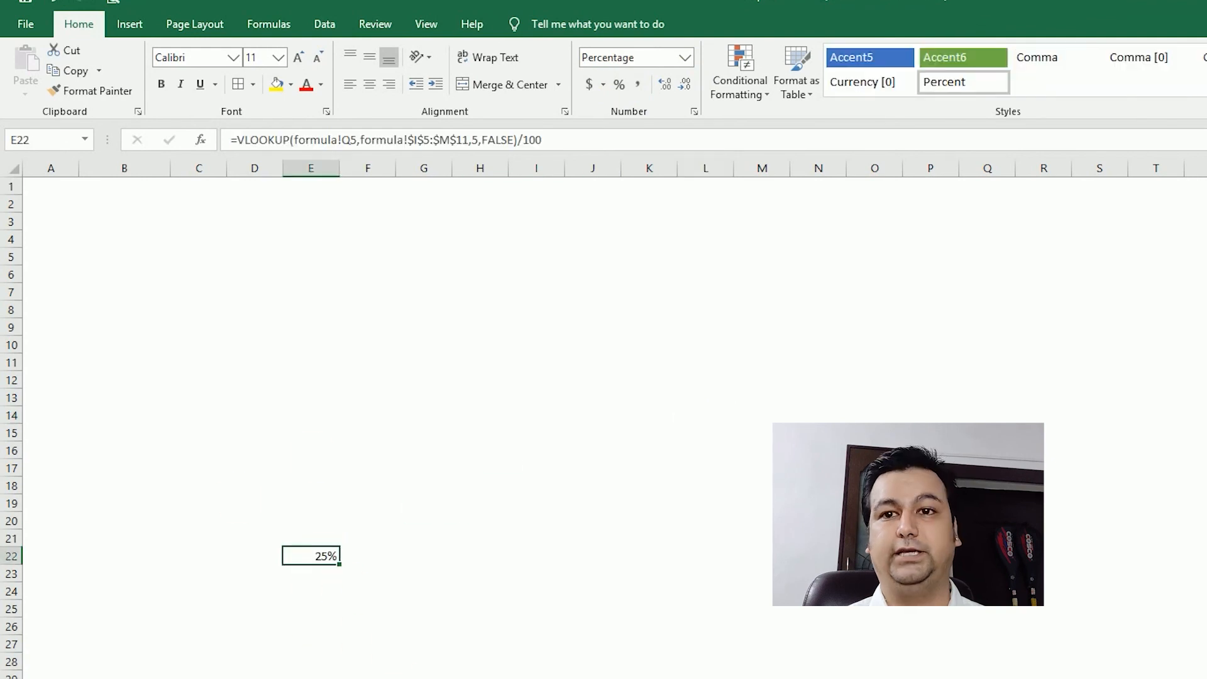
Step: Evaluate only the VLOOKUP part of E22's formula in place, keeping the original formula
left_click_drag(517, 139, 245, 154)
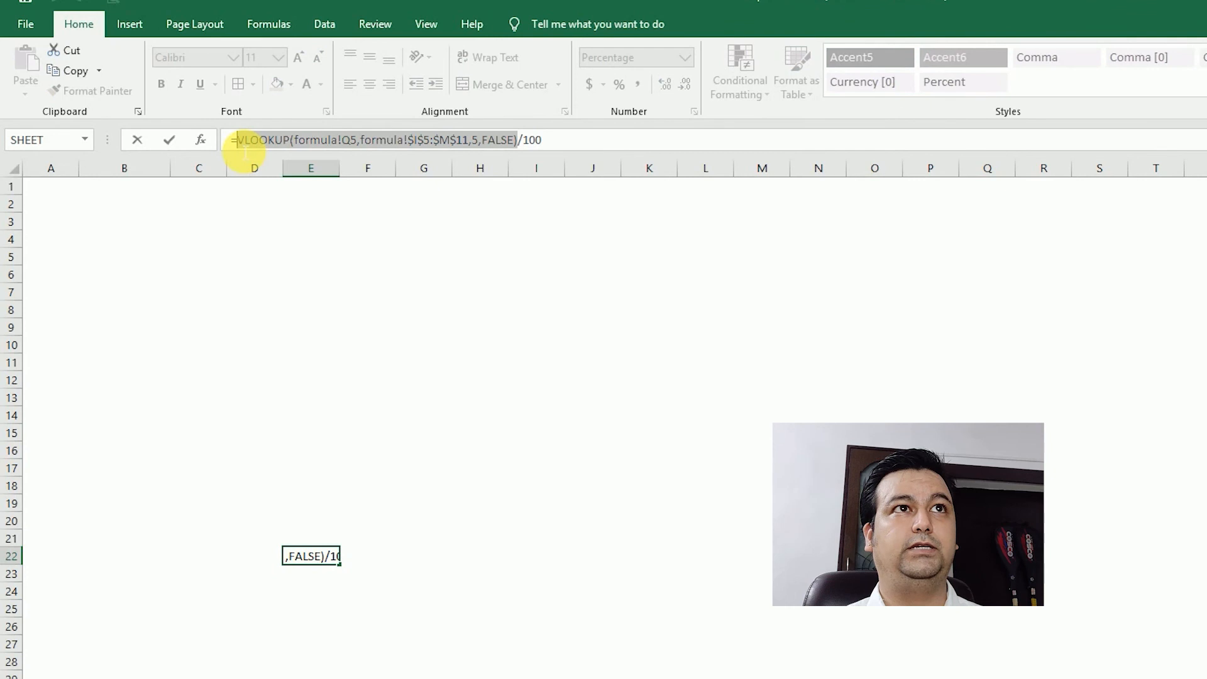
key("F9")
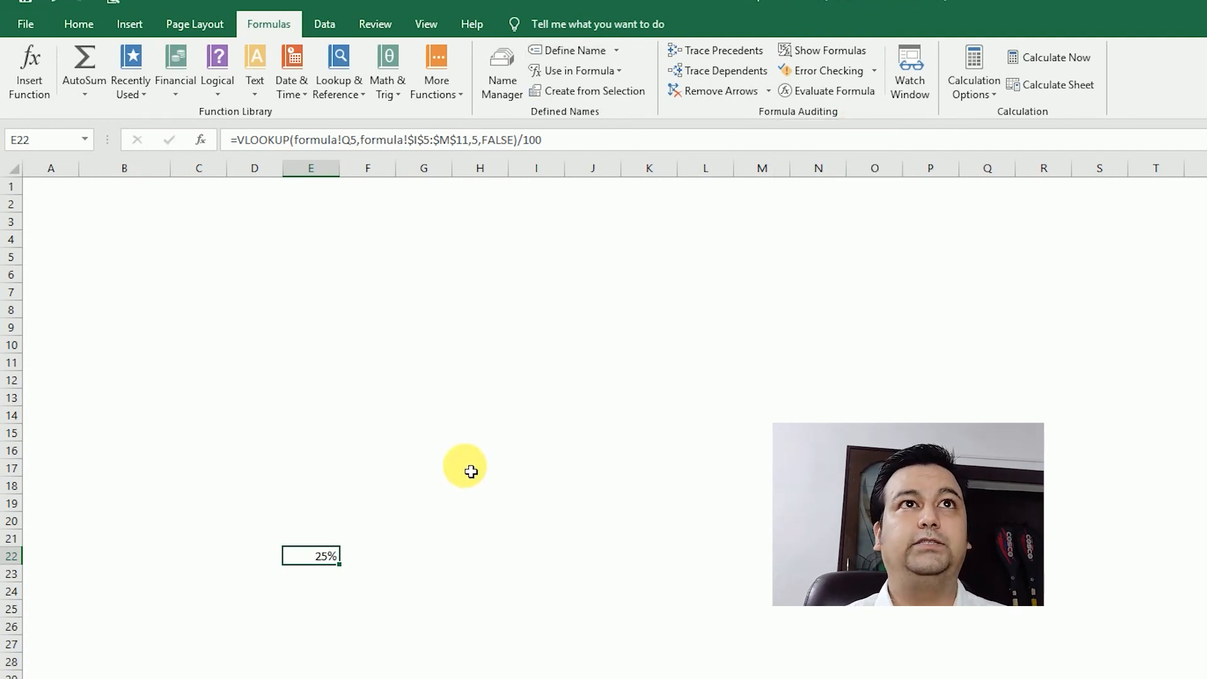
left_click_drag(194, 517, 548, 608)
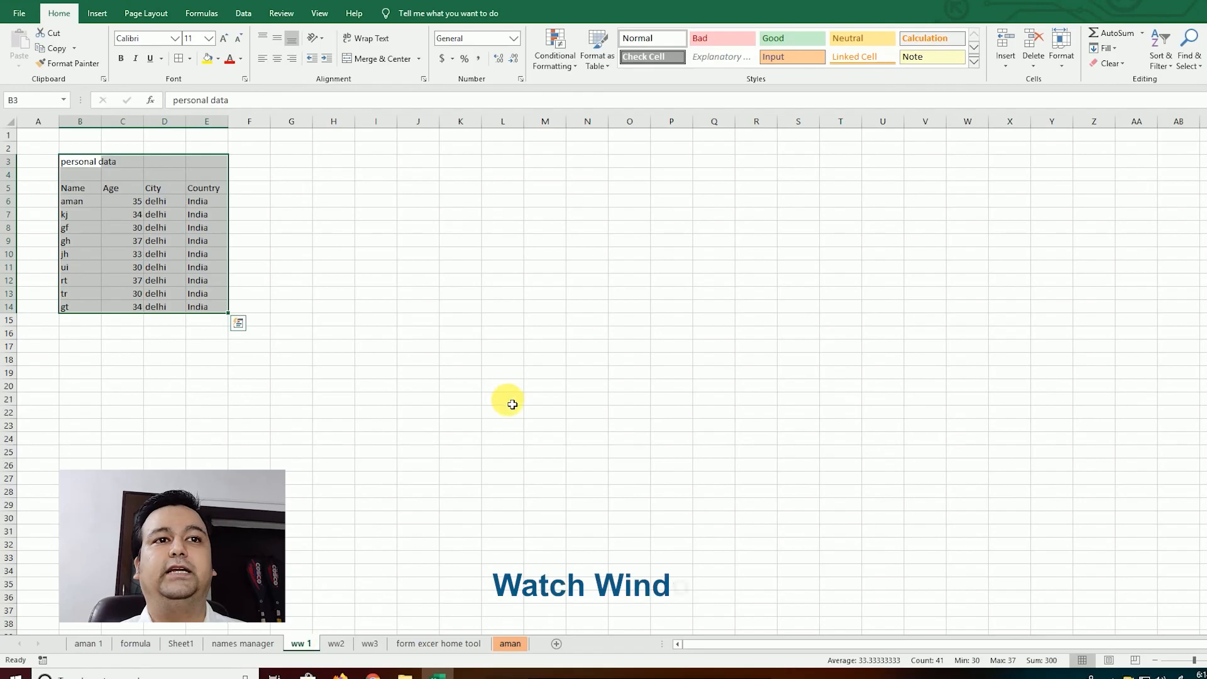
Step: Look through the personal data, Subjects and Sports tables on sheets ww 1, ww2 and ww3
left_click(497, 387)
left_click(81, 166)
left_click_drag(81, 167, 195, 305)
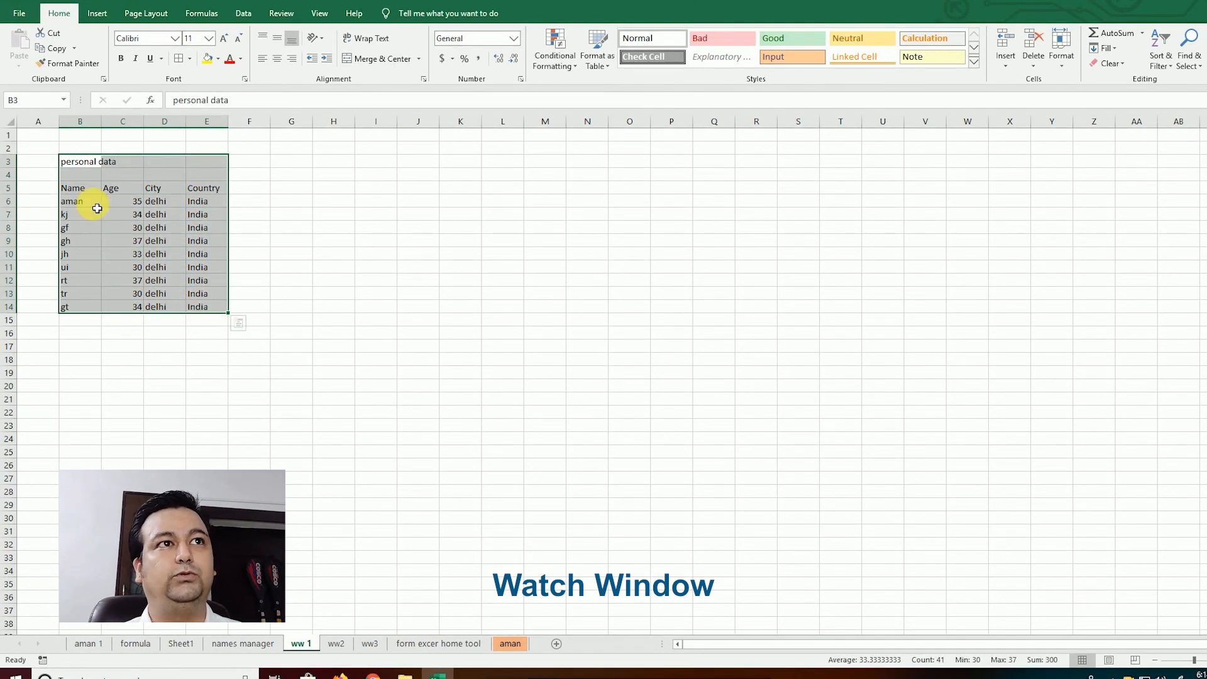
left_click(338, 643)
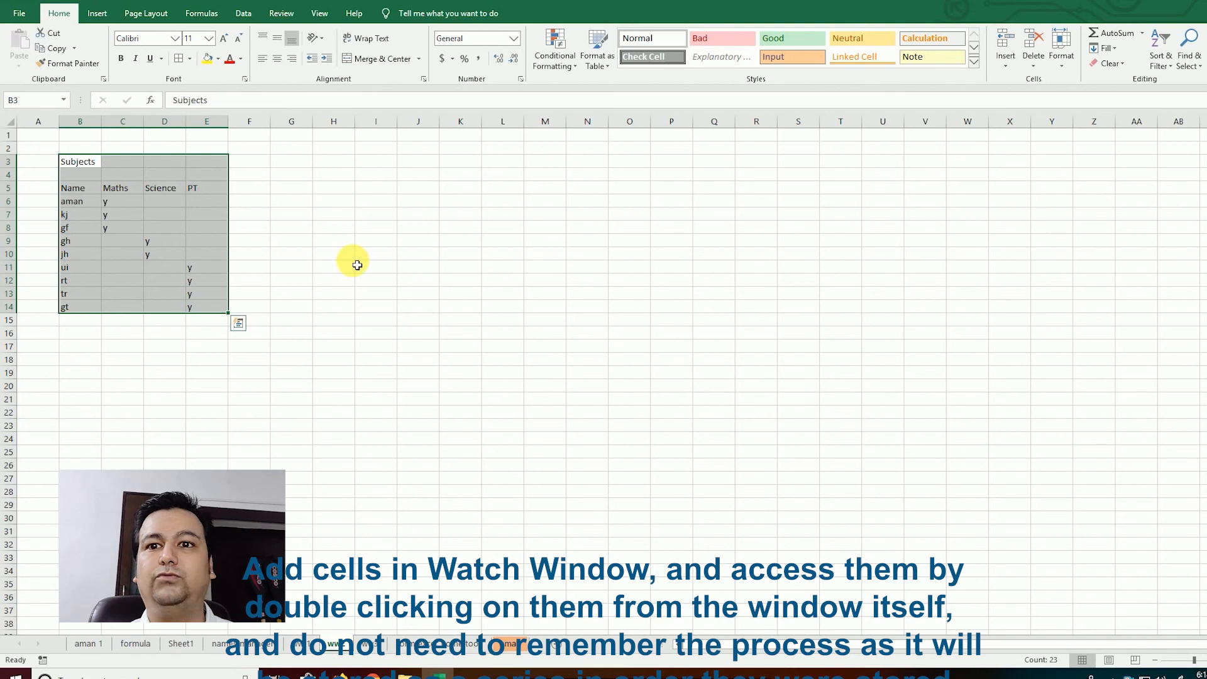
left_click(418, 240)
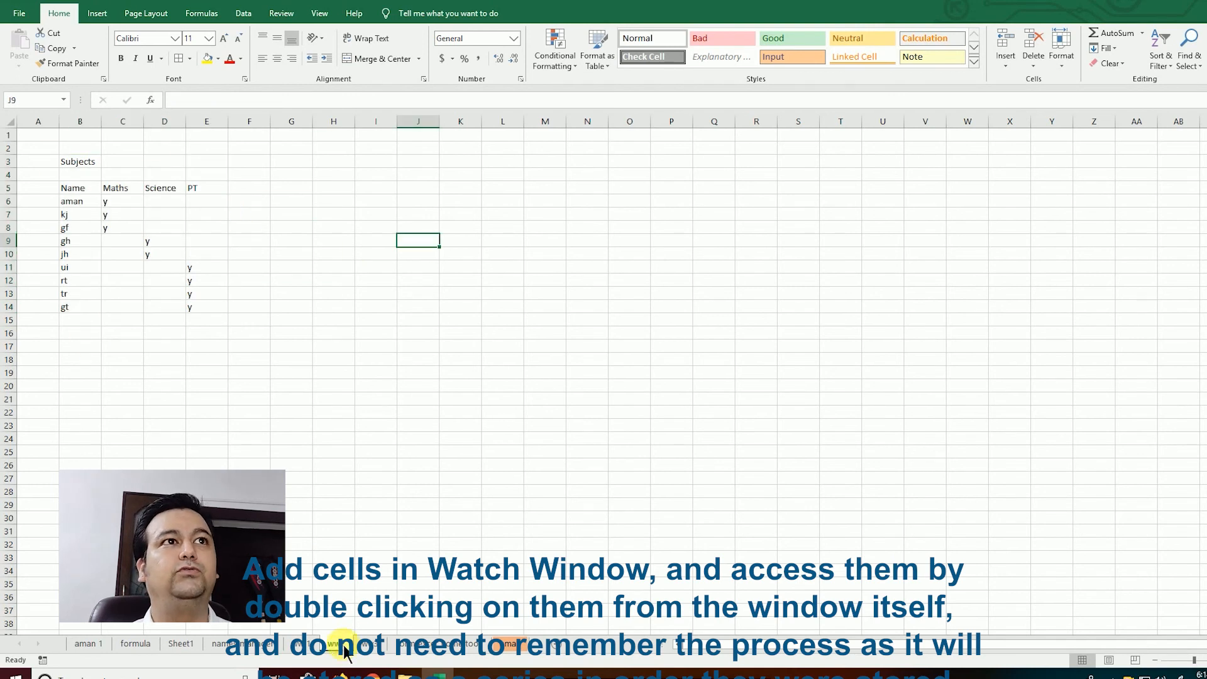
left_click(369, 643)
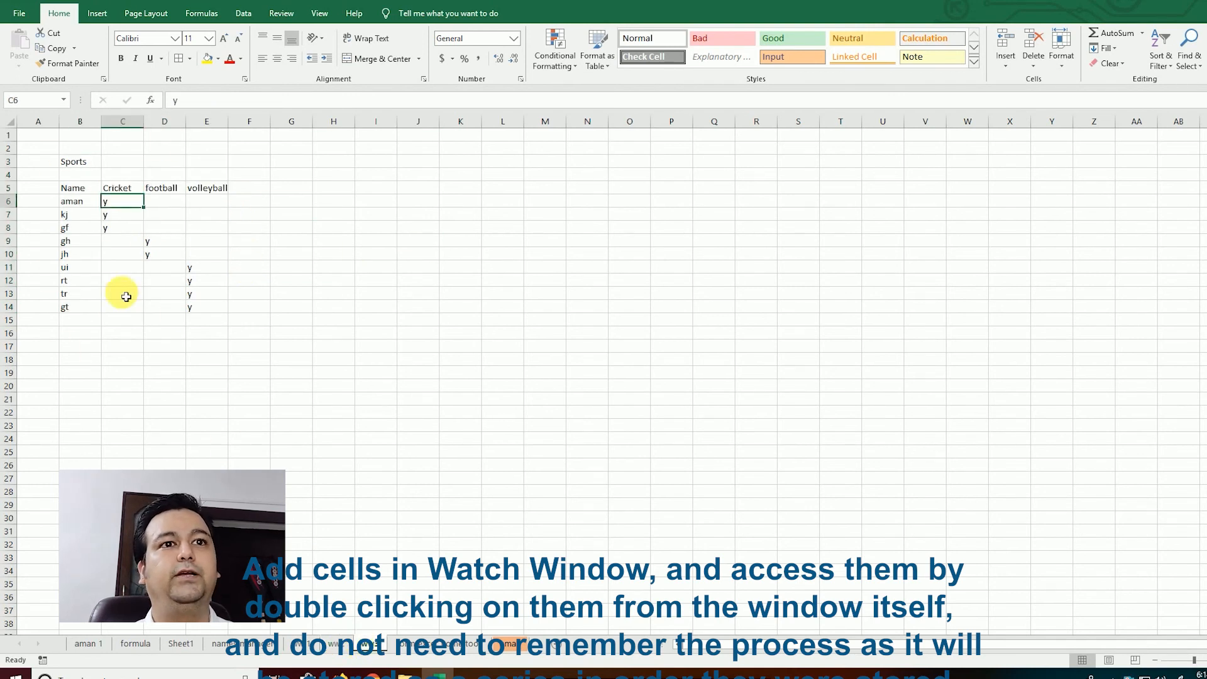
left_click(480, 319)
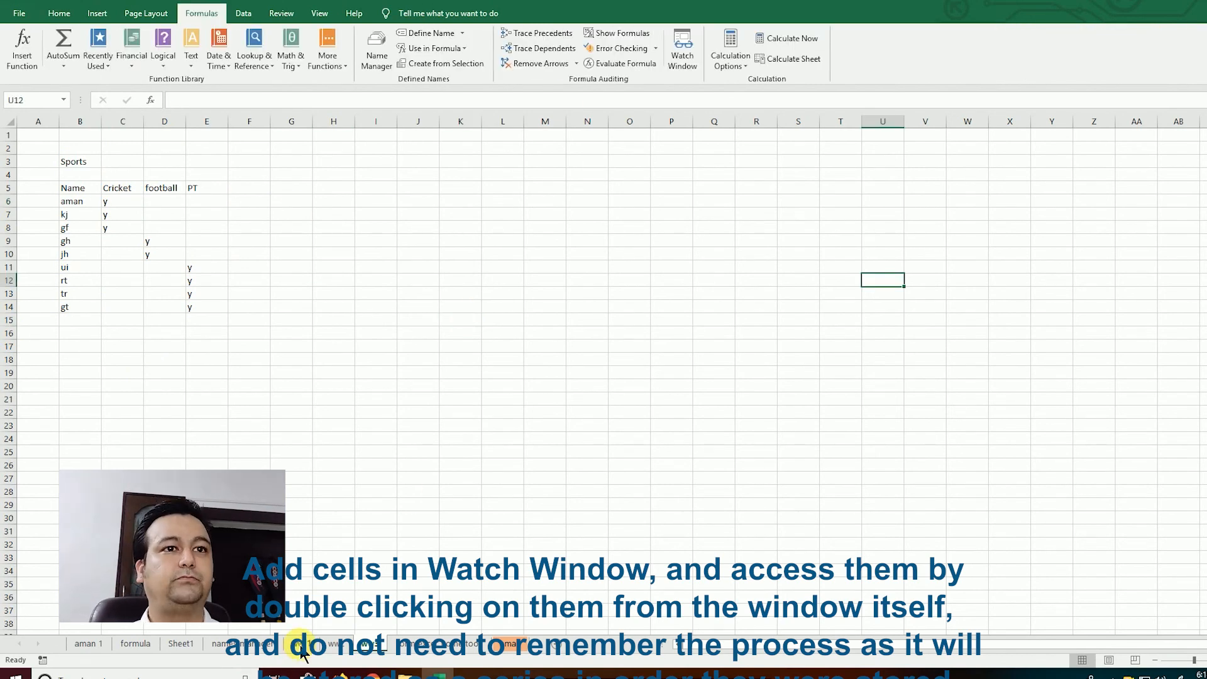
Step: Open the Watch Window and add a watch for cell B6 on sheet ww 1
left_click(300, 645)
left_click(479, 468)
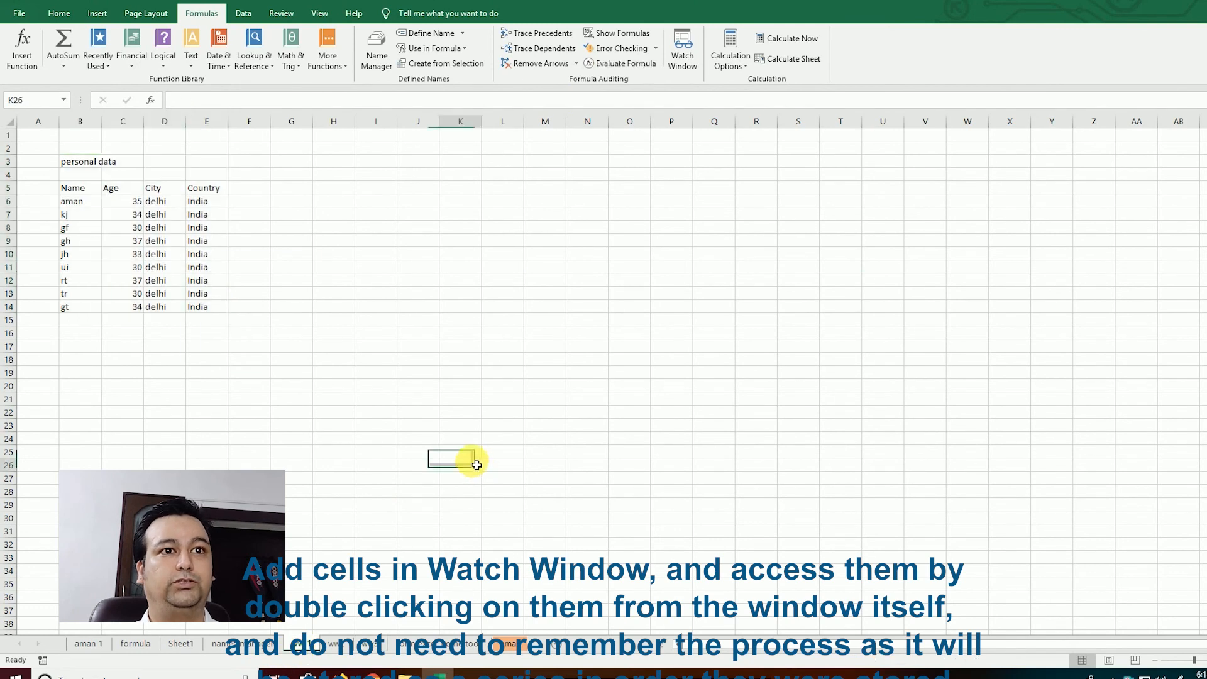
left_click(682, 63)
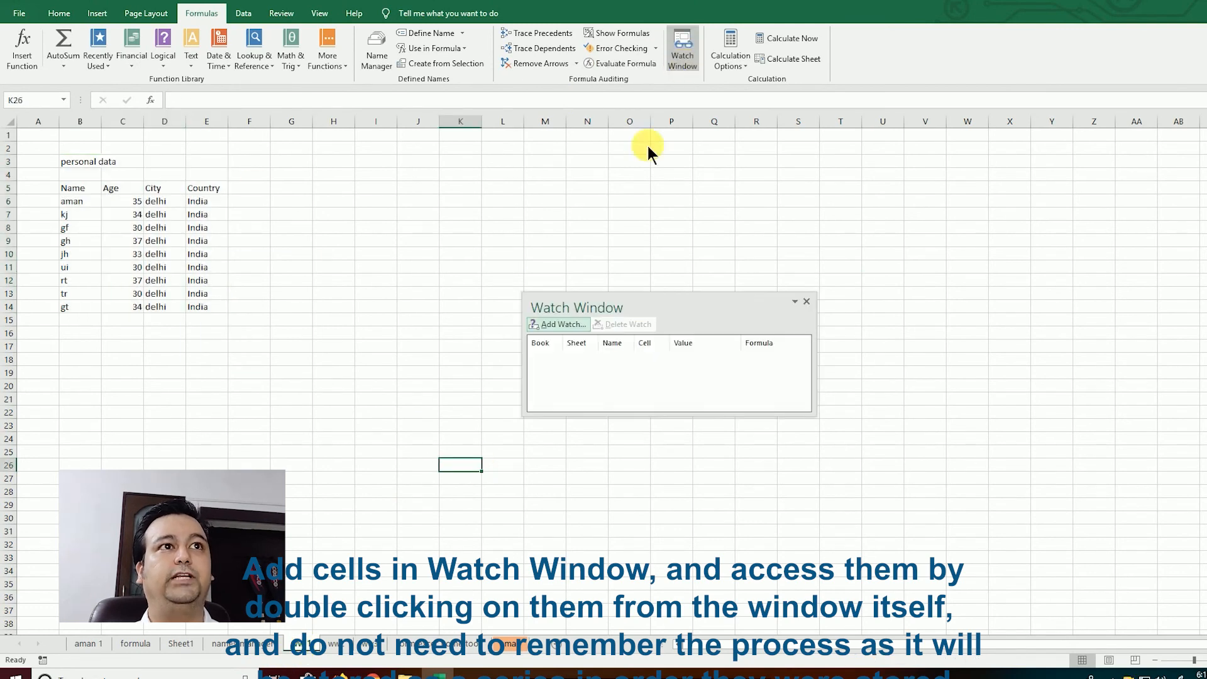
left_click(557, 329)
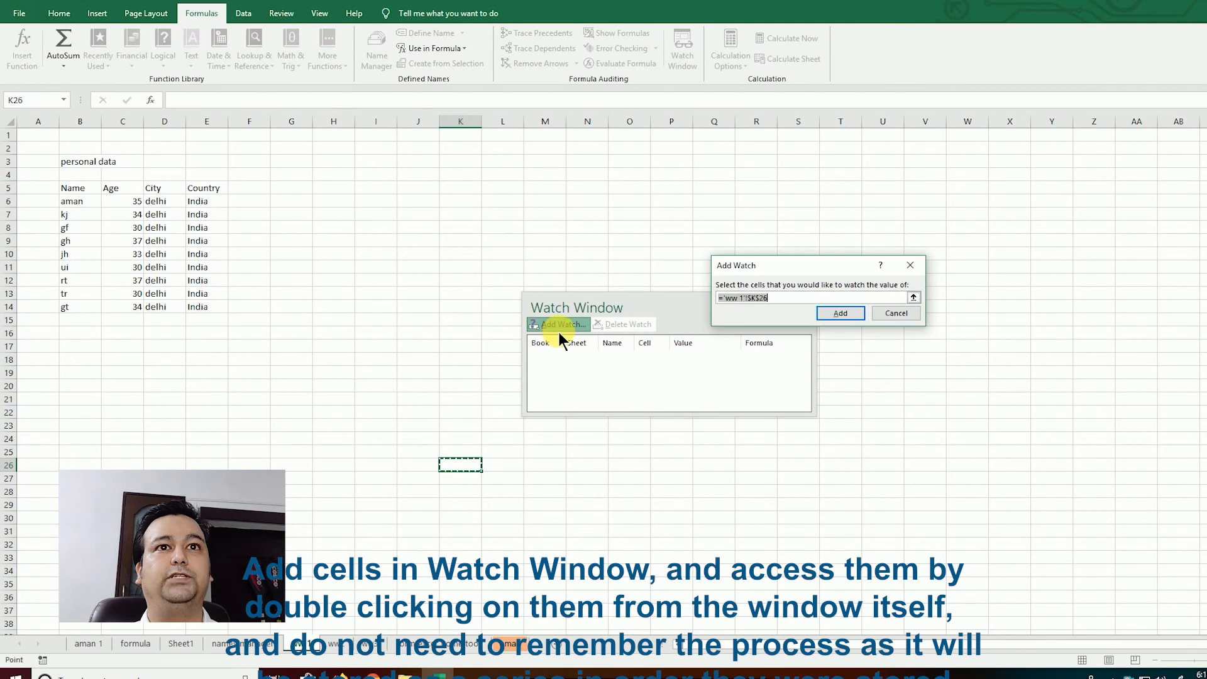
left_click(69, 201)
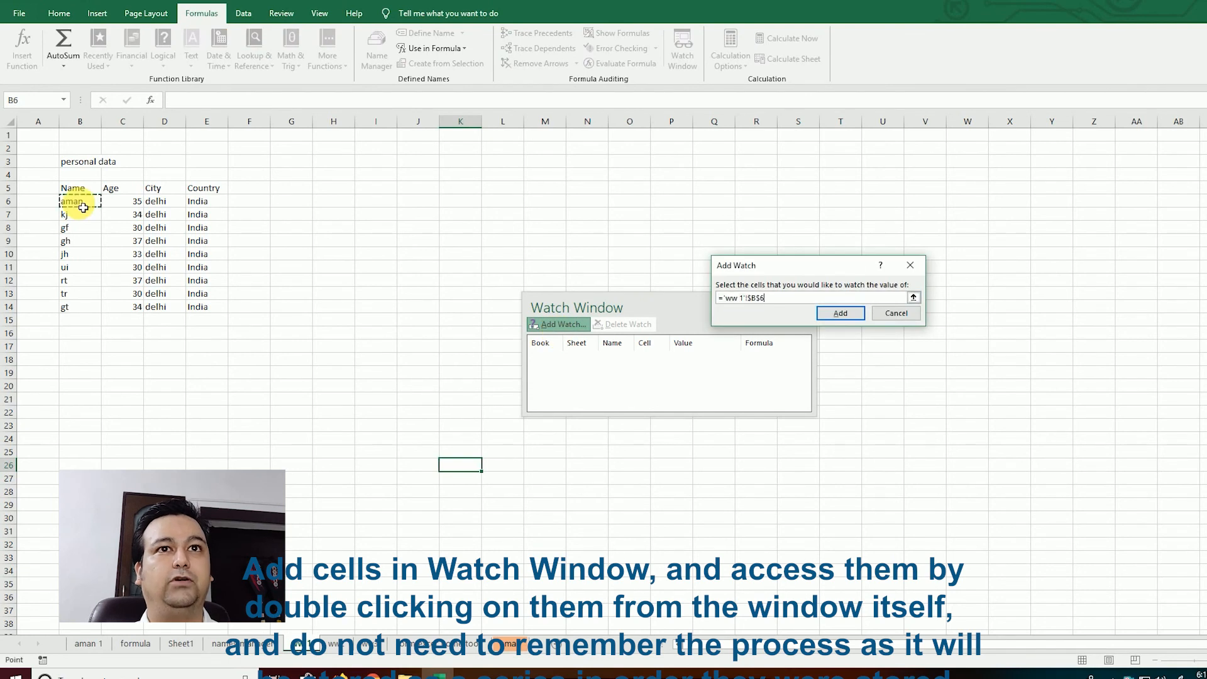
left_click(827, 313)
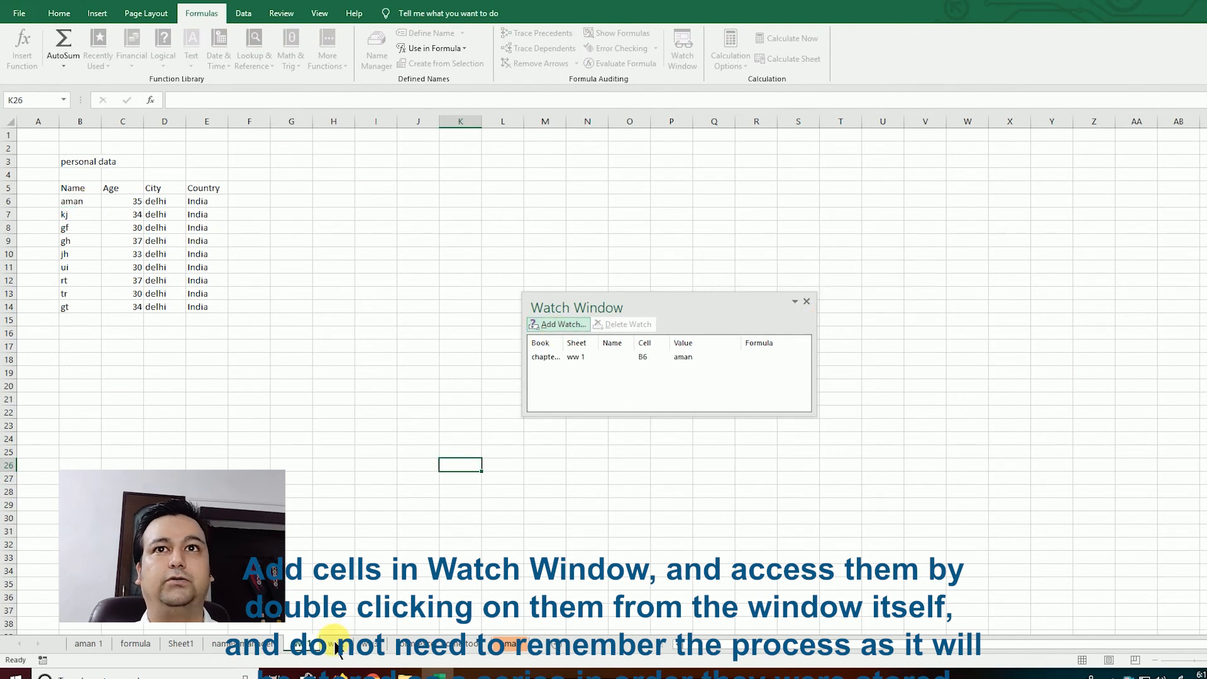
Step: Add a watch for cell B6 on sheet ww2
left_click(335, 645)
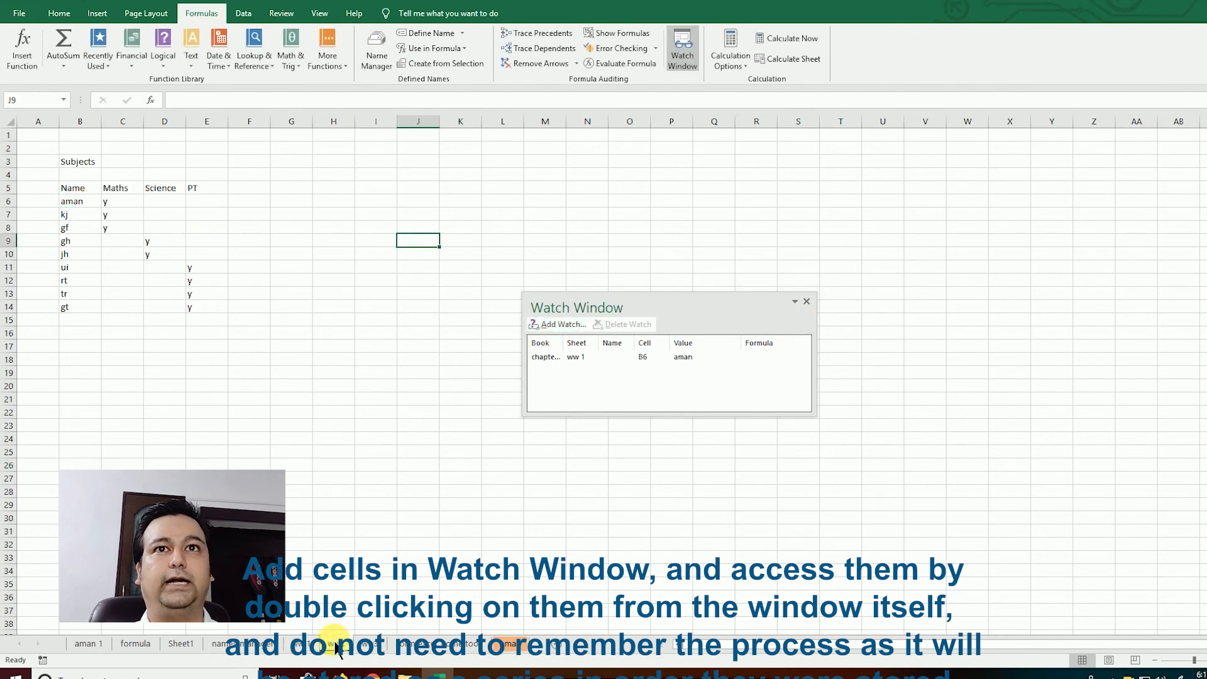
left_click(73, 204)
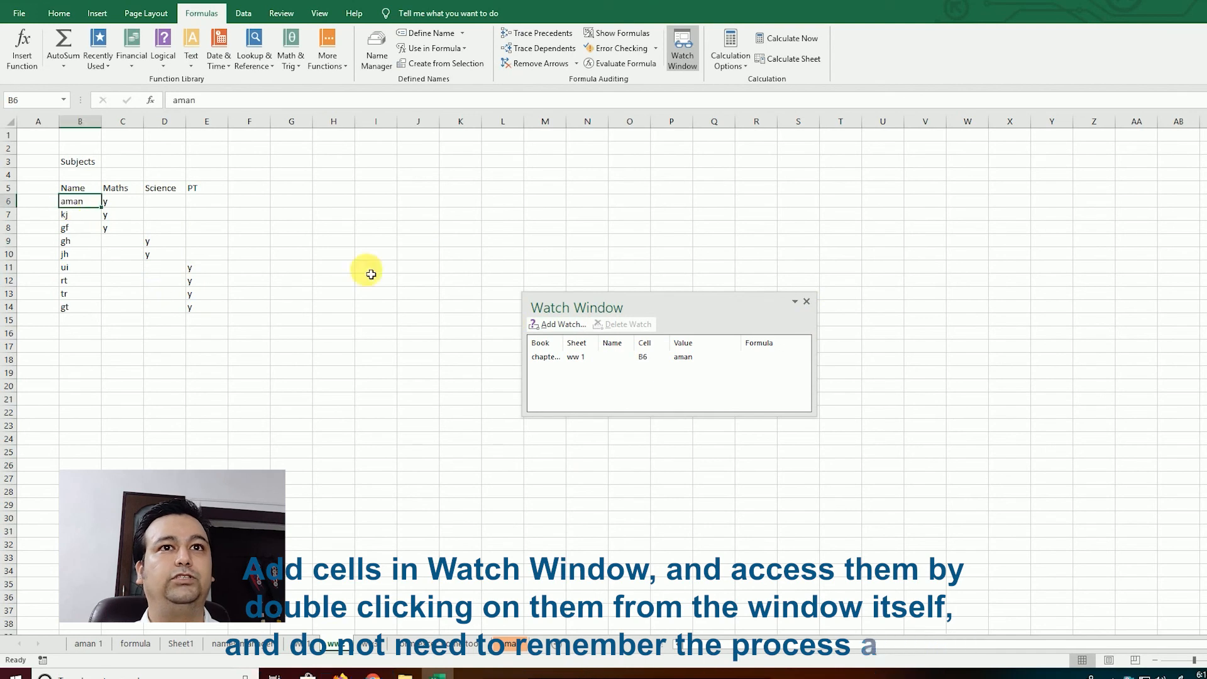
left_click(548, 326)
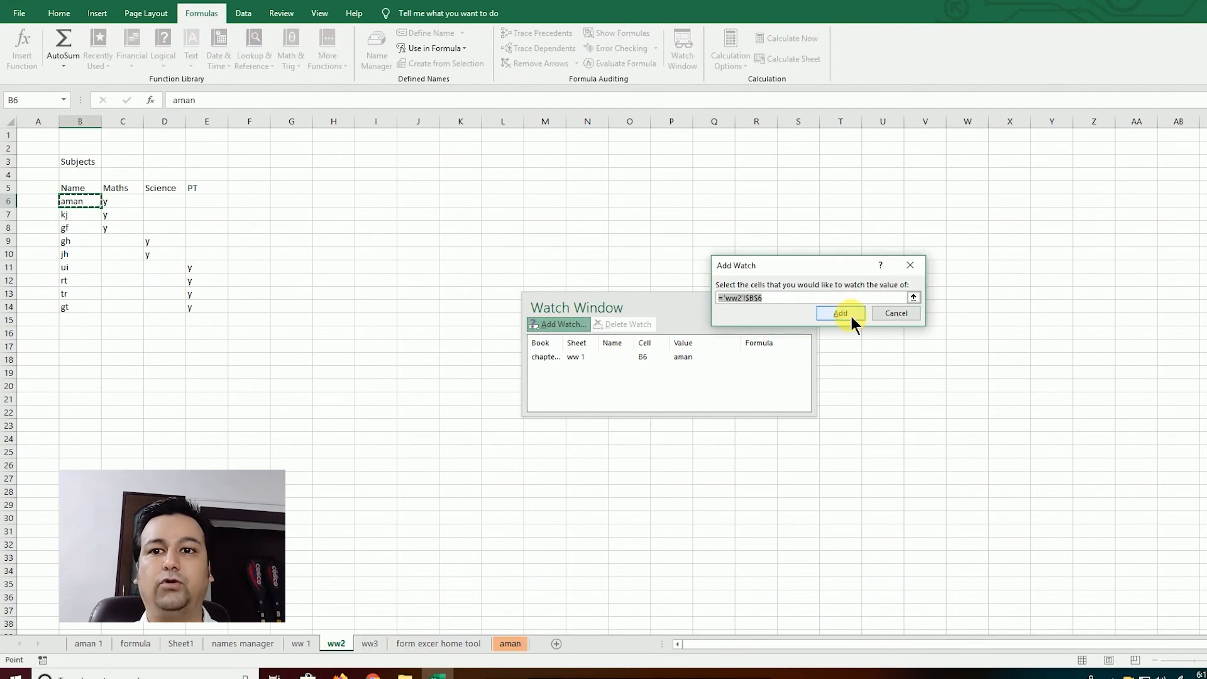
left_click(850, 314)
Step: Add a watch for cell B6 on sheet ww3
left_click(368, 643)
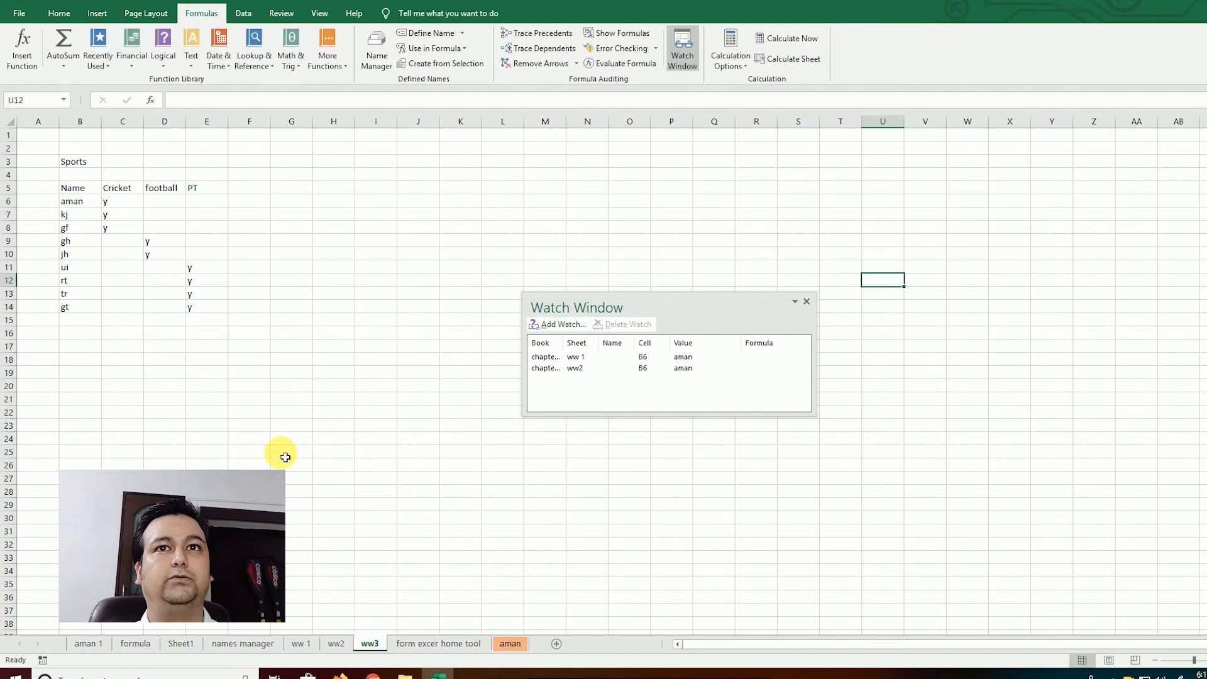
left_click(93, 201)
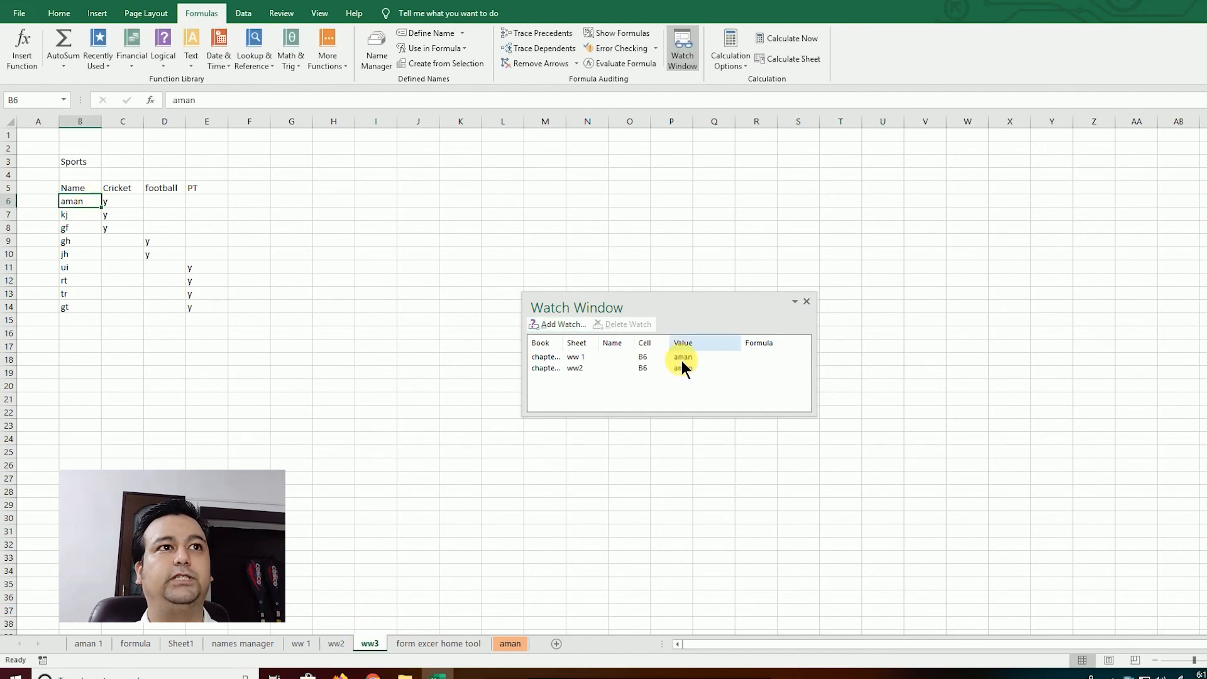
left_click(571, 327)
left_click(841, 315)
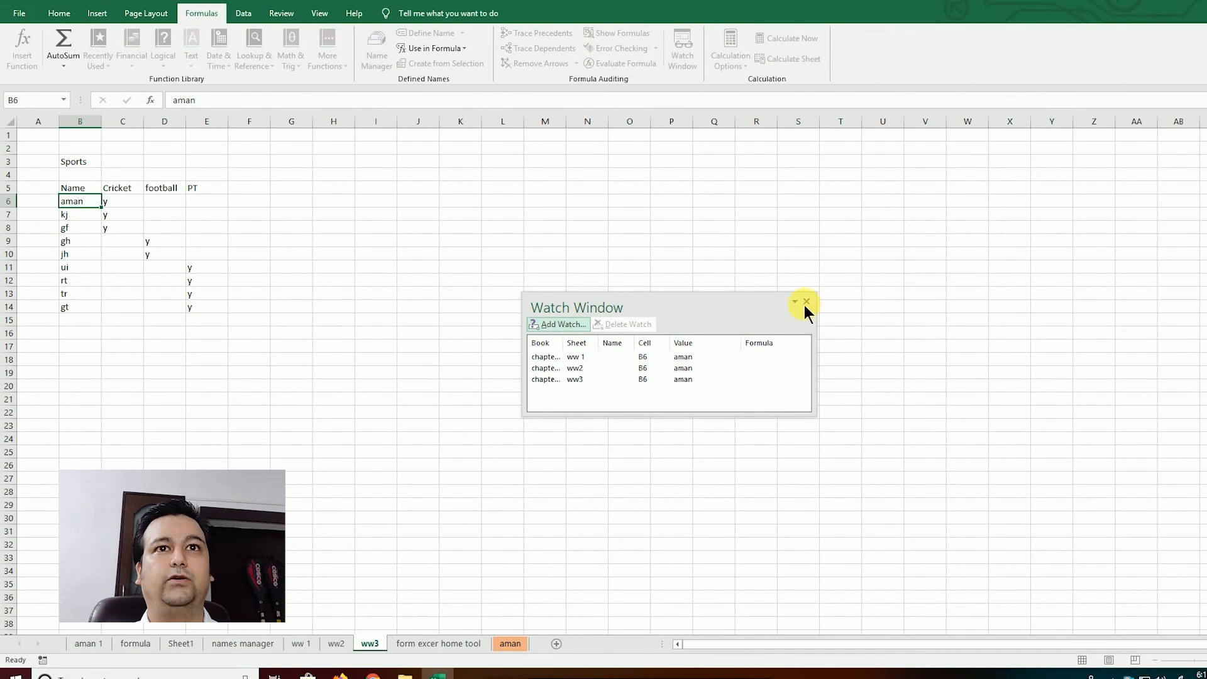
Step: Close the Watch Window, select an empty cell on ww3, and reopen the Watch Window
left_click(806, 301)
left_click(924, 320)
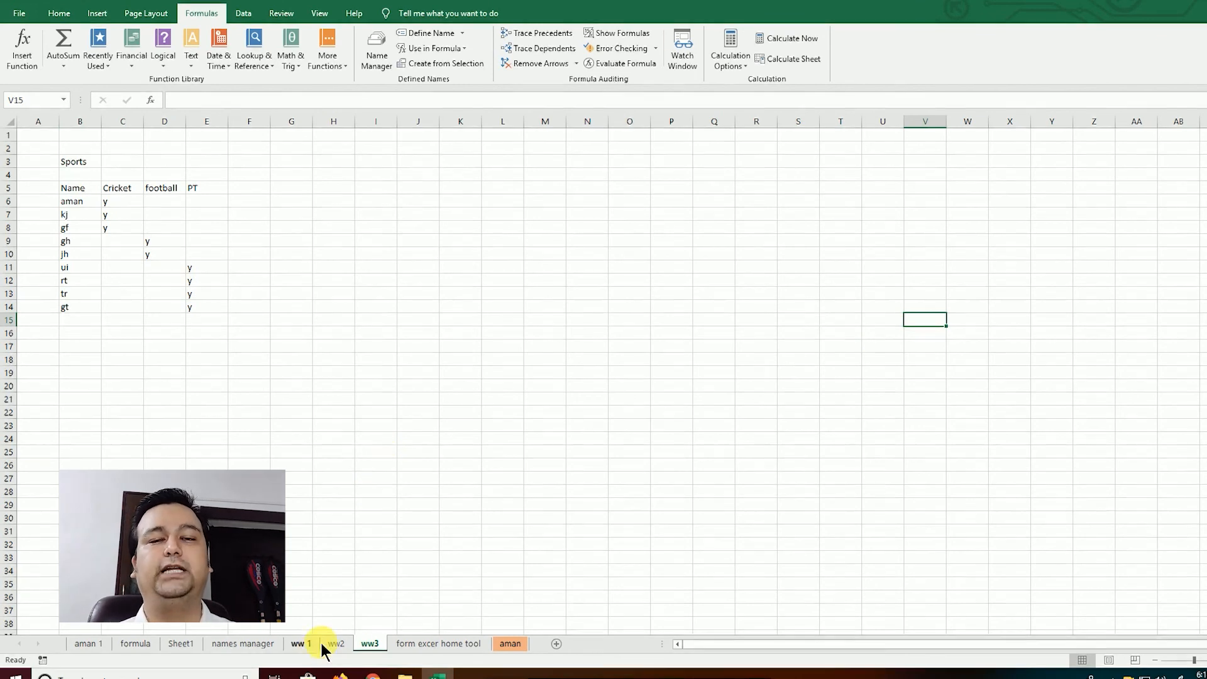
left_click(683, 54)
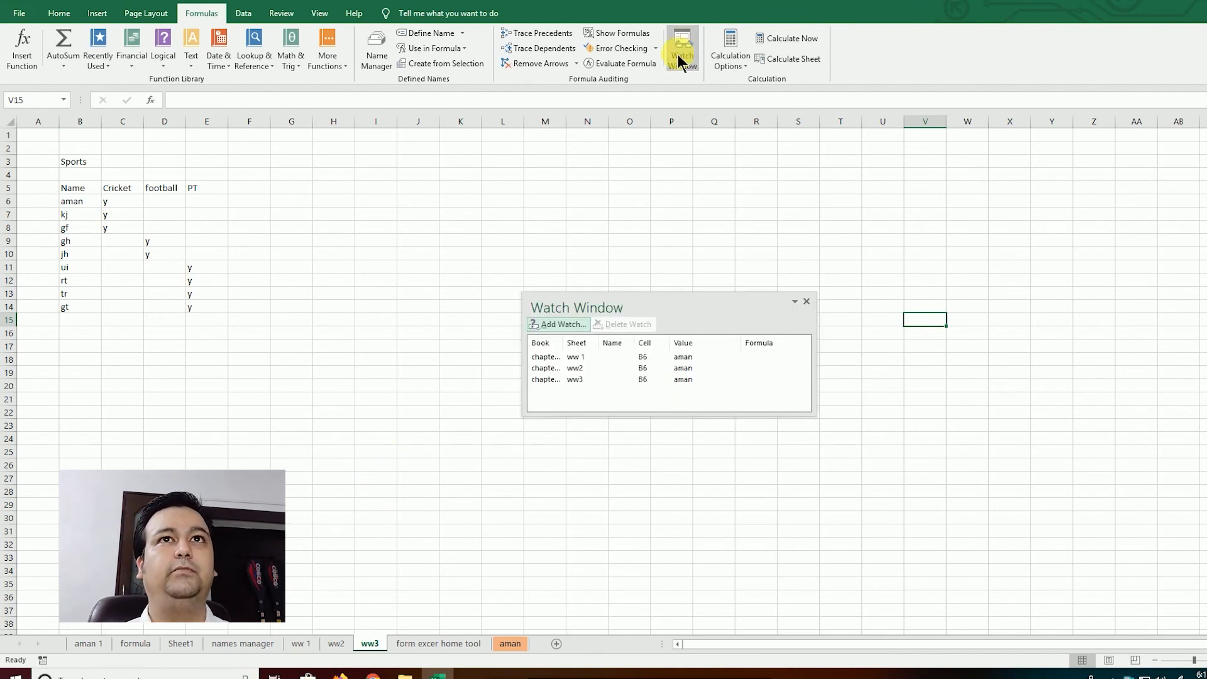
Step: Switch to the form excer home tool sheet and jump to ww 1's watched cell B6 through the Watch Window
left_click(302, 644)
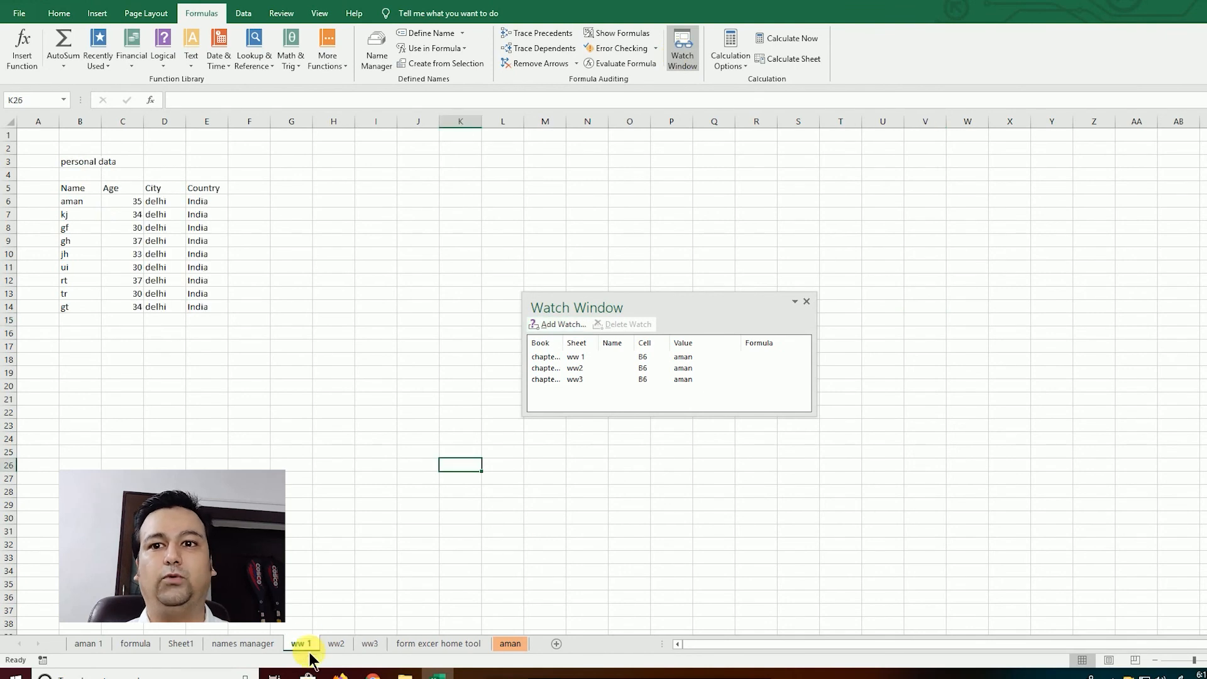
left_click(435, 643)
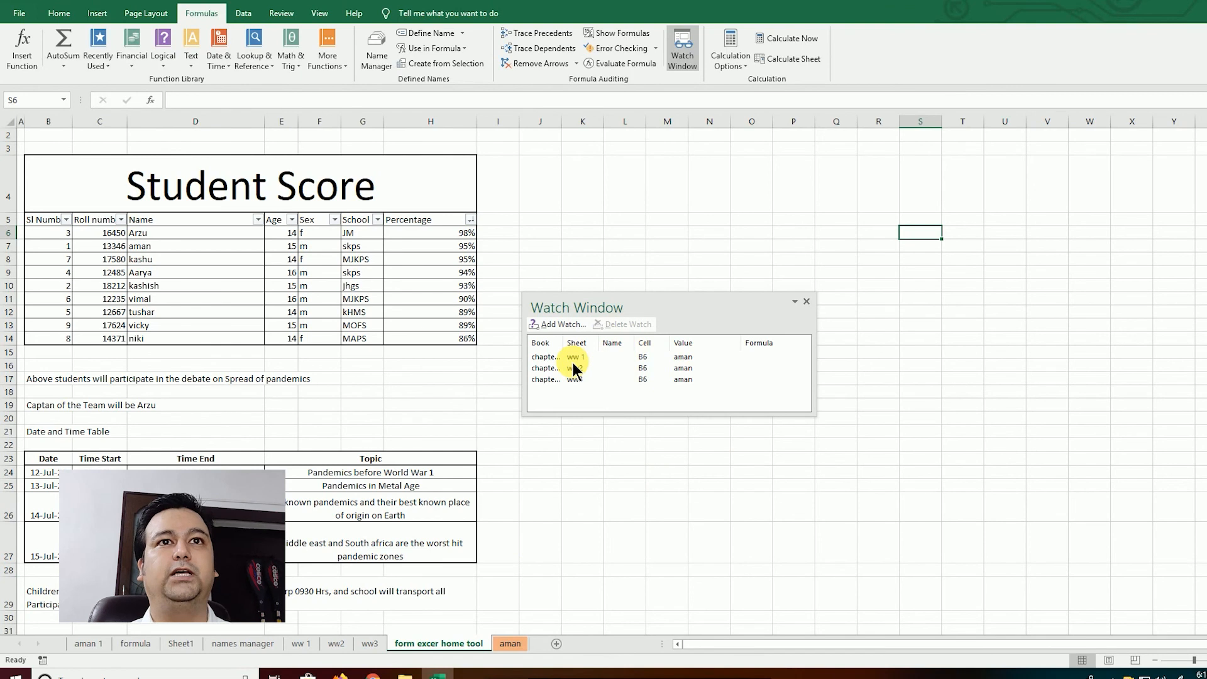
left_click(552, 357)
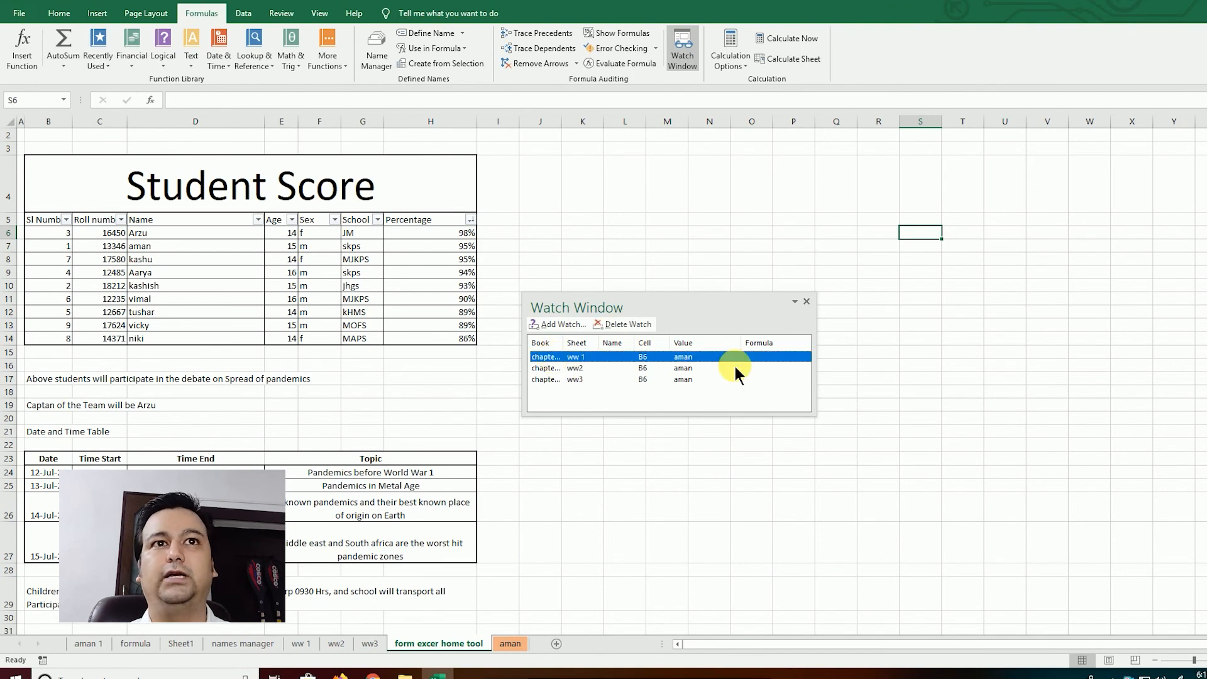
double_click(689, 357)
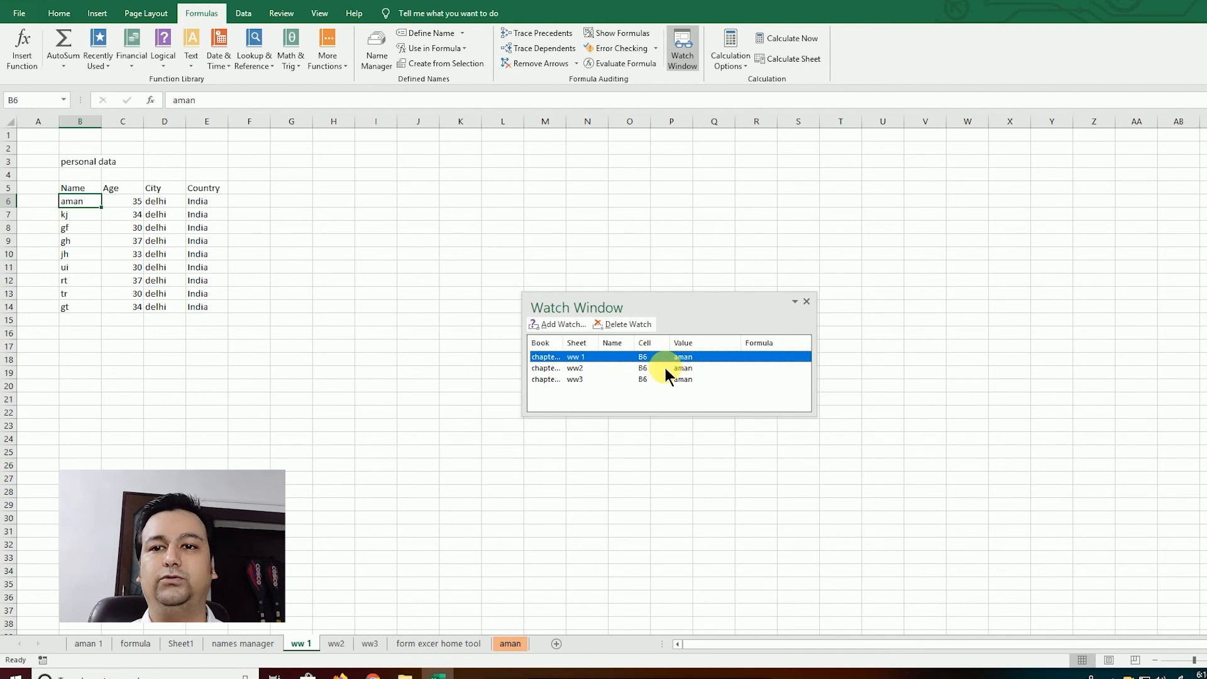
Step: Jump to the watched B6 cells on ww2 and ww3 through the Watch Window, and close the window
double_click(665, 368)
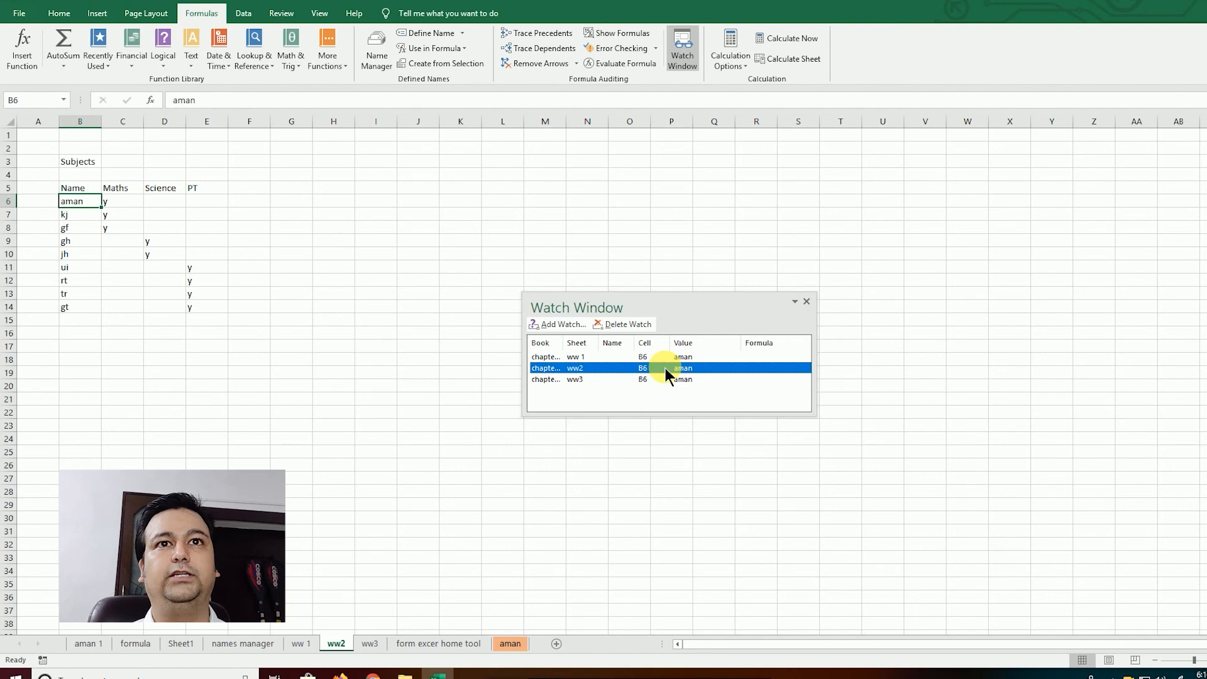
double_click(669, 379)
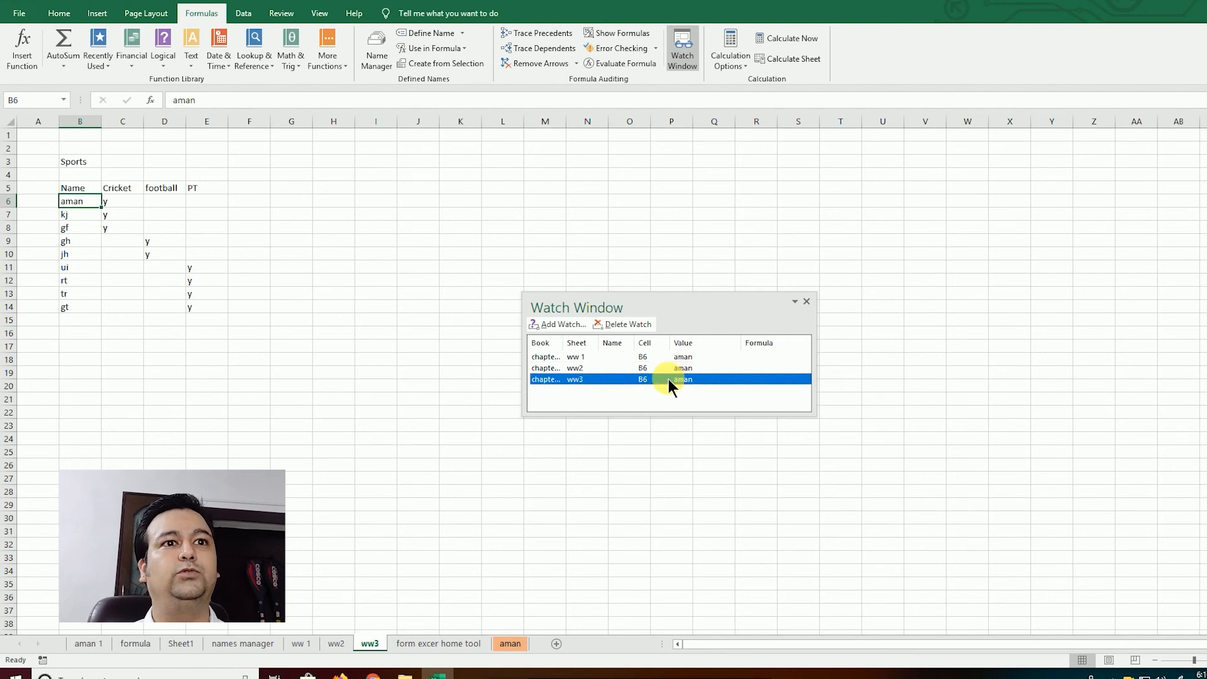
left_click(806, 304)
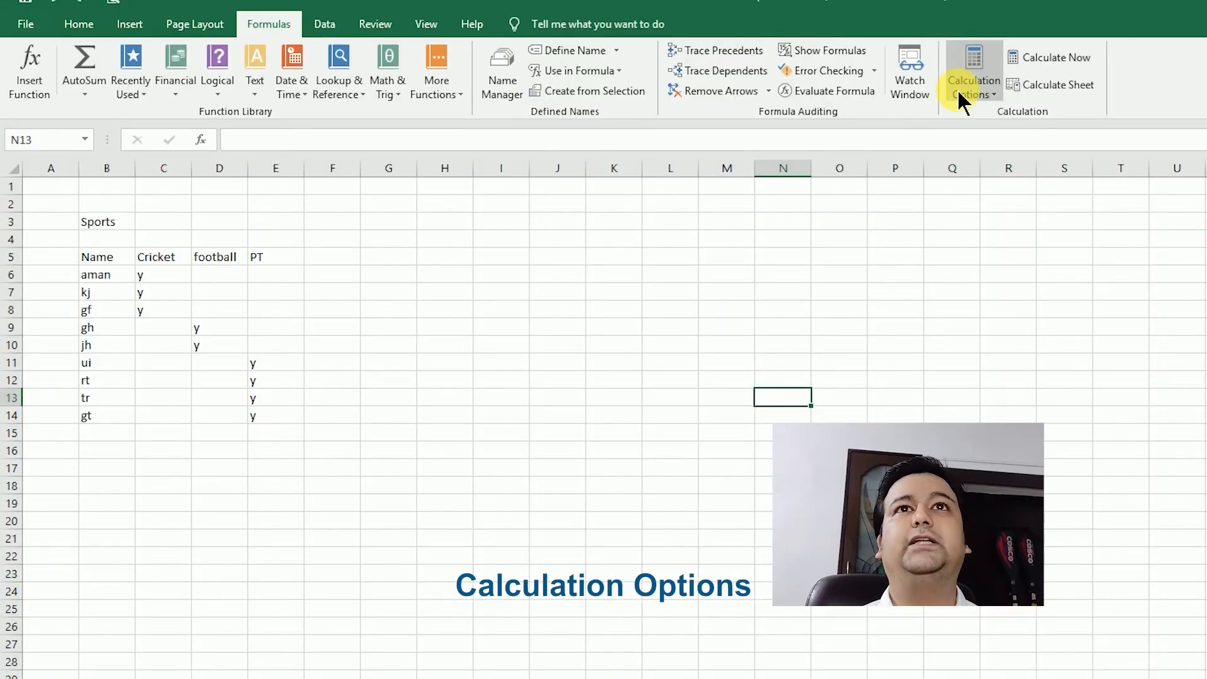
Step: On the sheet with the maths marks table, set the calculation option to Manual with the product formulas D3:D7 selected
left_click(722, 63)
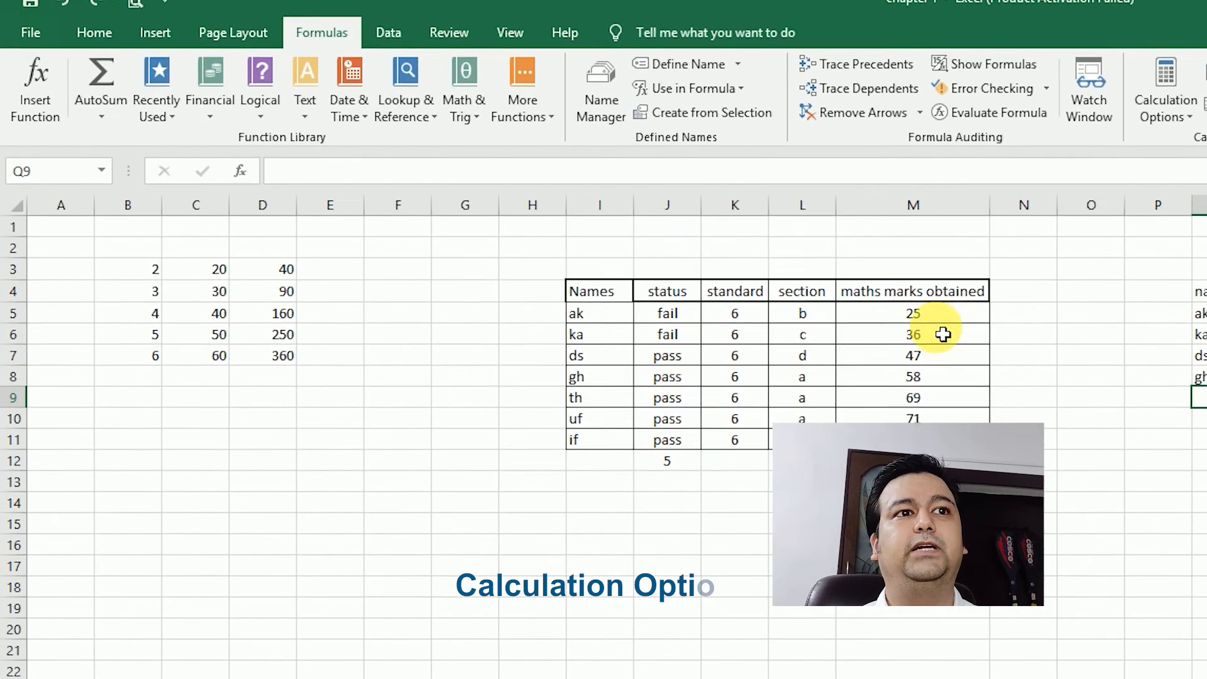
left_click_drag(283, 270, 270, 359)
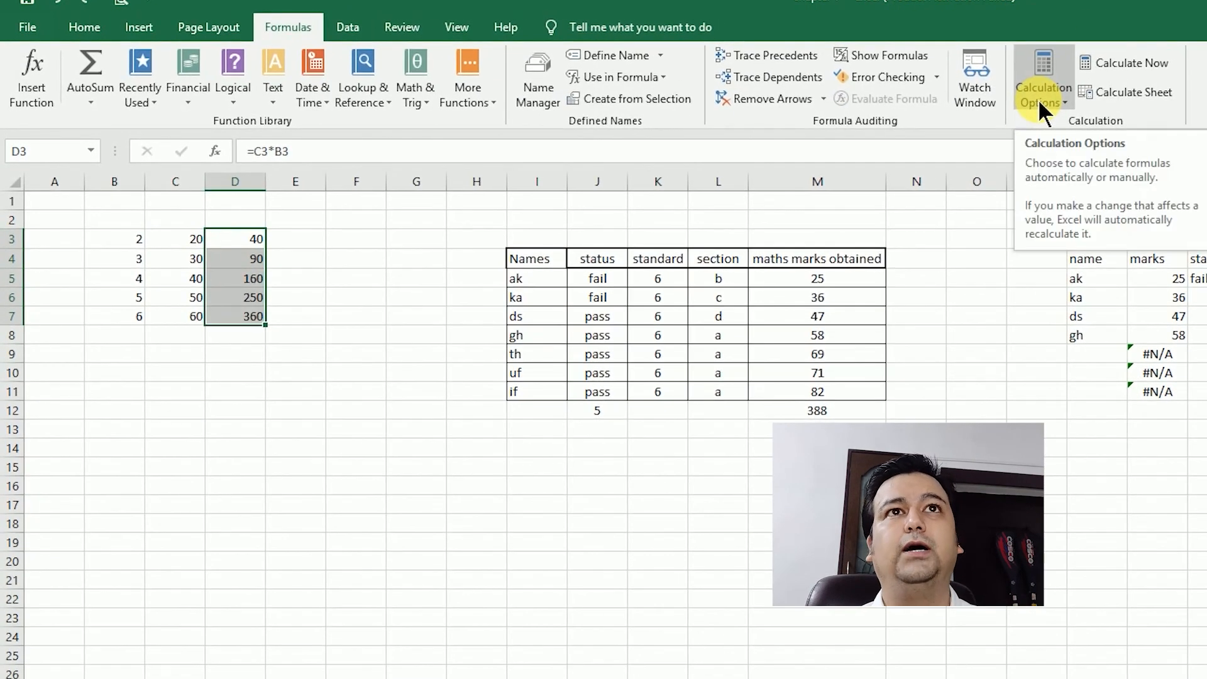
left_click(1038, 99)
left_click(1066, 163)
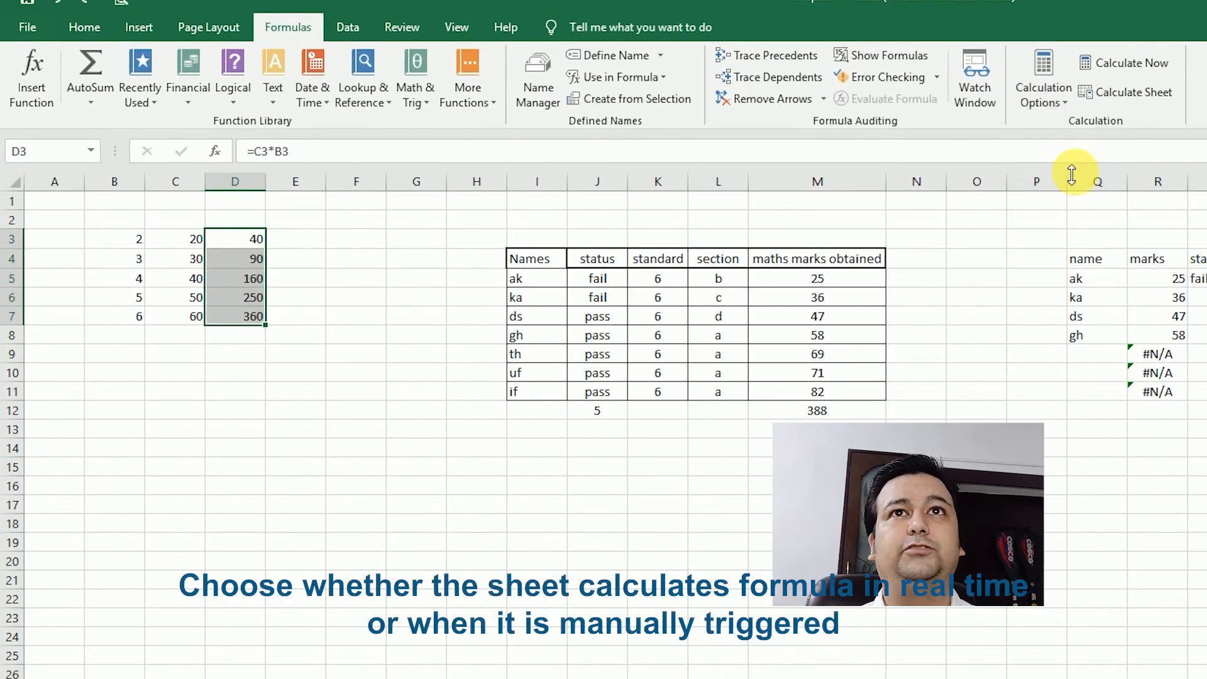
left_click(1040, 542)
Step: Fill row 7 of the multiplication data (B7:D7) down to row 8 and change B8 to 7
left_click_drag(156, 370, 300, 401)
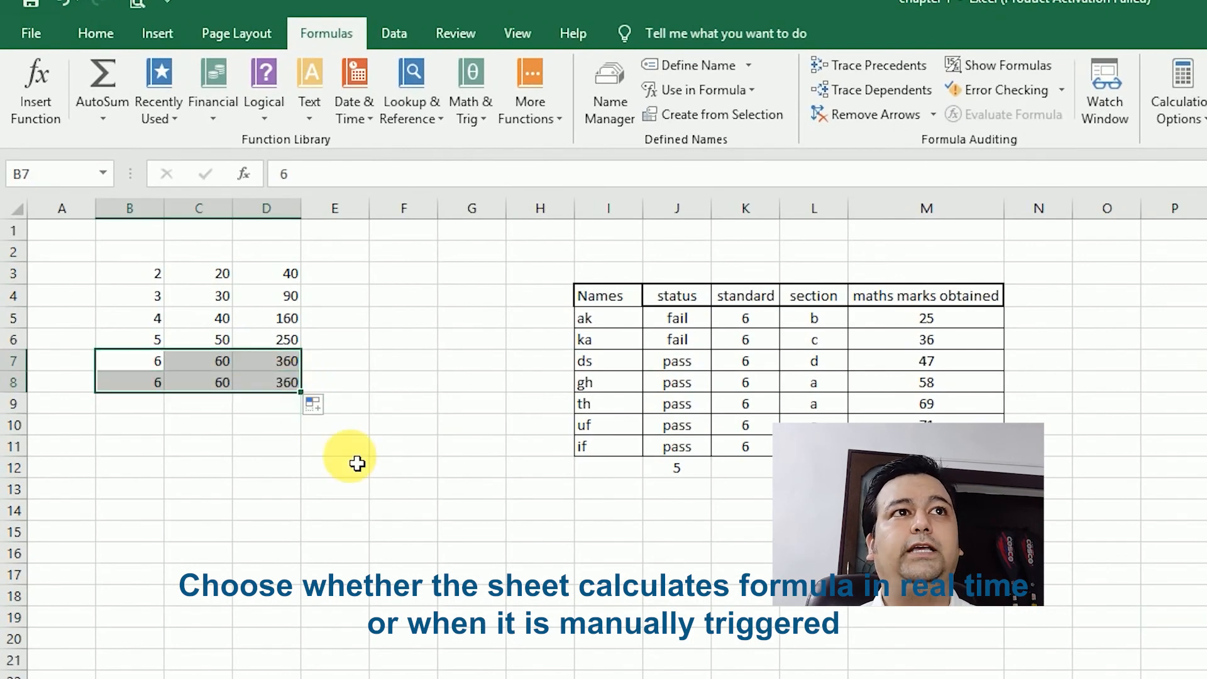
left_click(355, 448)
left_click(156, 383)
type("7")
key("Tab")
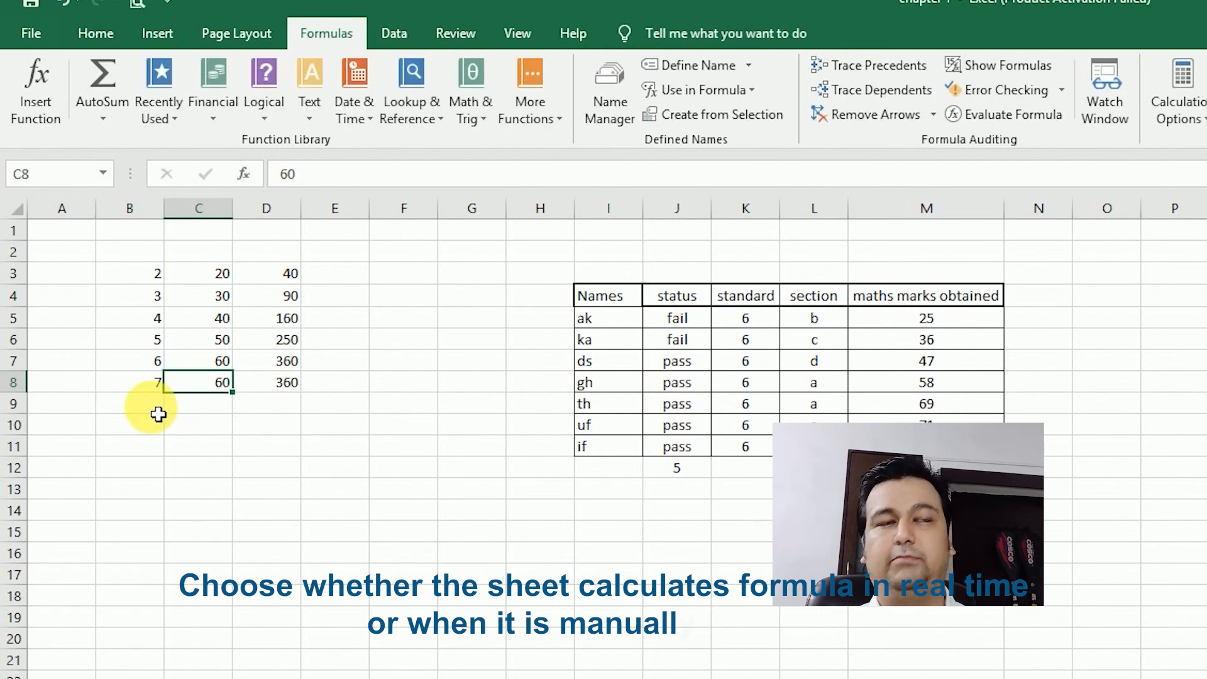
Step: Examine the product formula in D8 against the values in B8 and C8
left_click(279, 389)
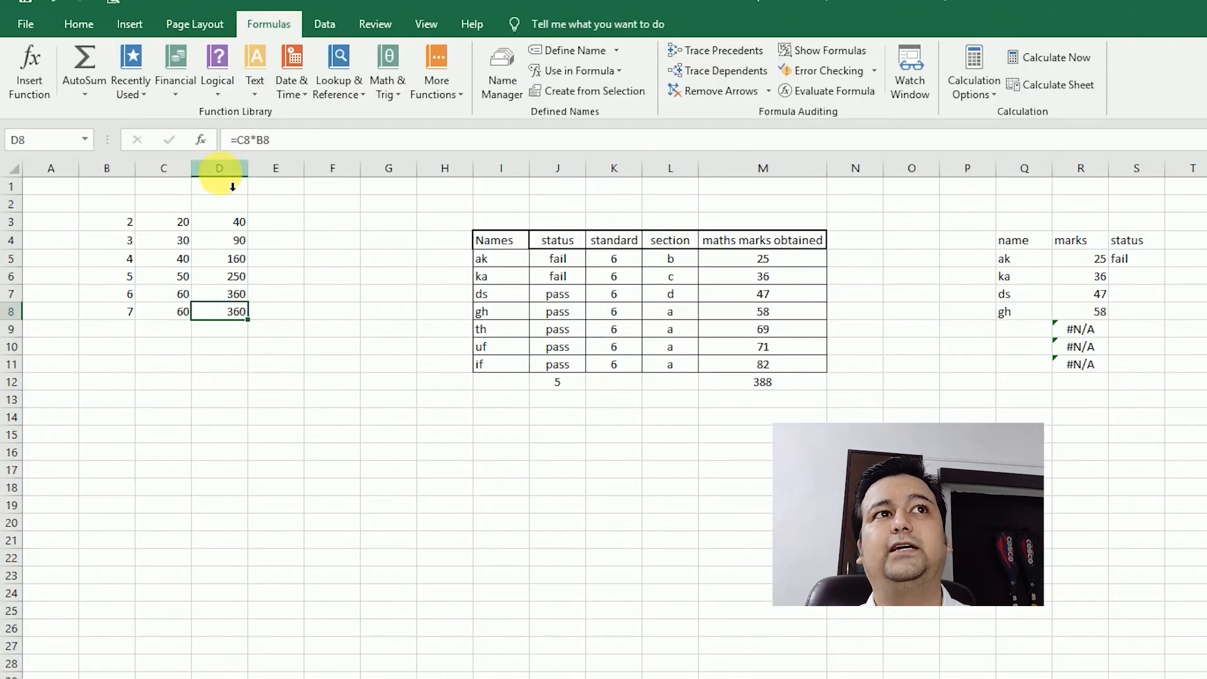
left_click_drag(107, 314, 237, 318)
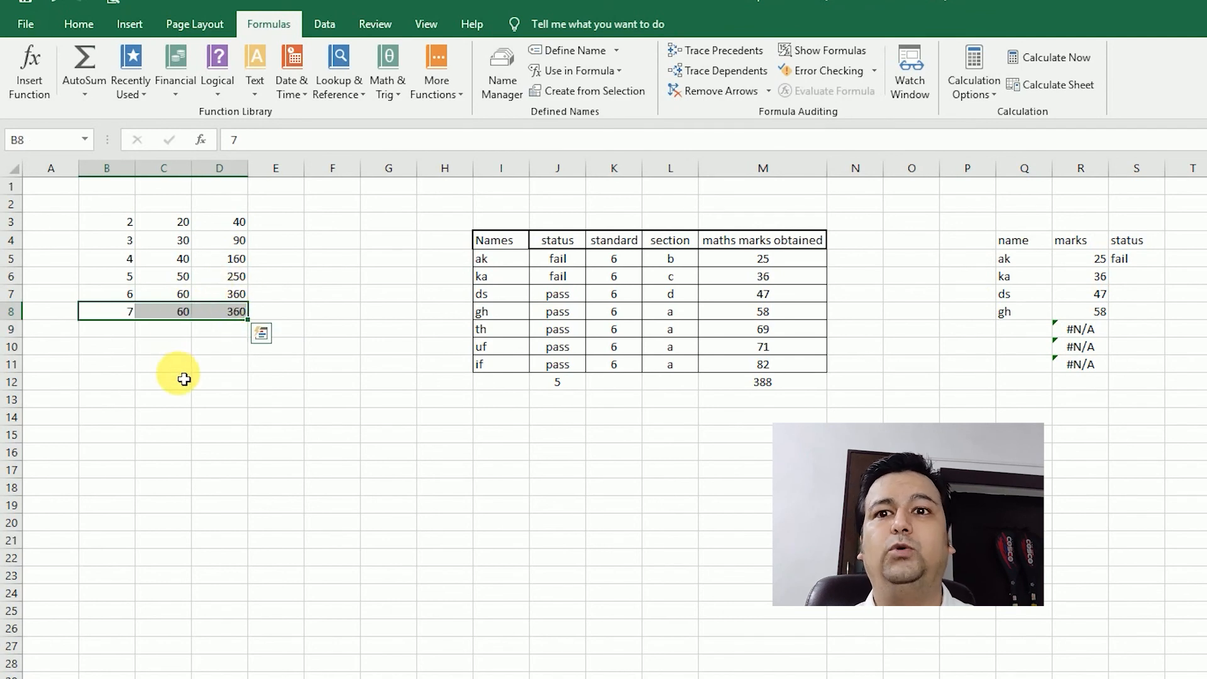
left_click(217, 473)
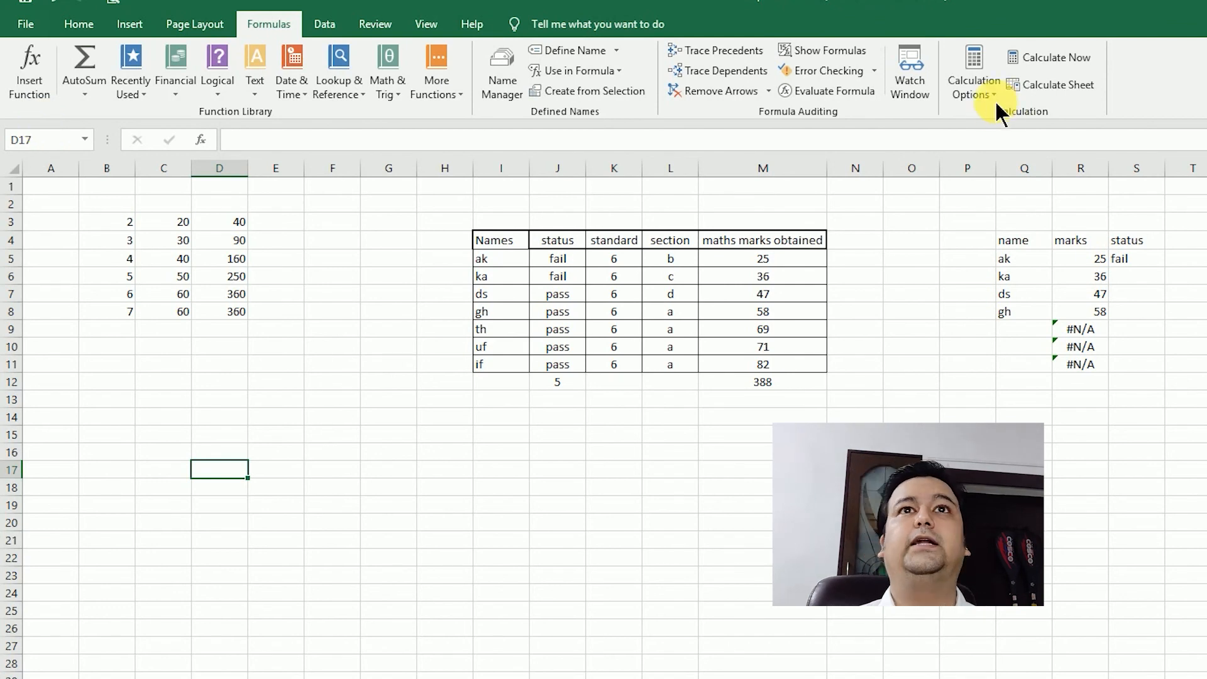
Step: Set the calculation option to Automatic and check the recalculated row B8:D8
left_click(981, 88)
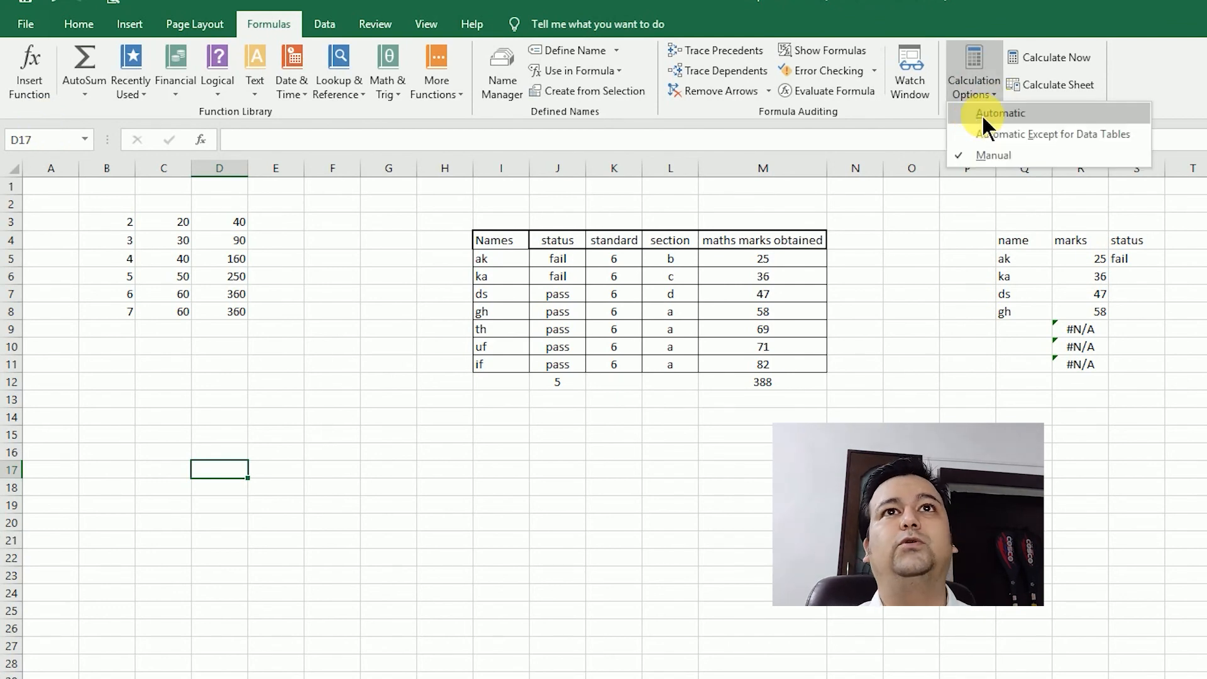
left_click(982, 115)
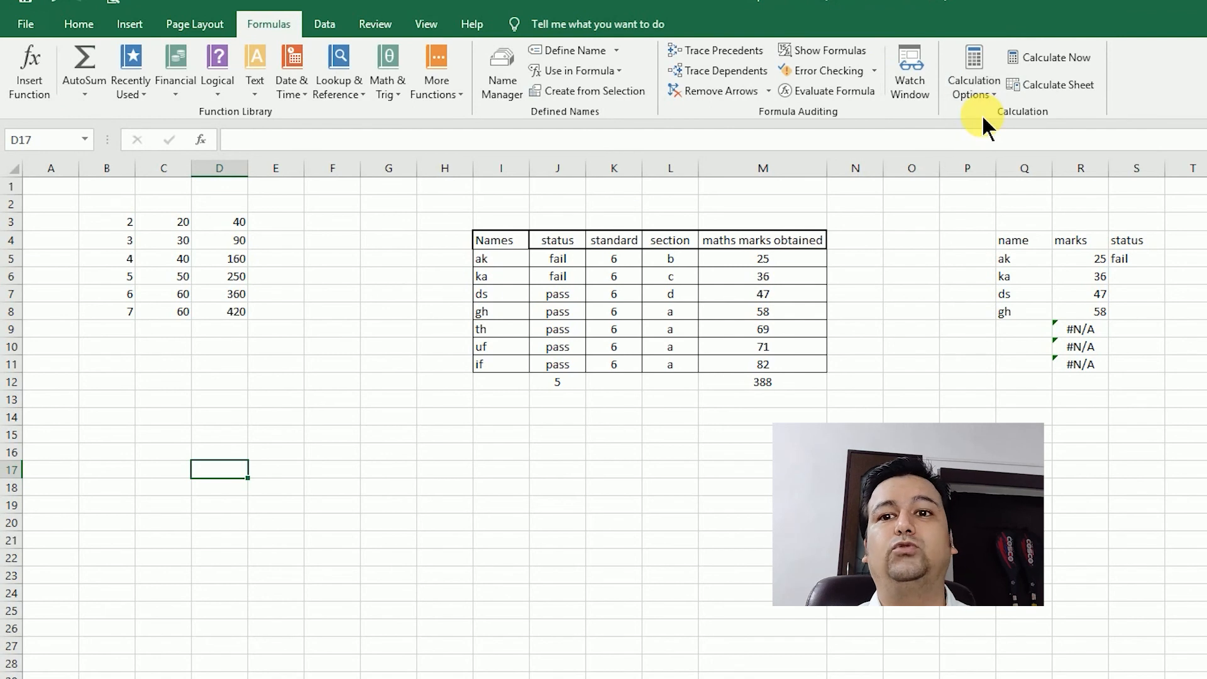
left_click_drag(119, 312, 242, 314)
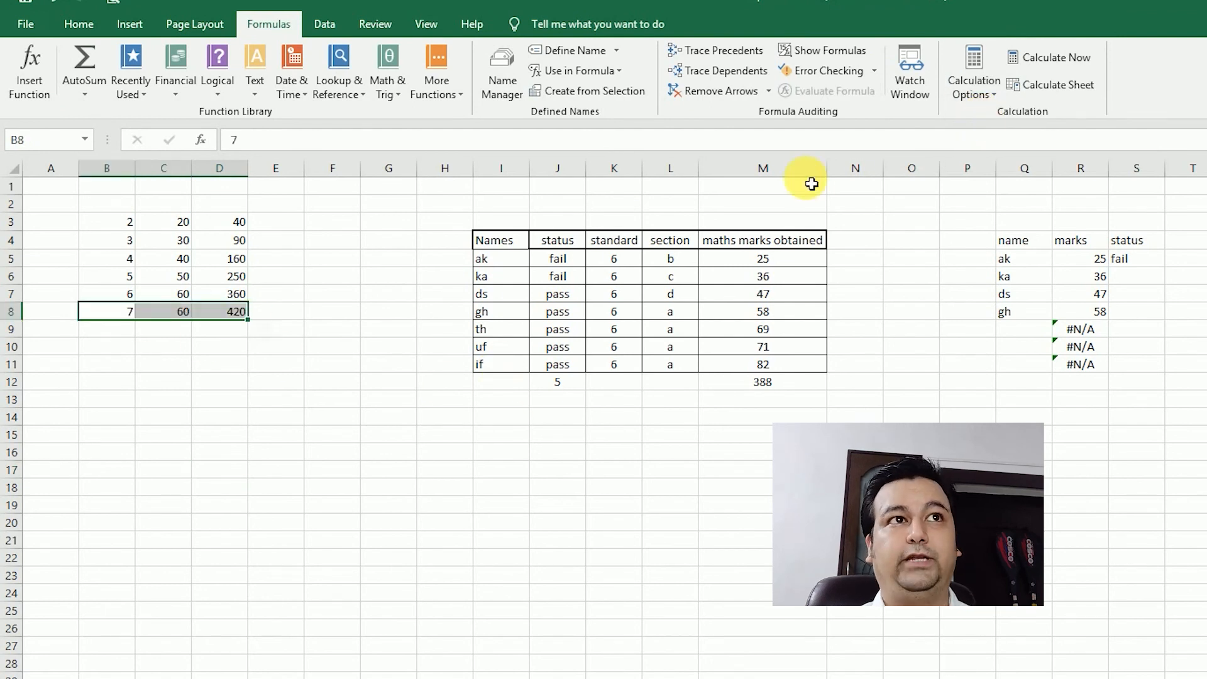
Step: Set the calculation option back to Manual and fill B8:D8 down to row 9
left_click(974, 85)
left_click(1024, 156)
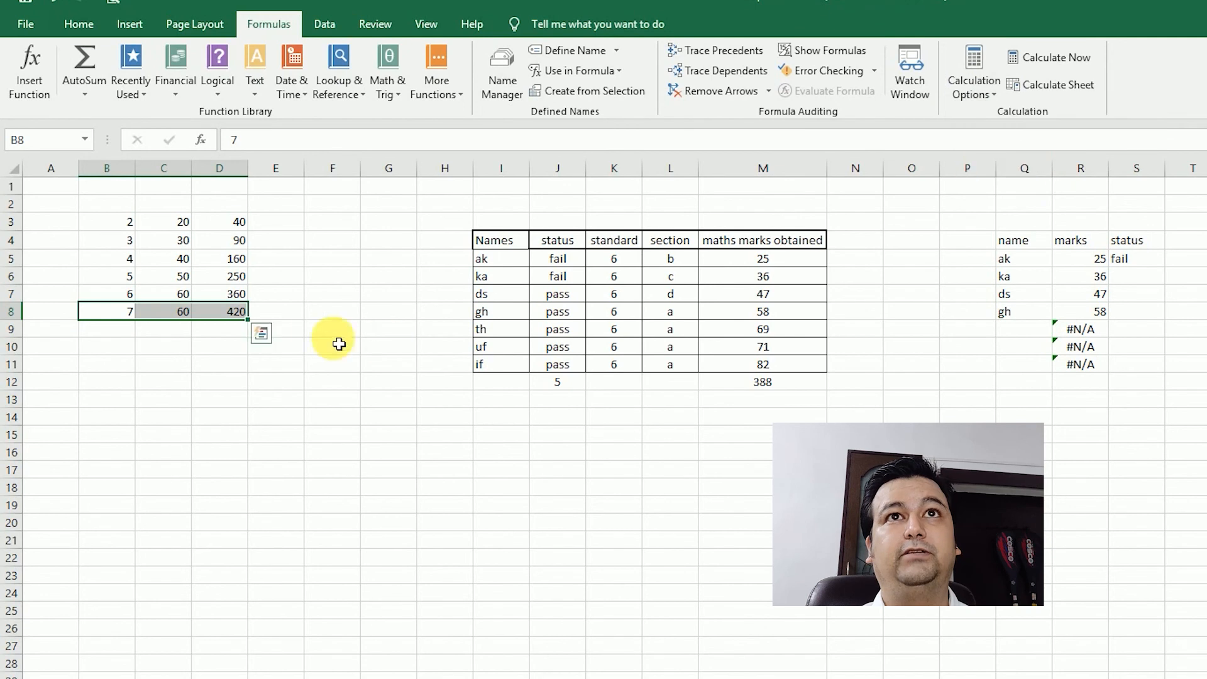
left_click_drag(258, 319, 256, 340)
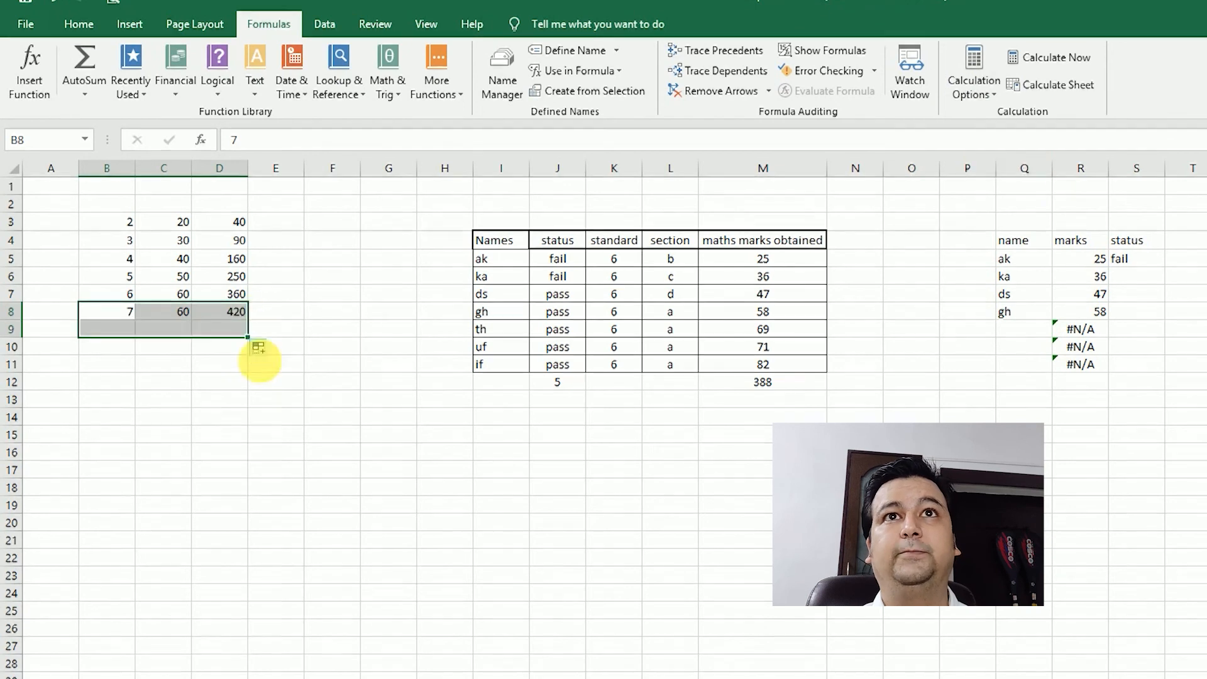
left_click(230, 366)
Step: Change the value in cell B9 to 8
left_click(106, 331)
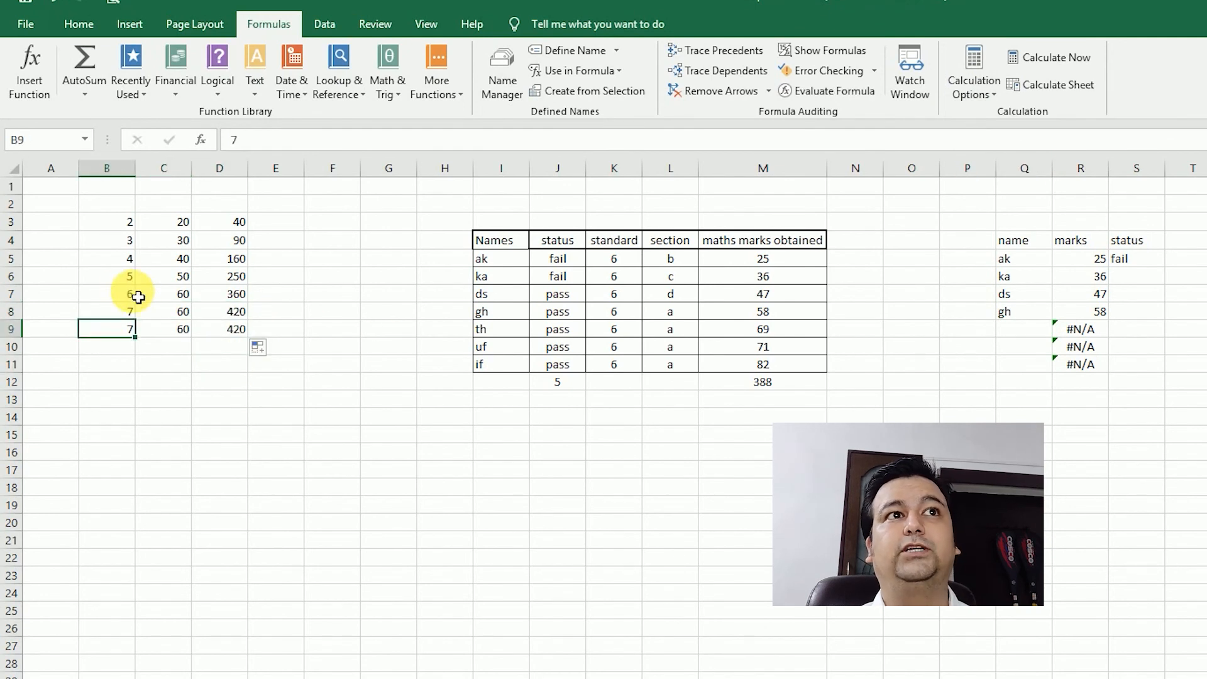
type("8")
key("Return")
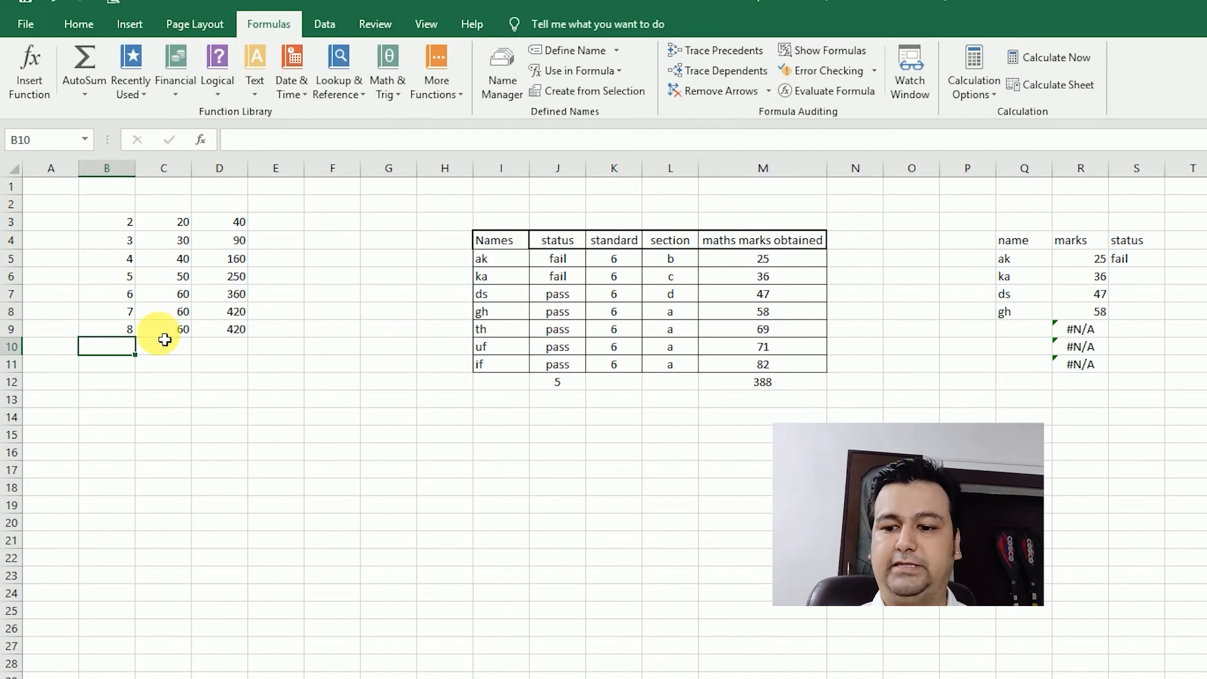
left_click(319, 468)
Step: Recalculate the current sheet manually with Calculate Sheet to update the product in row 9
left_click_drag(95, 330, 242, 330)
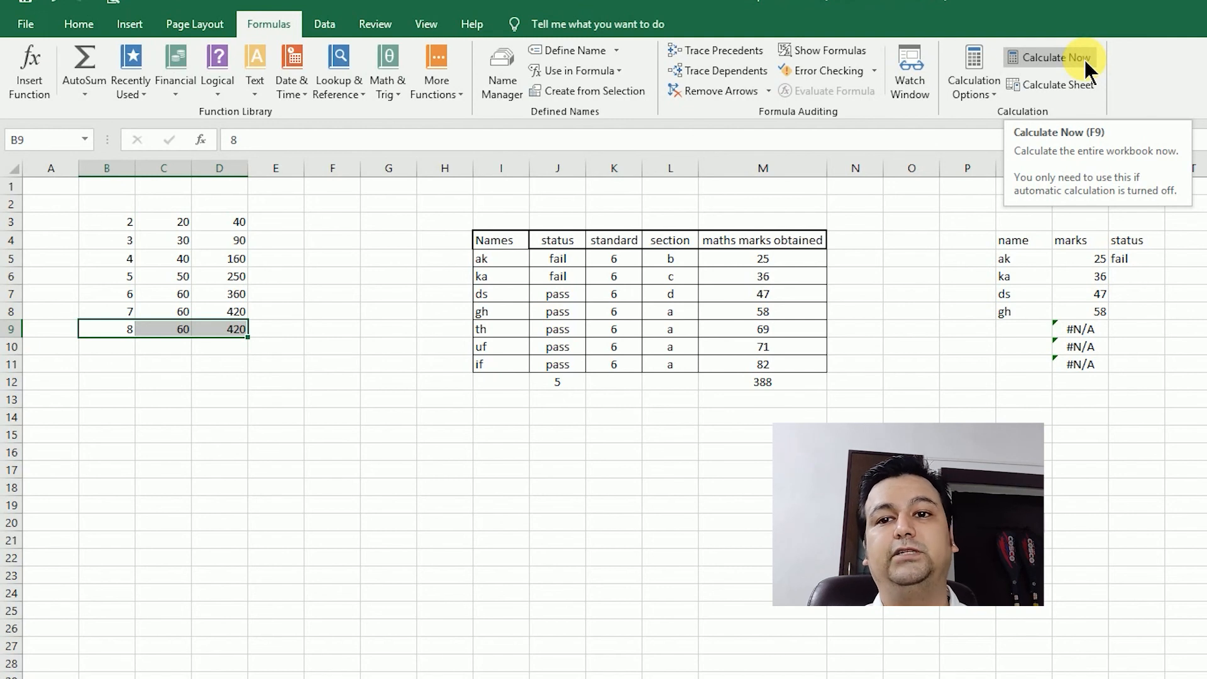
left_click(1053, 88)
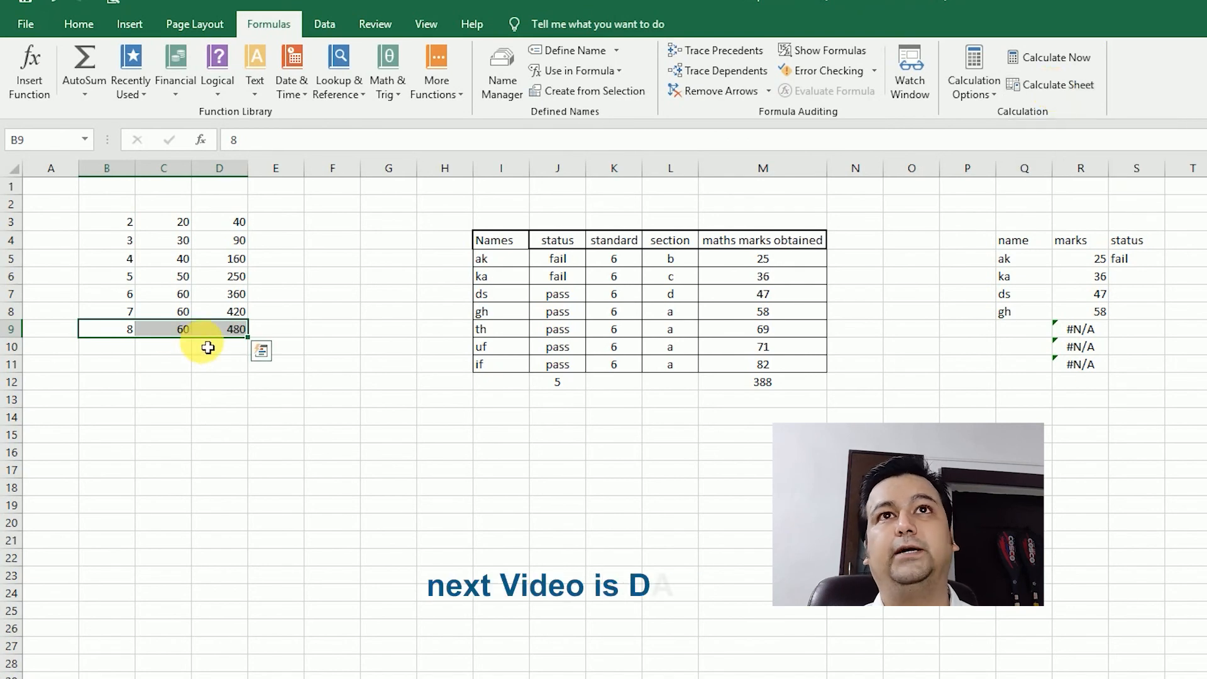
left_click(674, 436)
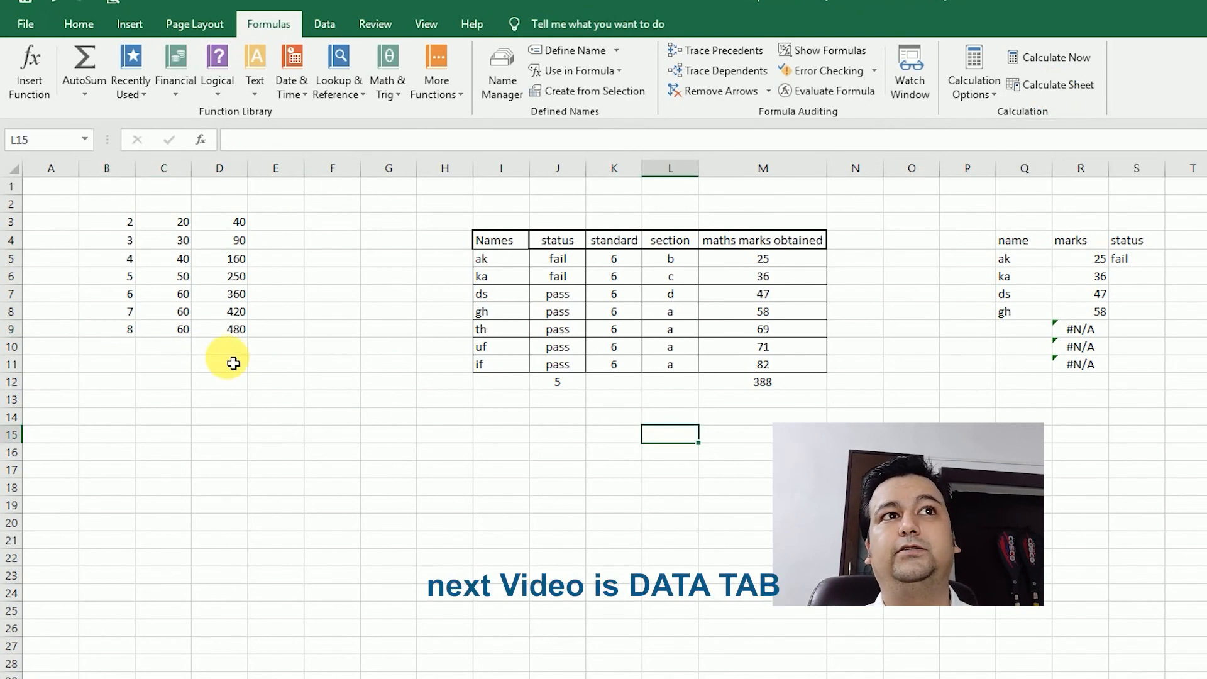